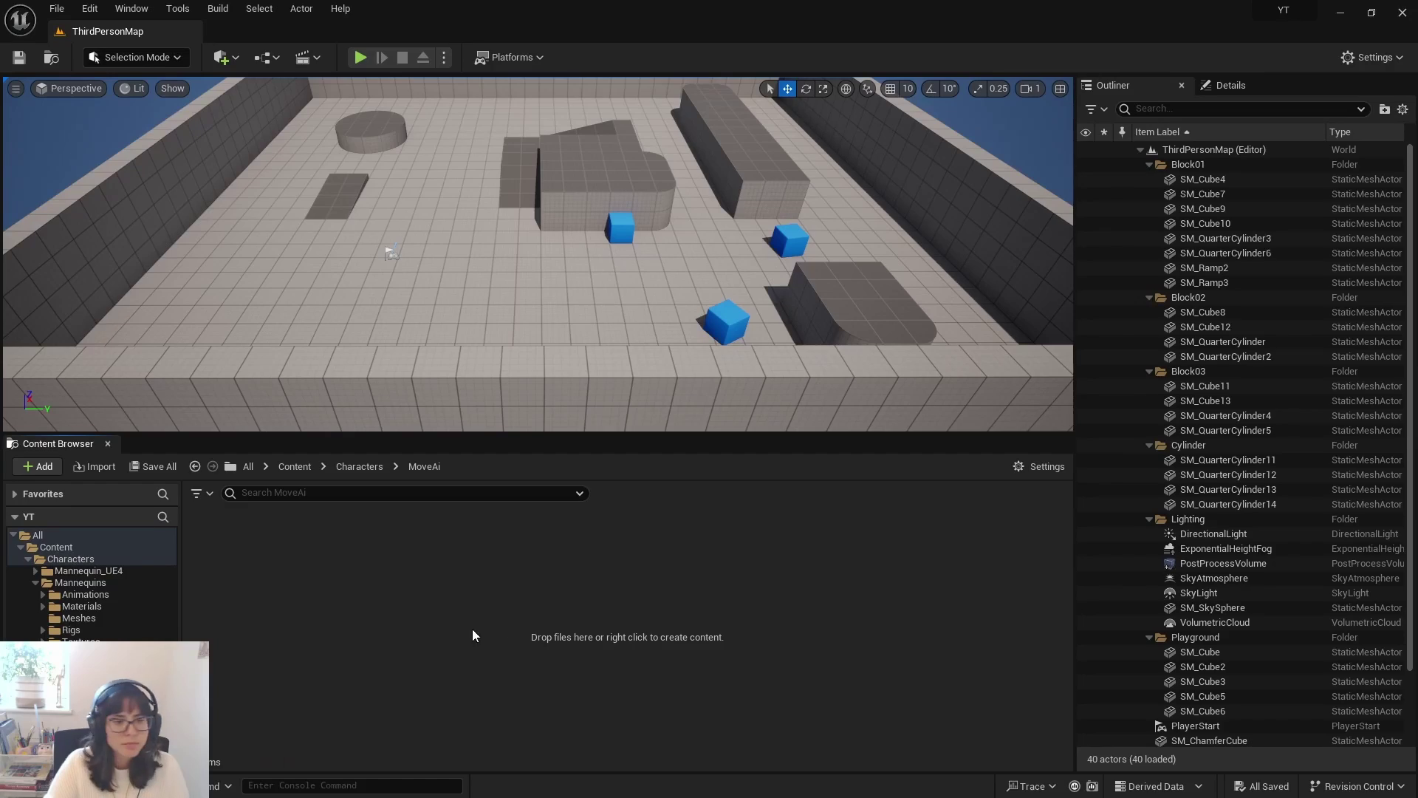
- Import move-one.fbx from the Desktop into the MoveAi folder as a skeletal mesh, with Import Mesh and Import Animations enabled
{"action": "right_click", "coordinate": [307, 594]}
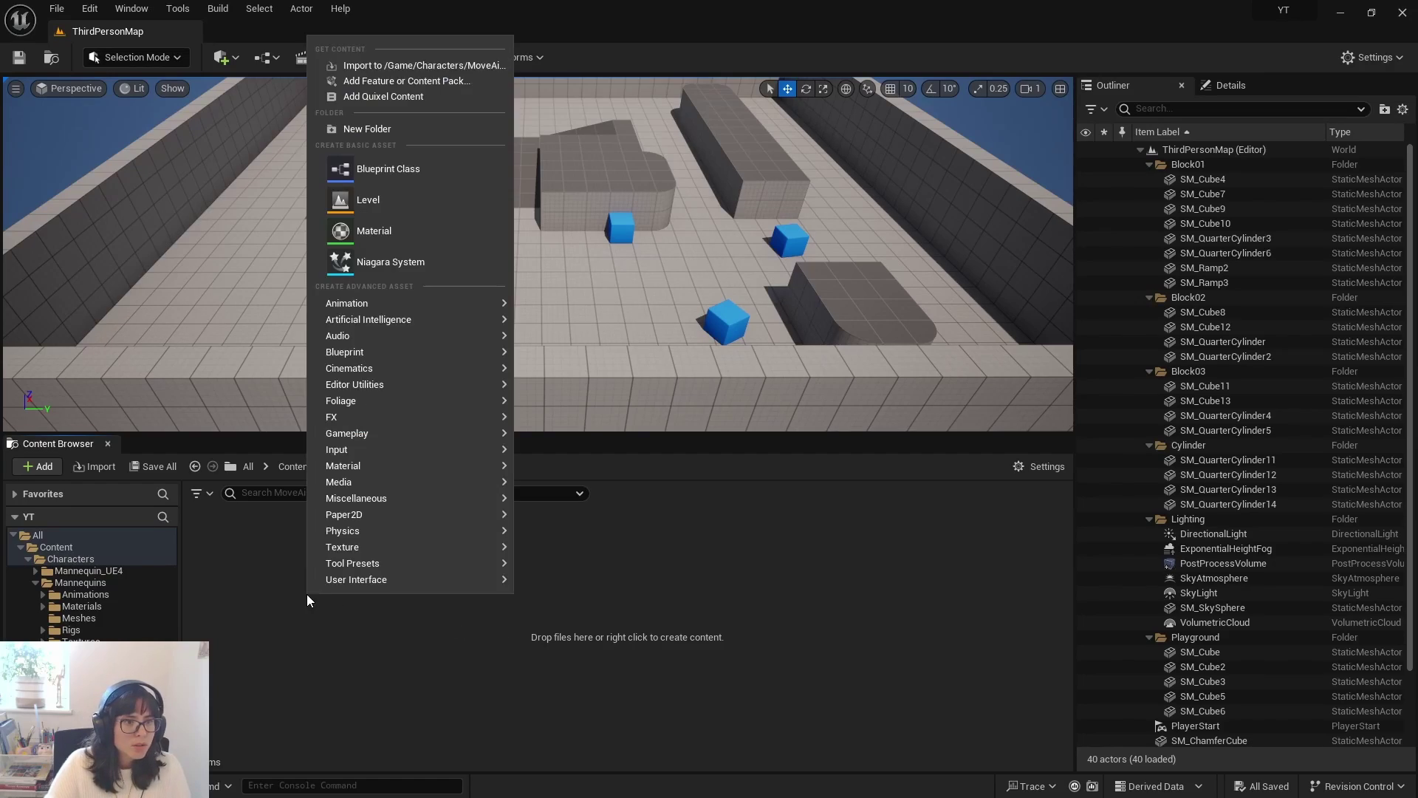
{"action": "left_click", "coordinate": [396, 65]}
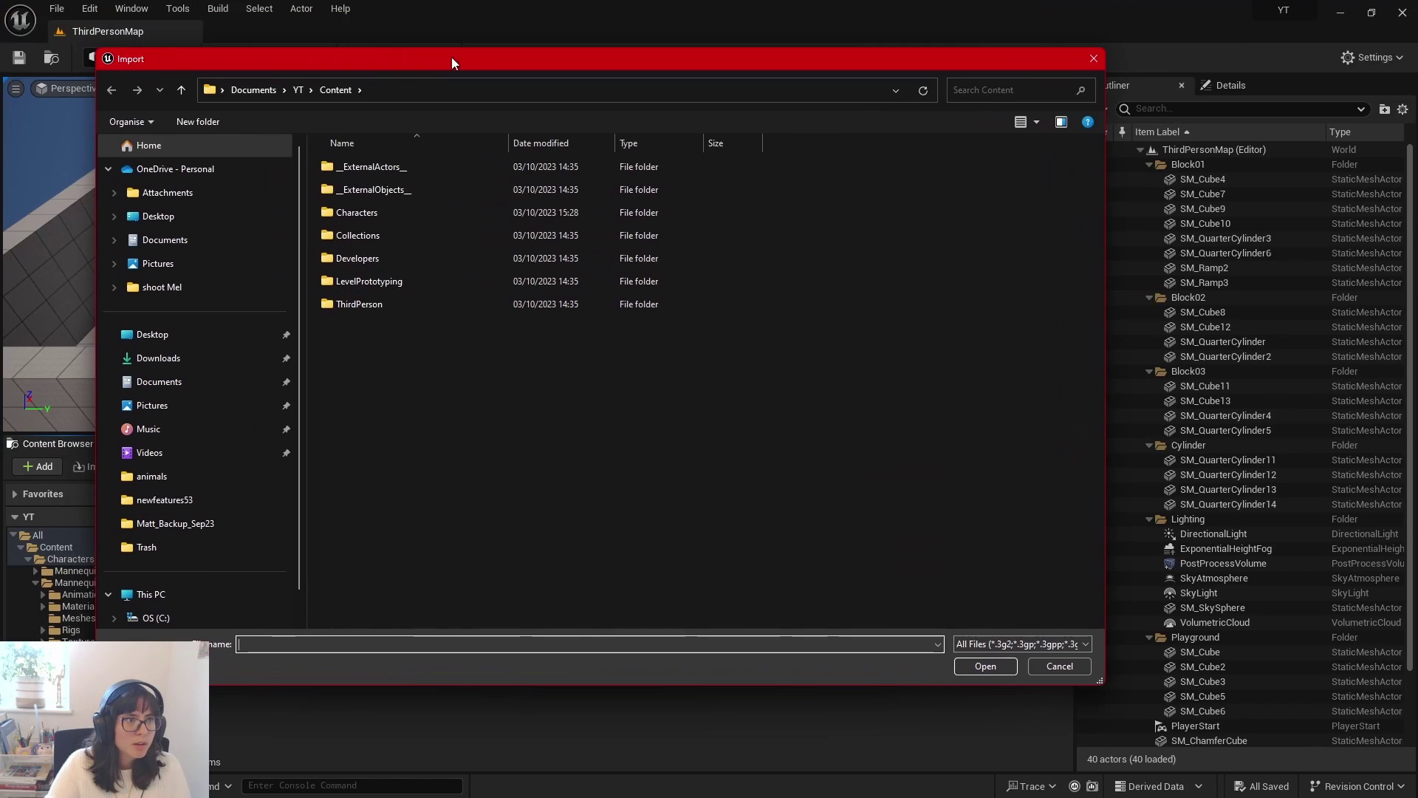
{"action": "left_click", "coordinate": [179, 217]}
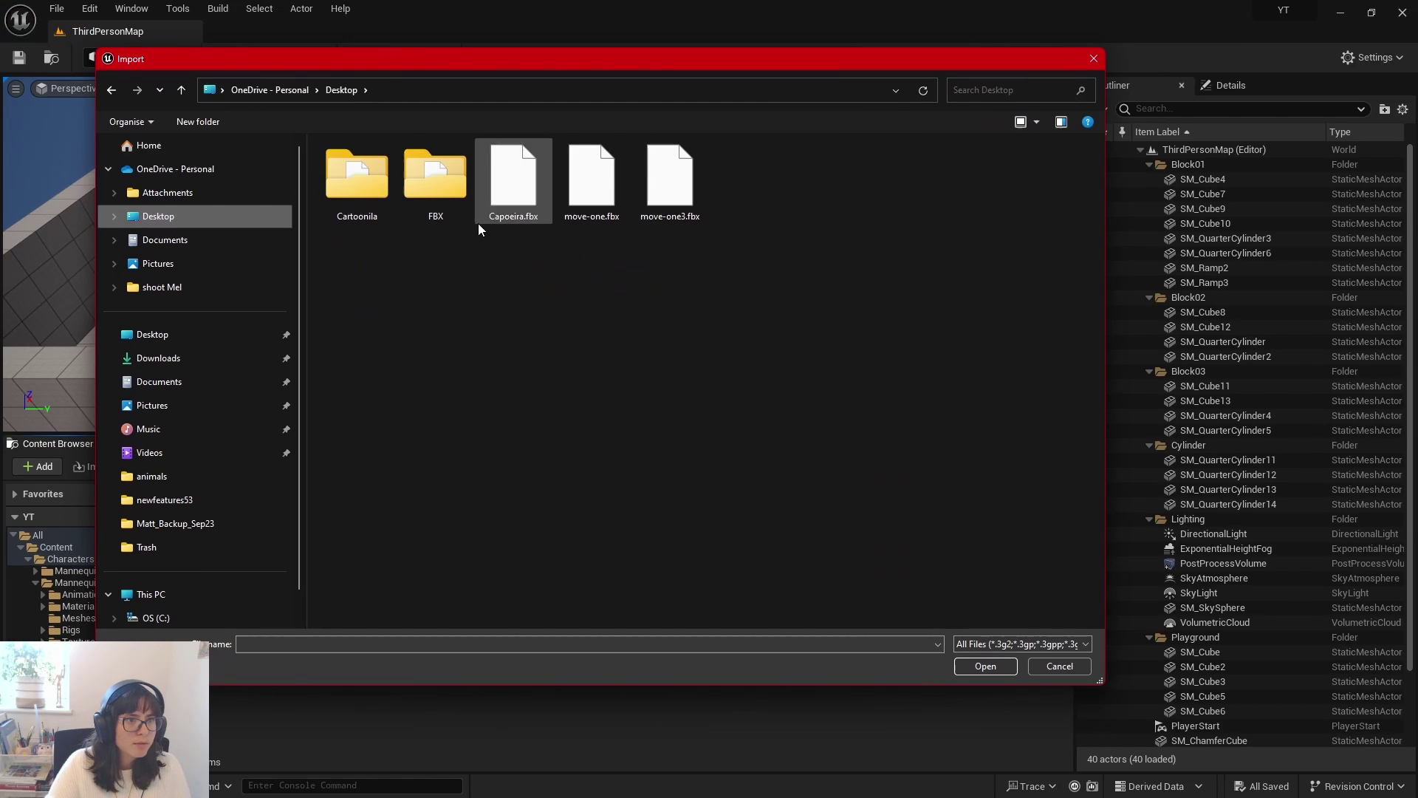
{"action": "double_click", "coordinate": [597, 194]}
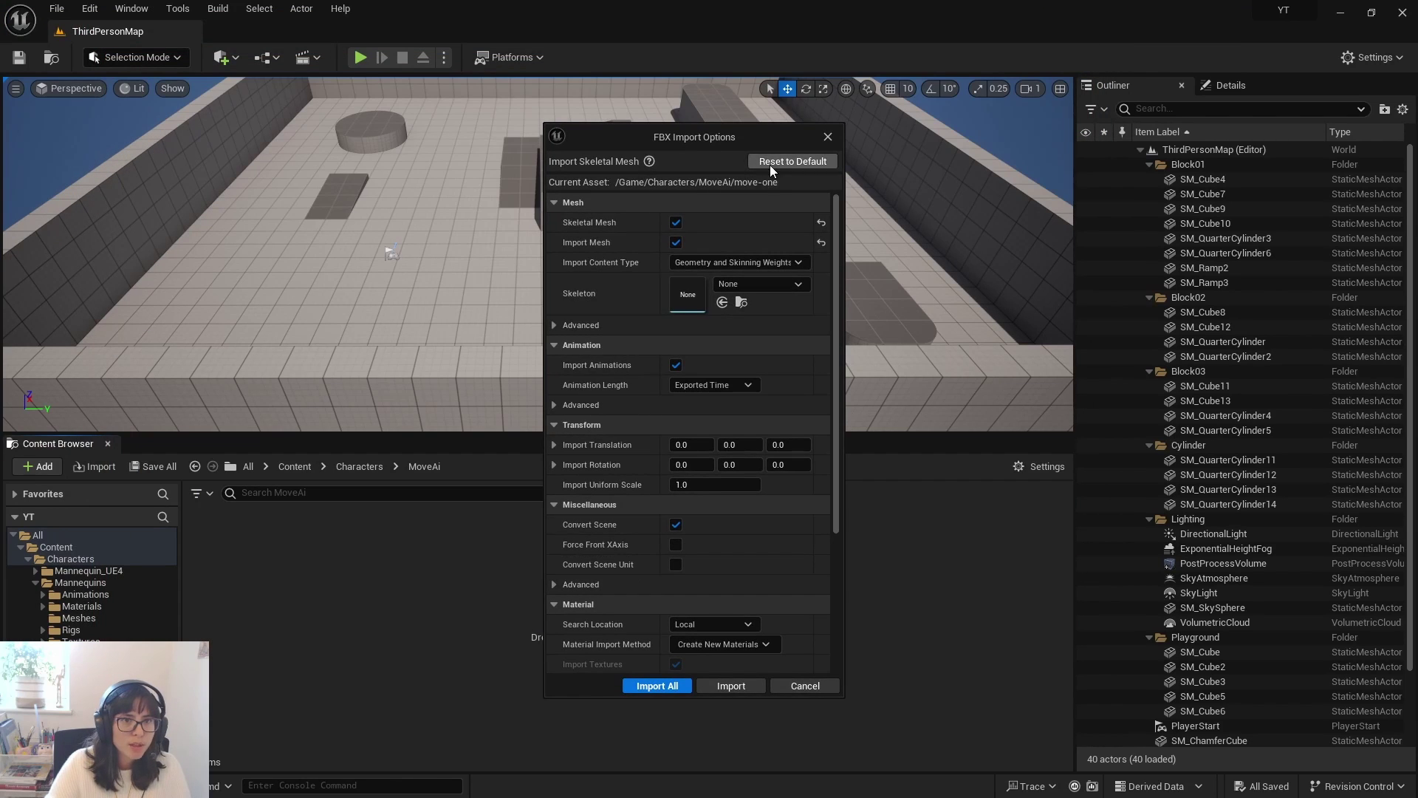
{"action": "left_click_drag", "start_coordinate": [757, 138], "coordinate": [808, 145]}
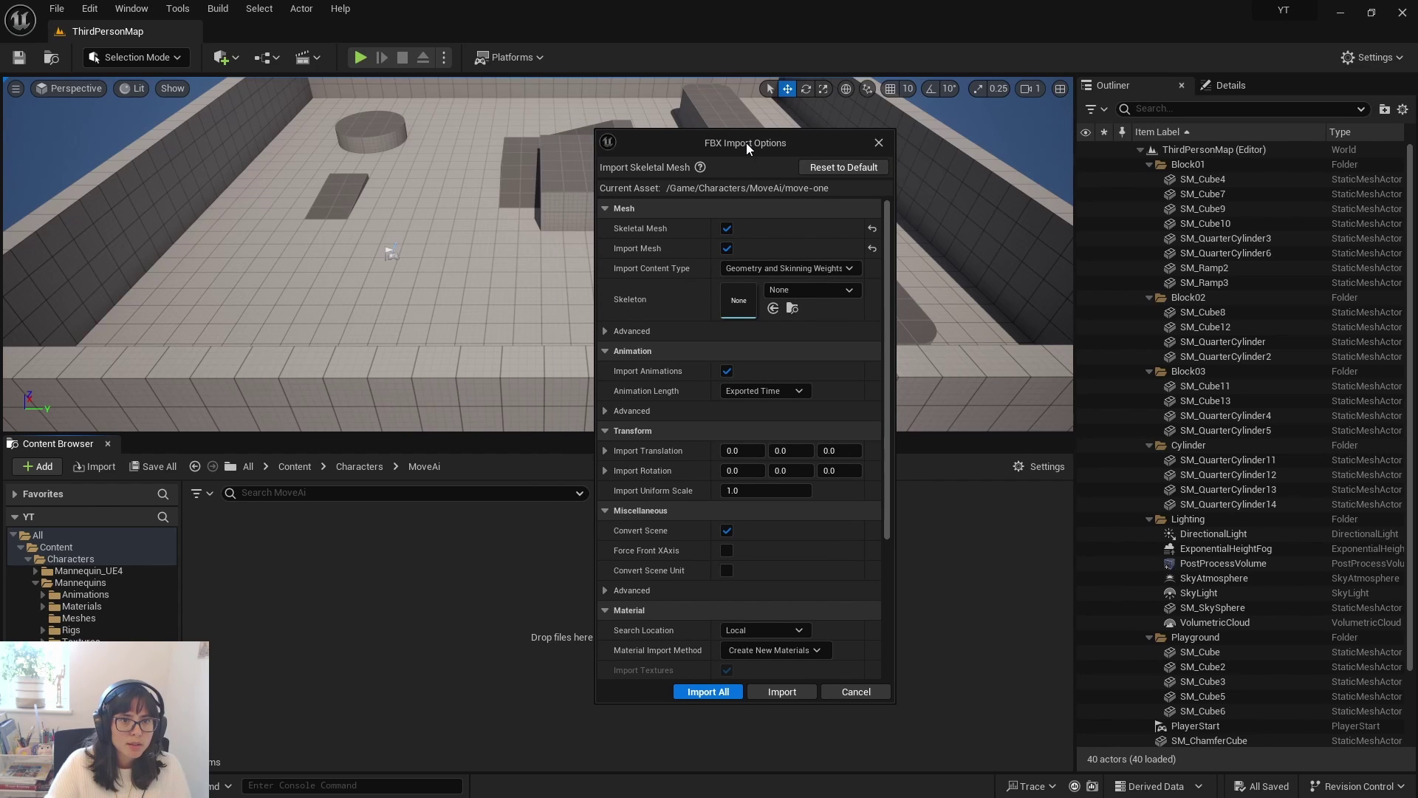
{"action": "left_click", "coordinate": [727, 371]}
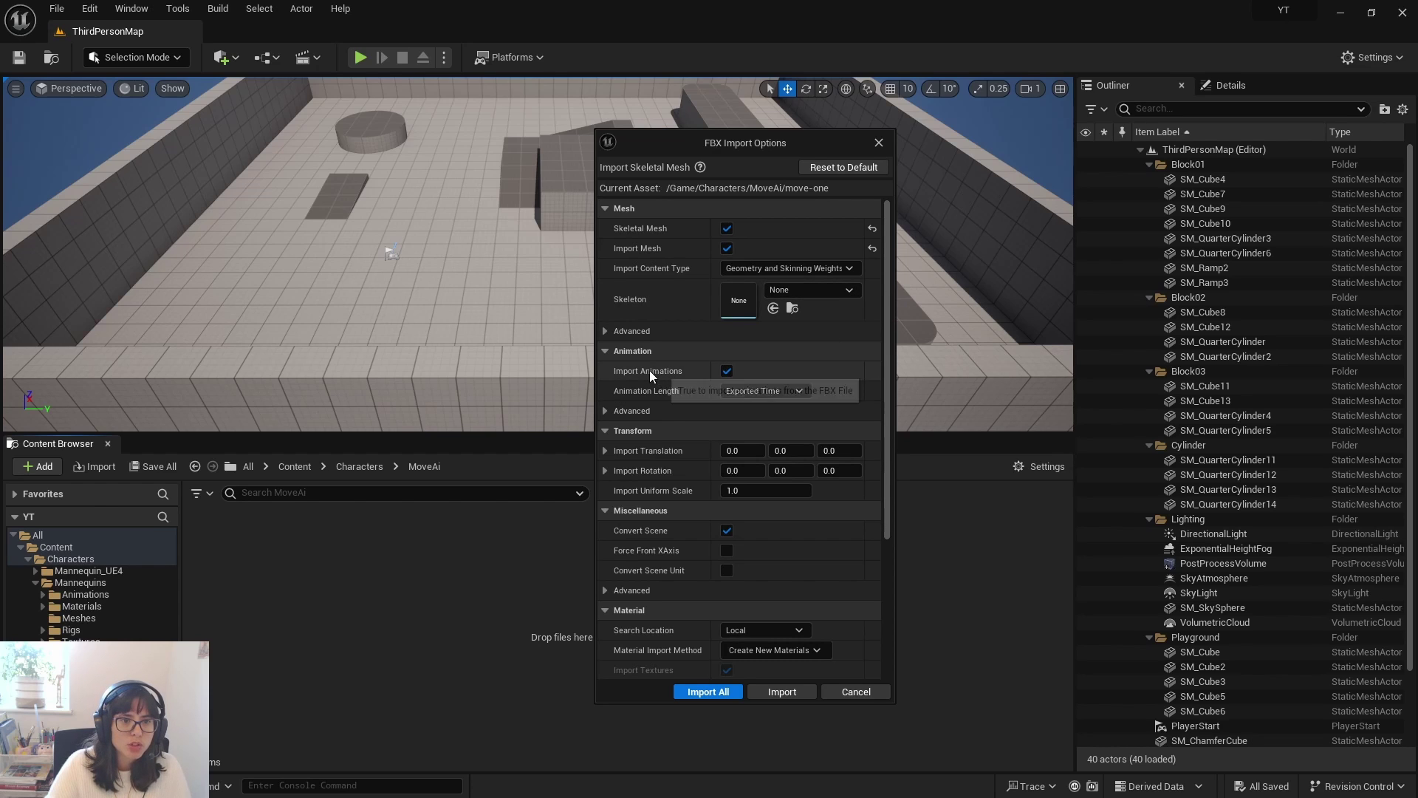
{"action": "left_click", "coordinate": [782, 691]}
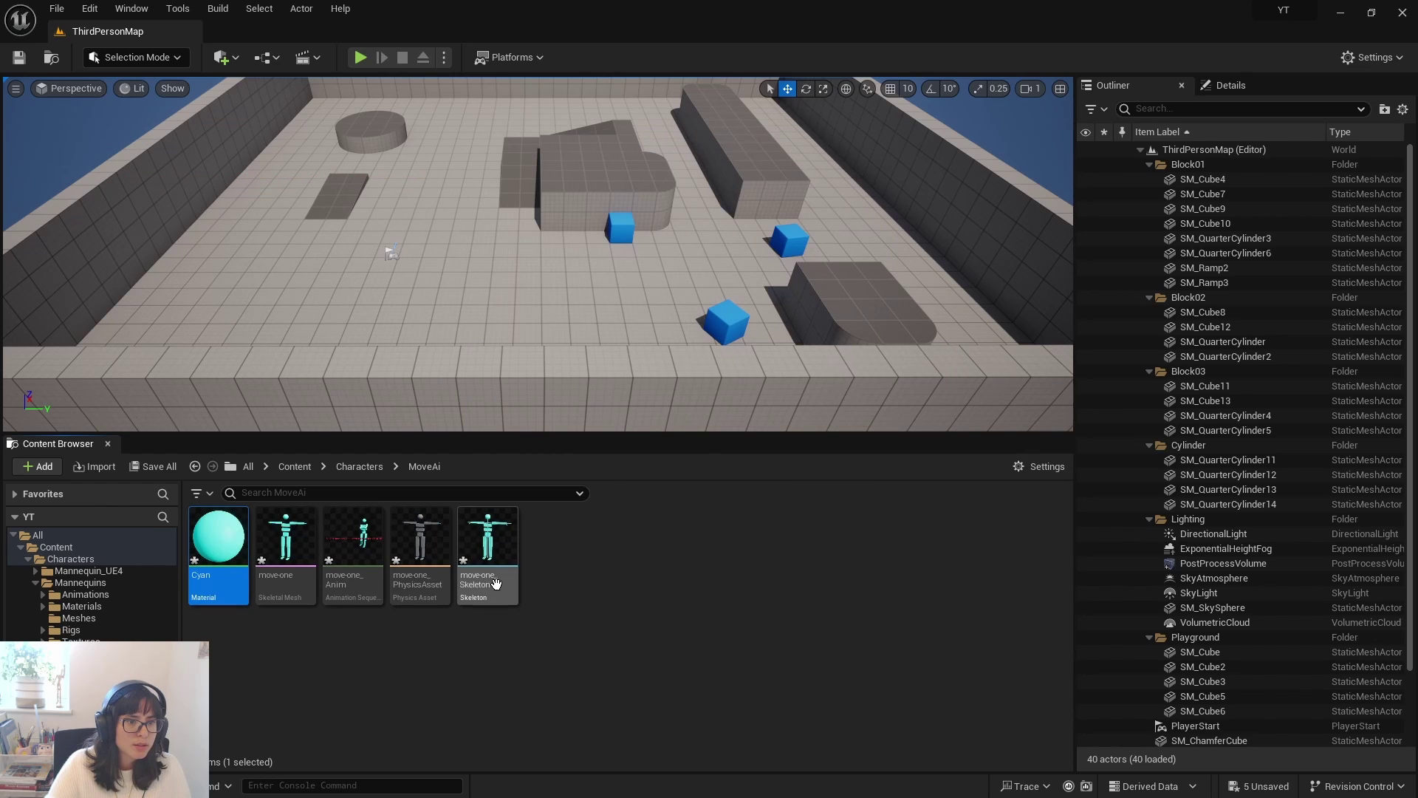
- Save all the newly imported move-one assets and the Cyan material in the MoveAi folder
{"action": "left_click", "coordinate": [495, 584], "text": "shift"}
{"action": "right_click", "coordinate": [497, 586]}
{"action": "left_click", "coordinate": [545, 351]}
{"action": "left_click", "coordinate": [396, 620]}
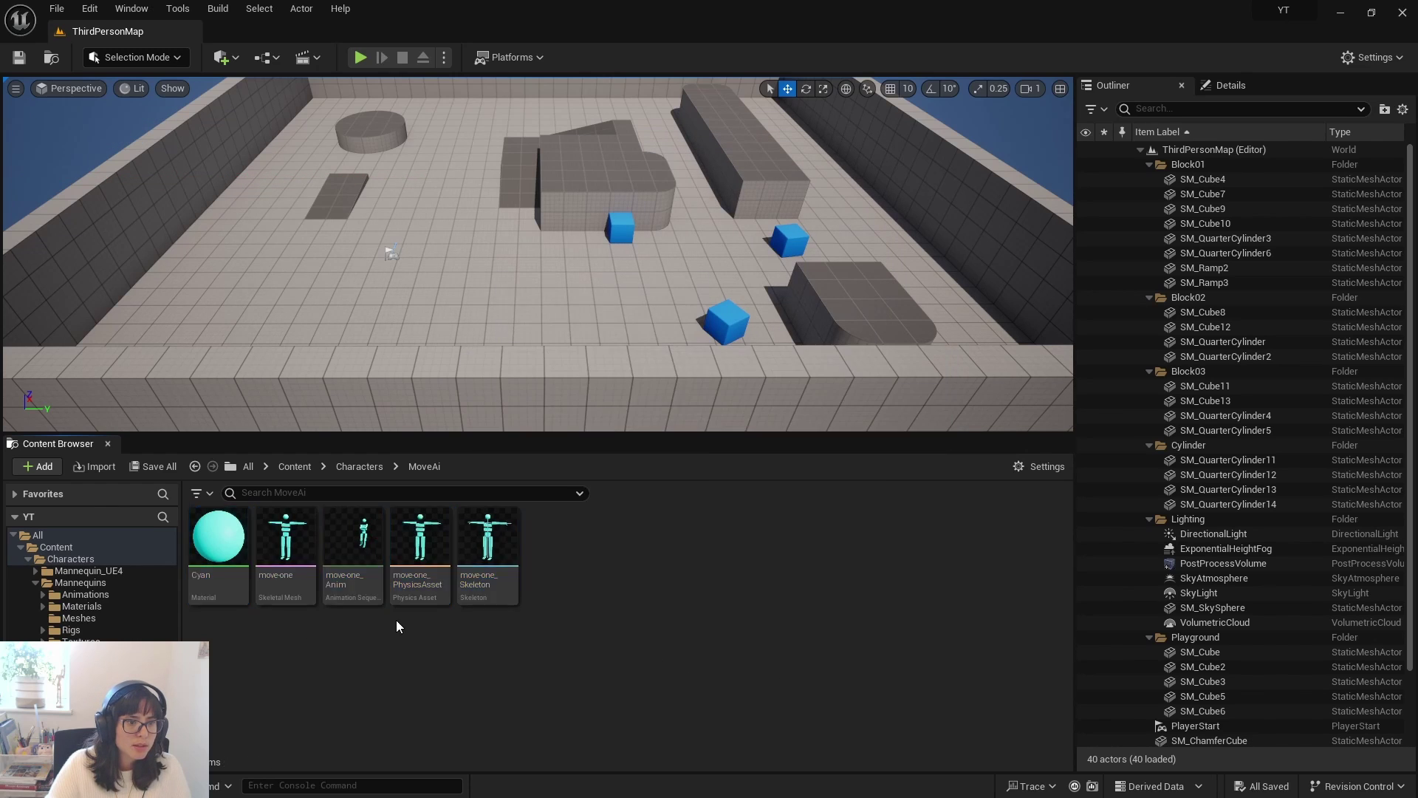
- Open the move-one_Anim animation sequence and examine its playback from different angles
{"action": "mouse_move", "coordinate": [356, 597]}
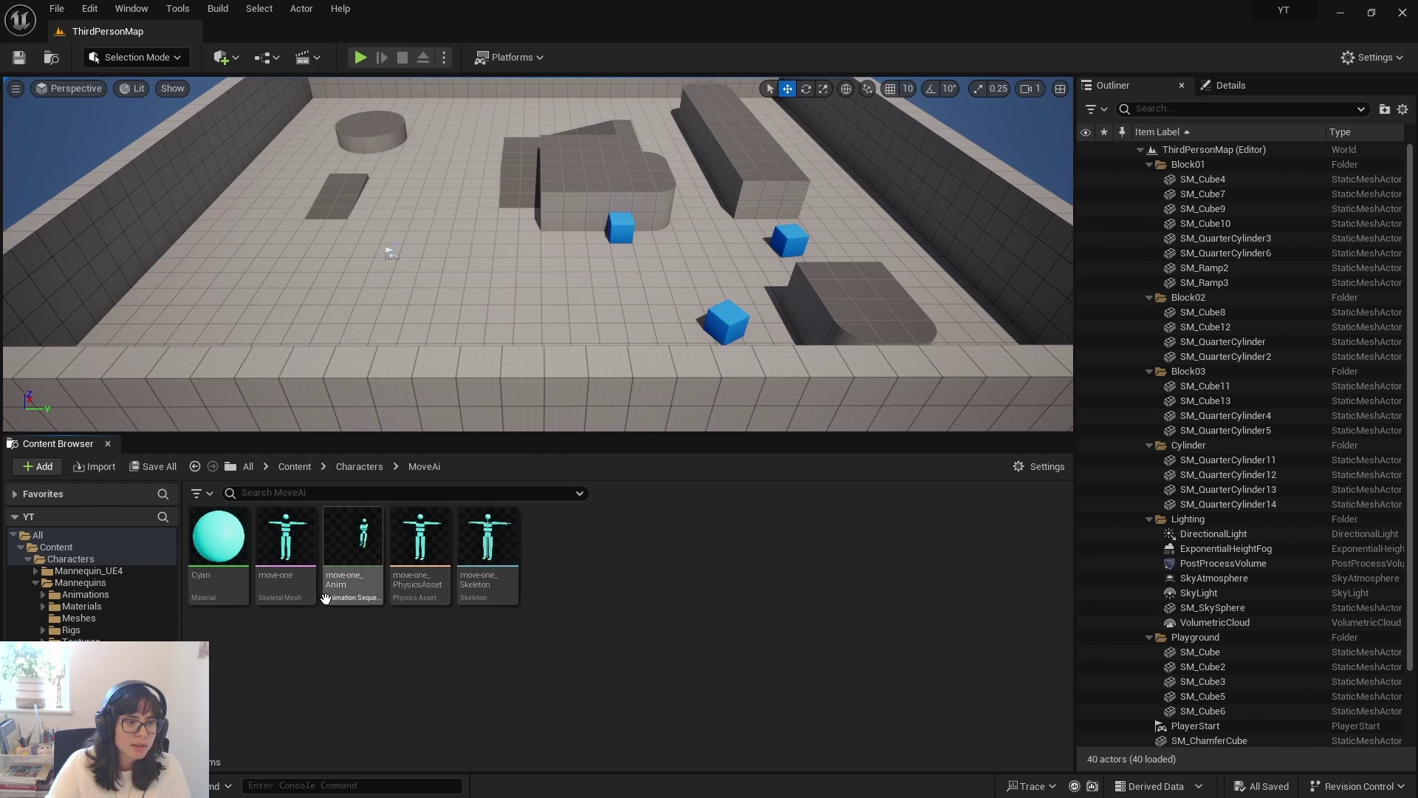
{"action": "double_click", "coordinate": [331, 596]}
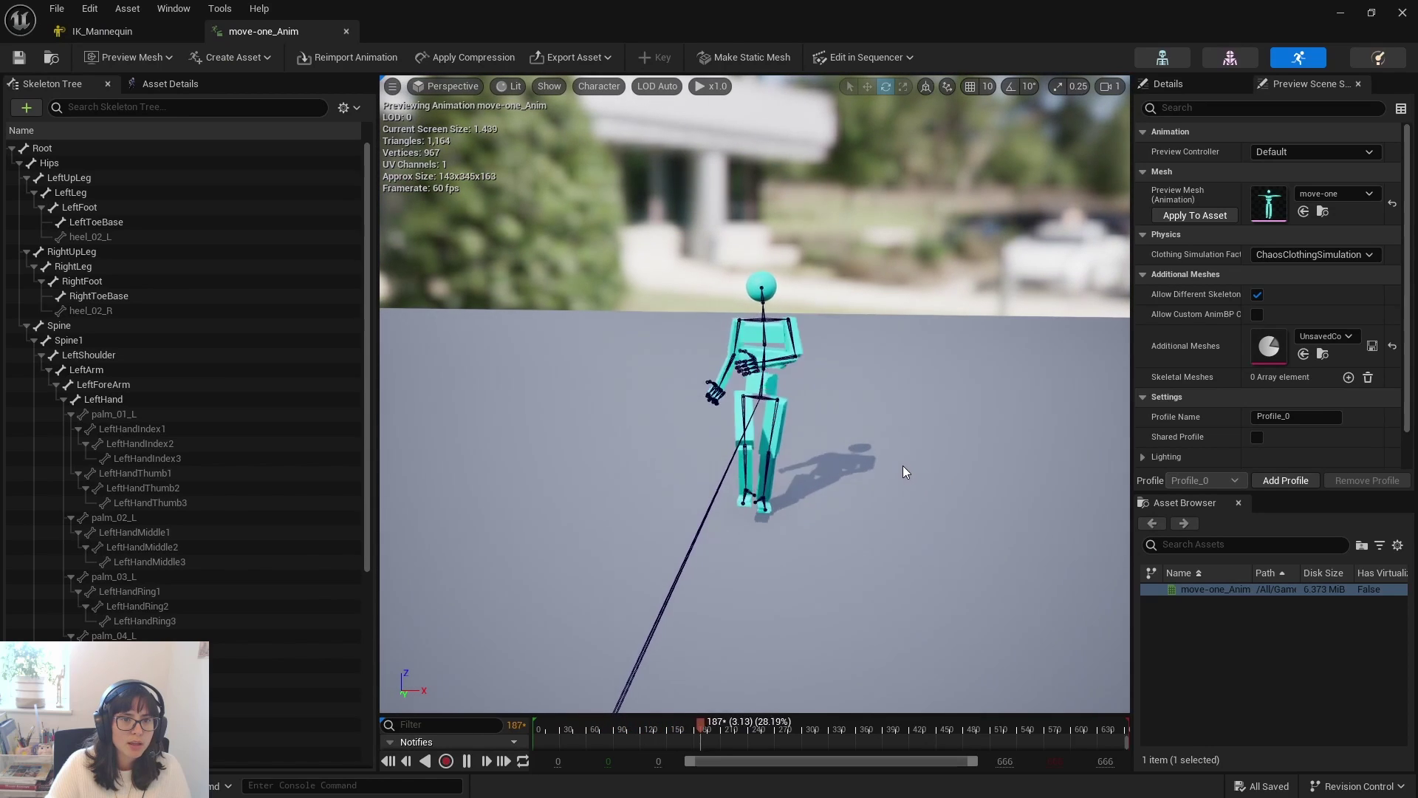
{"action": "left_click_drag", "start_coordinate": [903, 471], "coordinate": [982, 451]}
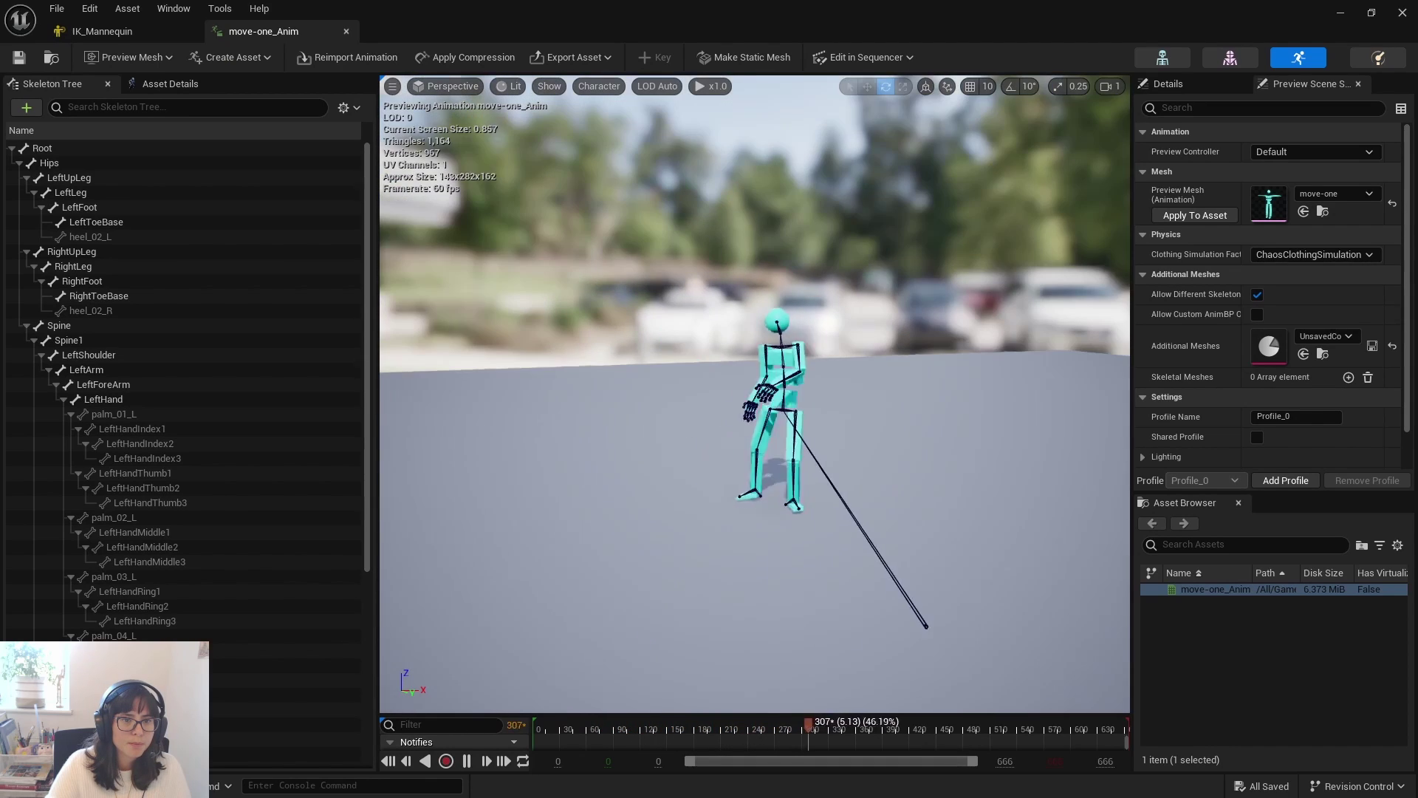
{"action": "right_click_drag", "start_coordinate": [904, 466], "coordinate": [903, 462]}
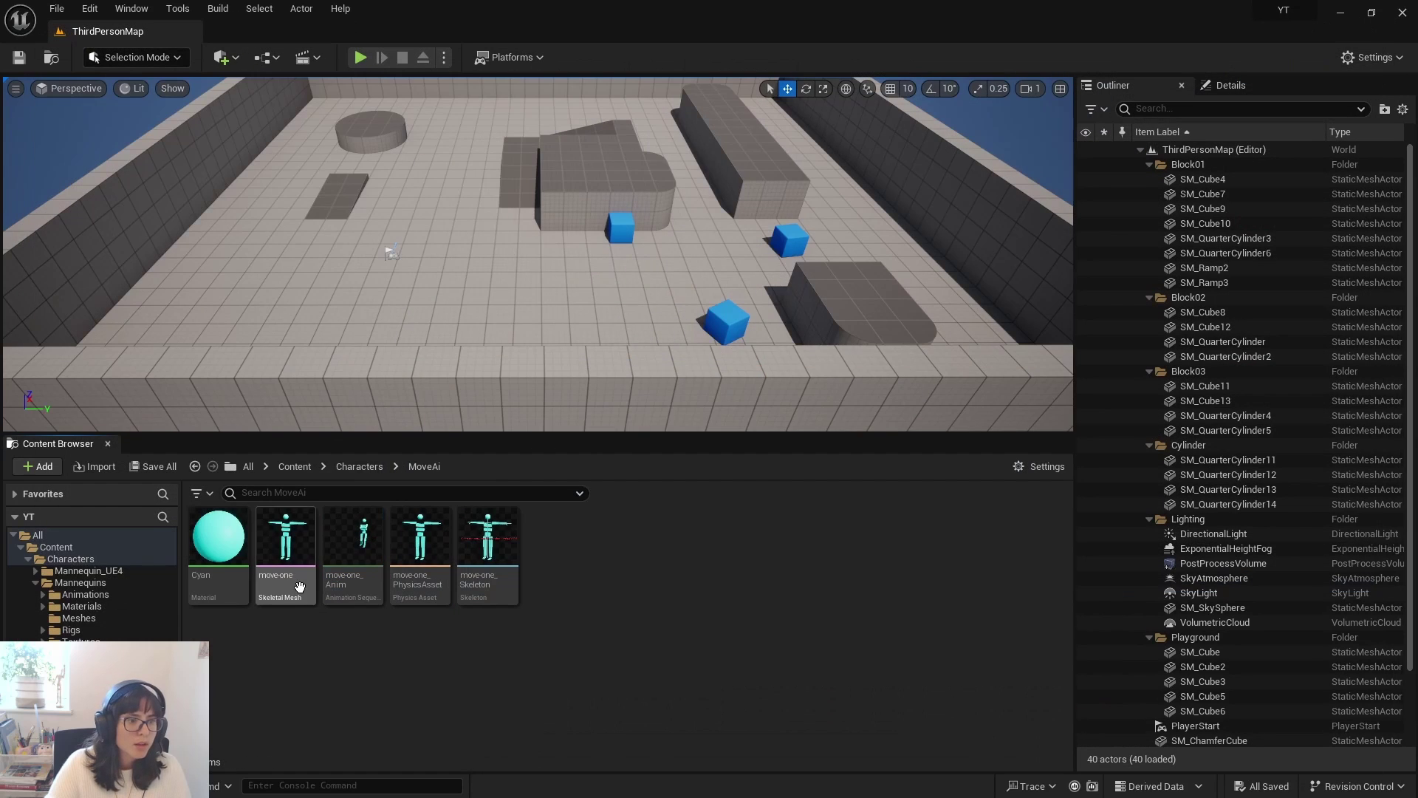
- Open IK_Mannequin from the Mannequins Rigs folder and review its list of retarget chains, then return to the level editor
{"action": "left_click", "coordinate": [80, 631]}
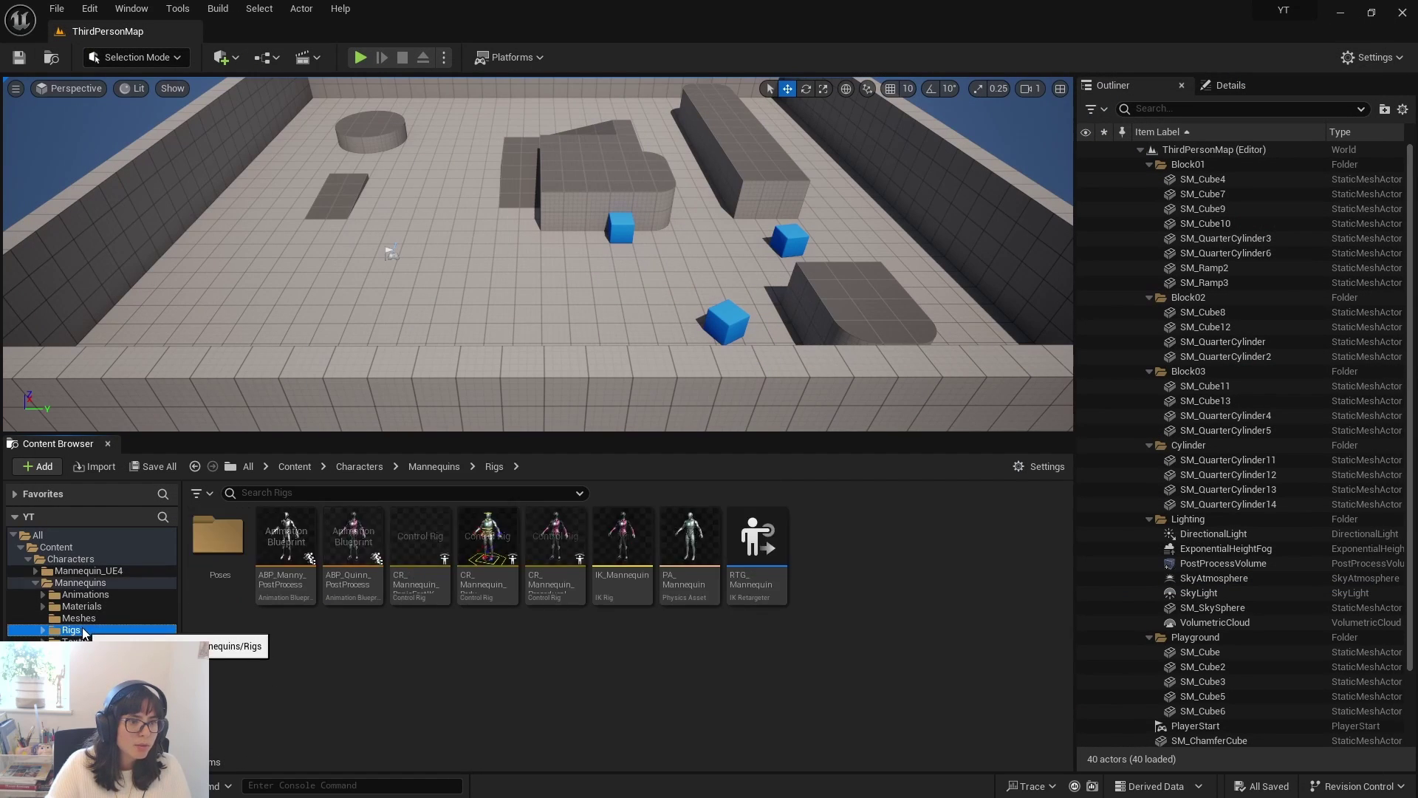
{"action": "double_click", "coordinate": [623, 584]}
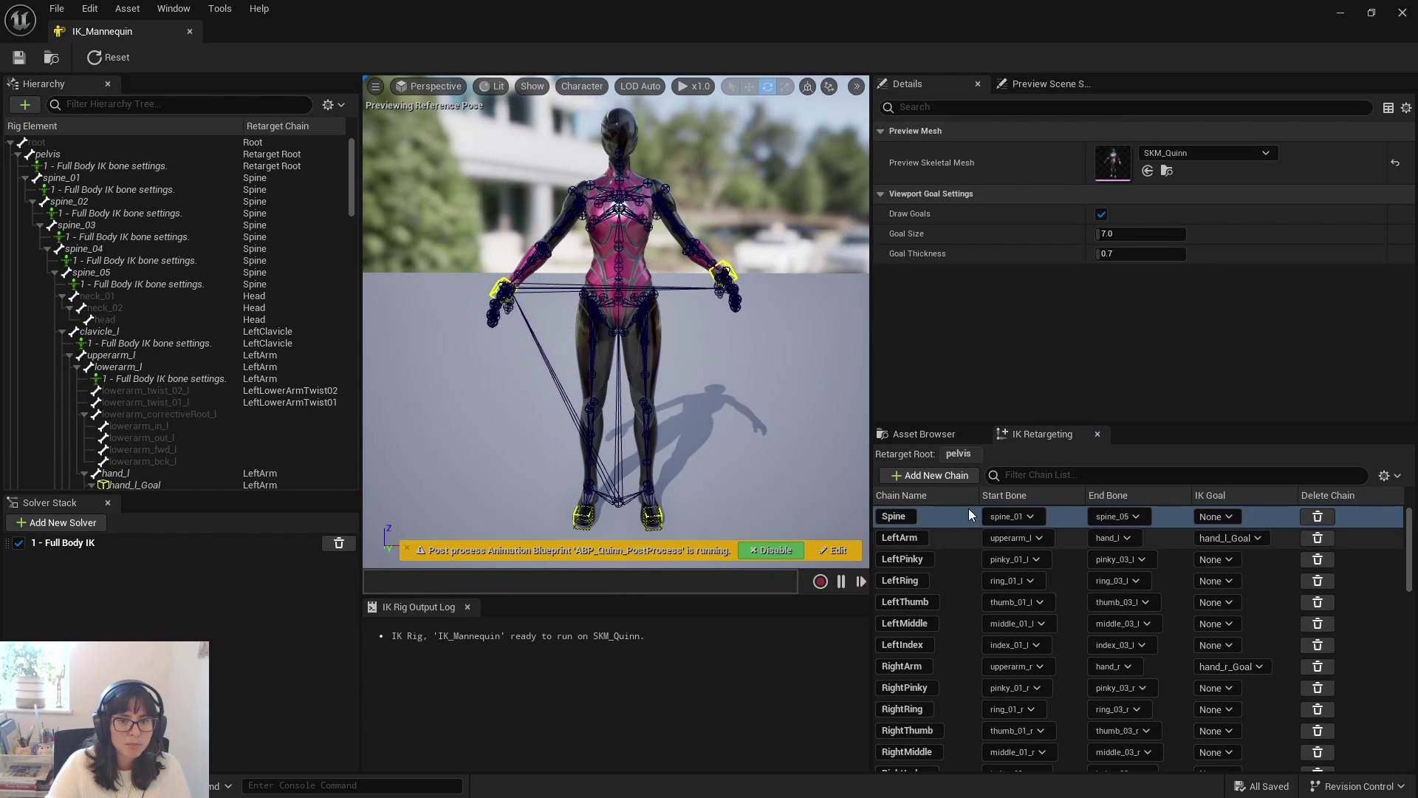
{"action": "scroll", "coordinate": [959, 621], "scroll_direction": "down", "scroll_amount": 5}
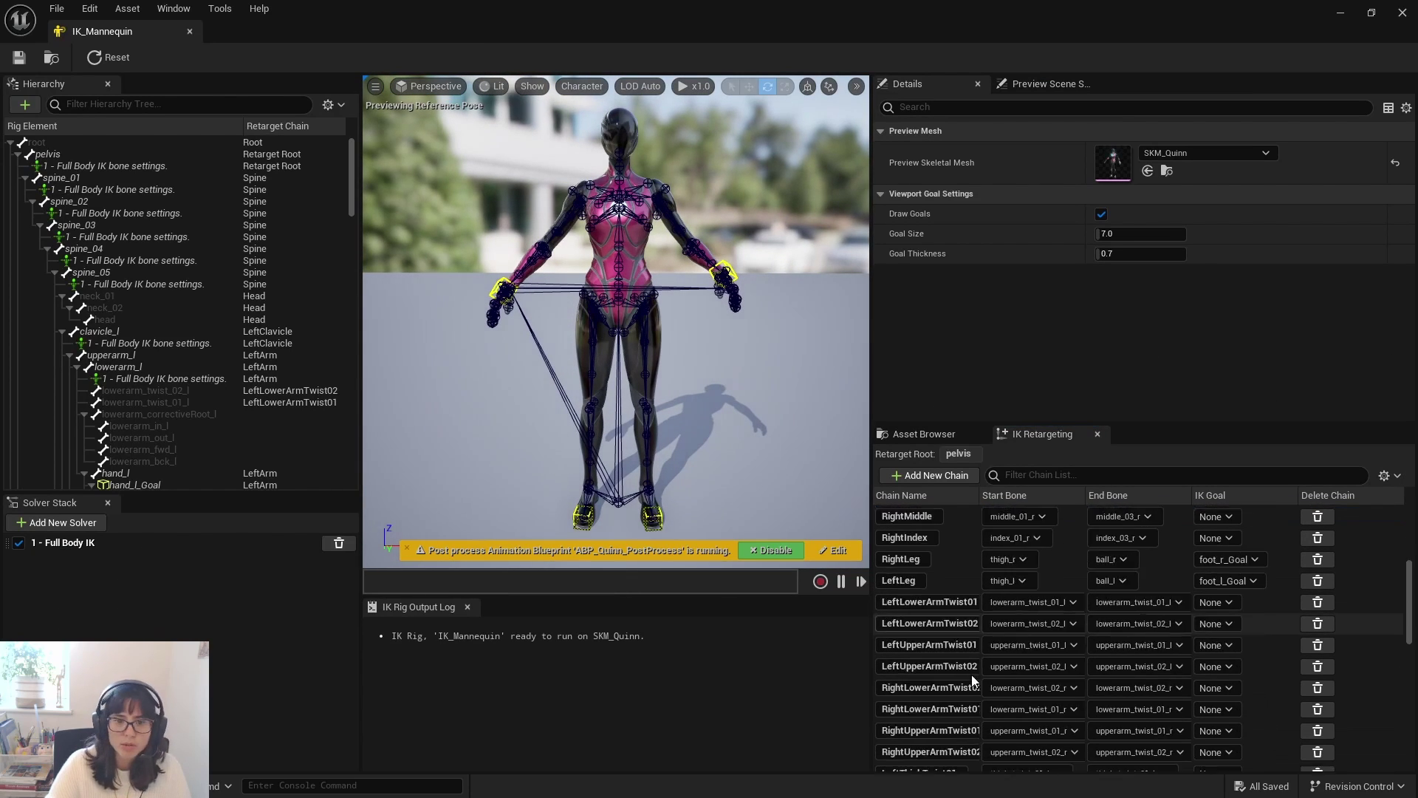
{"action": "scroll", "coordinate": [968, 658], "scroll_direction": "up", "scroll_amount": 5}
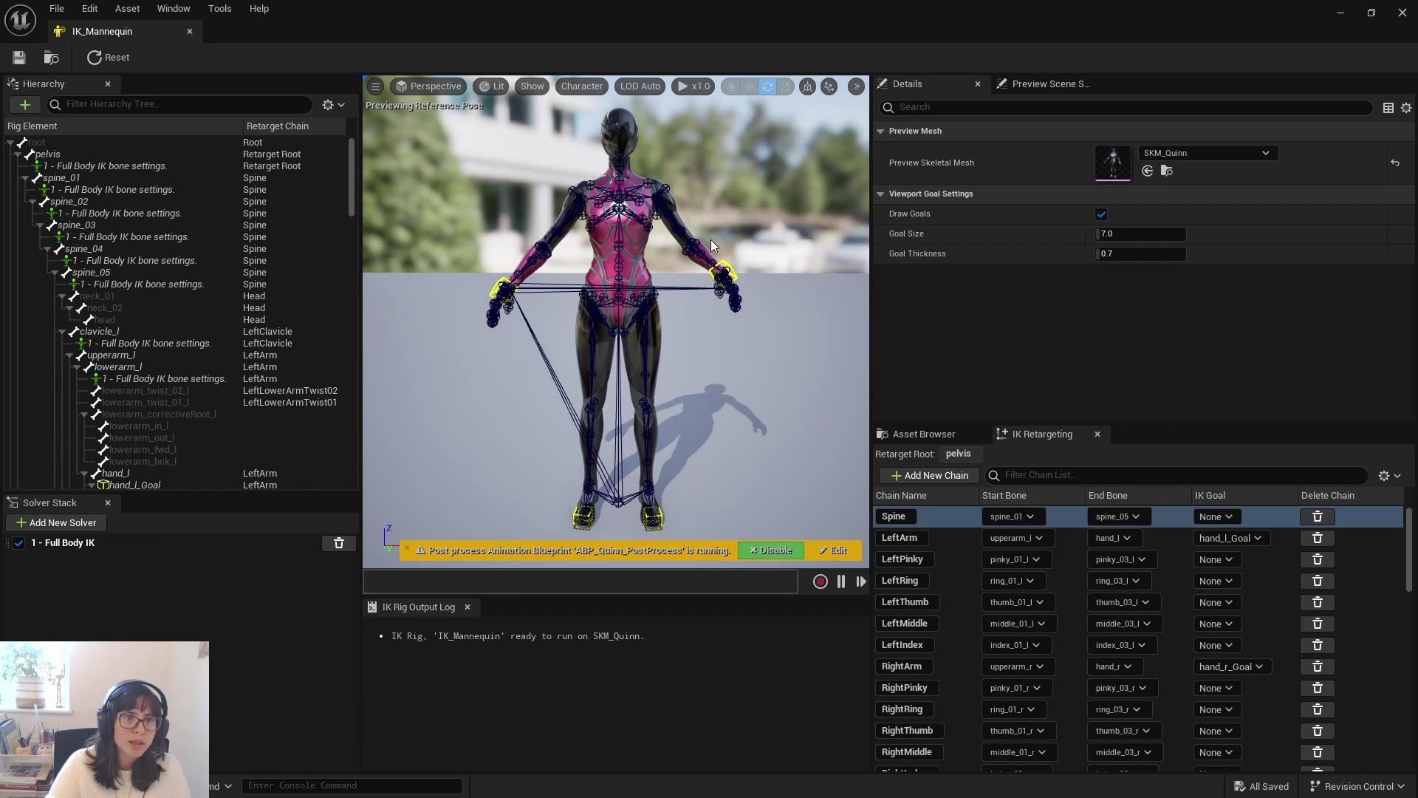
{"action": "left_click", "coordinate": [1339, 15]}
{"action": "left_click", "coordinate": [526, 684]}
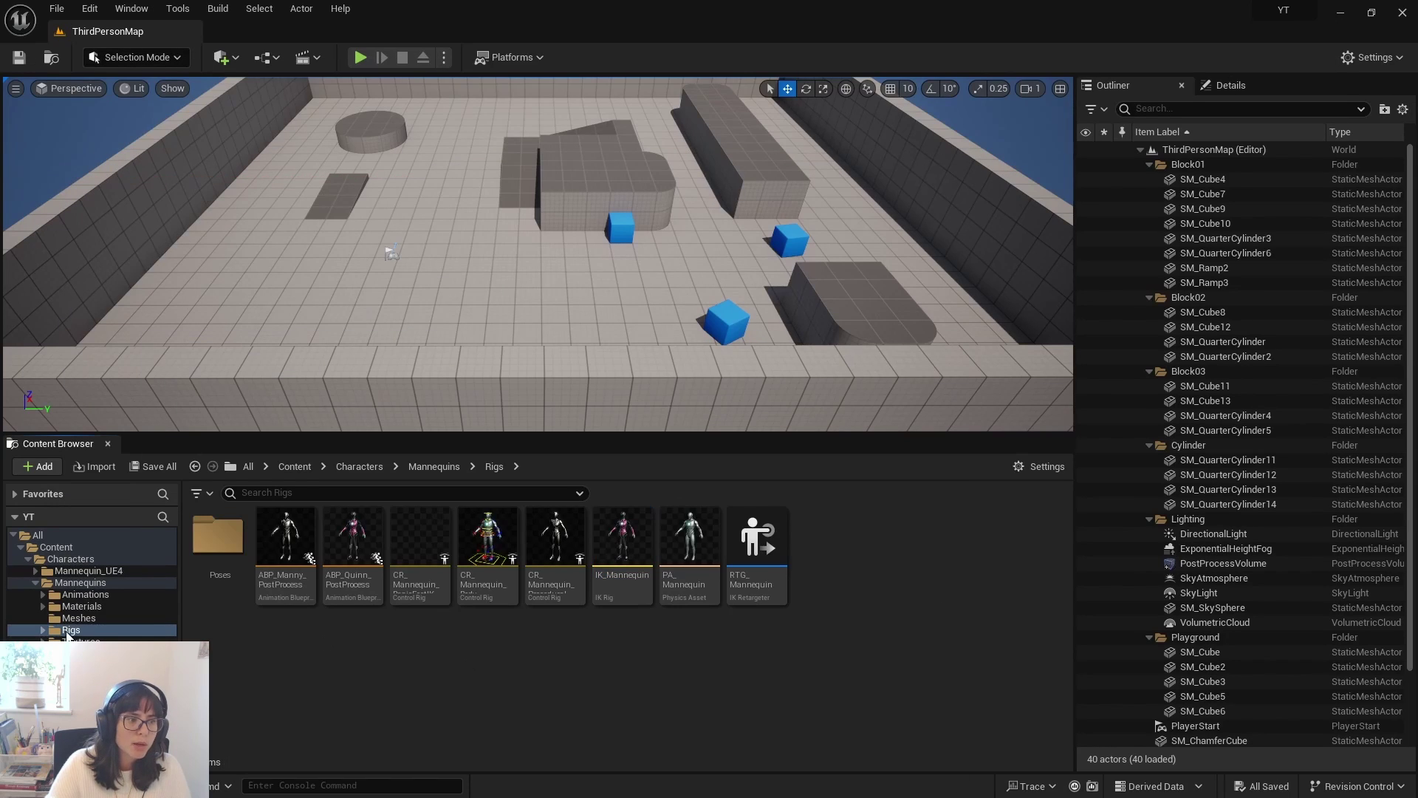
- Create an IK Rig from the move-one skeletal mesh in the MoveAi folder and open it for editing
{"action": "left_click", "coordinate": [170, 665]}
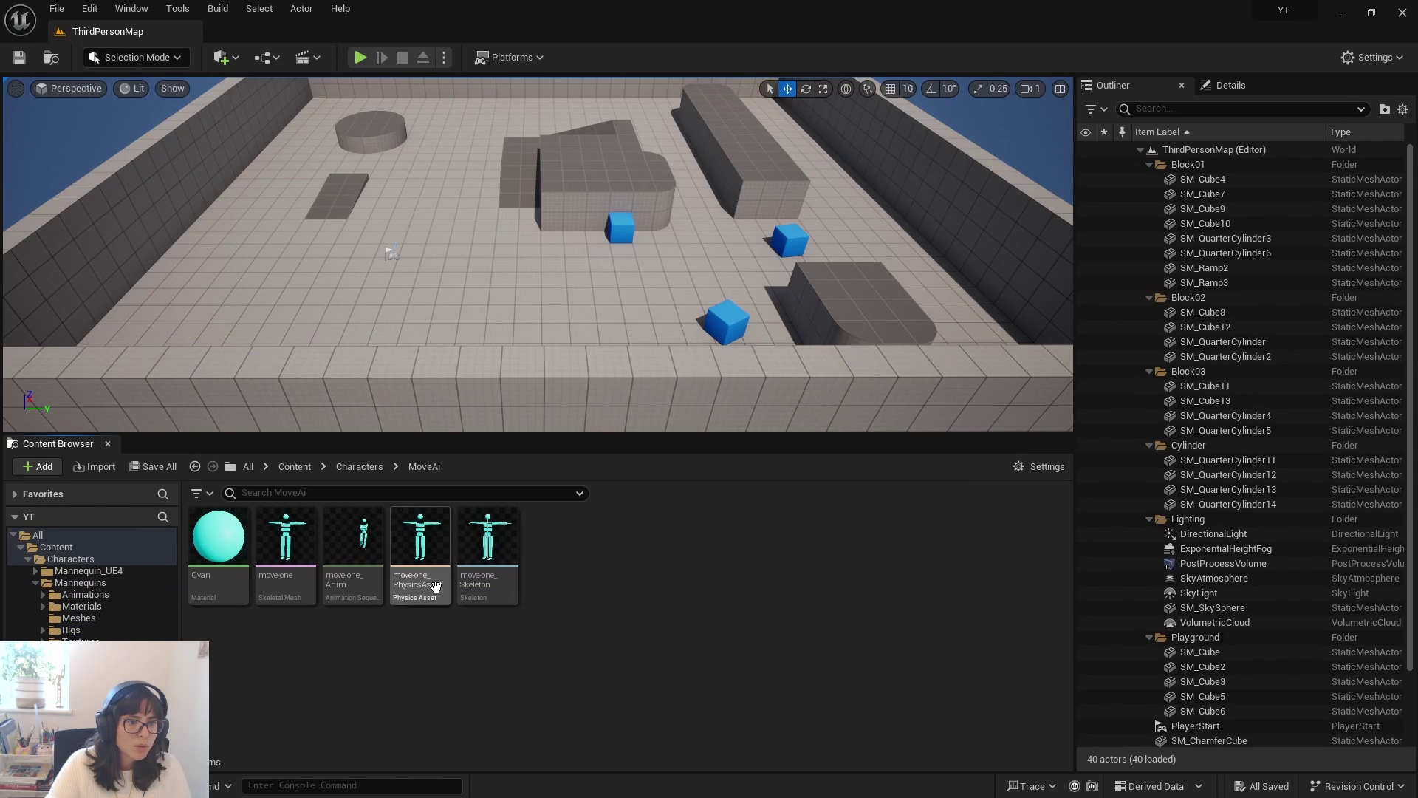
{"action": "right_click", "coordinate": [288, 584]}
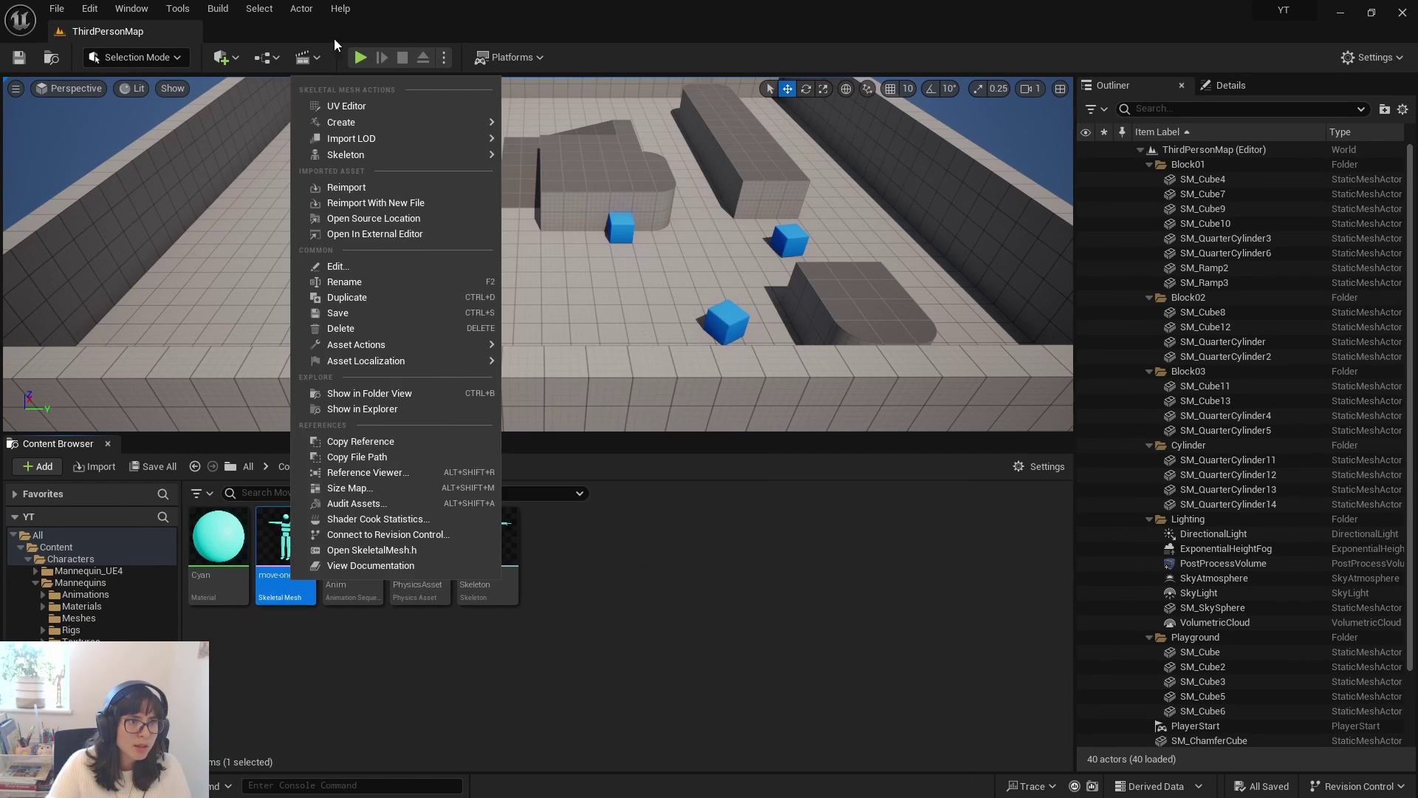
{"action": "mouse_move", "coordinate": [407, 118]}
{"action": "left_click", "coordinate": [562, 372]}
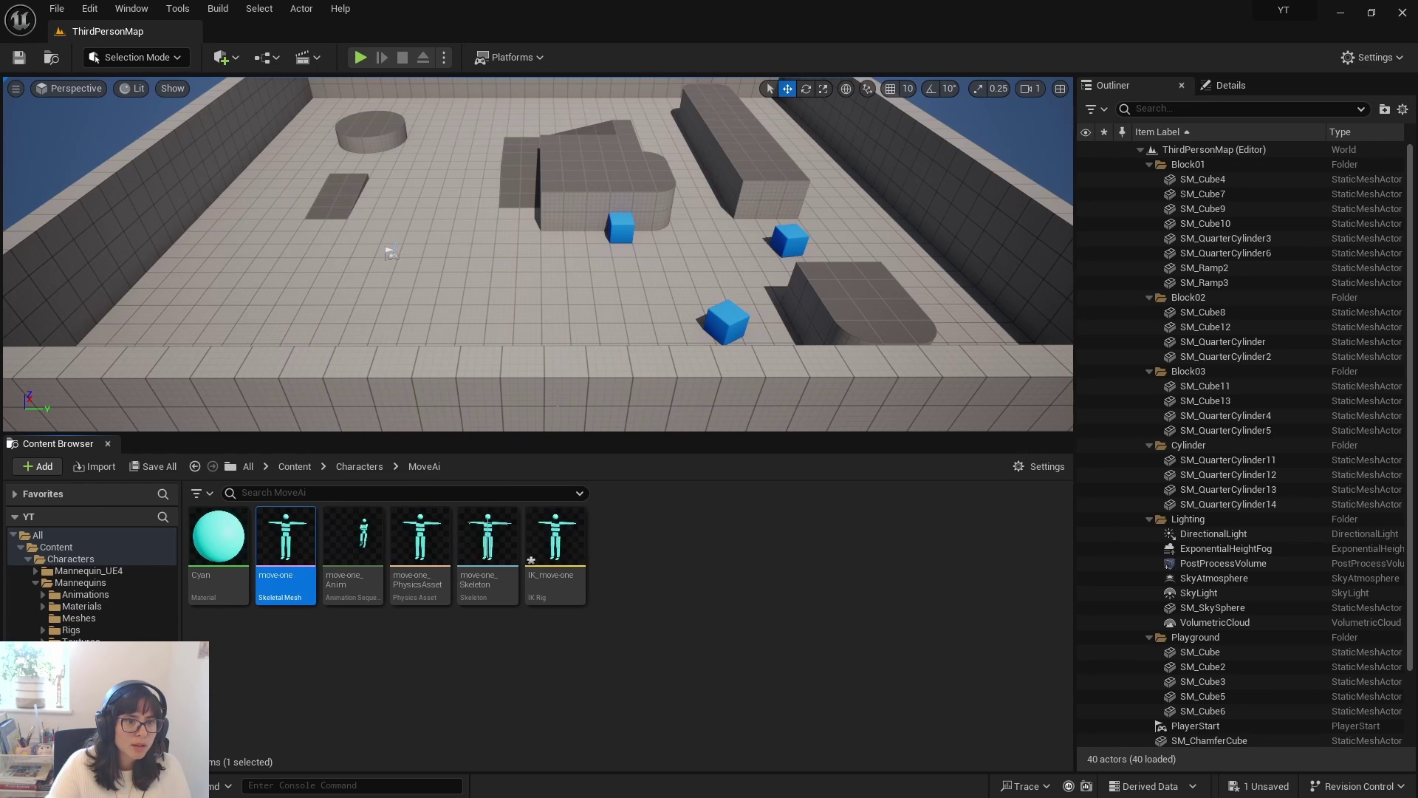
{"action": "double_click", "coordinate": [556, 551]}
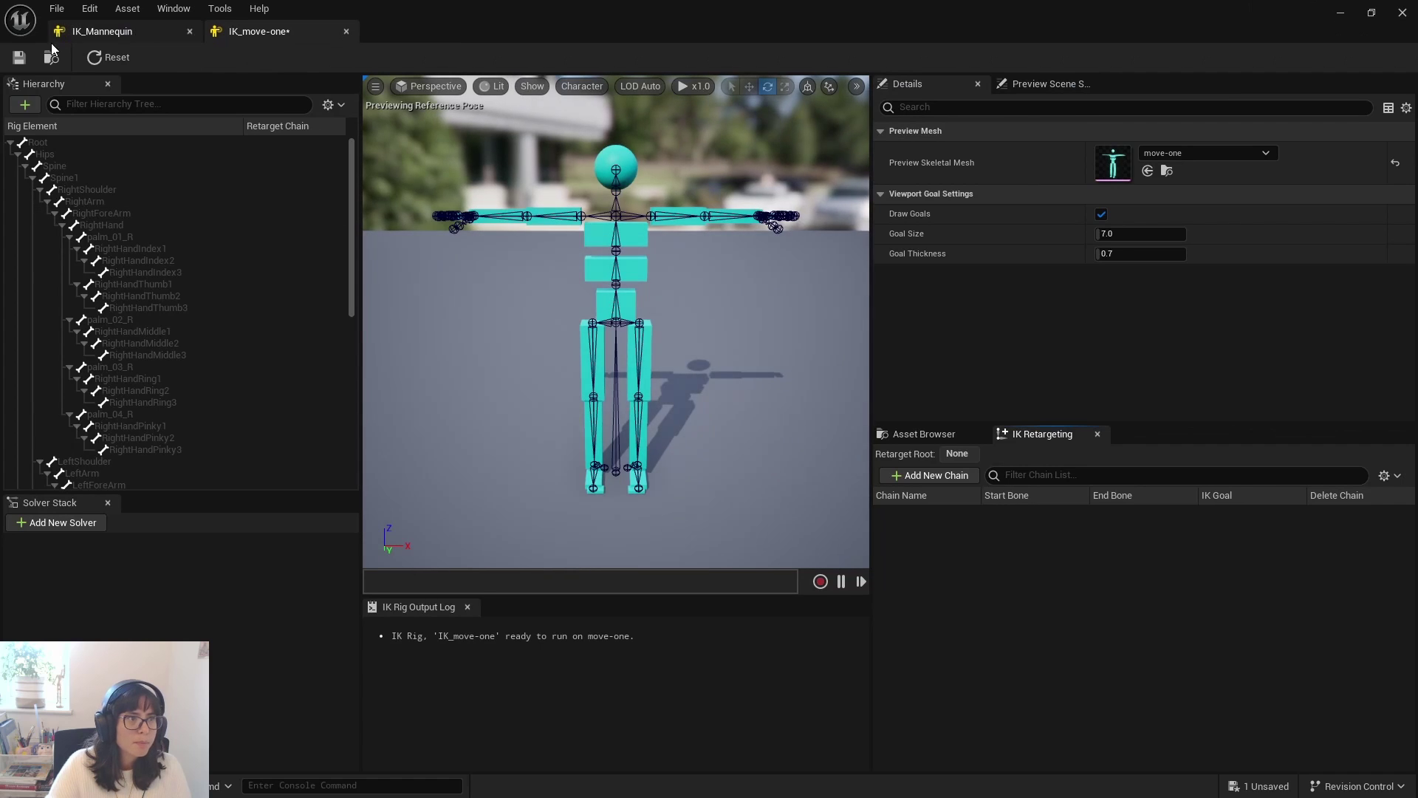
{"action": "left_click_drag", "start_coordinate": [548, 290], "coordinate": [539, 326], "text": "alt"}
{"action": "scroll", "coordinate": [538, 327], "scroll_direction": "up", "scroll_amount": 2}
{"action": "scroll", "coordinate": [539, 327], "scroll_direction": "down", "scroll_amount": 1}
- Compare with the pelvis assignment in IK_Mannequin and set the Hips bone as the retarget root of IK_move-one
{"action": "left_click", "coordinate": [102, 153]}
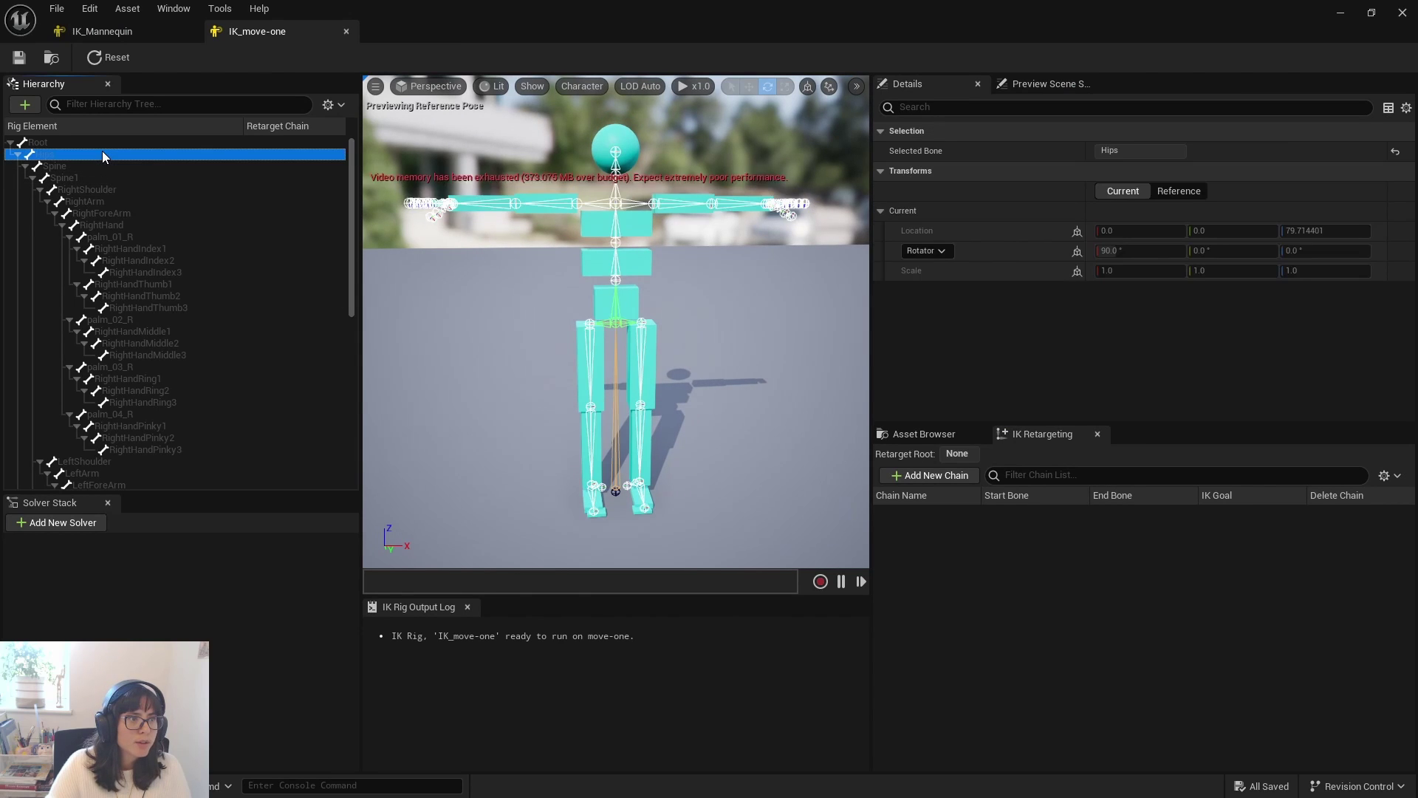
{"action": "left_click", "coordinate": [108, 31]}
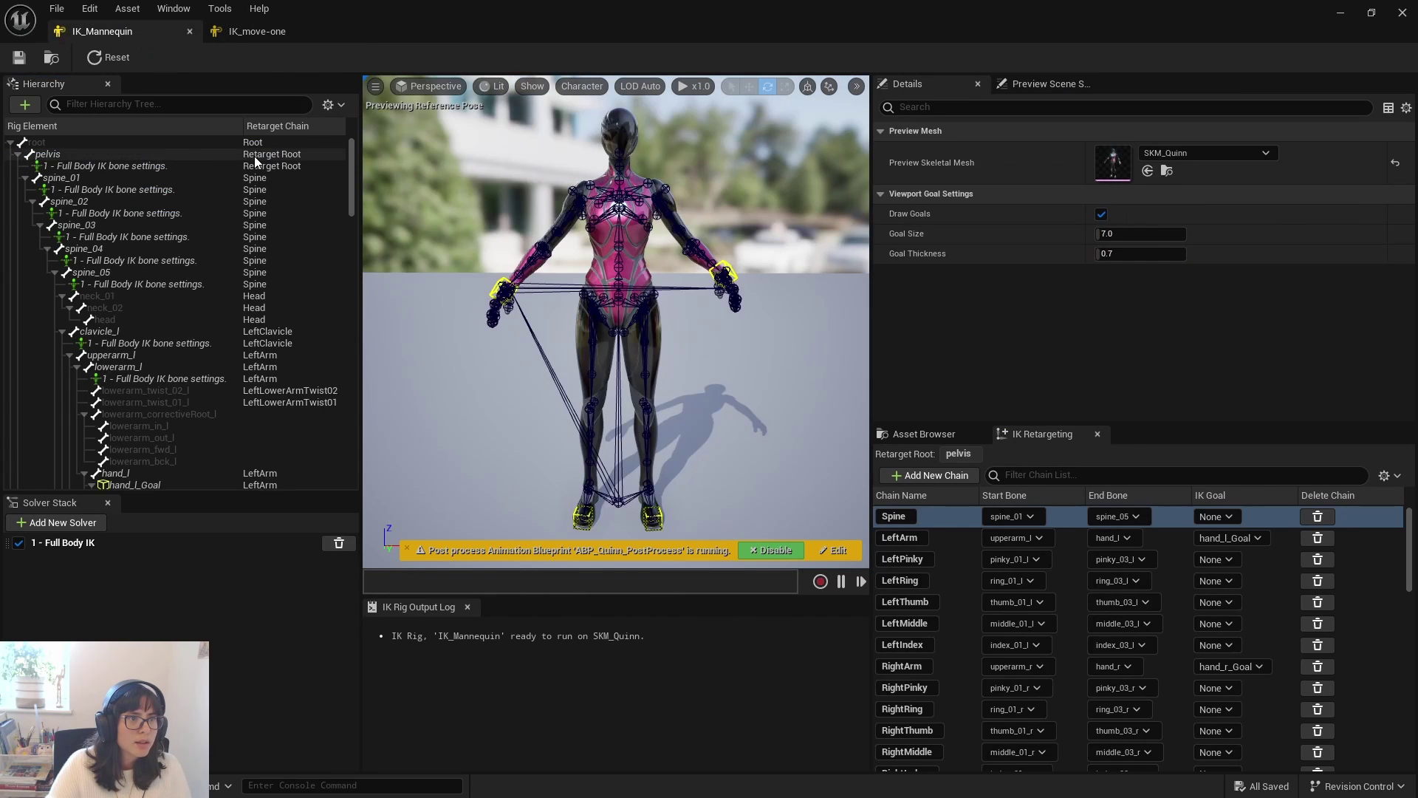
{"action": "left_click", "coordinate": [214, 154]}
{"action": "left_click", "coordinate": [241, 33]}
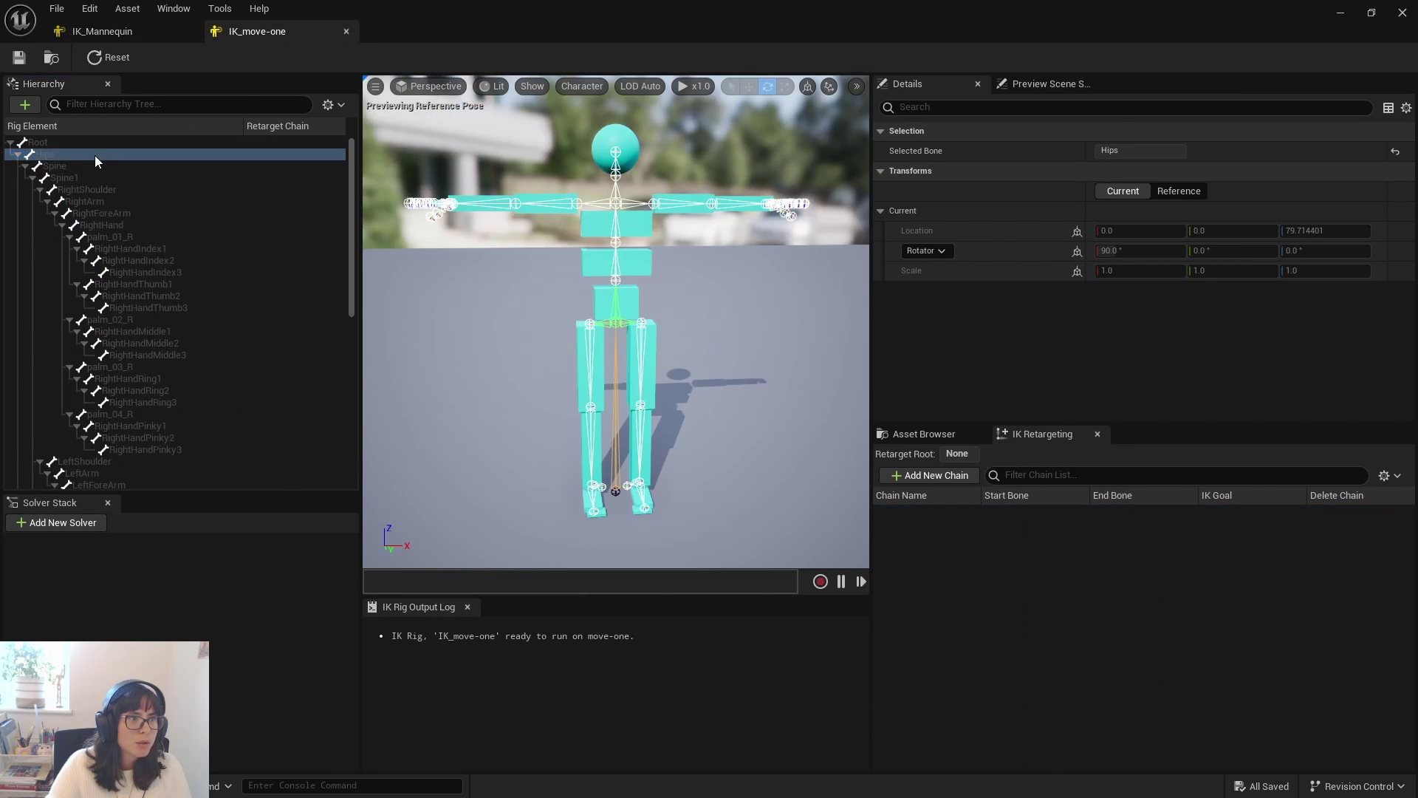
{"action": "right_click", "coordinate": [95, 156]}
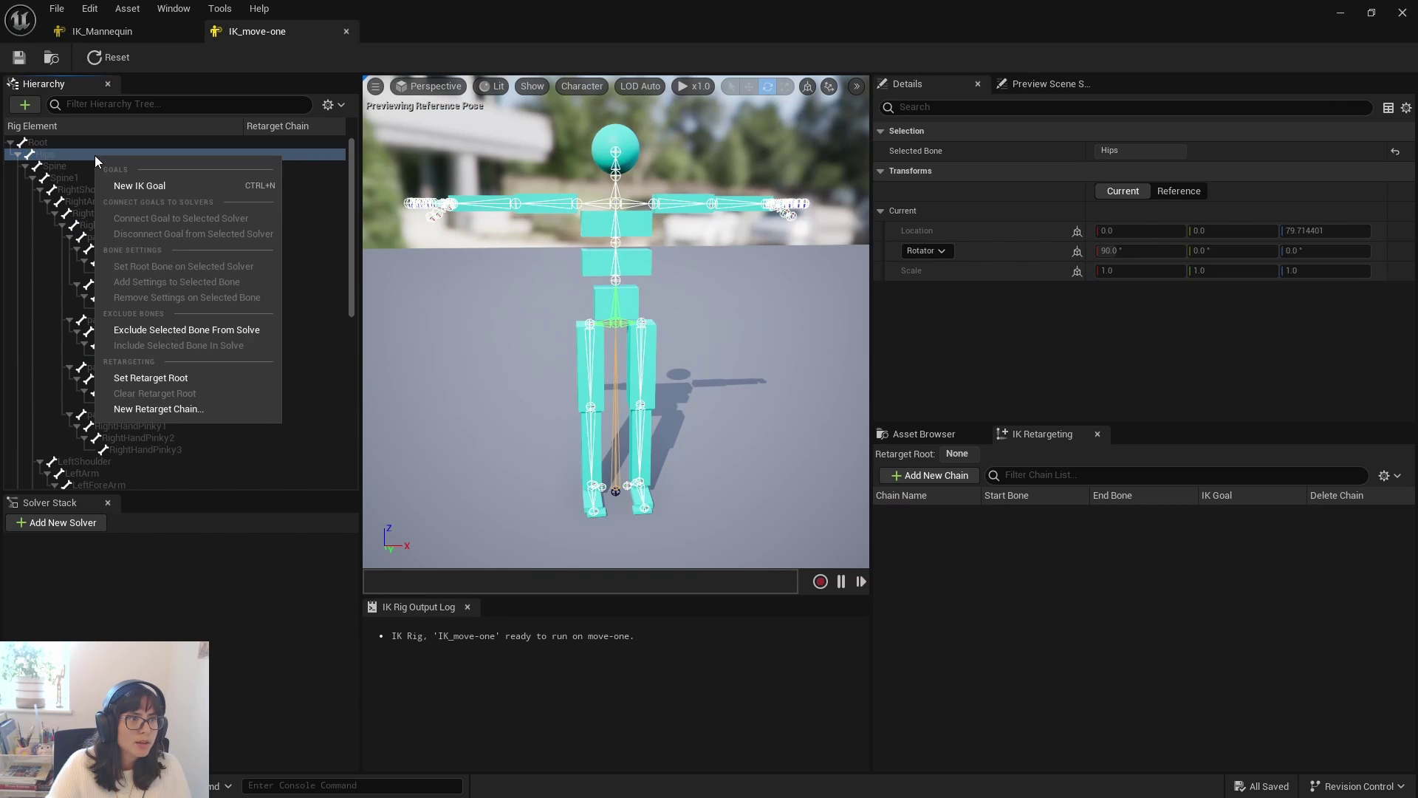
{"action": "left_click", "coordinate": [184, 378]}
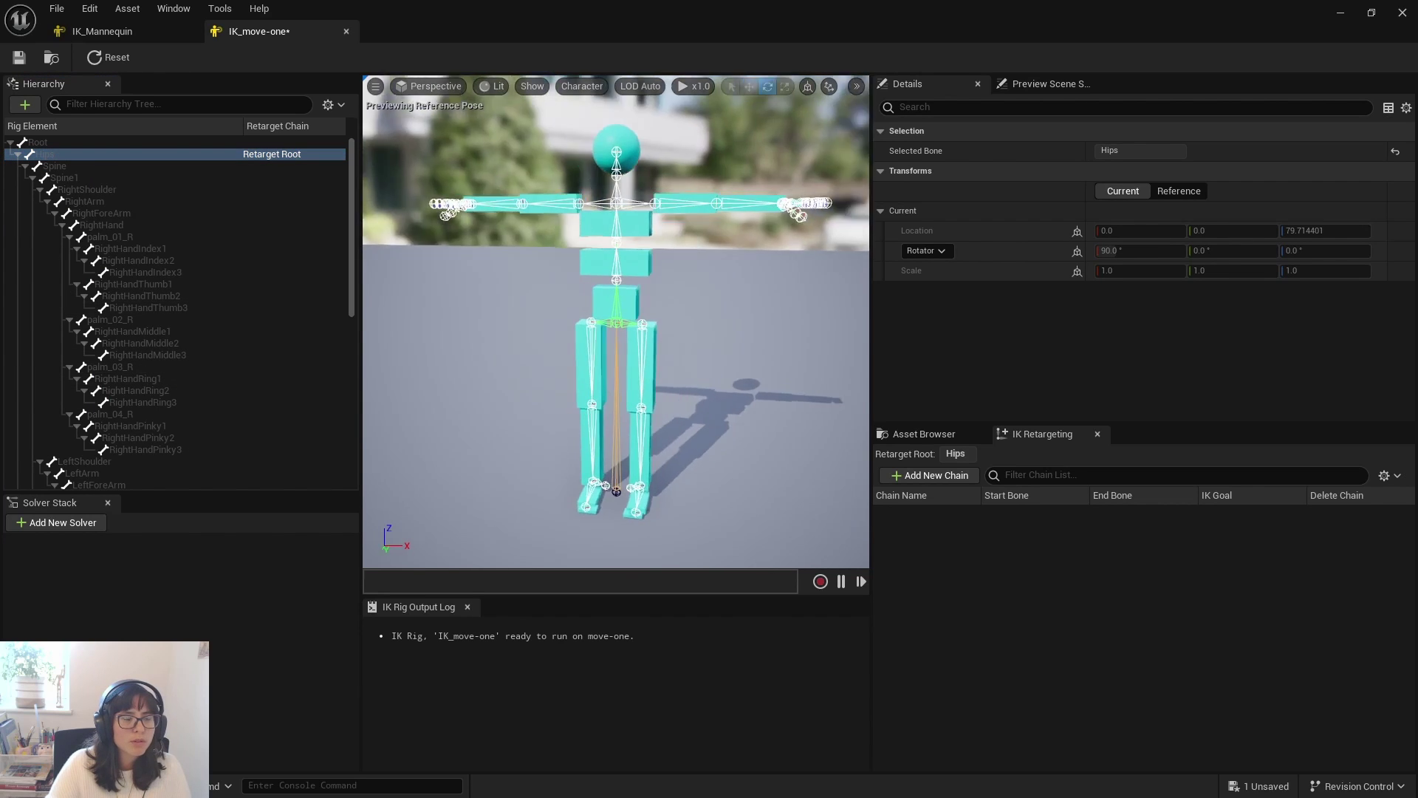
{"action": "left_click_drag", "start_coordinate": [613, 378], "coordinate": [659, 377], "text": "alt"}
{"action": "left_click", "coordinate": [99, 135]}
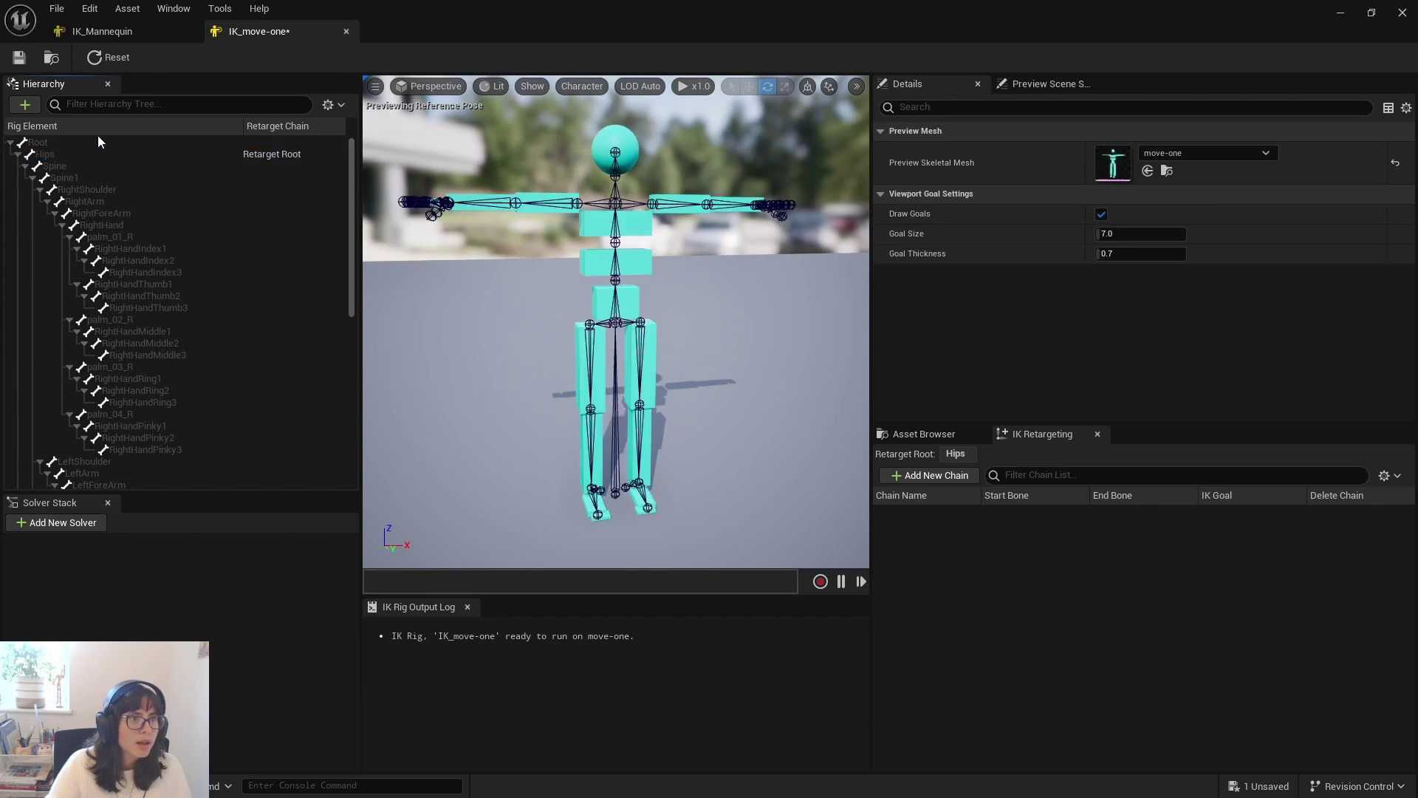
{"action": "left_click", "coordinate": [101, 140]}
{"action": "left_click", "coordinate": [276, 151]}
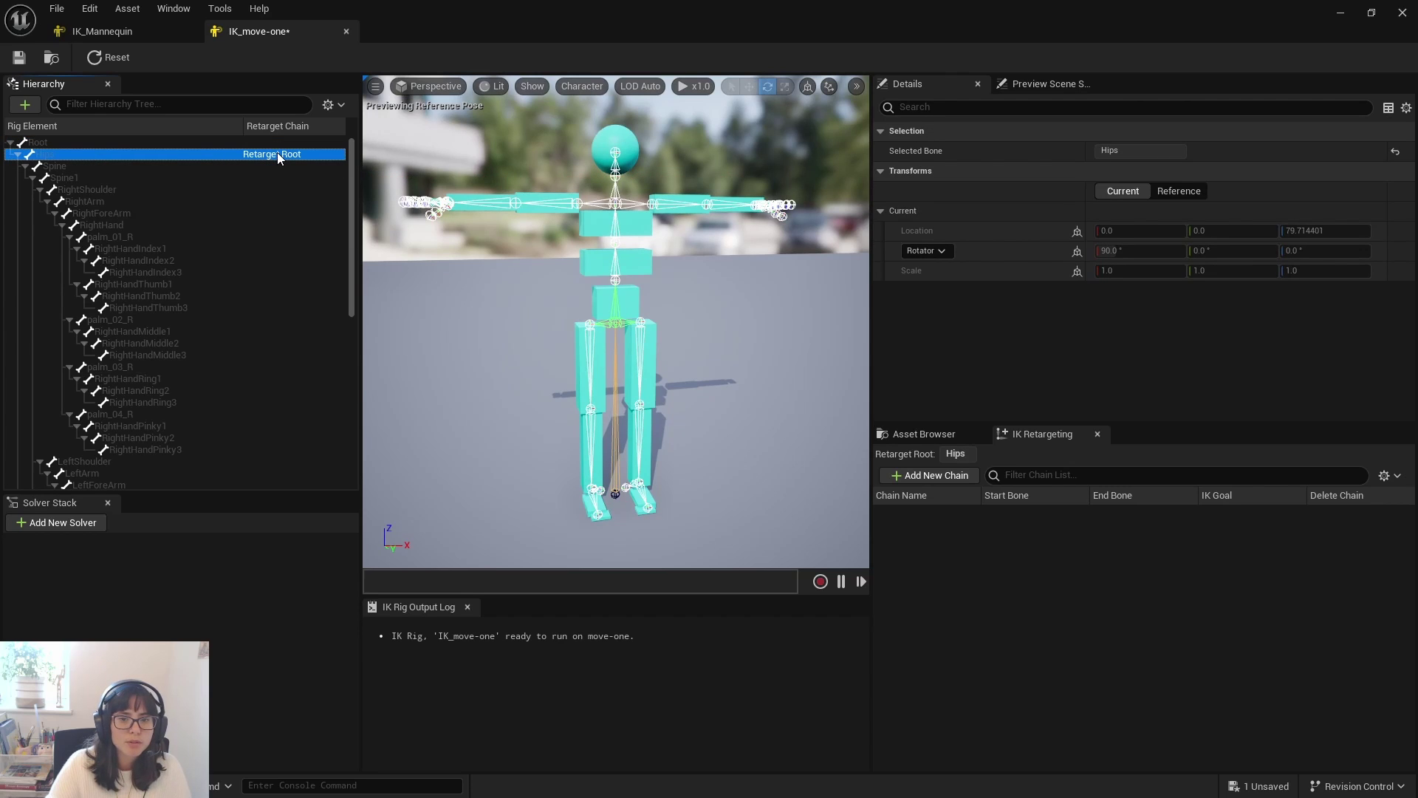
- Add a retarget chain named Root on the Root bone of IK_move-one, without a goal
{"action": "left_click", "coordinate": [99, 143]}
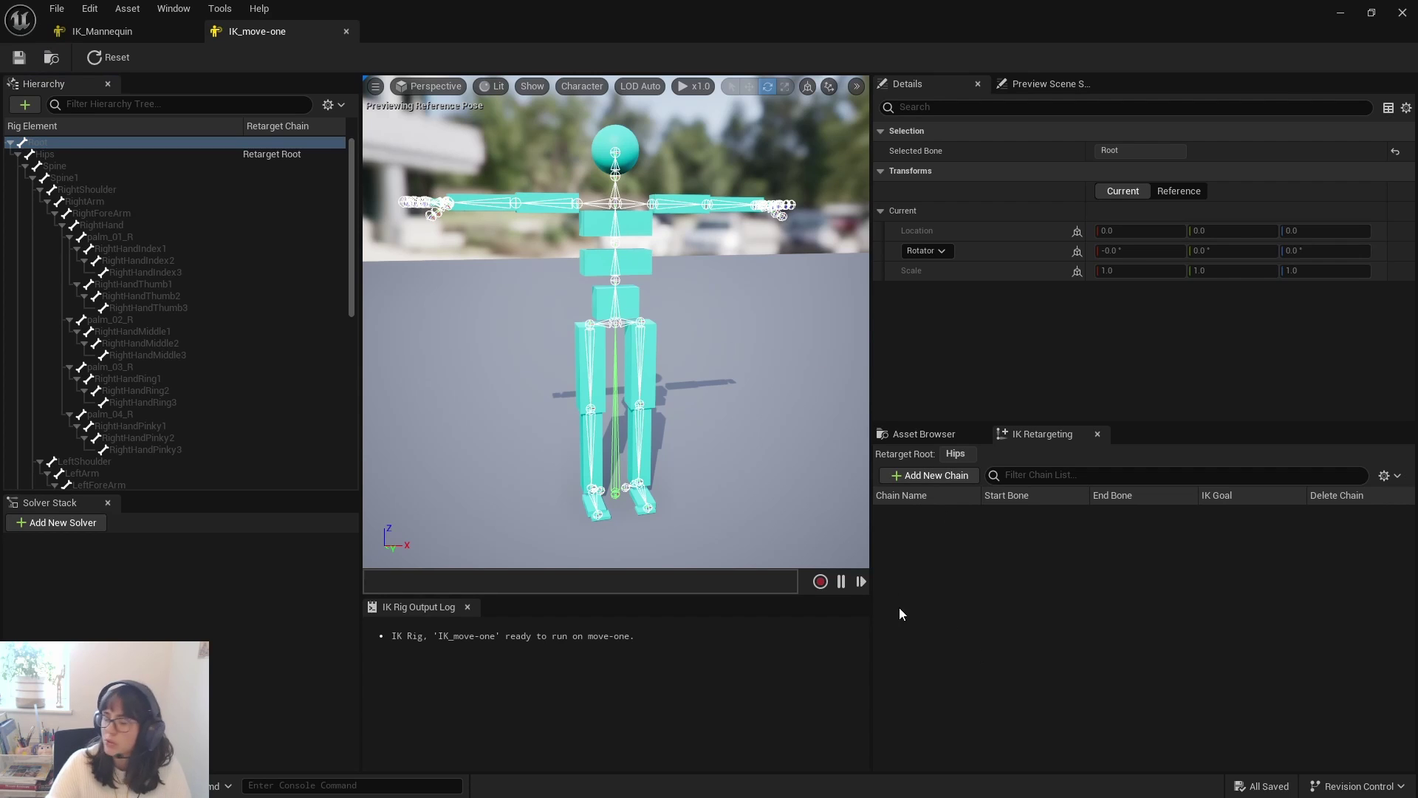
{"action": "right_click", "coordinate": [75, 140]}
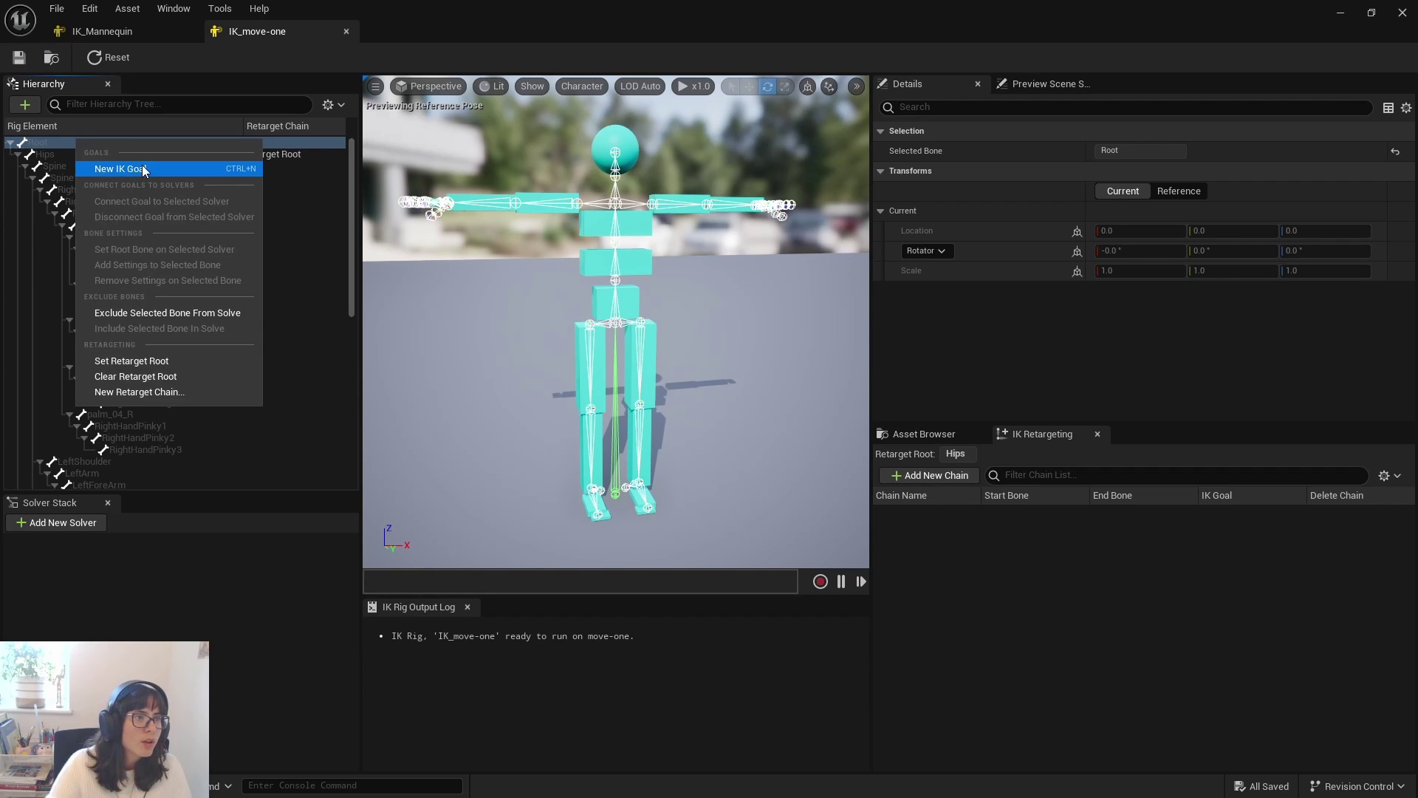
{"action": "left_click", "coordinate": [167, 393]}
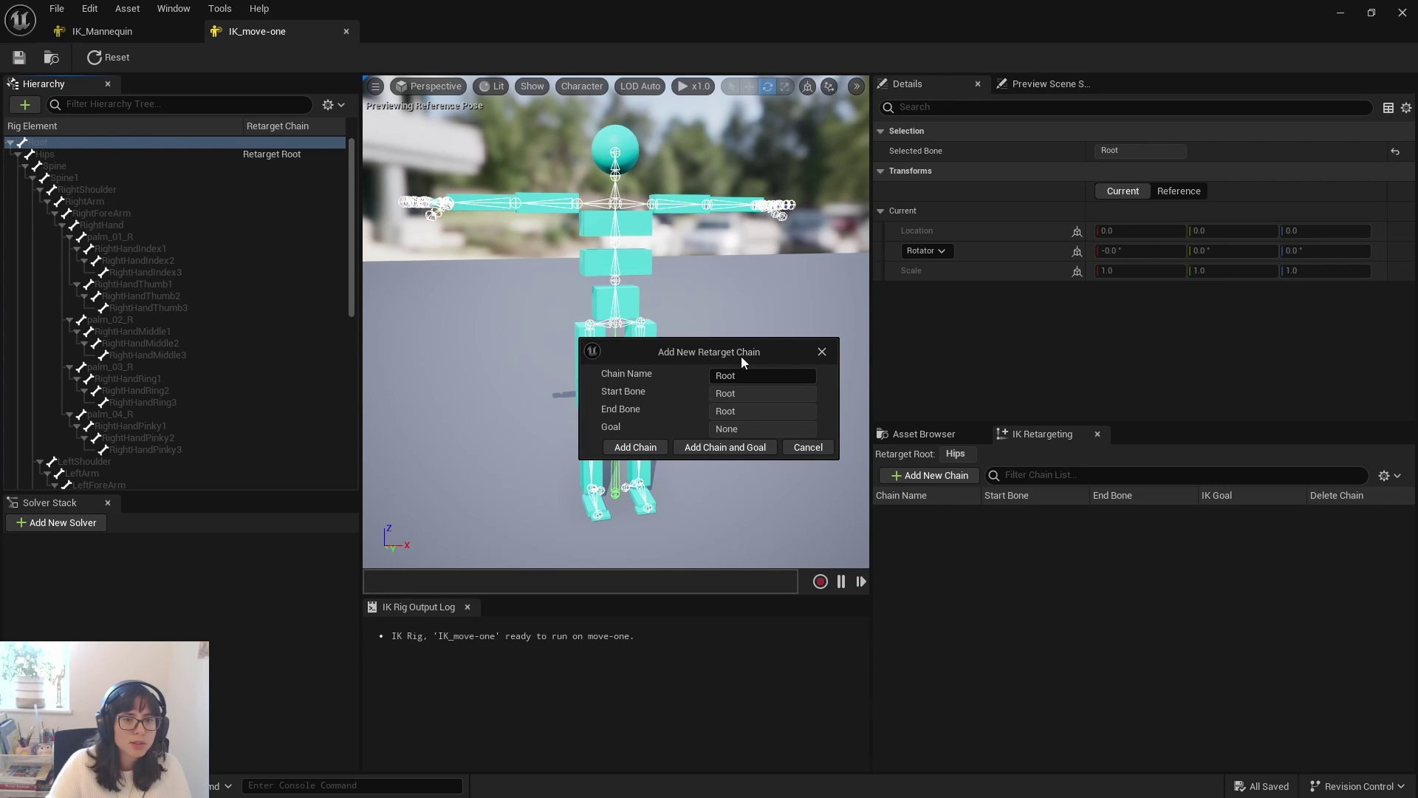
{"action": "left_click", "coordinate": [635, 448]}
- Add a retarget chain named Spine running from the Spine bone to Spine1, without a goal
{"action": "left_click", "coordinate": [93, 167]}
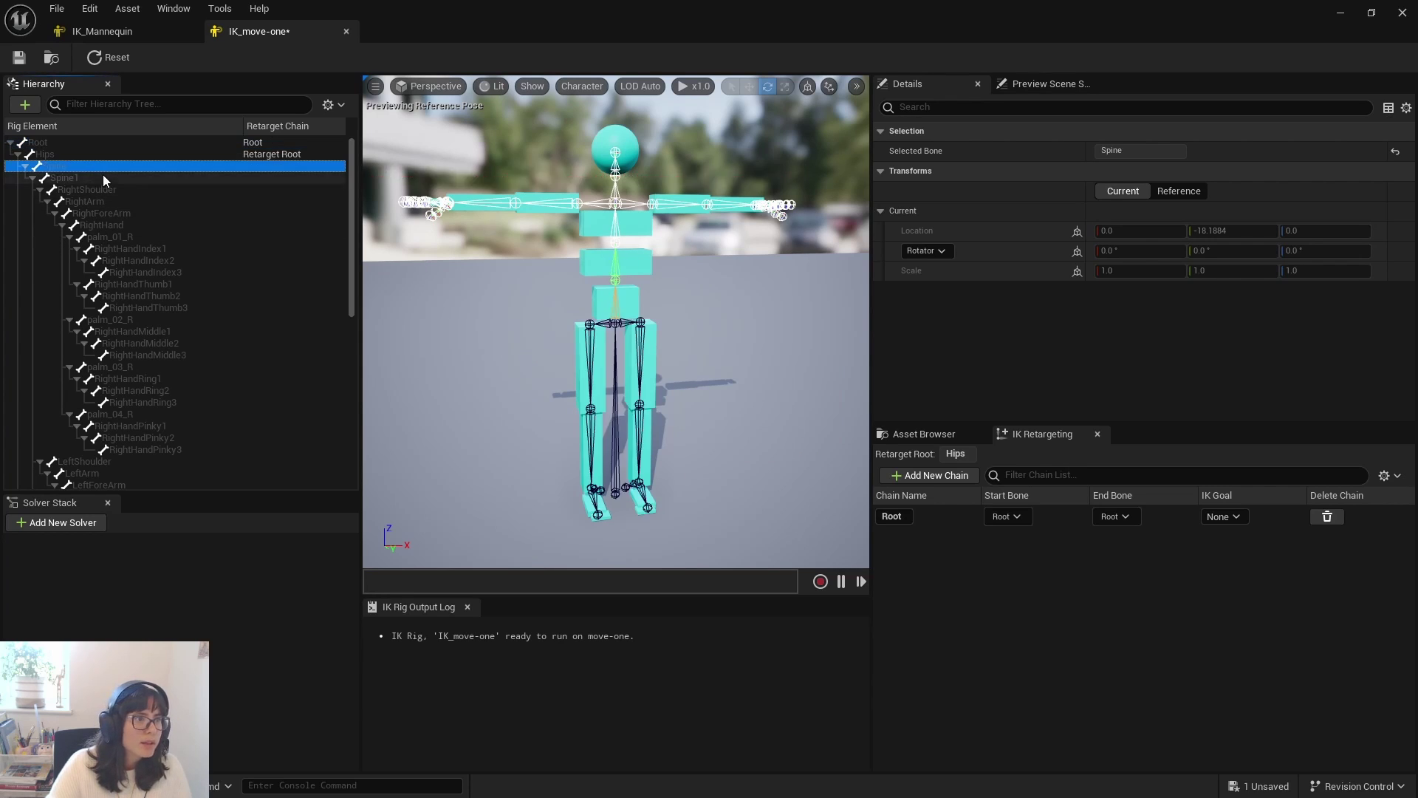
{"action": "left_click", "coordinate": [104, 175], "text": "shift"}
{"action": "right_click", "coordinate": [113, 176]}
{"action": "left_click", "coordinate": [164, 430]}
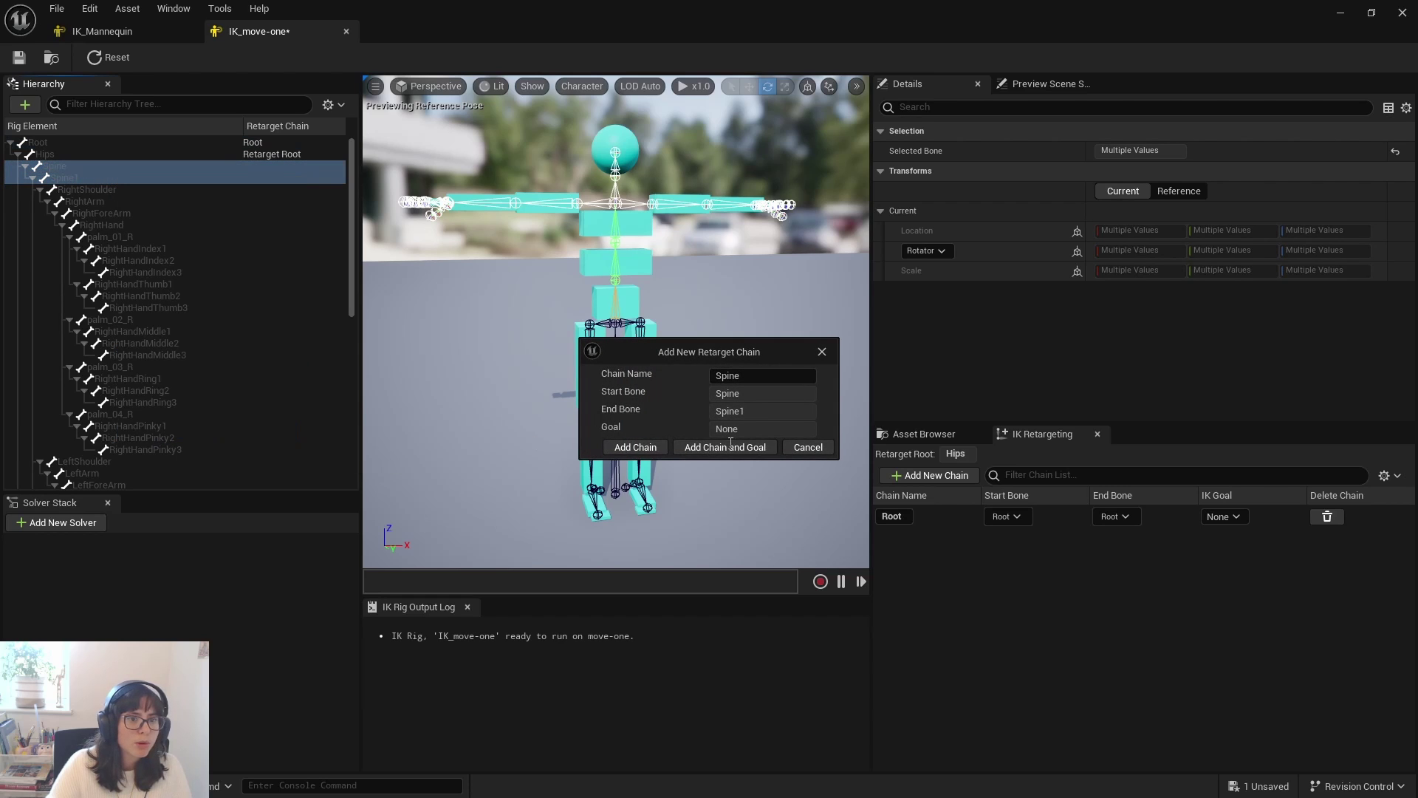
{"action": "left_click", "coordinate": [619, 449]}
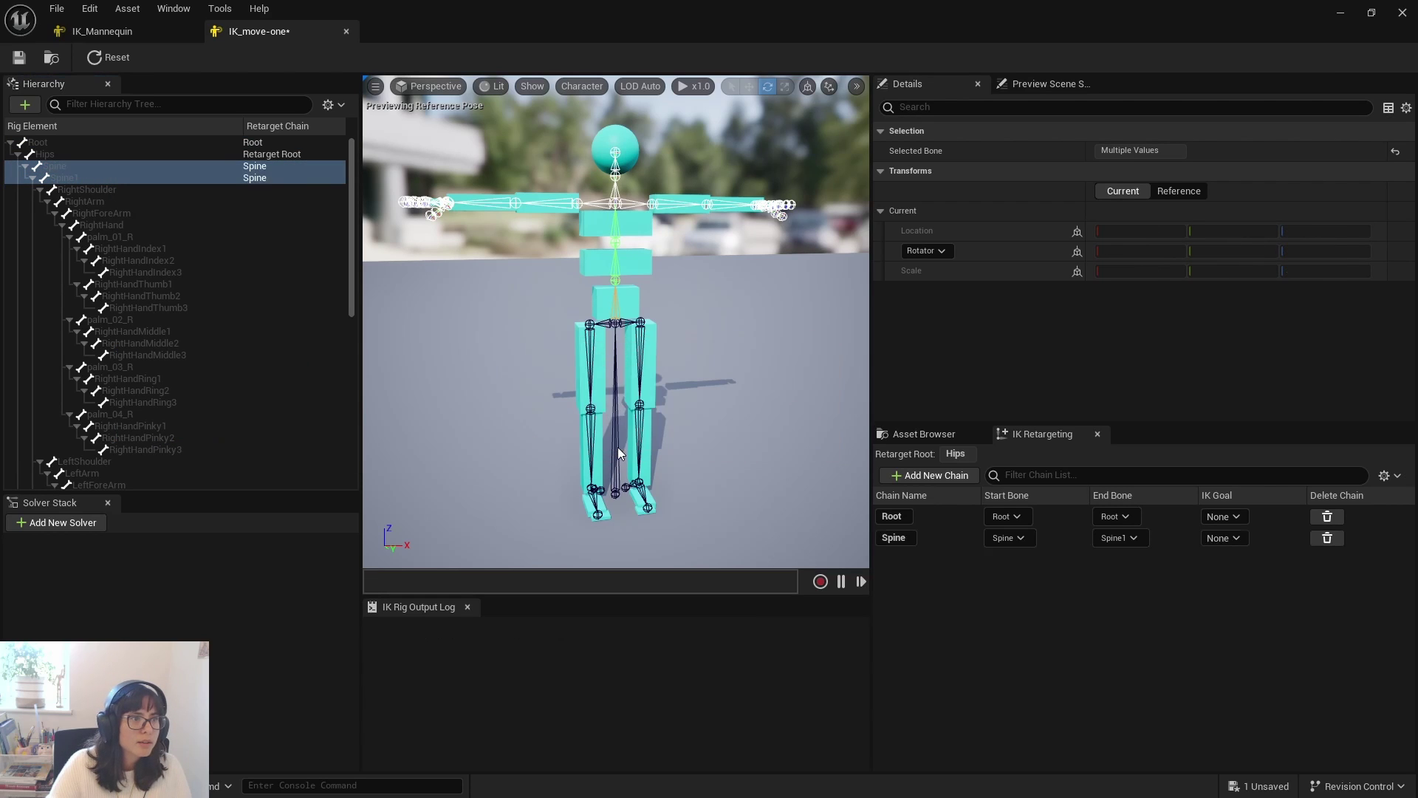
- Add a retarget chain named RightClavicle on the RightShoulder bone of IK_move-one, without a goal
{"action": "left_click", "coordinate": [100, 189]}
{"action": "key", "text": "f"}
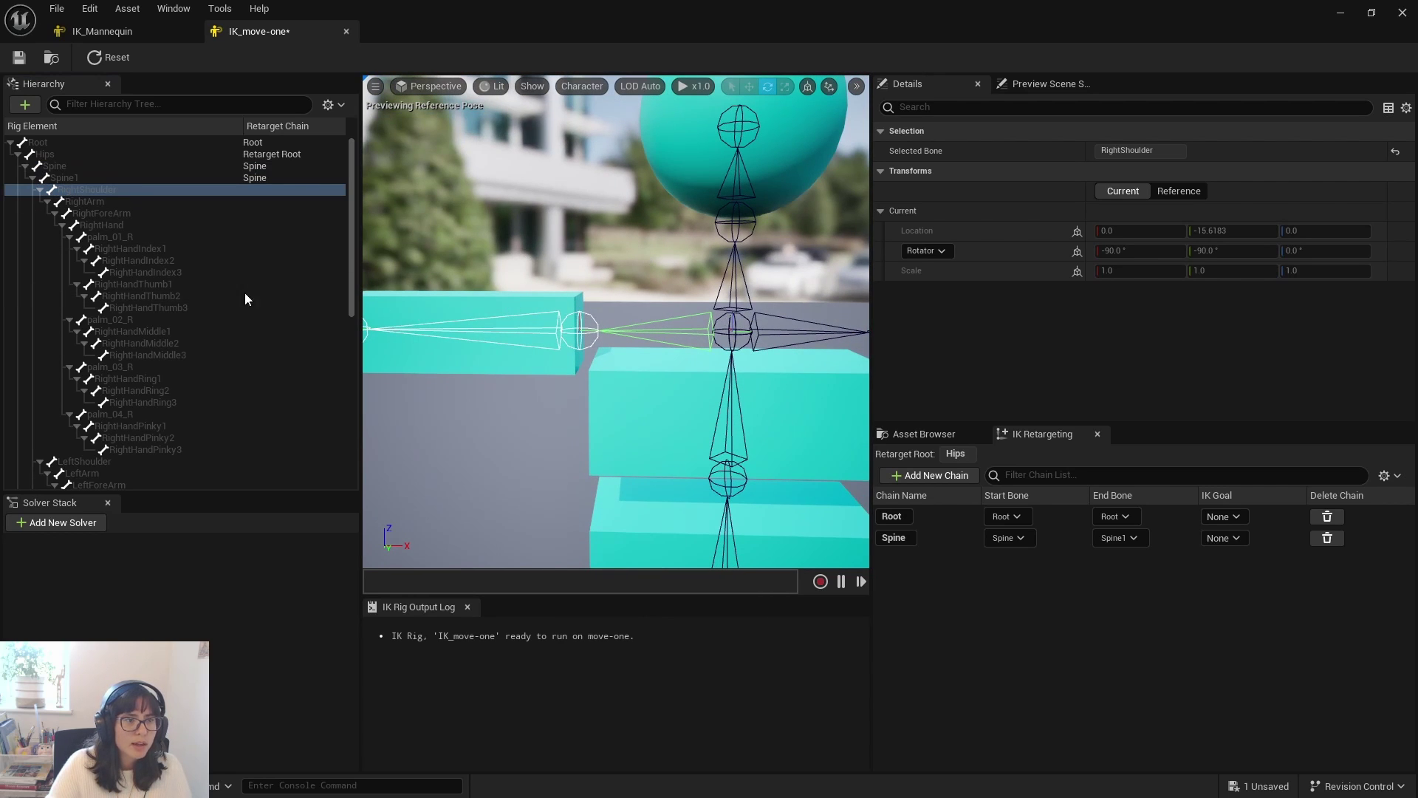
{"action": "left_click", "coordinate": [114, 189]}
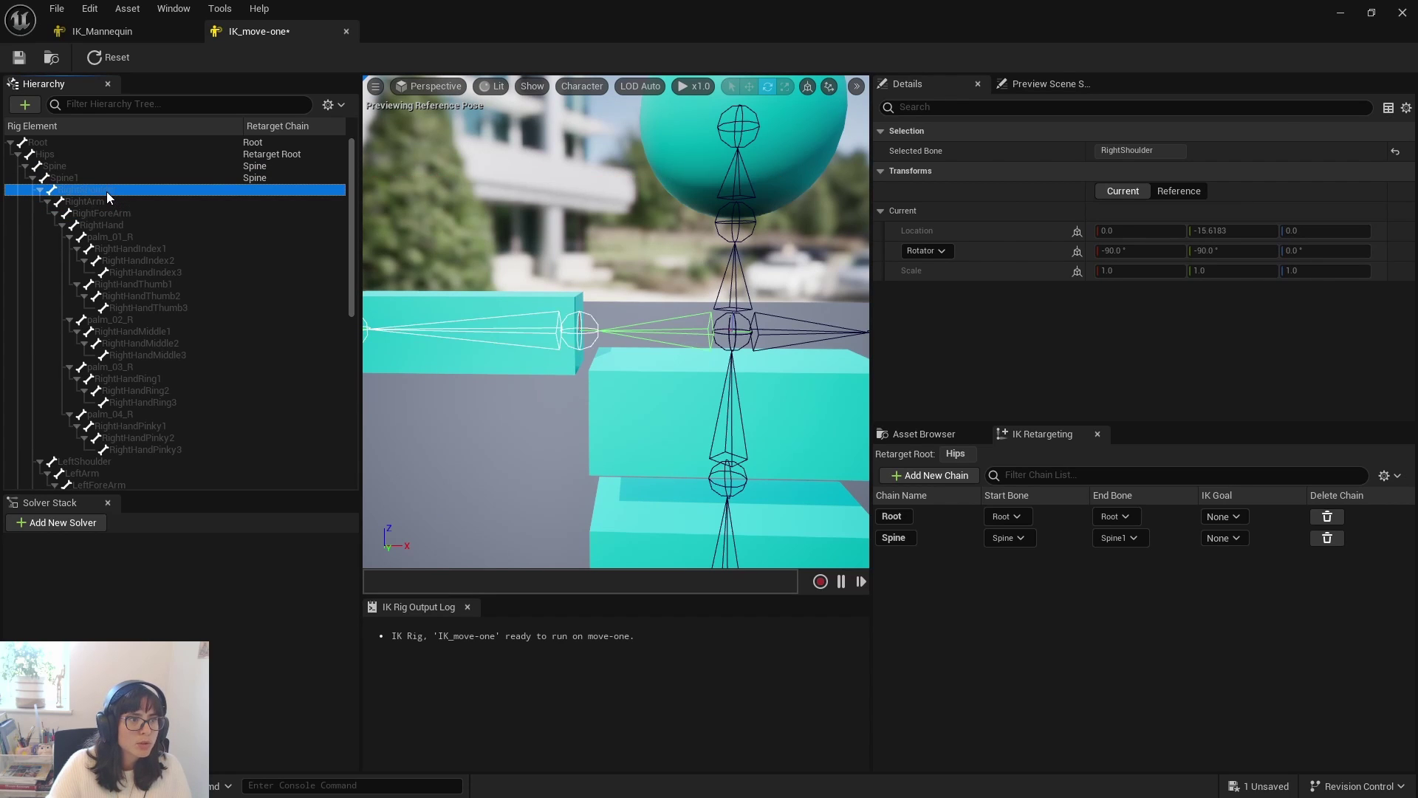
{"action": "right_click", "coordinate": [107, 192]}
{"action": "left_click", "coordinate": [186, 445]}
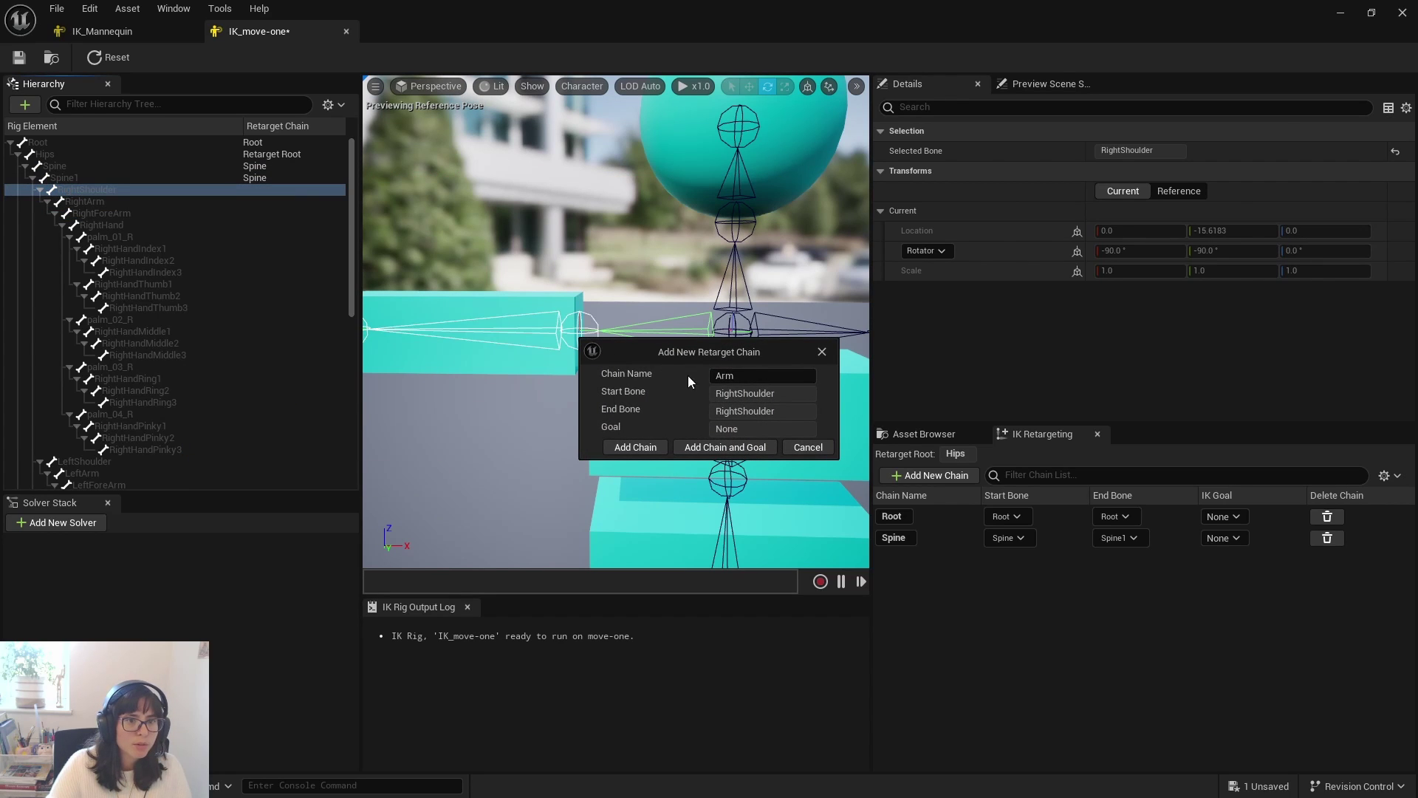
{"action": "type", "text": "RightC"}
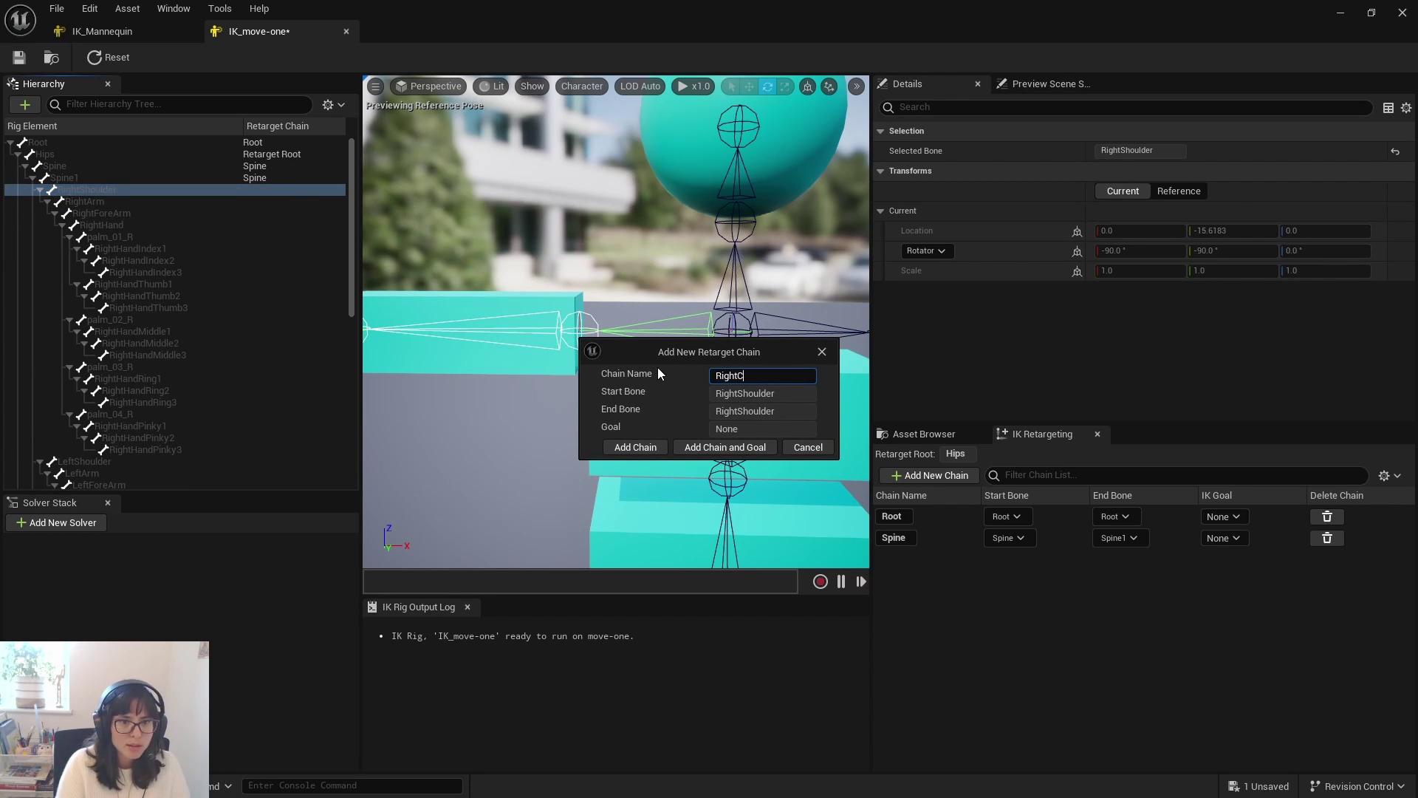
{"action": "type", "text": "lavicle"}
{"action": "left_click", "coordinate": [635, 447]}
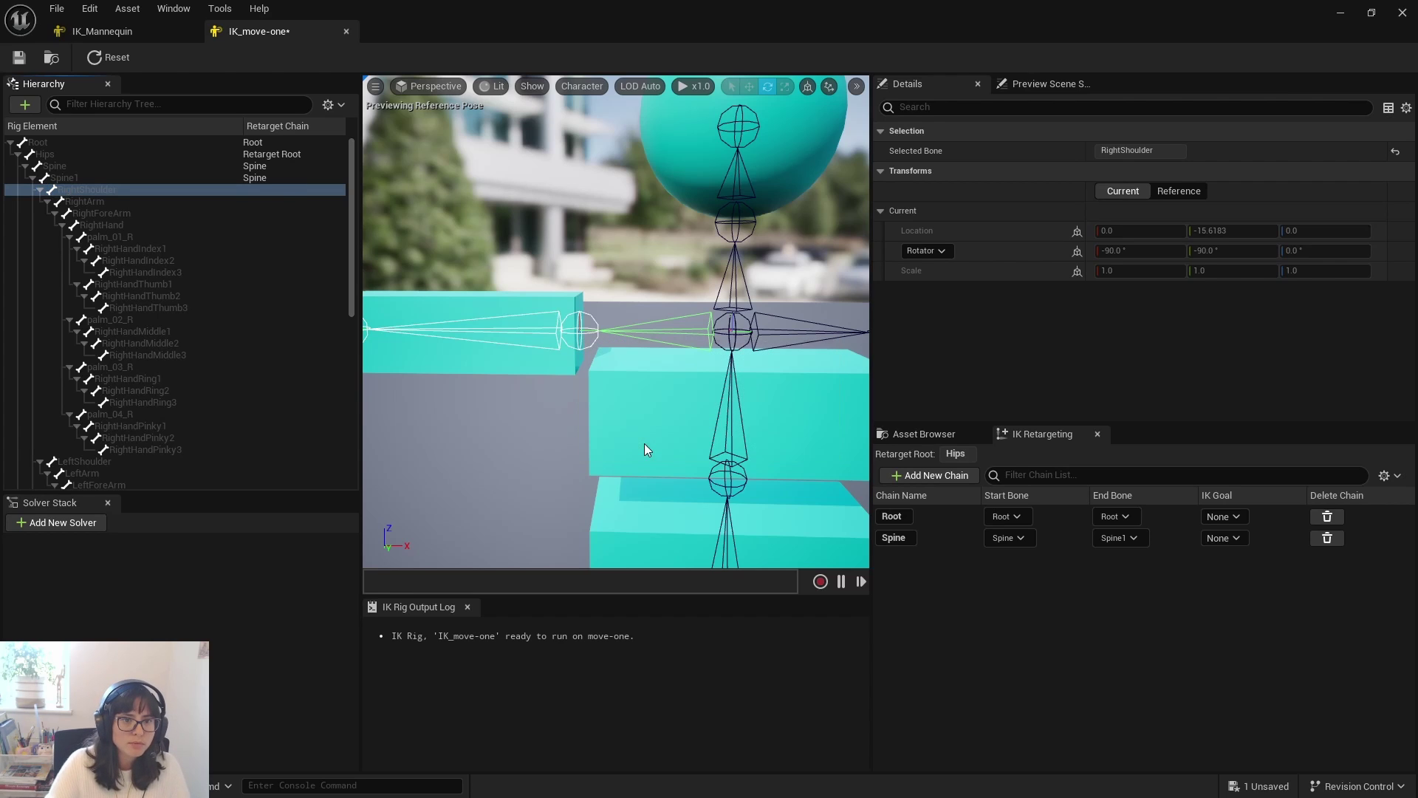
- Add a RightArm retarget chain from RightArm to RightHand with an IK goal, and add the default Full Body IK solver
{"action": "left_click", "coordinate": [102, 201]}
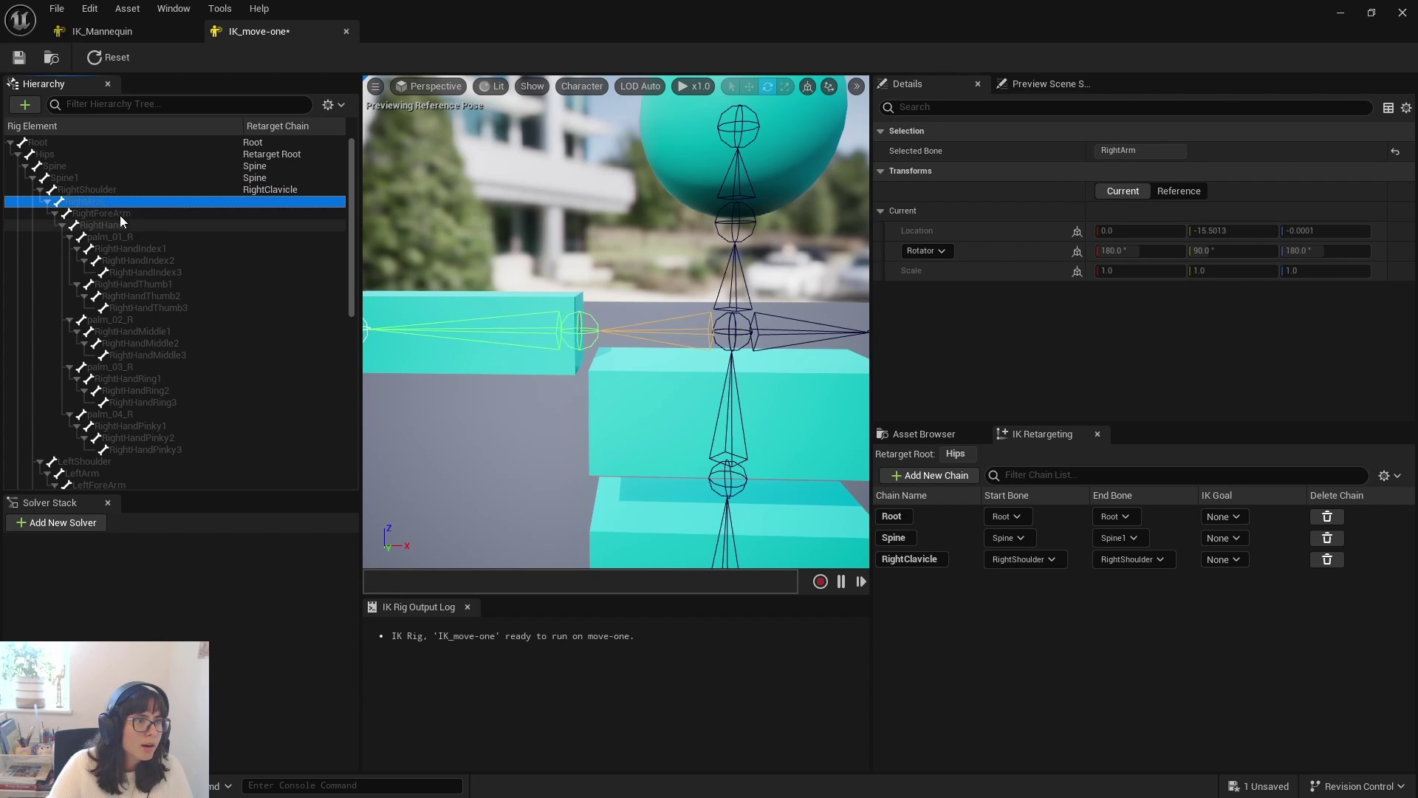
{"action": "left_click", "coordinate": [110, 190]}
{"action": "left_click", "coordinate": [124, 201]}
{"action": "left_click", "coordinate": [136, 213], "text": "shift"}
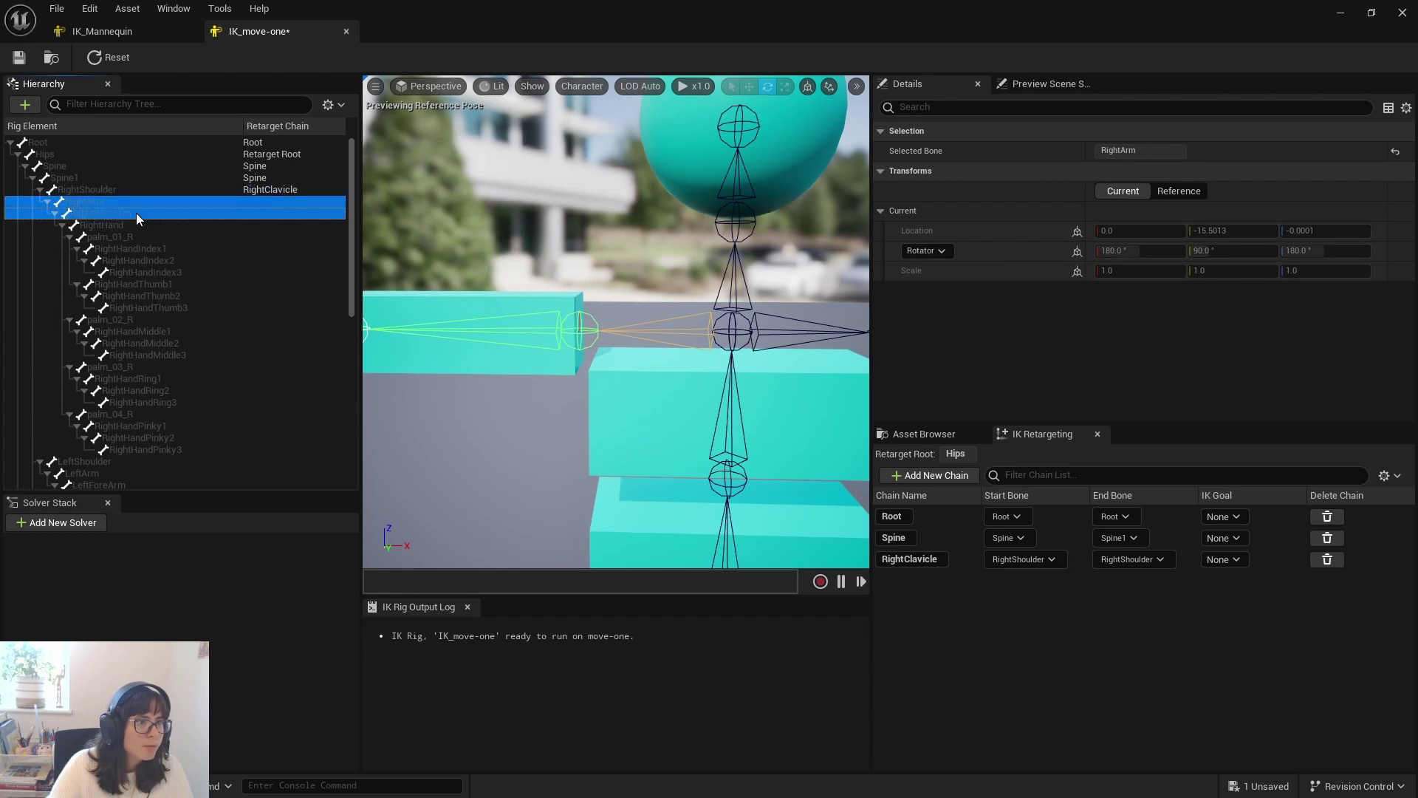
{"action": "left_click", "coordinate": [135, 226], "text": "shift"}
{"action": "scroll", "coordinate": [528, 400], "scroll_direction": "down", "scroll_amount": 5}
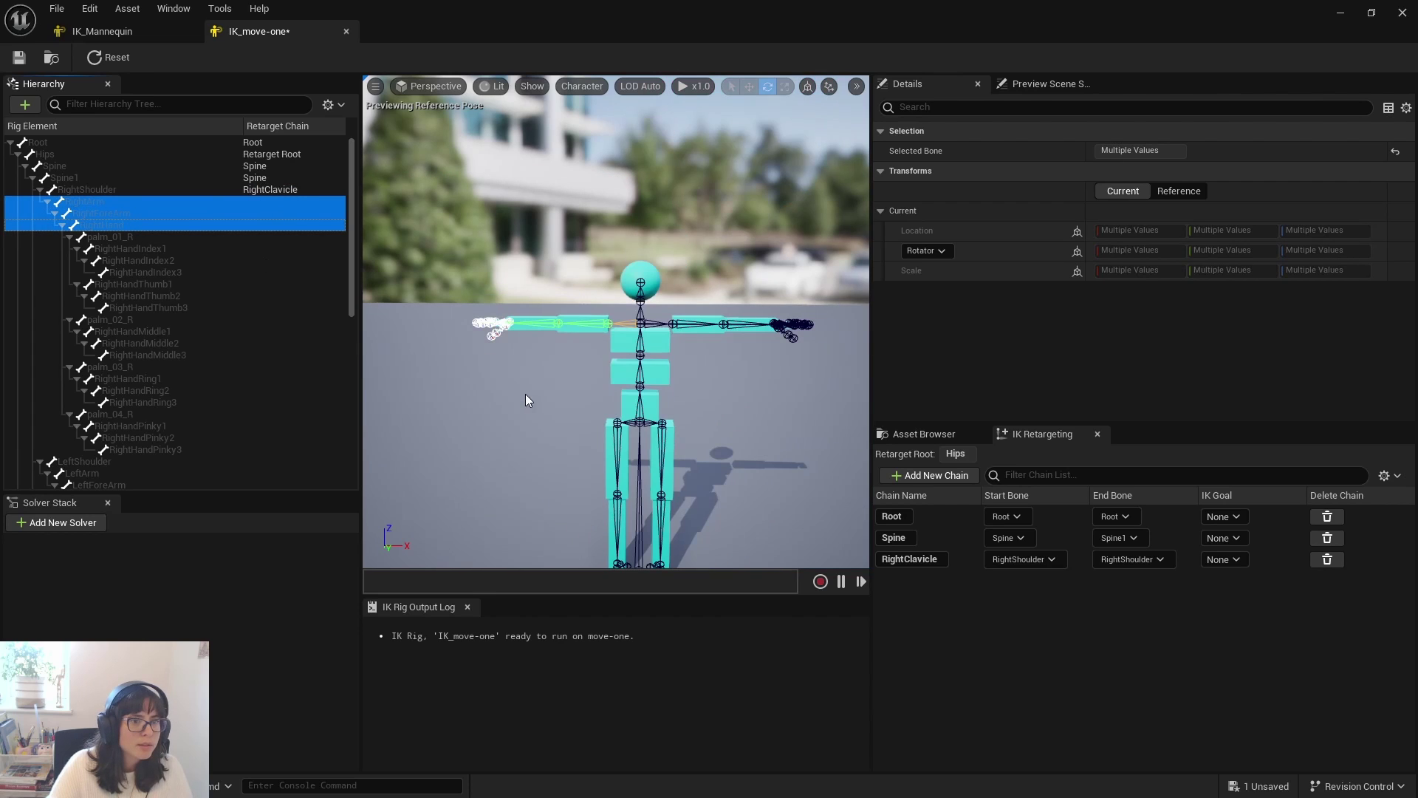
{"action": "right_click", "coordinate": [173, 225]}
{"action": "left_click", "coordinate": [268, 474]}
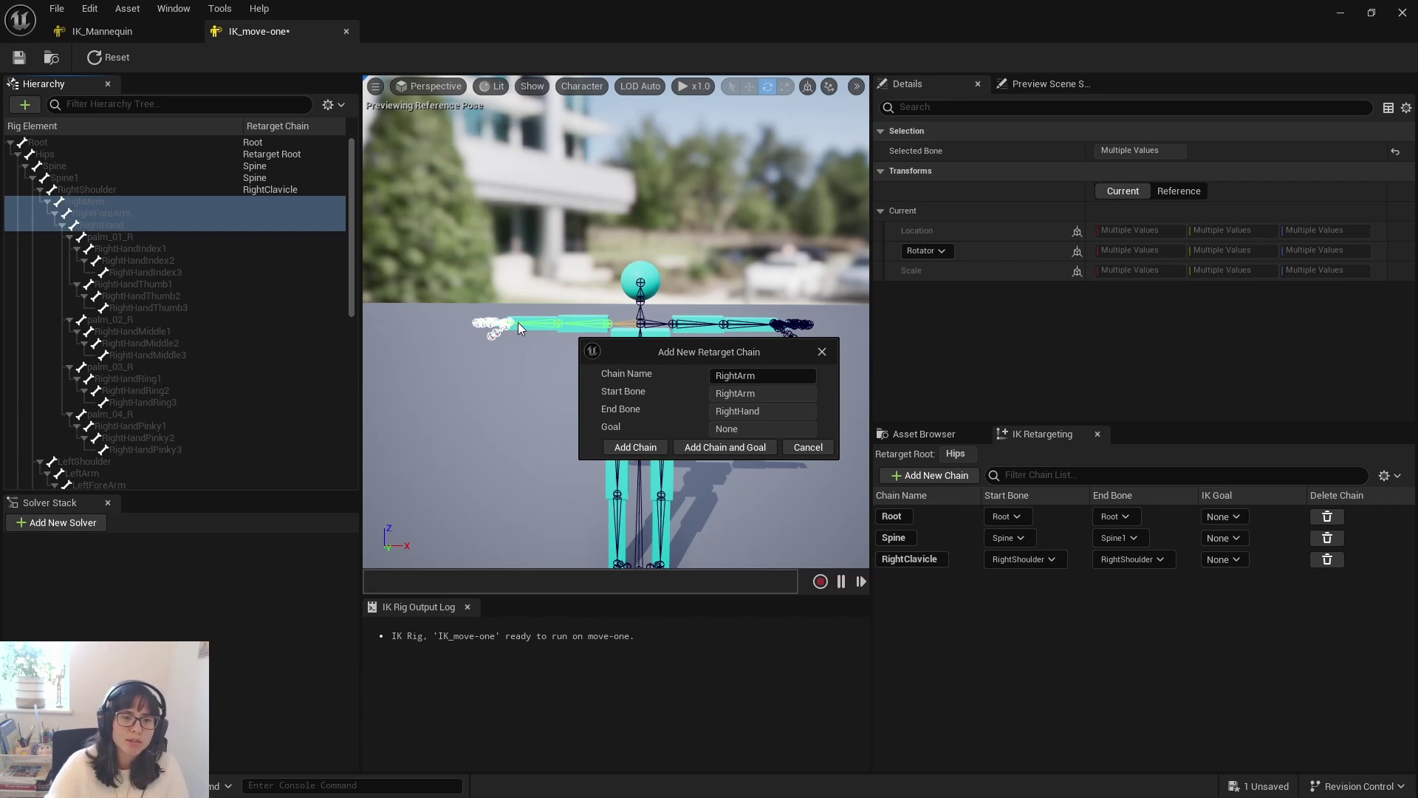
{"action": "left_click", "coordinate": [755, 452]}
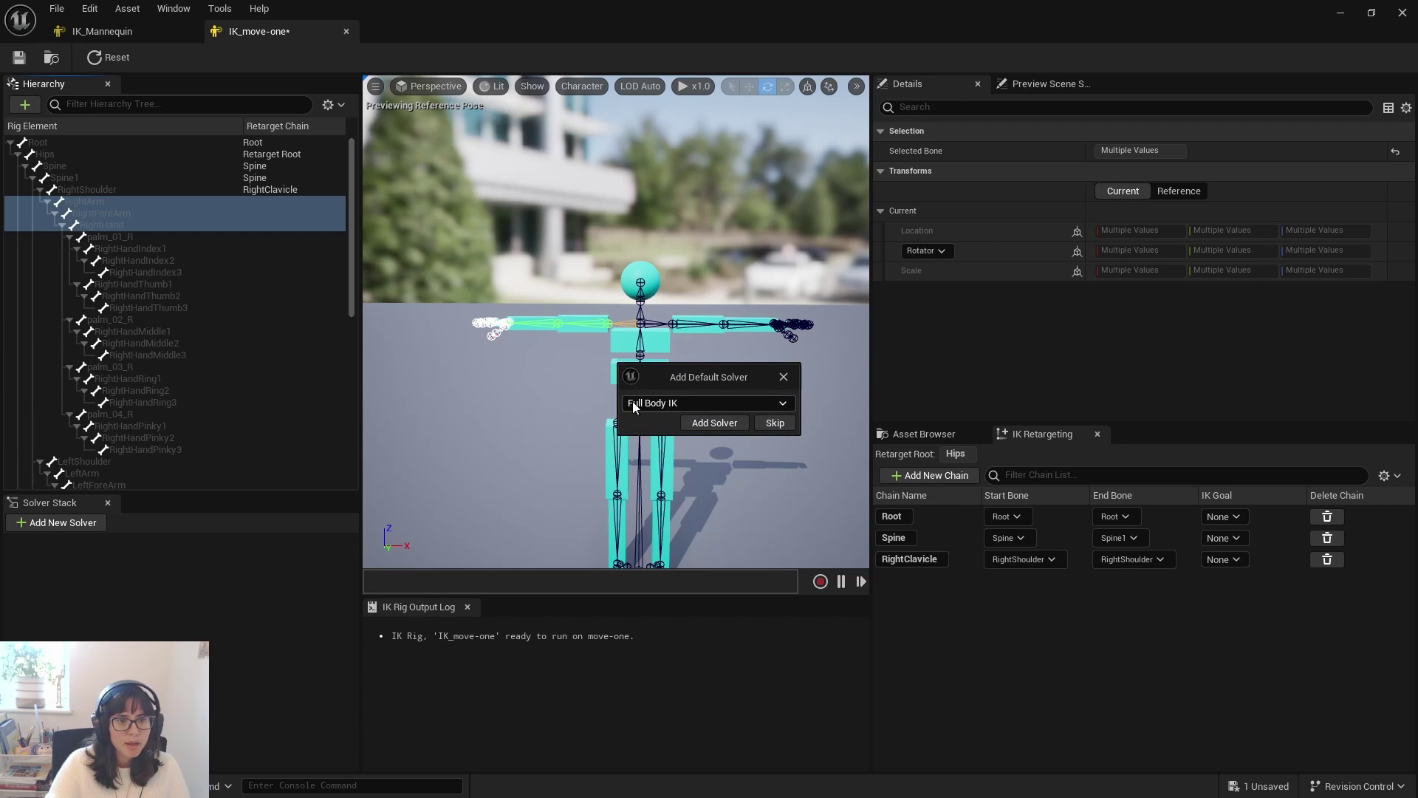
{"action": "left_click", "coordinate": [735, 424]}
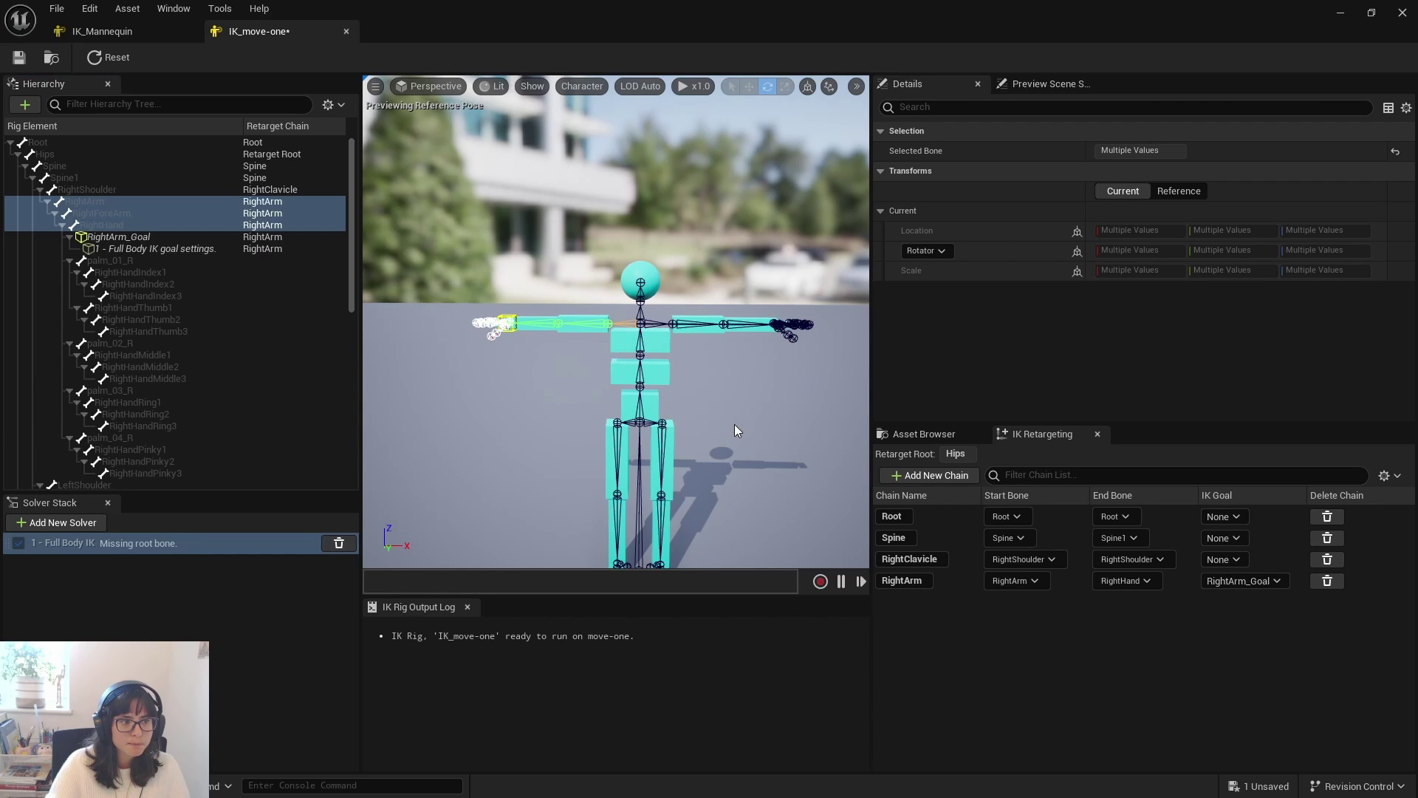
{"action": "left_click", "coordinate": [104, 547]}
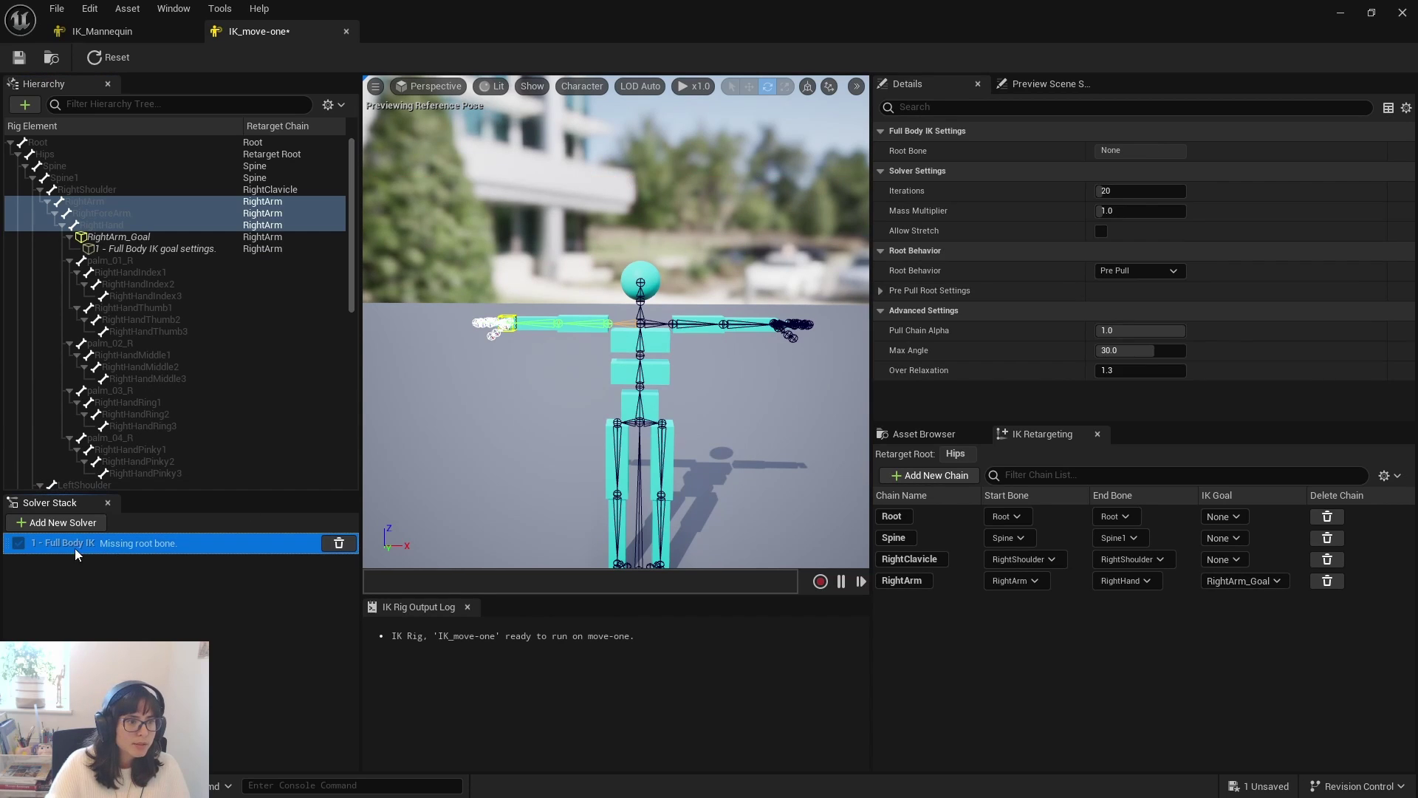
{"action": "left_click", "coordinate": [133, 225]}
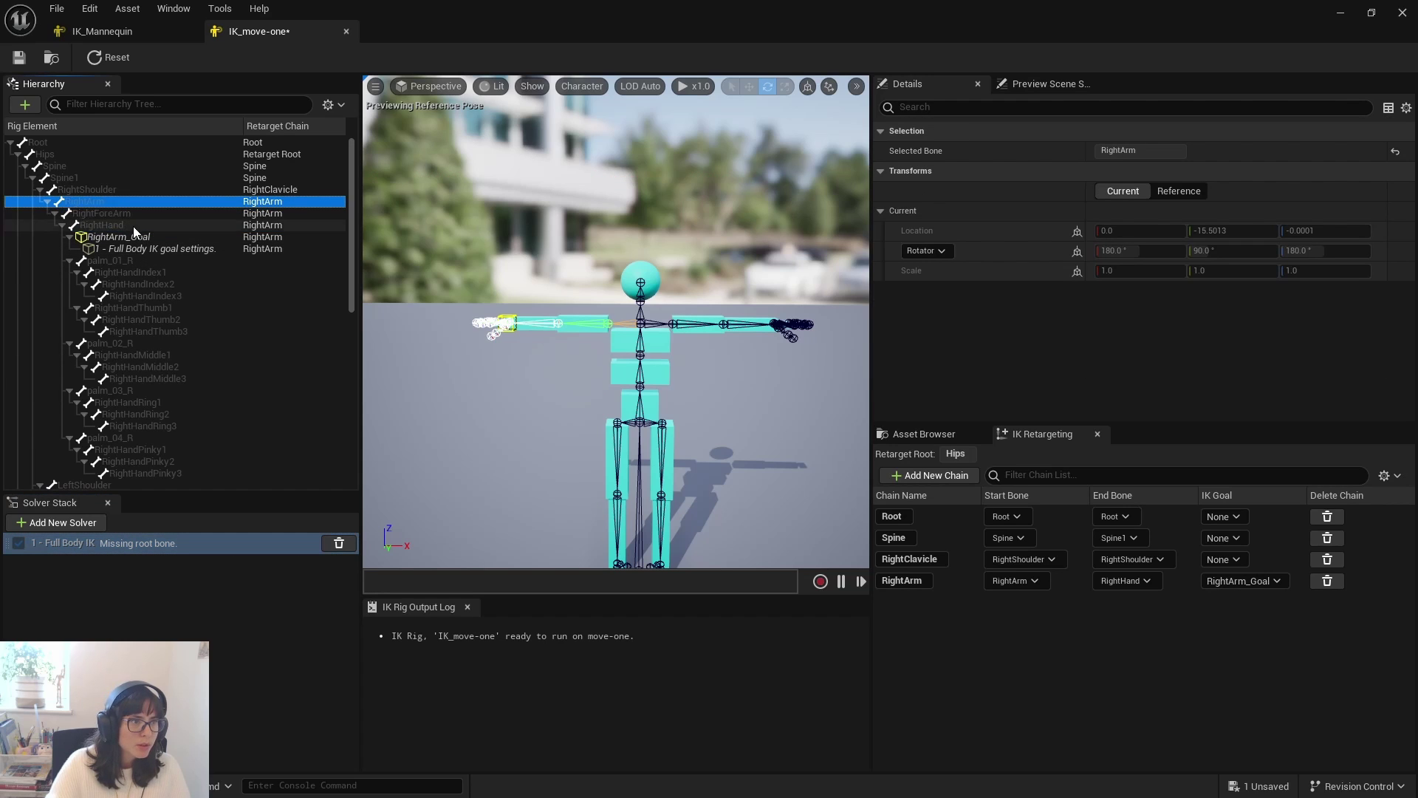
{"action": "left_click", "coordinate": [124, 200]}
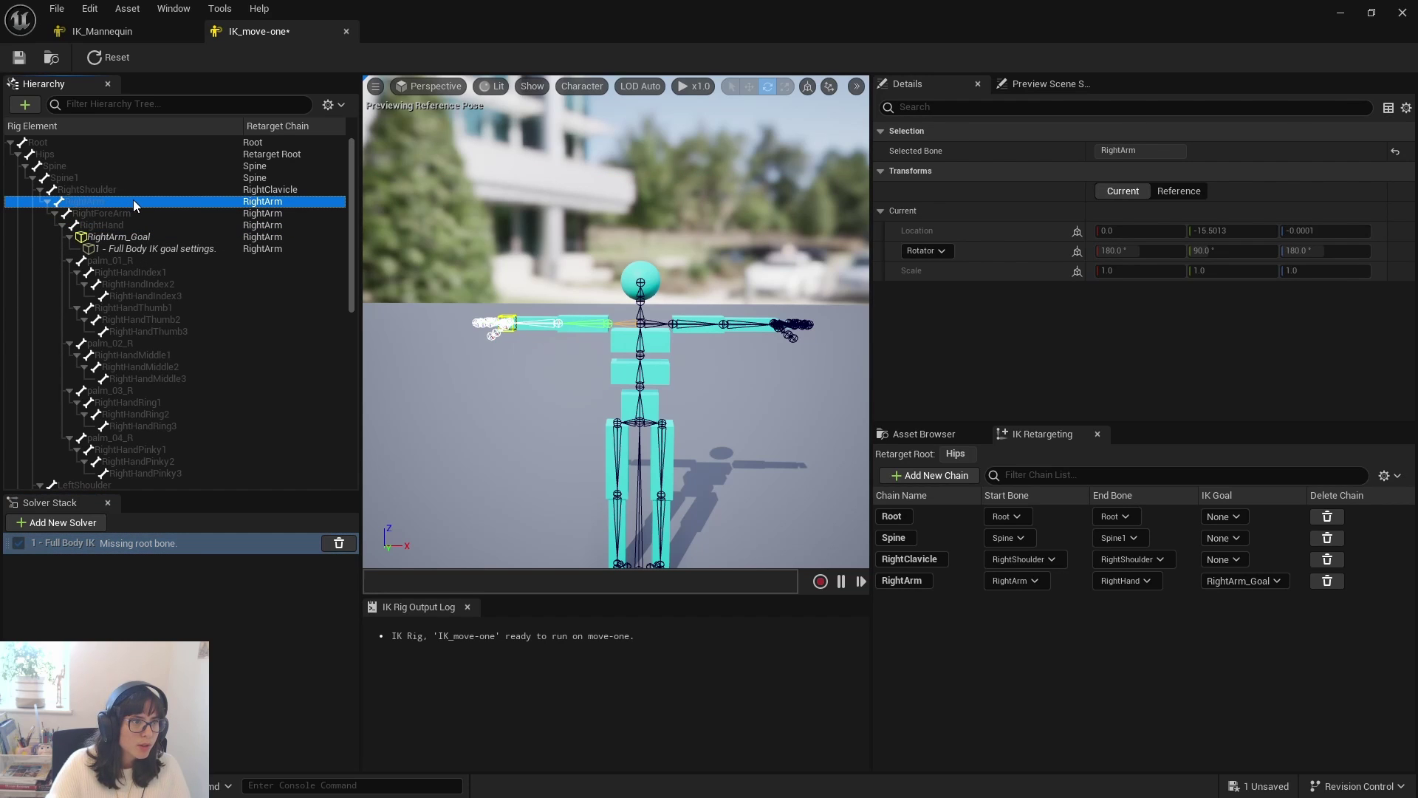
{"action": "left_click", "coordinate": [113, 223]}
{"action": "left_click", "coordinate": [100, 202]}
{"action": "right_click", "coordinate": [117, 199]}
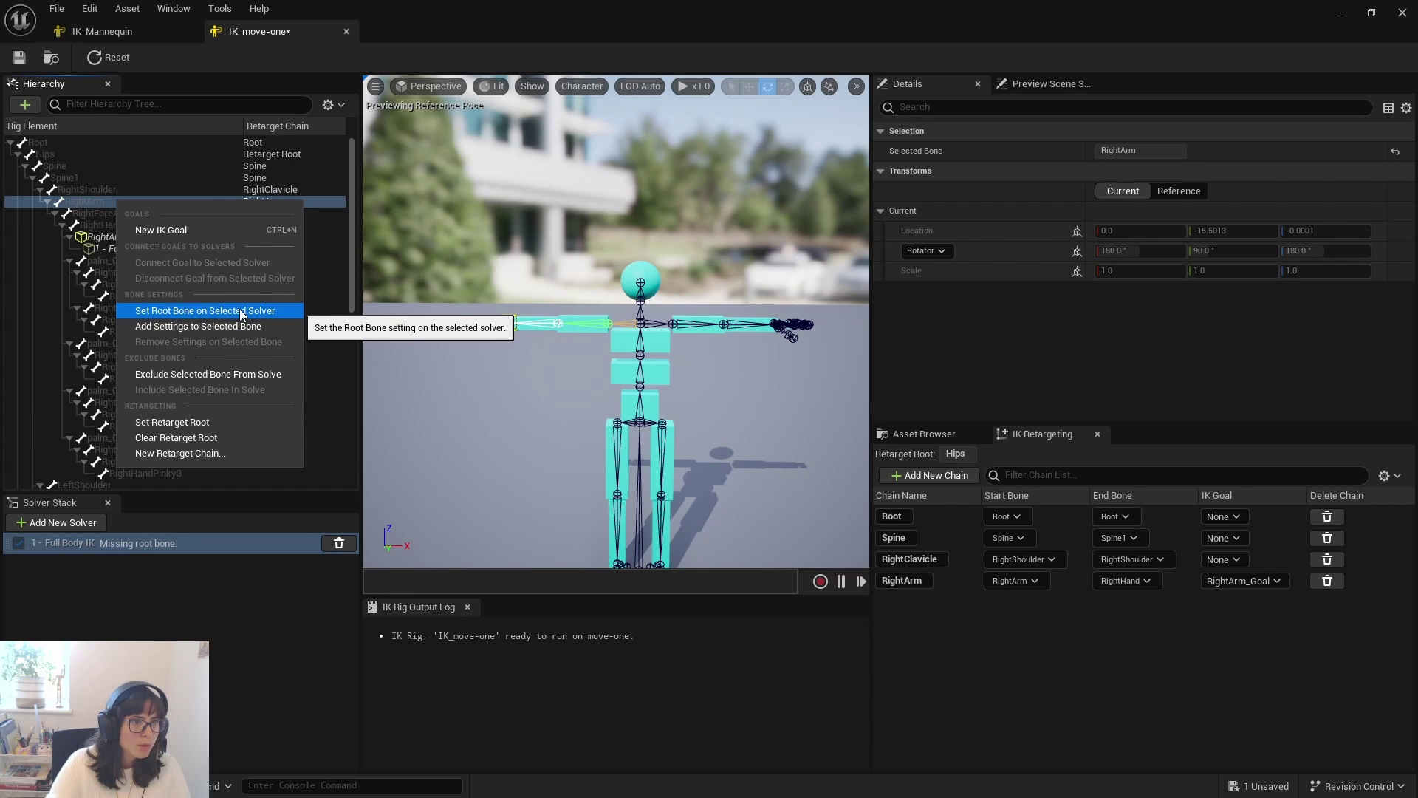
{"action": "left_click", "coordinate": [71, 178]}
- Set the Hips bone as the root bone of the Full Body IK solver
{"action": "left_click", "coordinate": [96, 539]}
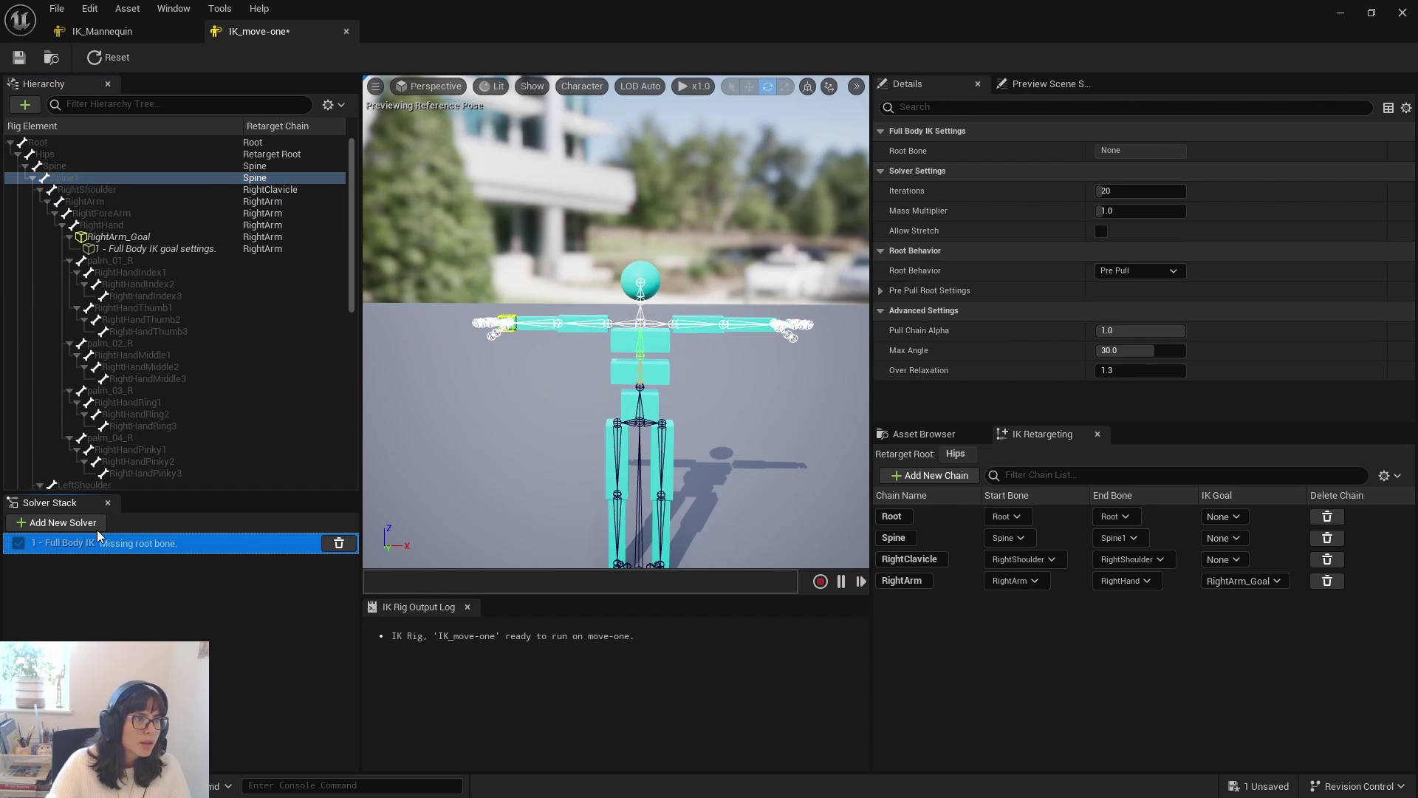
{"action": "left_click", "coordinate": [93, 154]}
{"action": "right_click", "coordinate": [96, 150]}
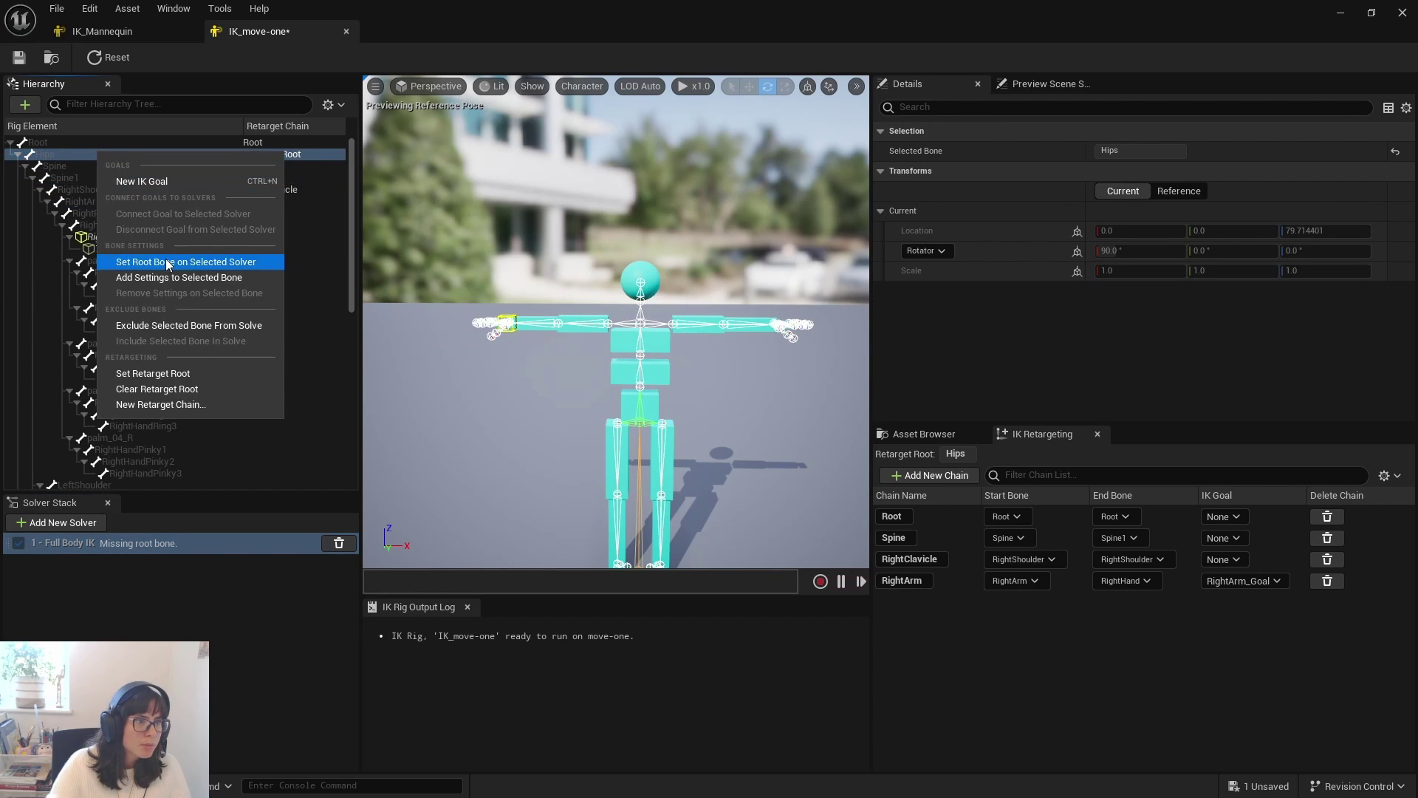
{"action": "left_click", "coordinate": [224, 263]}
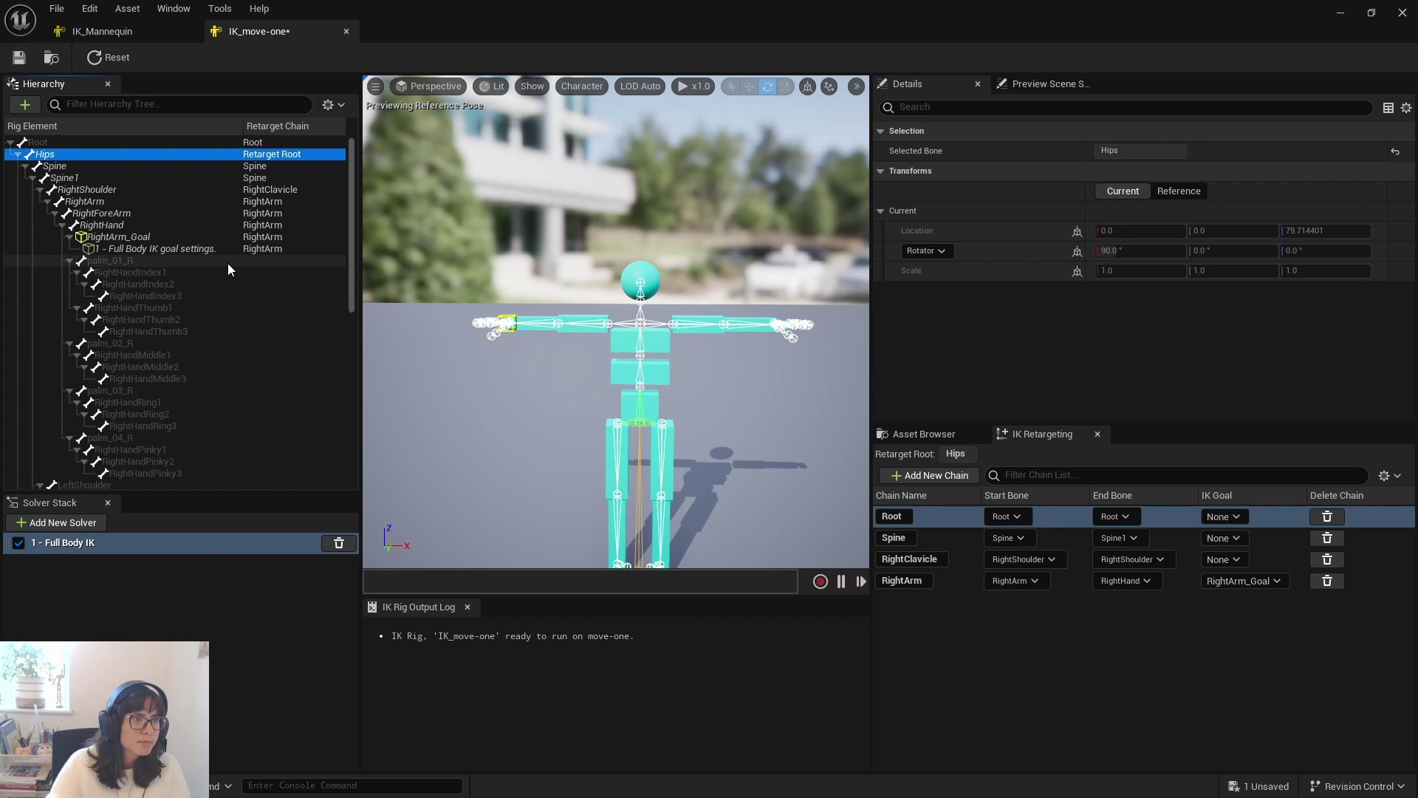
- Set the bone draw size to 1.0 in IK_move-one so the right-hand finger bones can be told apart
{"action": "left_click", "coordinate": [229, 247]}
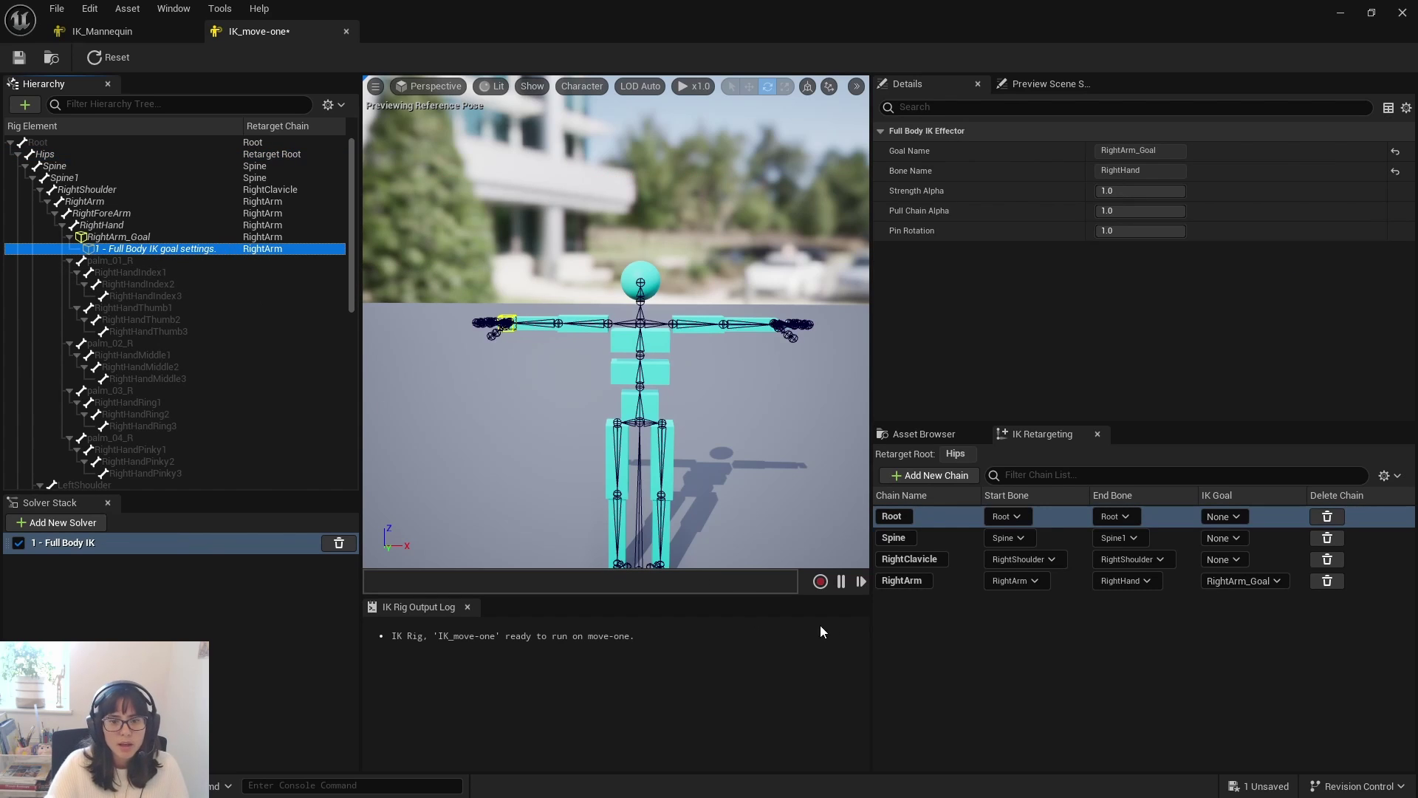
{"action": "left_click", "coordinate": [171, 259]}
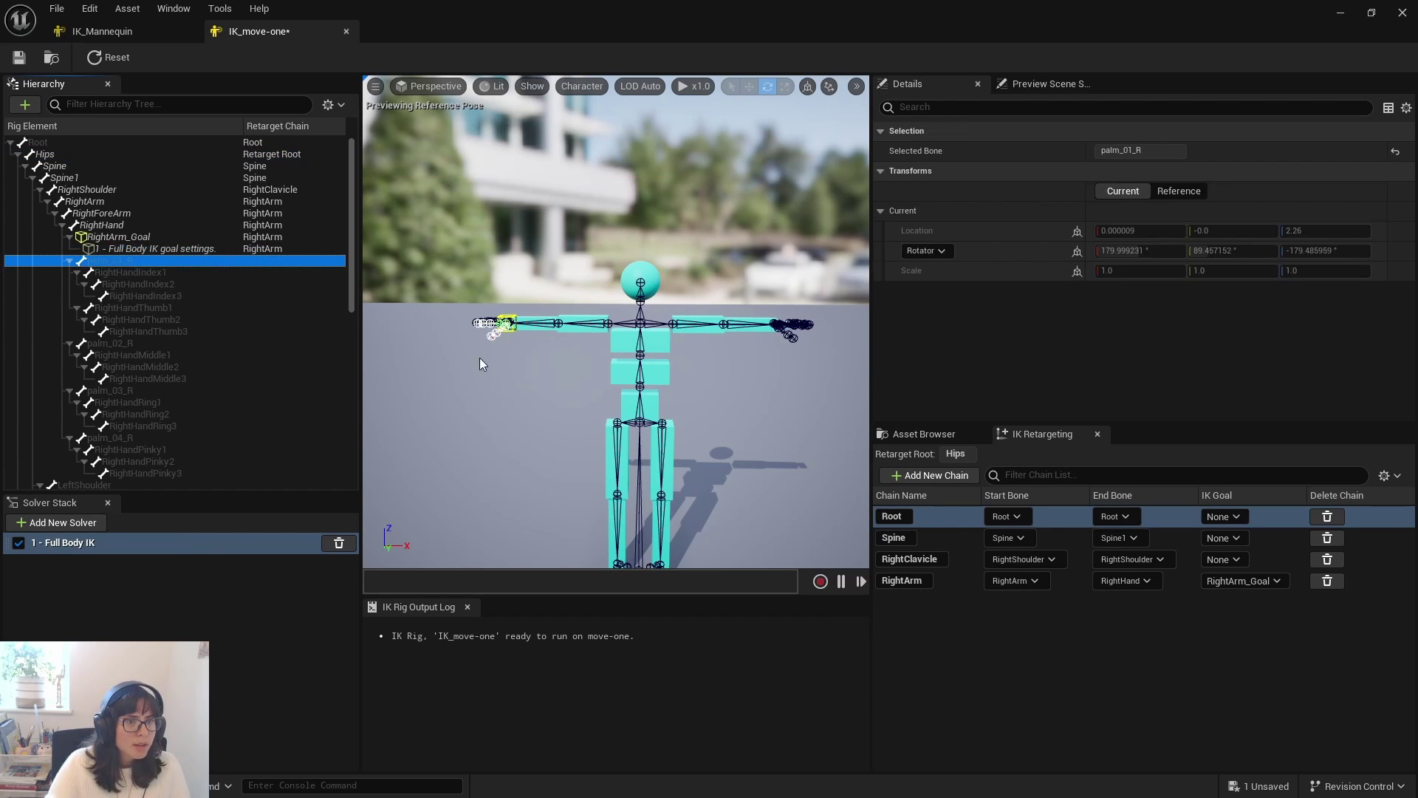
{"action": "left_click_drag", "start_coordinate": [481, 362], "coordinate": [561, 414], "text": "alt"}
{"action": "scroll", "coordinate": [481, 362], "scroll_direction": "up", "scroll_amount": 4}
{"action": "middle_click_drag", "start_coordinate": [481, 362], "coordinate": [553, 230]}
{"action": "left_click_drag", "start_coordinate": [425, 303], "coordinate": [417, 295], "text": "alt"}
{"action": "left_click", "coordinate": [582, 86]}
{"action": "mouse_move", "coordinate": [628, 162]}
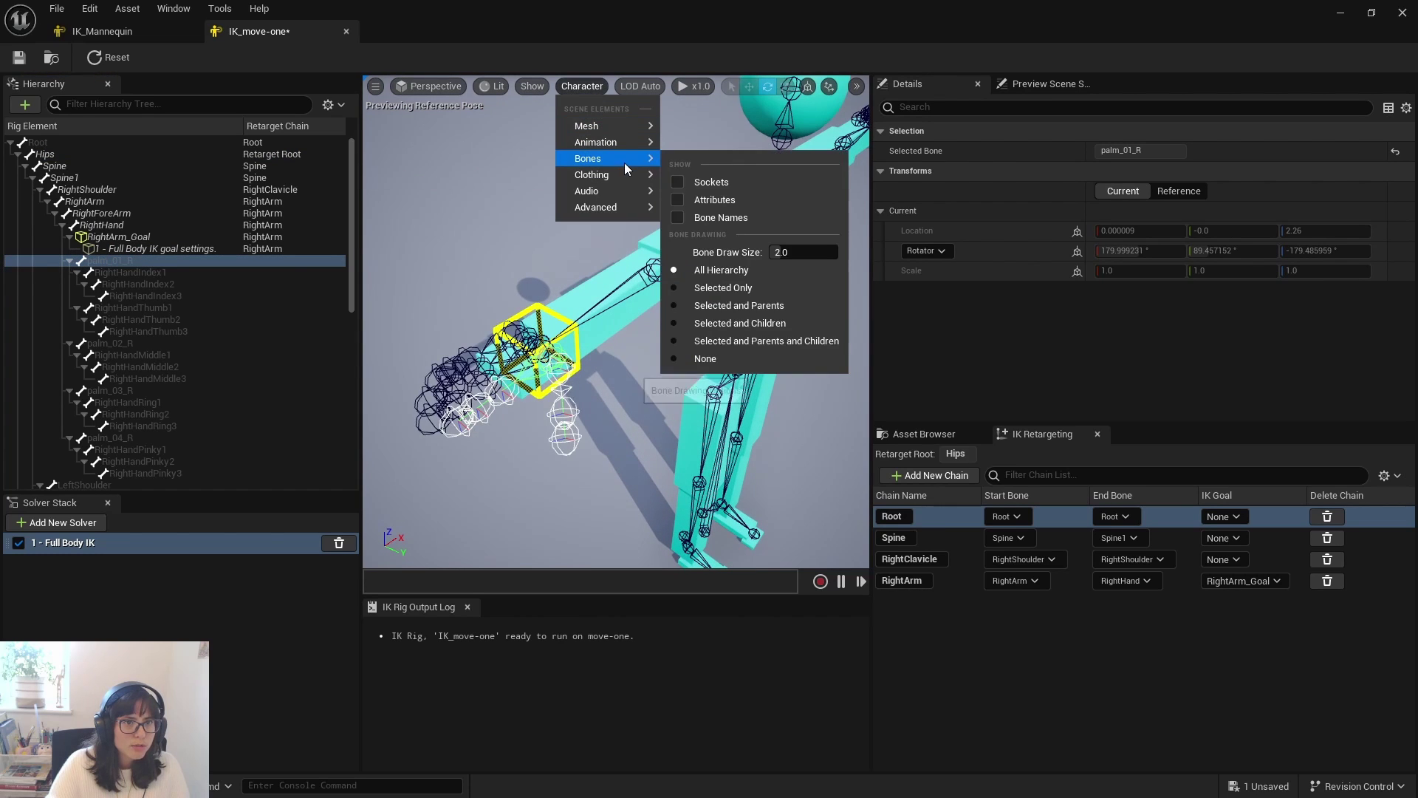
{"action": "left_click", "coordinate": [800, 253]}
{"action": "key", "text": "Return"}
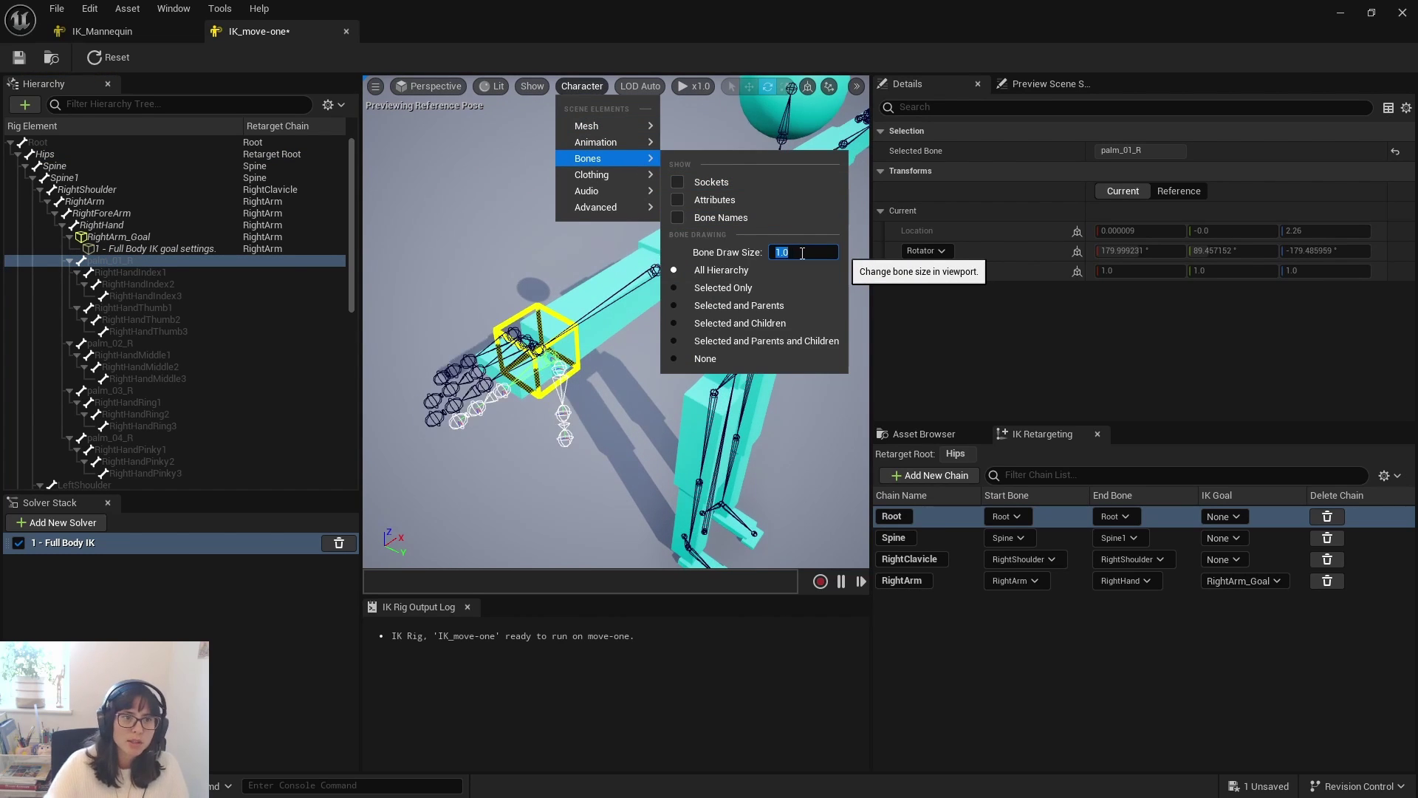
{"action": "left_click", "coordinate": [536, 460]}
{"action": "middle_click_drag", "start_coordinate": [535, 460], "coordinate": [633, 435]}
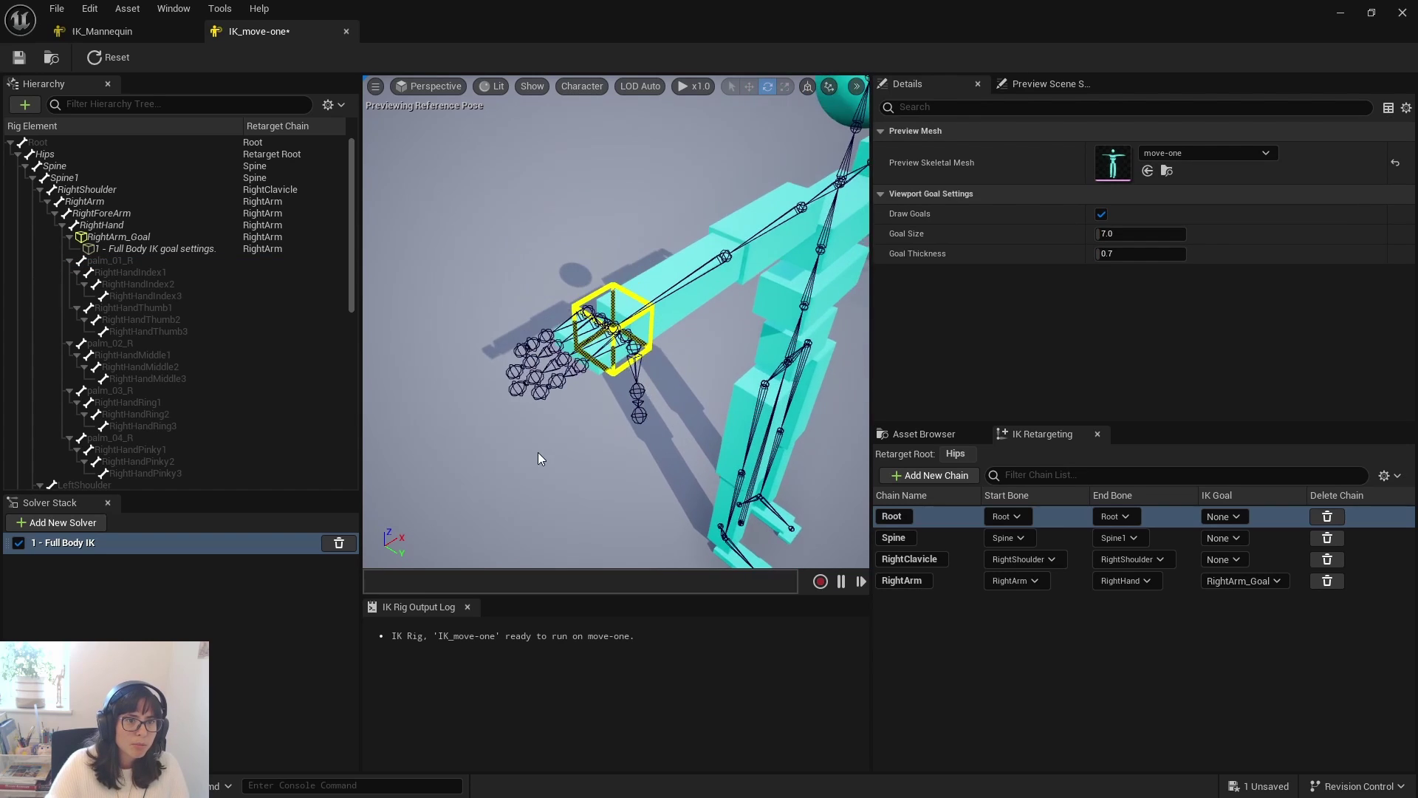
{"action": "right_click_drag", "start_coordinate": [538, 459], "coordinate": [602, 459], "text": "alt"}
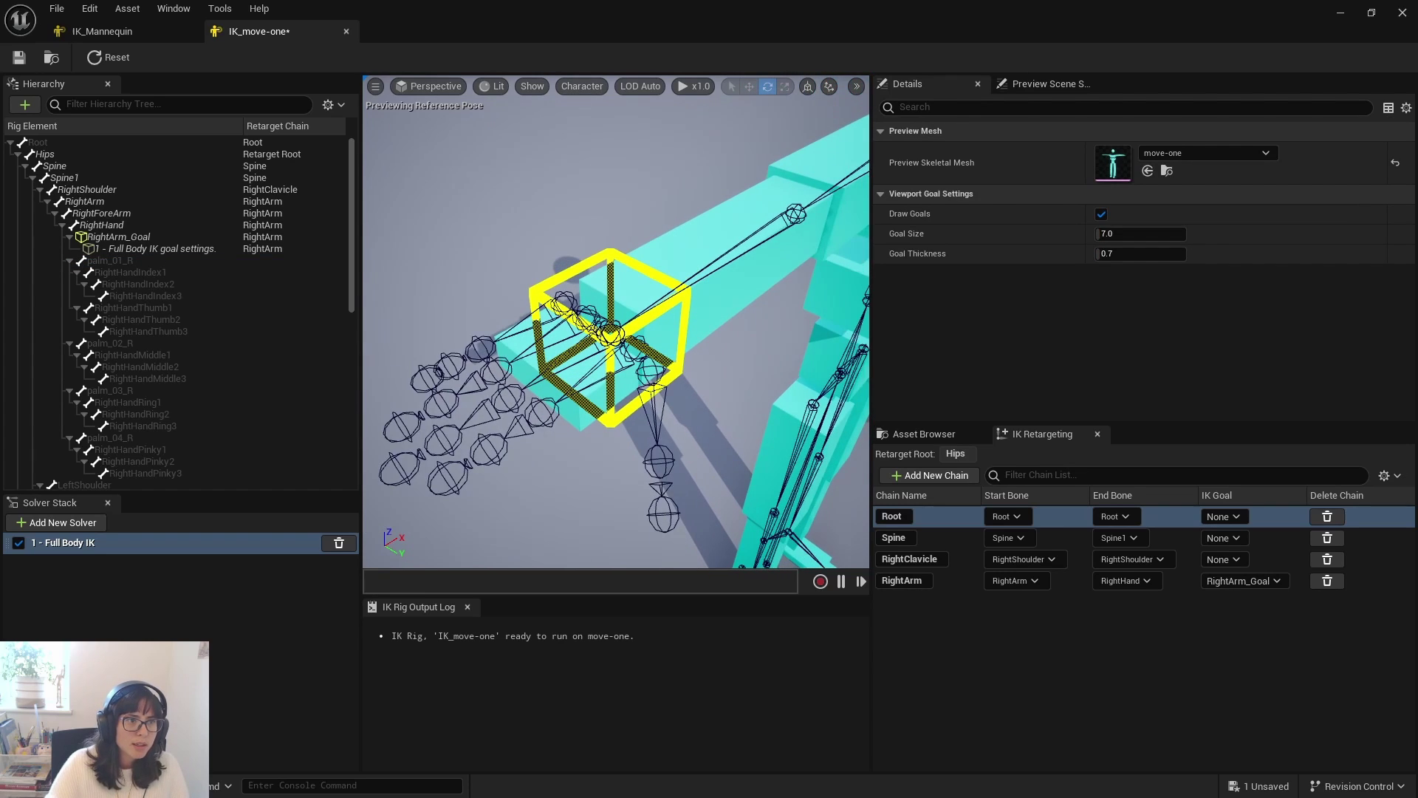
- Open IK_Mannequin and set its bone draw size to 1 for comparing the hand bones
{"action": "left_click", "coordinate": [93, 33]}
{"action": "scroll", "coordinate": [560, 304], "scroll_direction": "up", "scroll_amount": 5}
{"action": "left_click_drag", "start_coordinate": [561, 304], "coordinate": [457, 304], "text": "alt"}
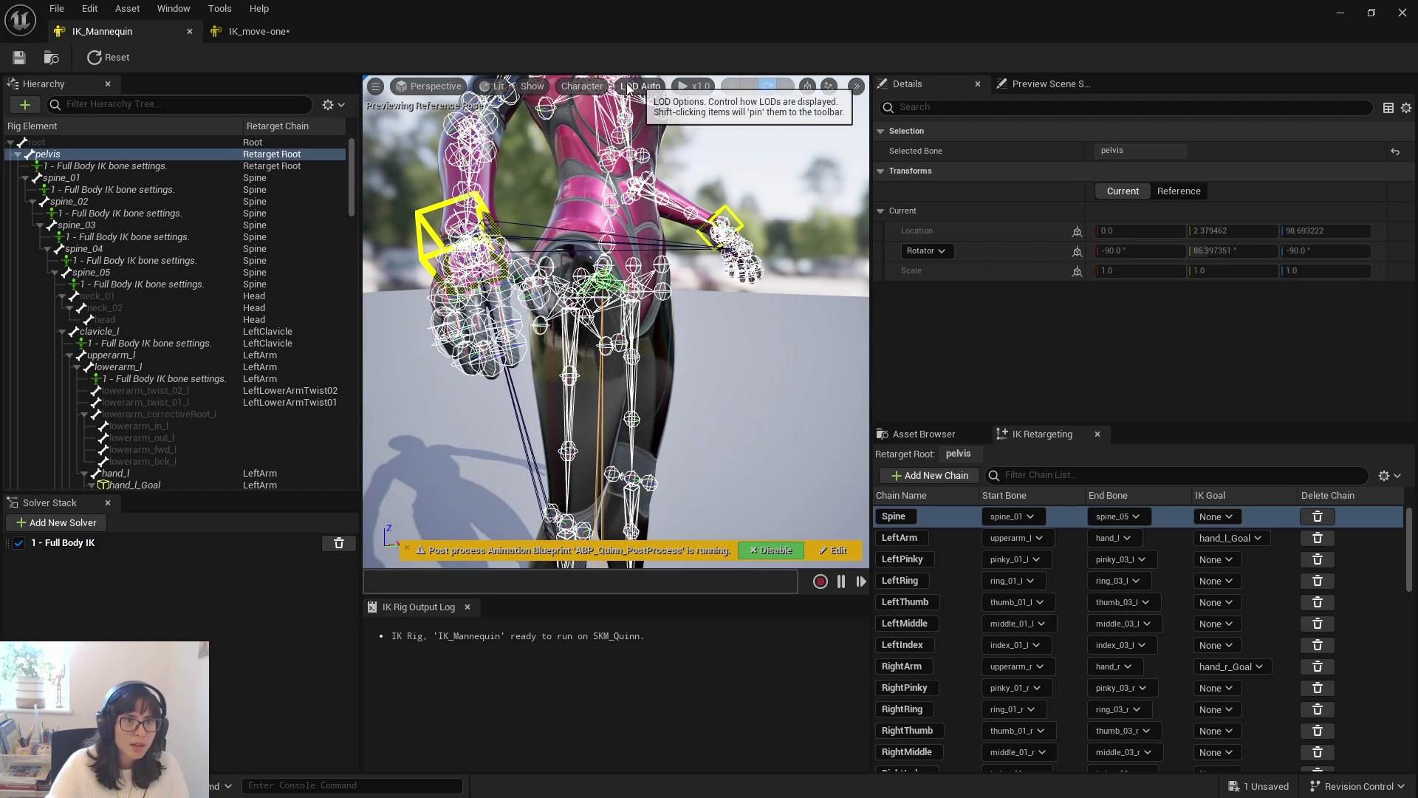
{"action": "left_click", "coordinate": [582, 86]}
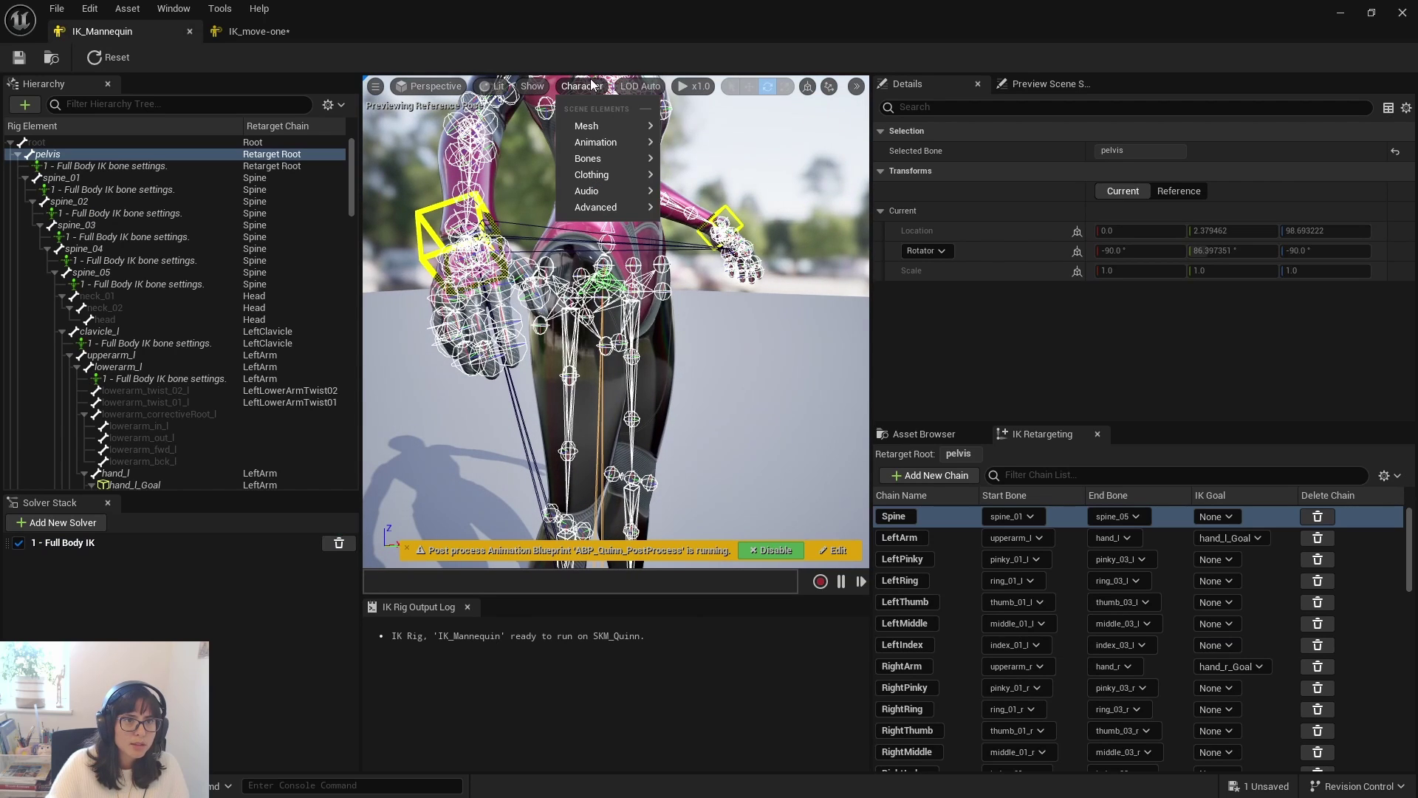
{"action": "mouse_move", "coordinate": [606, 157]}
{"action": "left_click", "coordinate": [802, 252]}
{"action": "type", "text": "1"}
{"action": "key", "text": "Return"}
{"action": "left_click", "coordinate": [500, 352]}
{"action": "scroll", "coordinate": [501, 352], "scroll_direction": "up", "scroll_amount": 3}
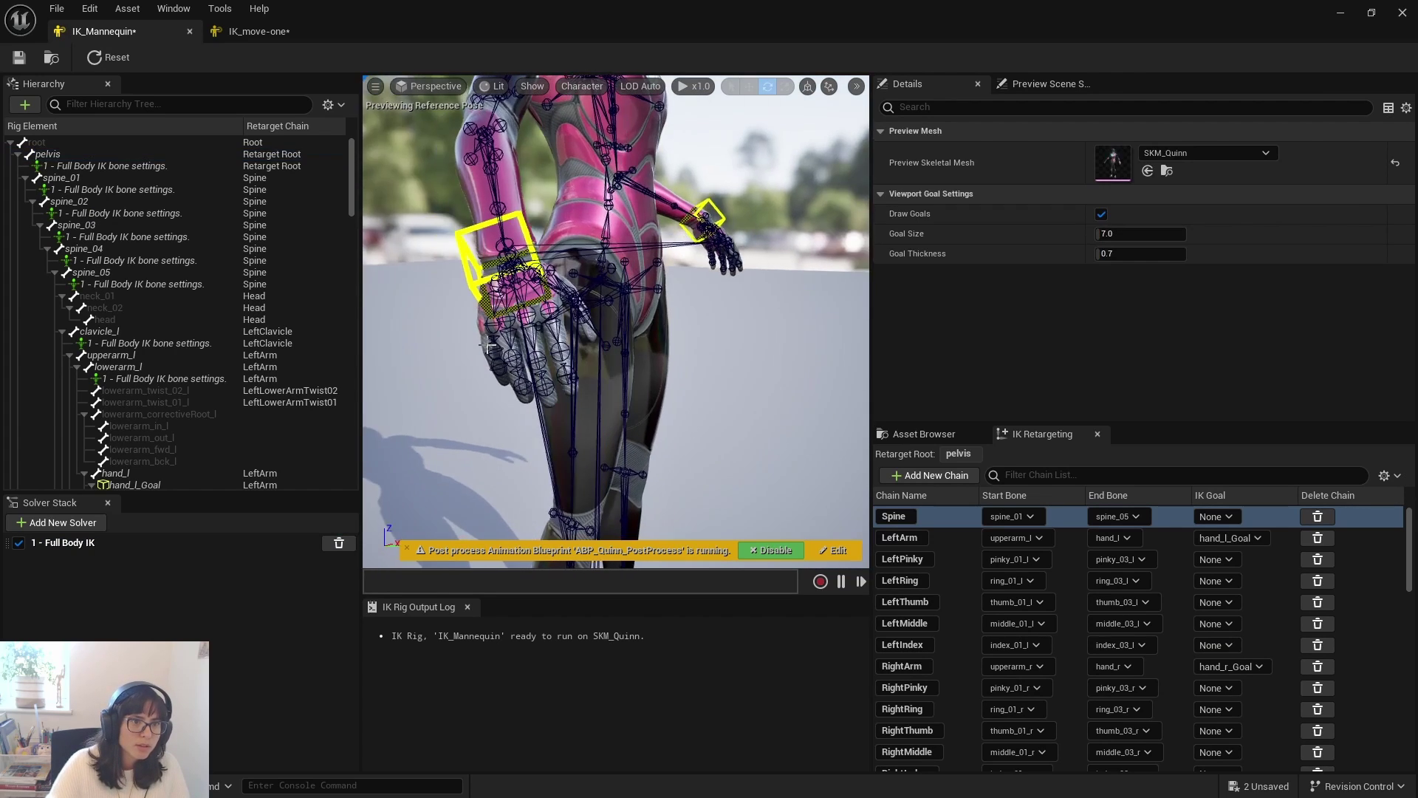
- Examine the right-hand ring metacarpal and ring finger bones and their retarget chains in IK_Mannequin
{"action": "left_click_drag", "start_coordinate": [494, 264], "coordinate": [421, 297], "text": "alt"}
{"action": "left_click_drag", "start_coordinate": [447, 252], "coordinate": [570, 189], "text": "alt"}
{"action": "left_click", "coordinate": [724, 316]}
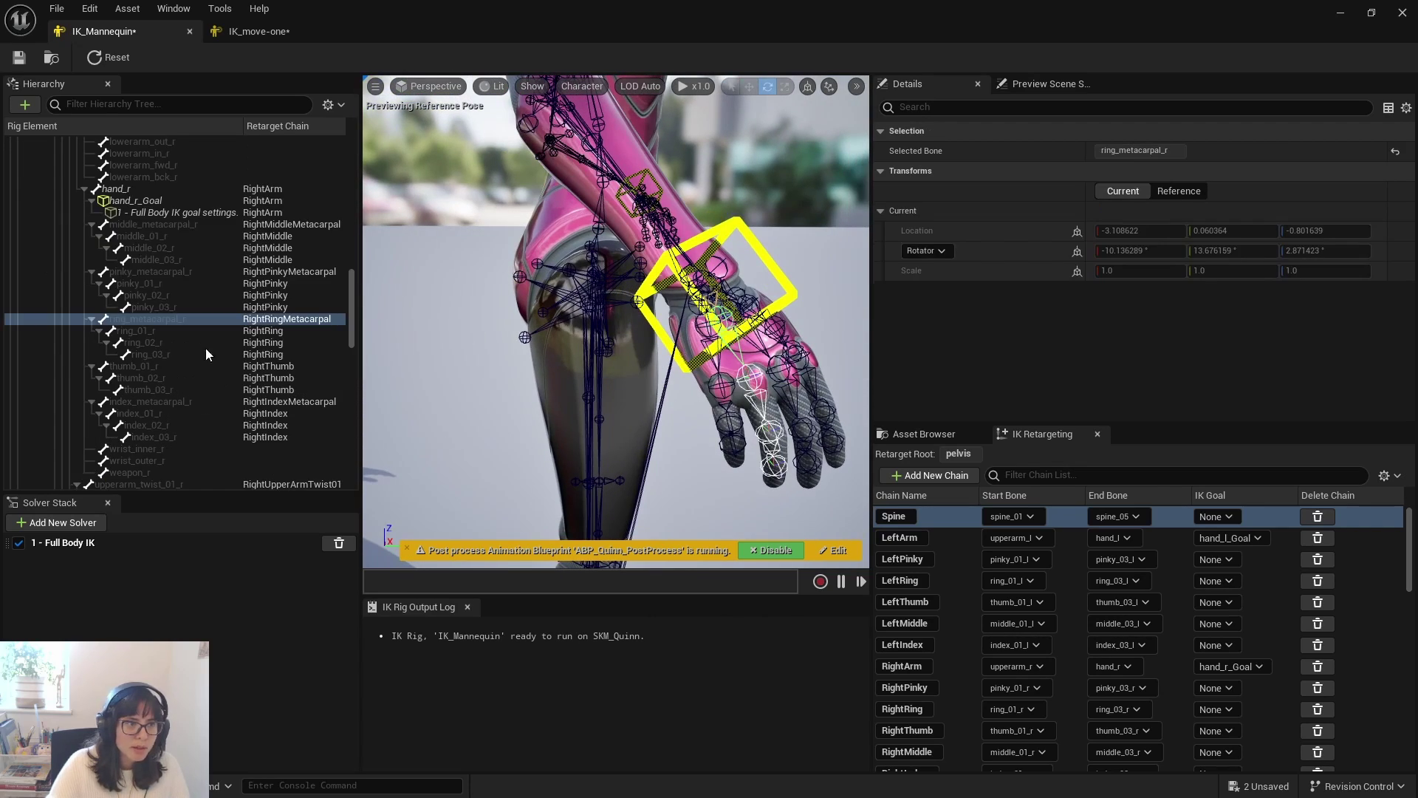
{"action": "left_click", "coordinate": [161, 331]}
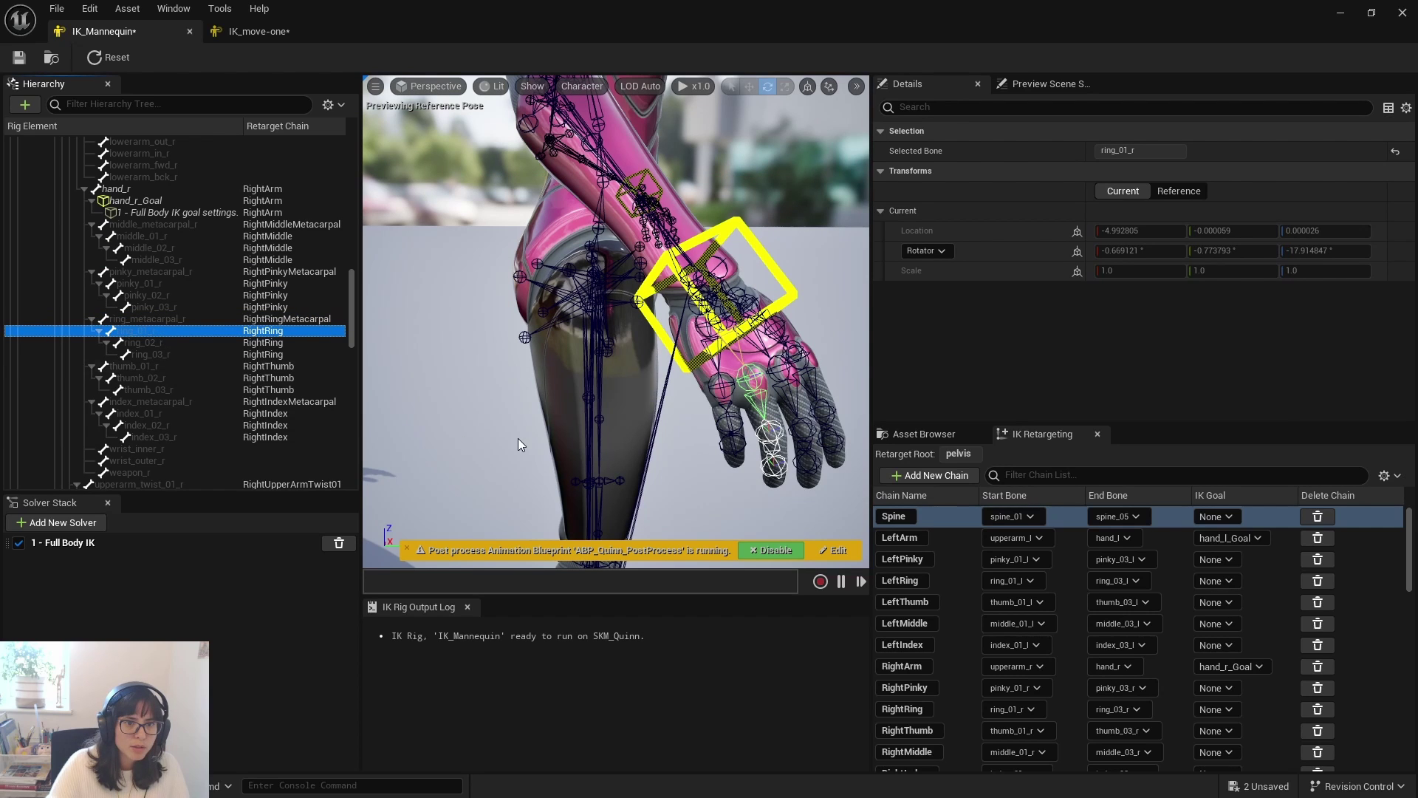
{"action": "left_click", "coordinate": [155, 344]}
{"action": "left_click", "coordinate": [166, 354]}
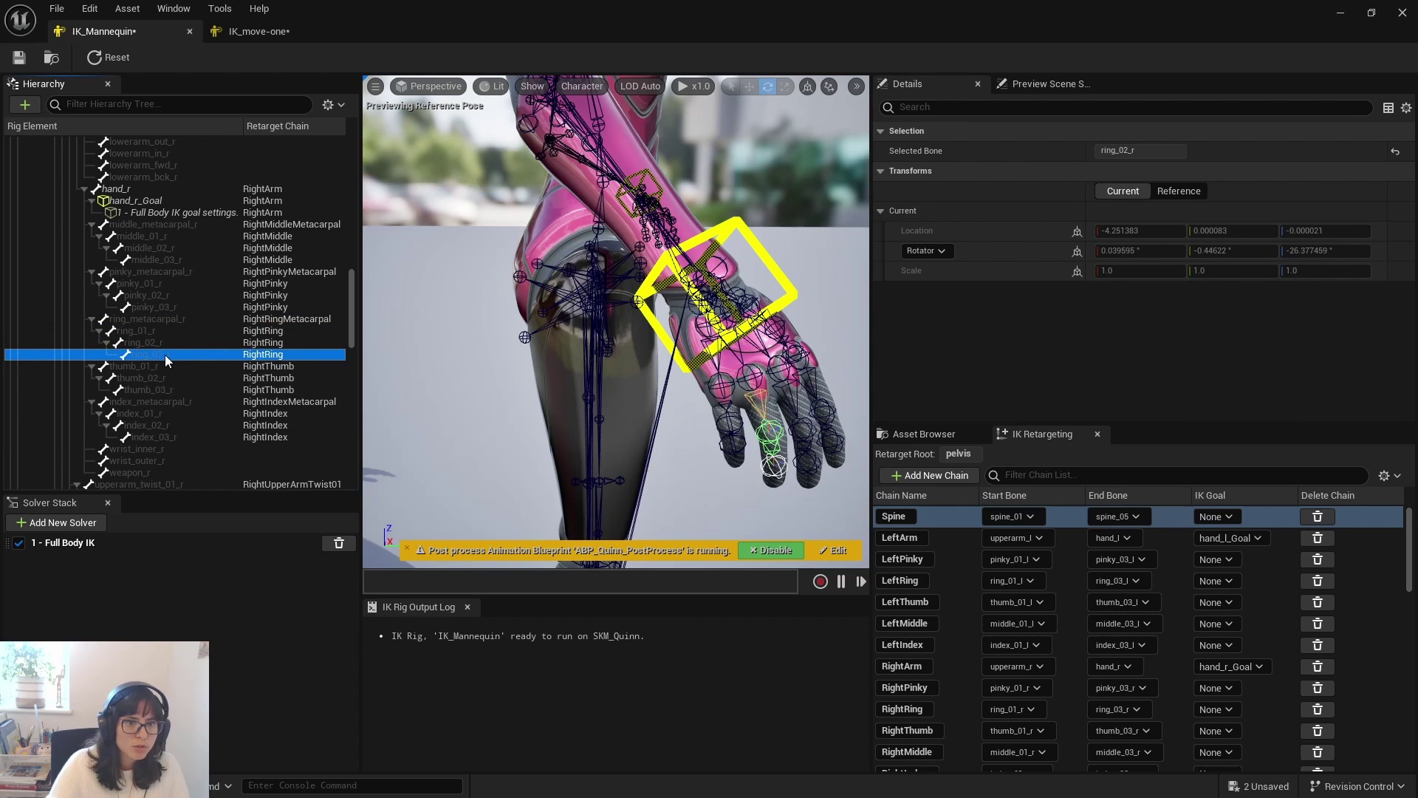
- Return to IK_move-one and examine which palm, index, thumb and middle finger bones make up the right hand
{"action": "left_click", "coordinate": [254, 31]}
{"action": "left_click", "coordinate": [118, 259]}
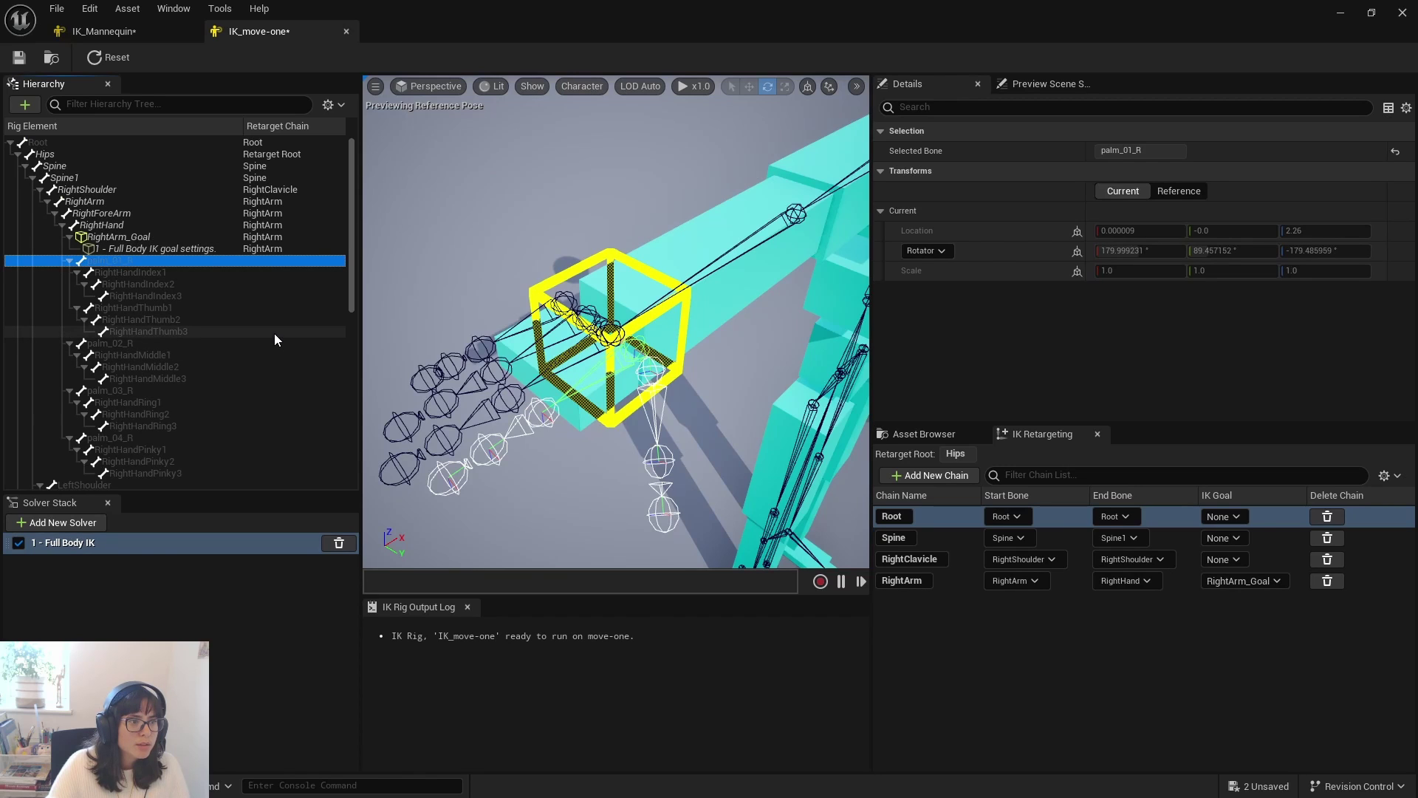
{"action": "left_click", "coordinate": [170, 273]}
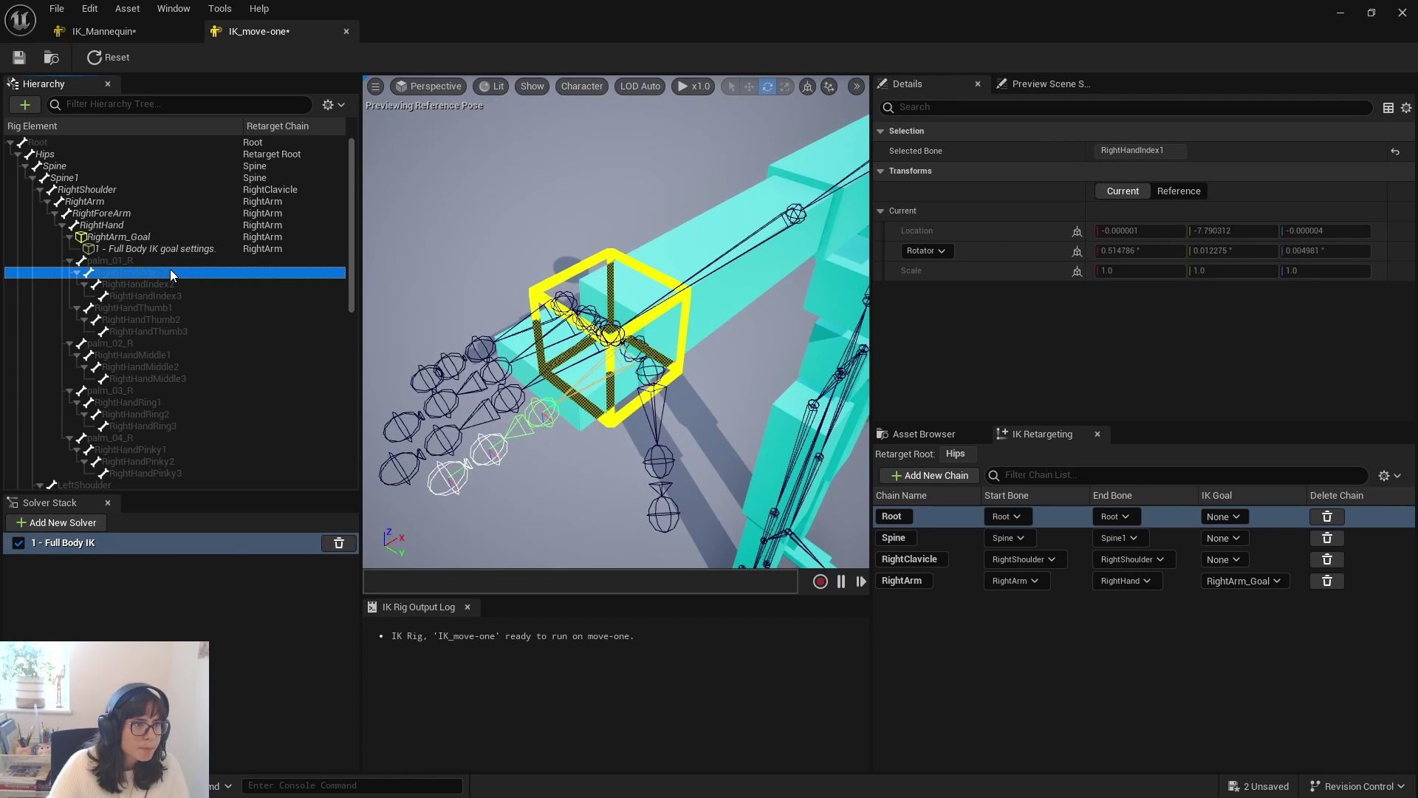
{"action": "left_click", "coordinate": [136, 260]}
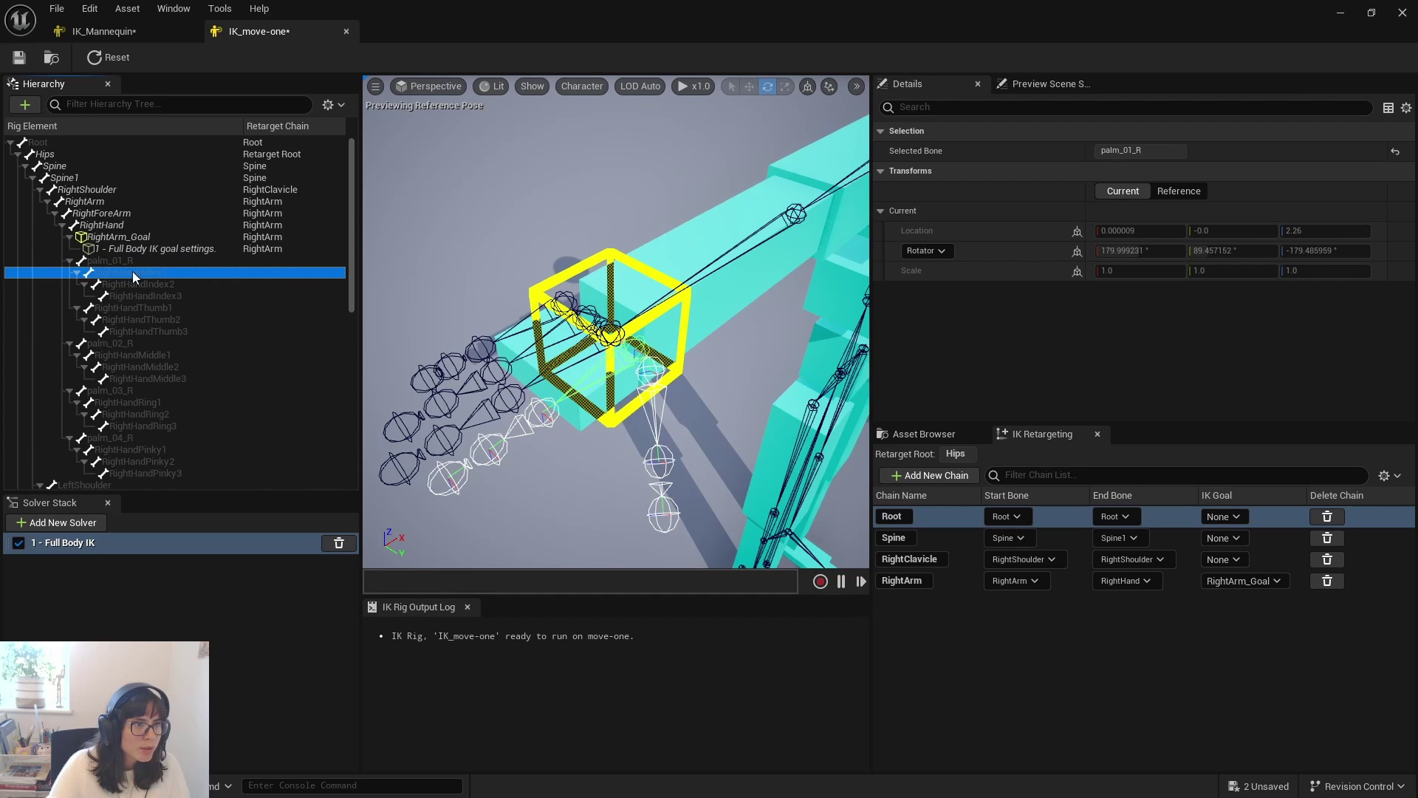
{"action": "left_click", "coordinate": [133, 309]}
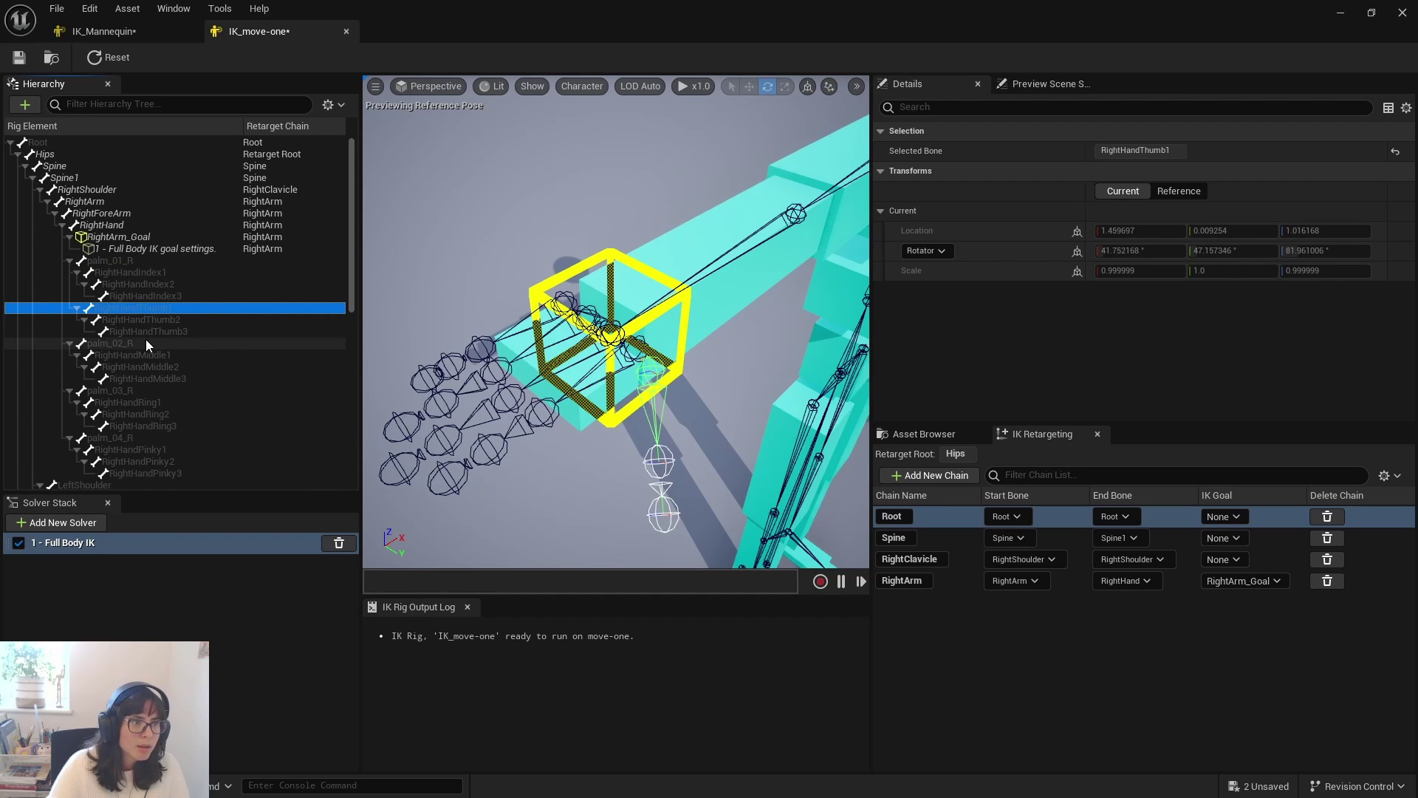
{"action": "left_click", "coordinate": [144, 343]}
{"action": "scroll", "coordinate": [158, 440], "scroll_direction": "down", "scroll_amount": 2}
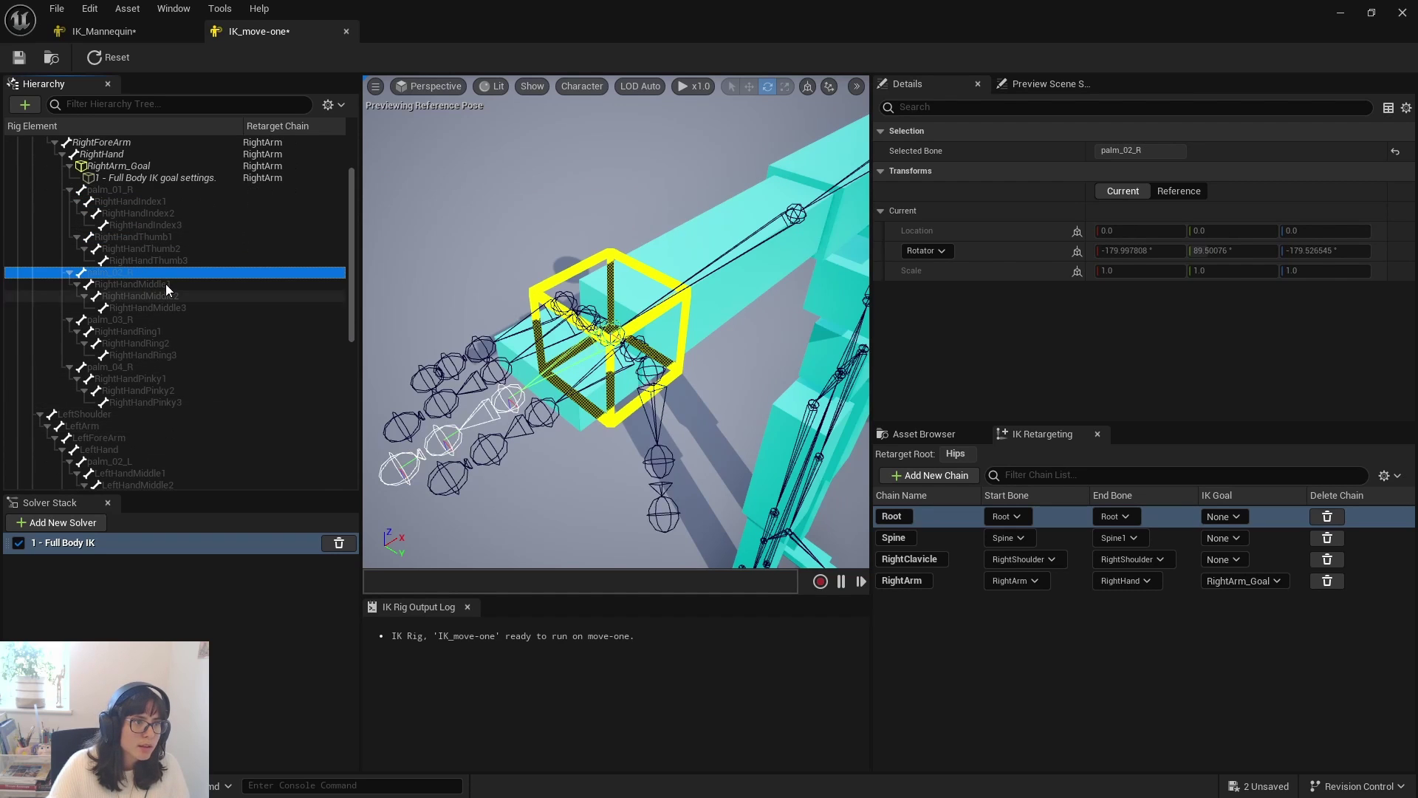
- Save the rig, and add a retarget chain named RightIndexMetacarpal for the palm_01_R bone without a goal
{"action": "left_click", "coordinate": [18, 57]}
{"action": "left_click", "coordinate": [127, 192]}
{"action": "right_click", "coordinate": [122, 189]}
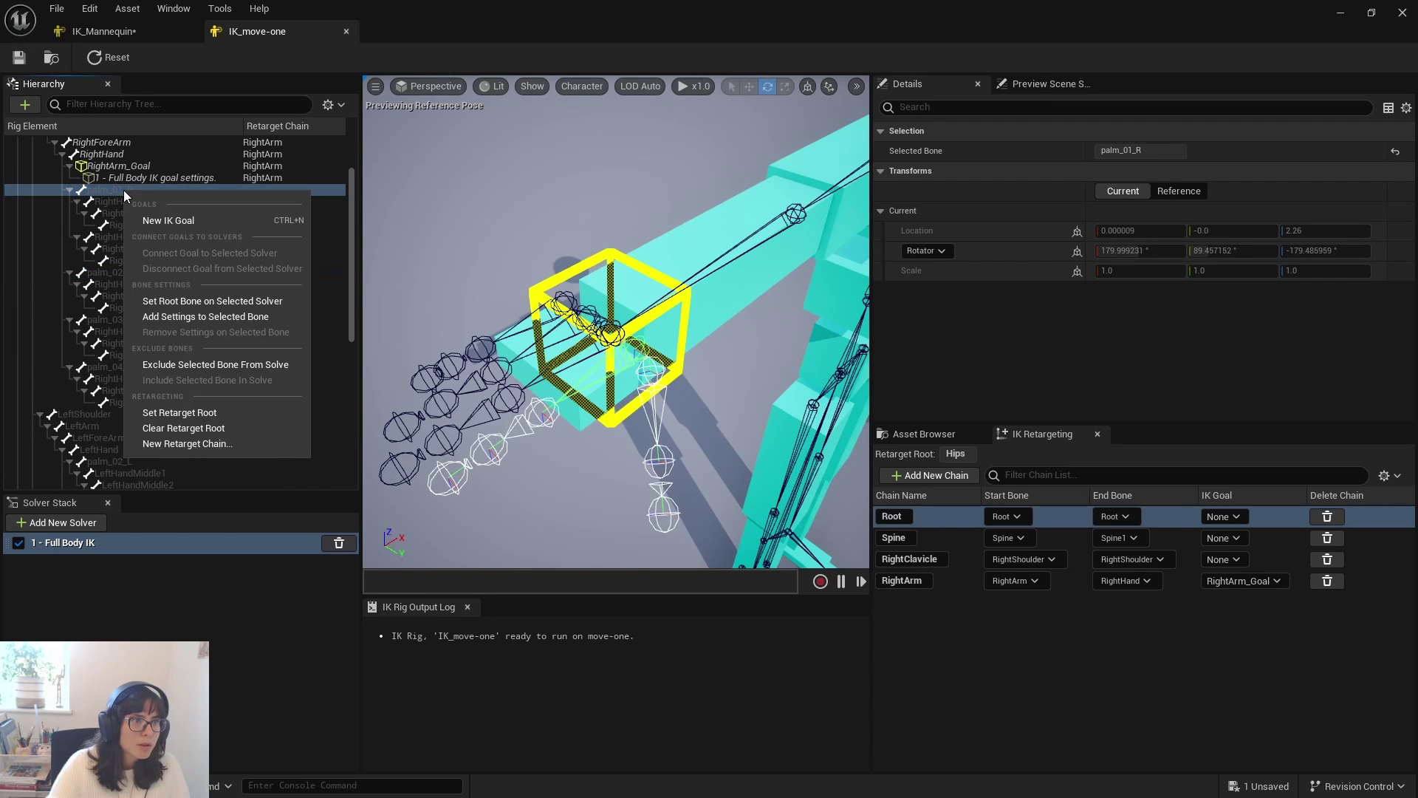
{"action": "left_click", "coordinate": [221, 444]}
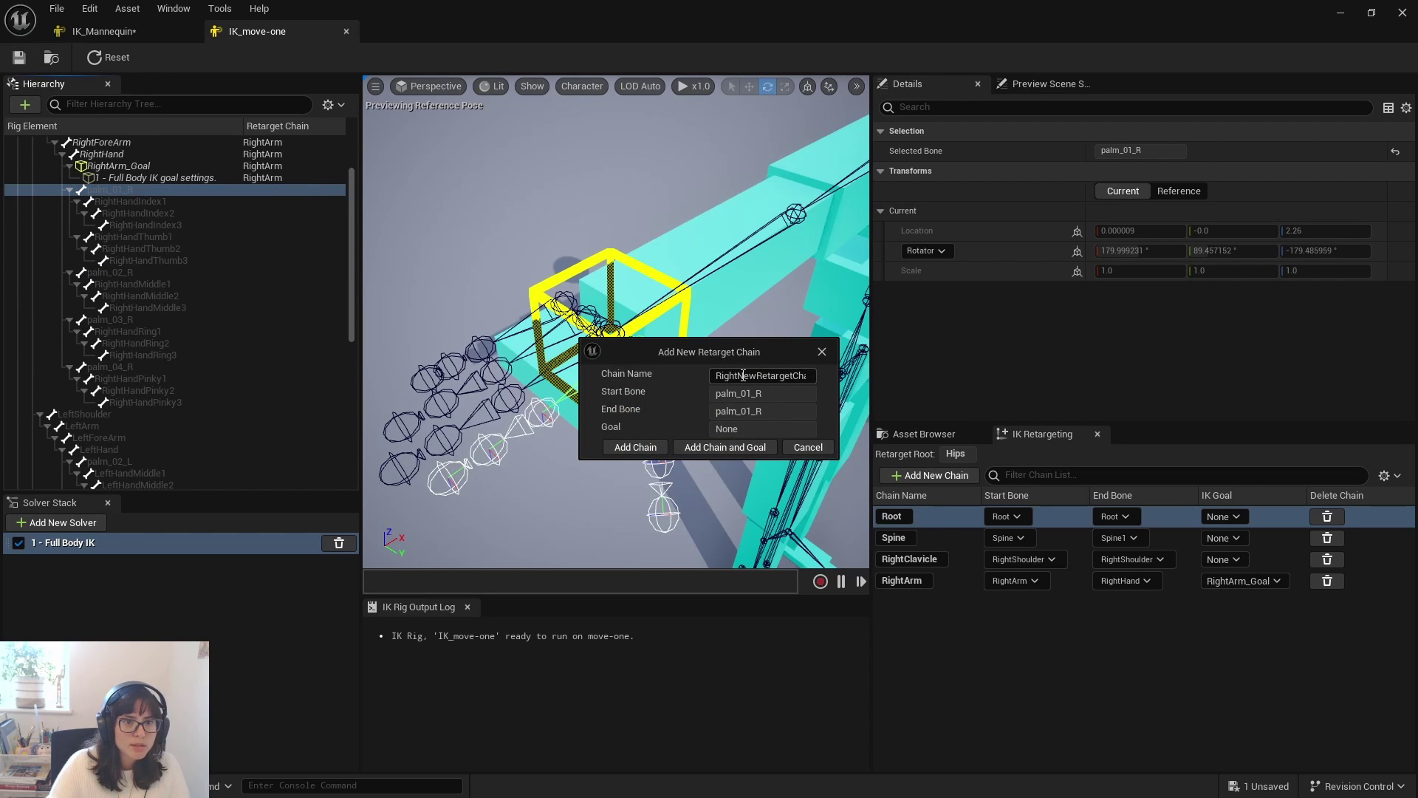
{"action": "left_click_drag", "start_coordinate": [740, 375], "coordinate": [840, 387]}
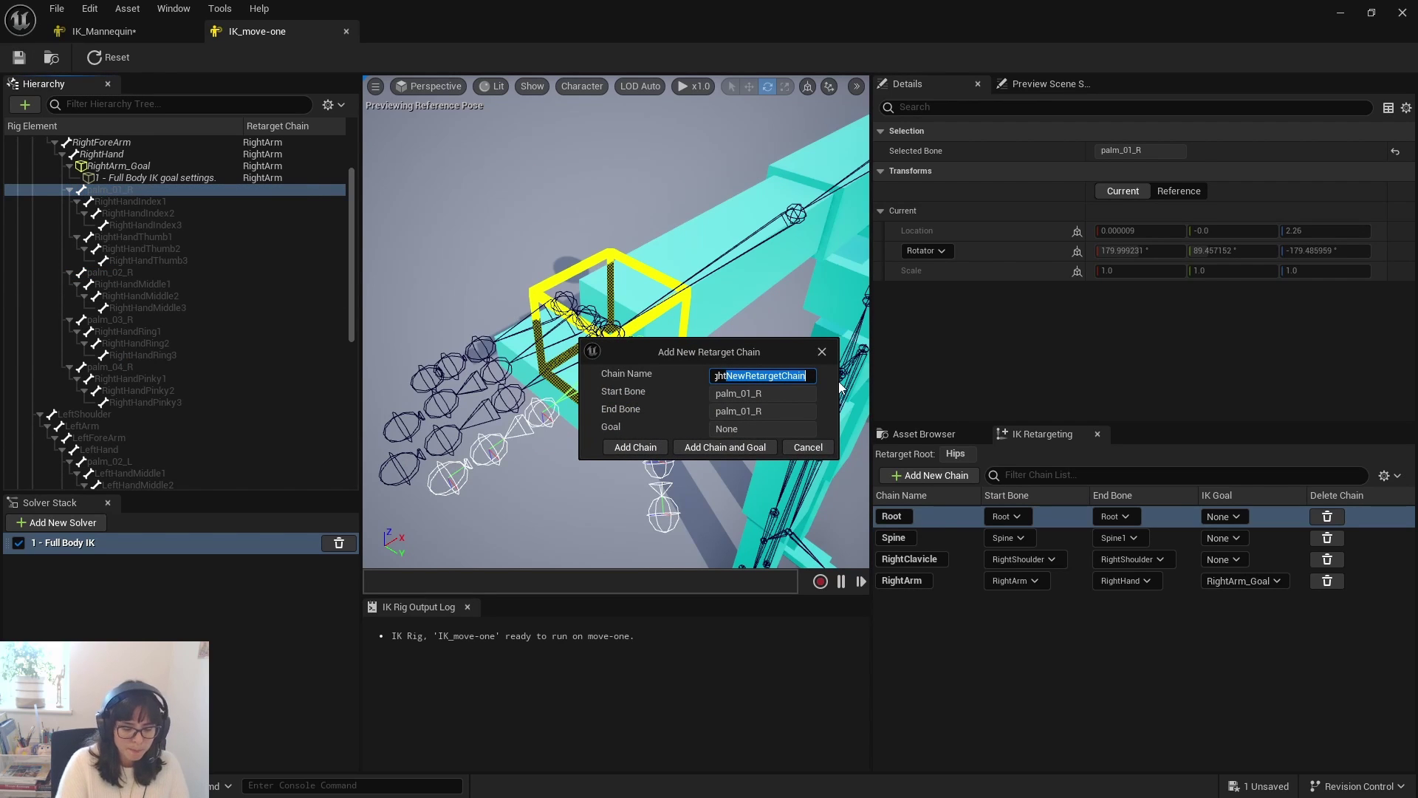
{"action": "type", "text": "IndexMetacarpal"}
{"action": "key", "text": "shift+Left"}
{"action": "key", "text": "shift+Left"}
{"action": "key", "text": "shift+Left"}
{"action": "key", "text": "shift+Left"}
{"action": "key", "text": "shift+Left"}
{"action": "key", "text": "shift+Left"}
{"action": "key", "text": "shift+Left"}
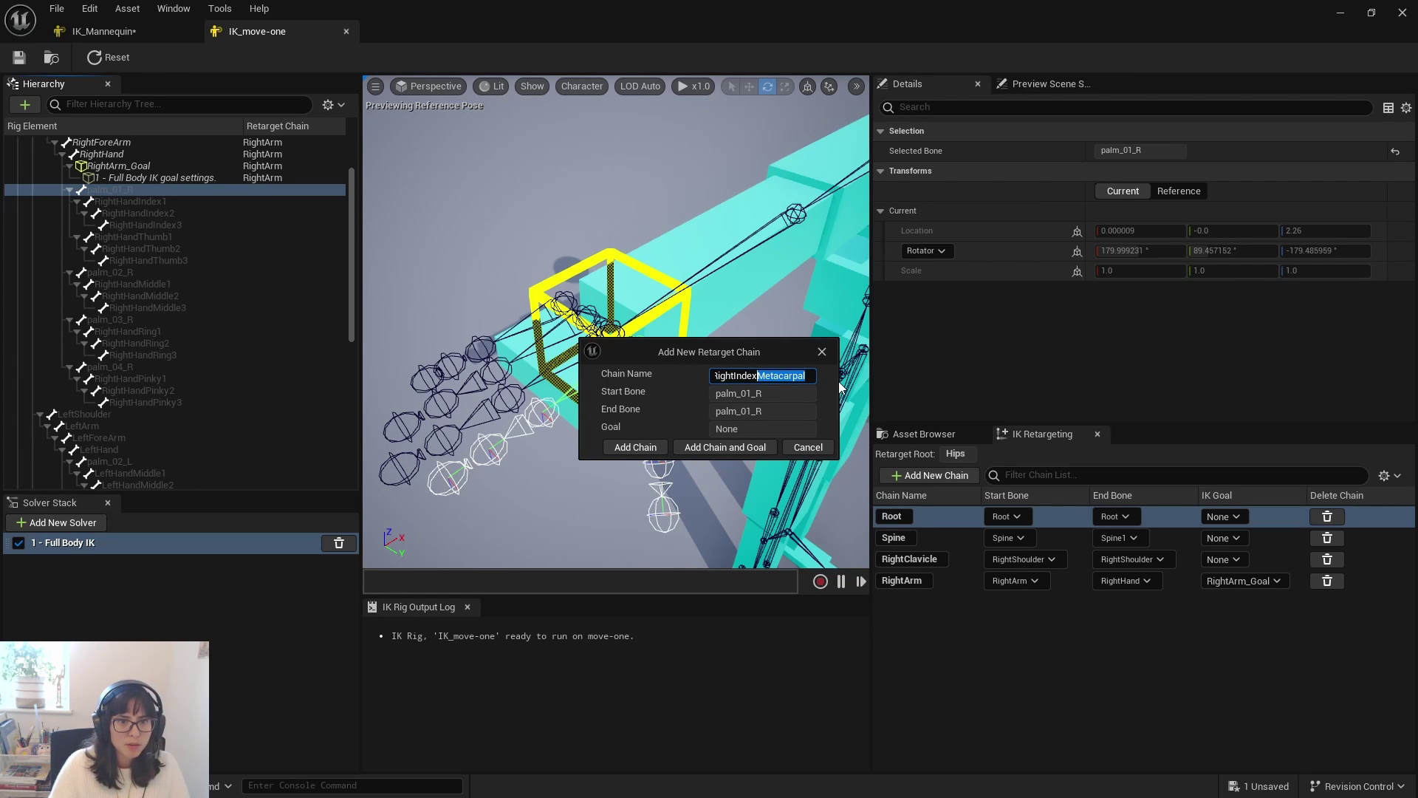
{"action": "left_click", "coordinate": [635, 448]}
- Add a retarget chain named RightIndex covering RightHandIndex1 to RightHandIndex3, without a goal
{"action": "left_click", "coordinate": [140, 202]}
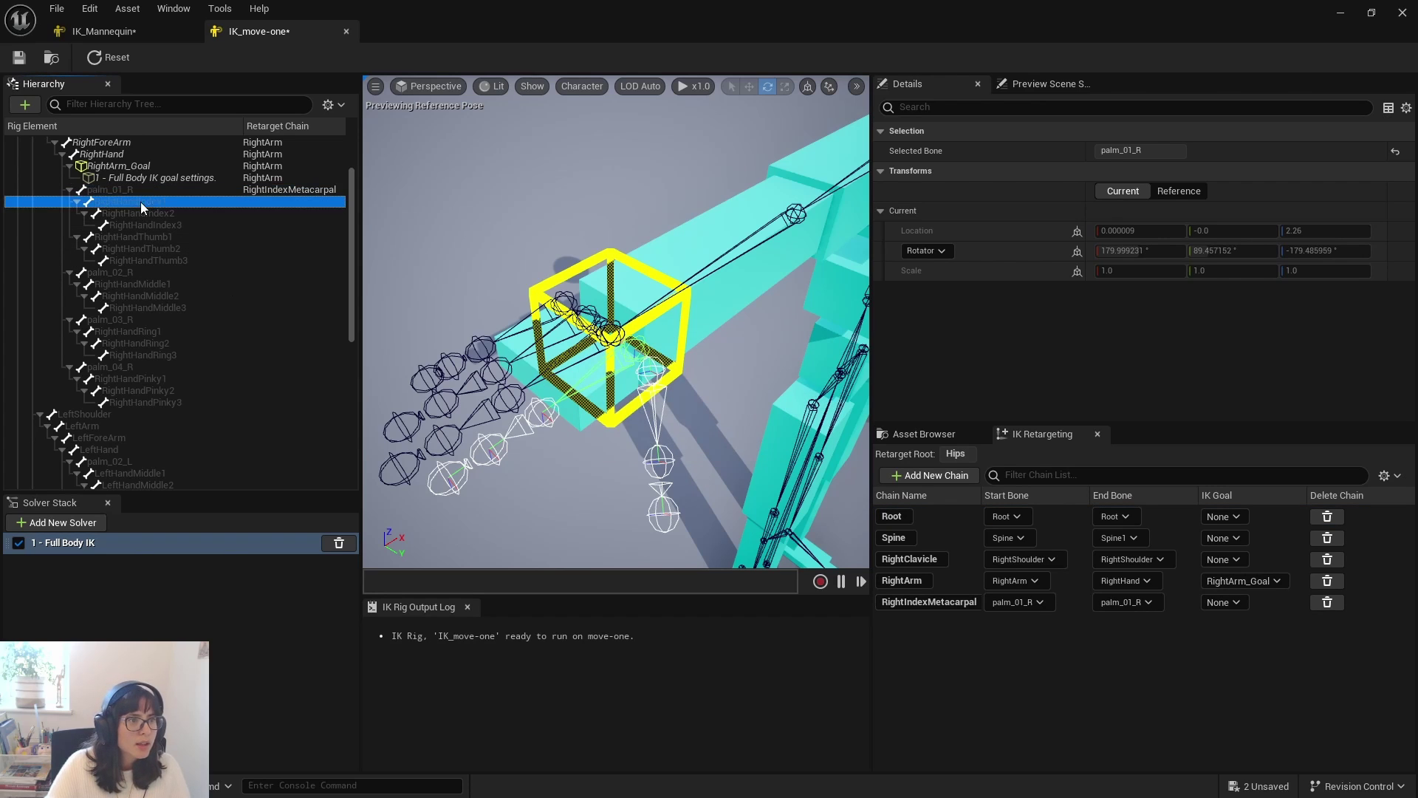
{"action": "left_click", "coordinate": [167, 222], "text": "shift"}
{"action": "right_click", "coordinate": [167, 222]}
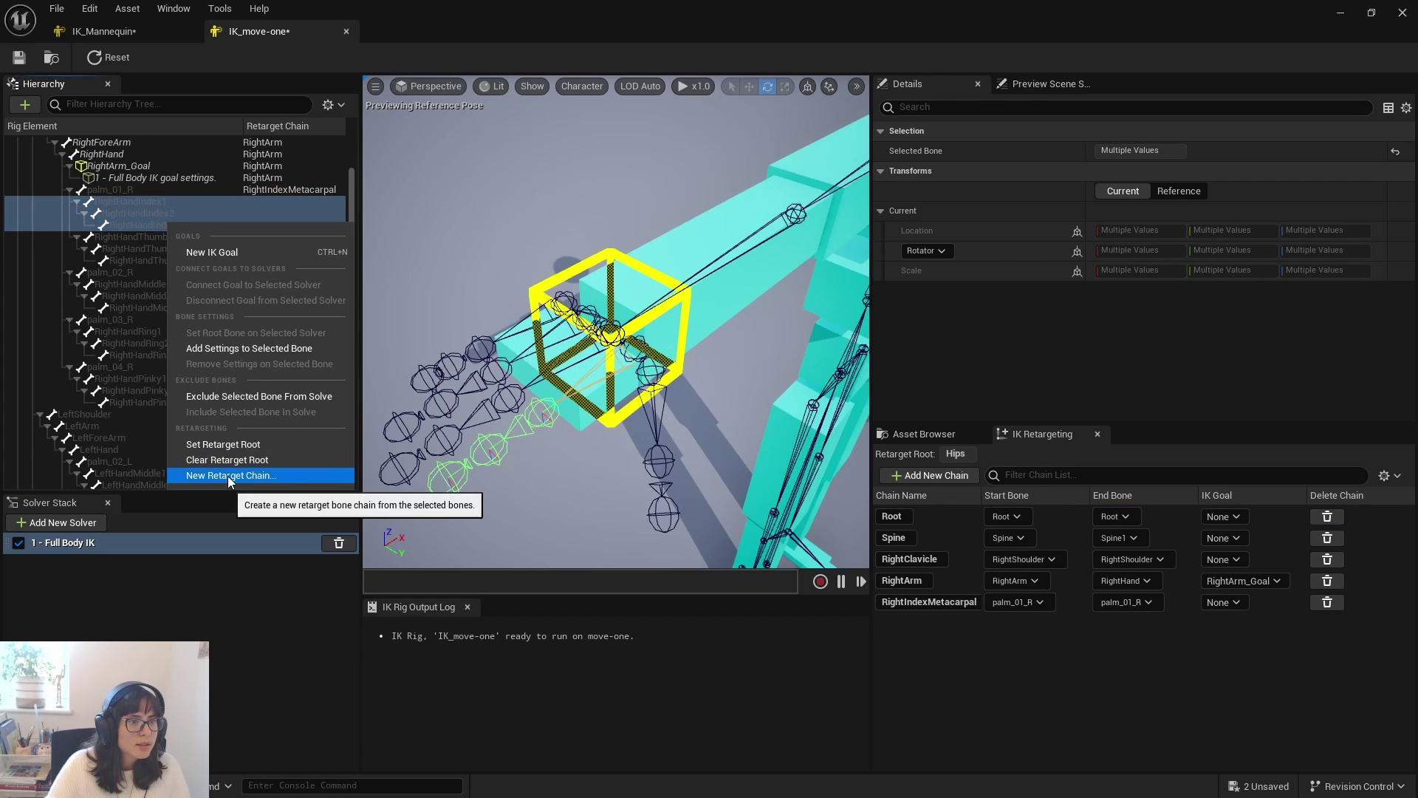
{"action": "left_click", "coordinate": [228, 476]}
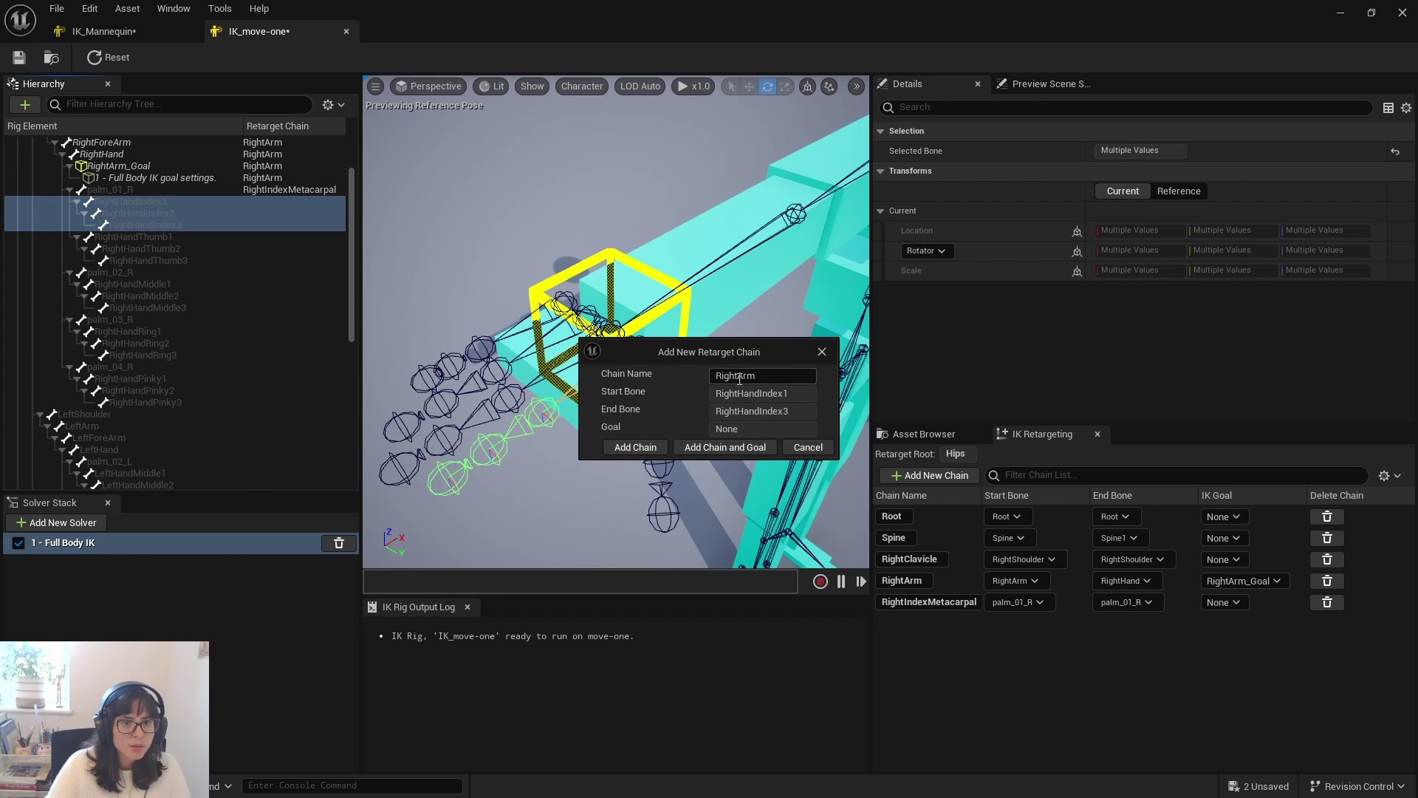
{"action": "left_click_drag", "start_coordinate": [739, 378], "coordinate": [792, 380]}
{"action": "type", "text": "Index"}
{"action": "left_click", "coordinate": [628, 448]}
- Add a retarget chain named RightThumb from RightHandThumb1 to RightHandThumb3 without a goal, and save the rig
{"action": "left_click", "coordinate": [159, 237]}
{"action": "left_click", "coordinate": [184, 260], "text": "shift"}
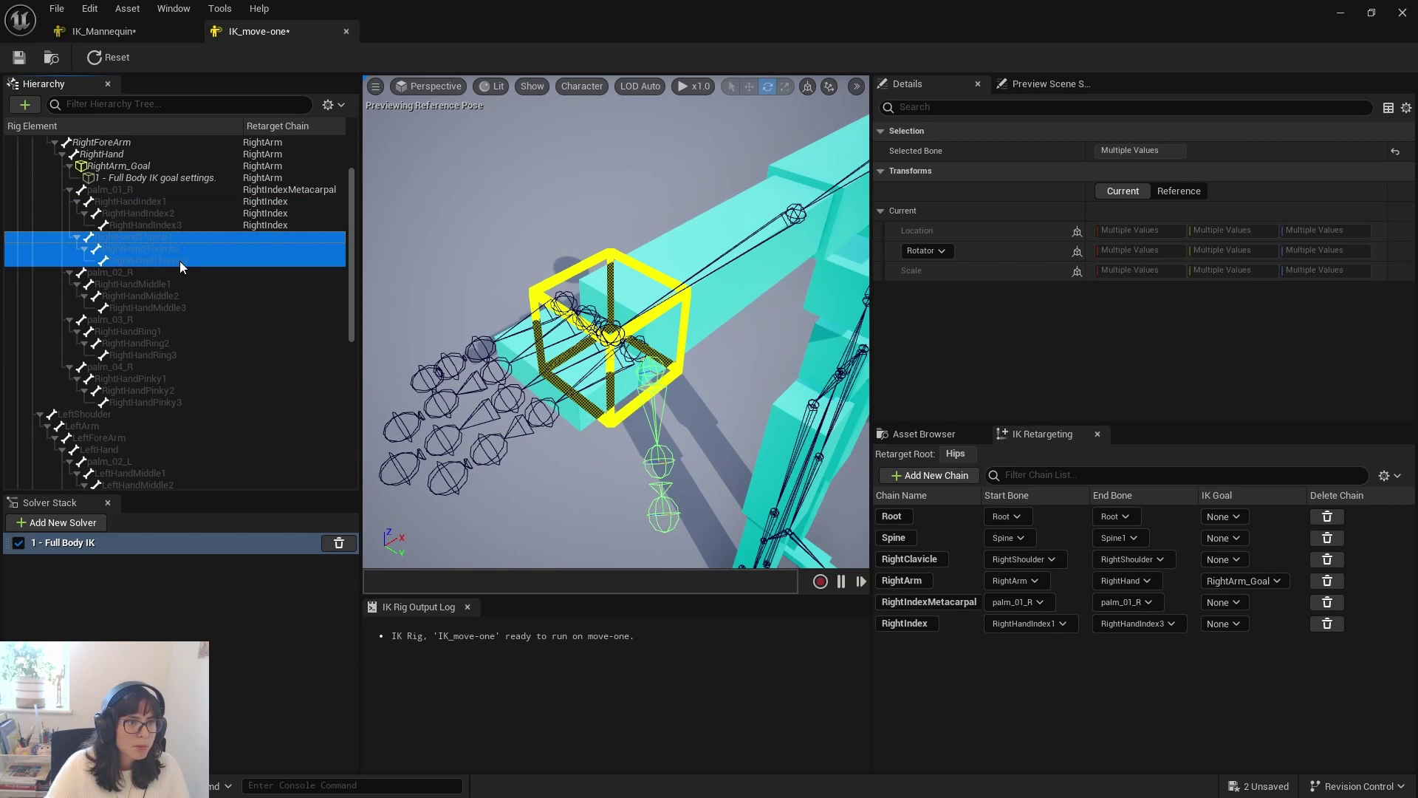
{"action": "right_click", "coordinate": [184, 263]}
{"action": "left_click", "coordinate": [247, 519]}
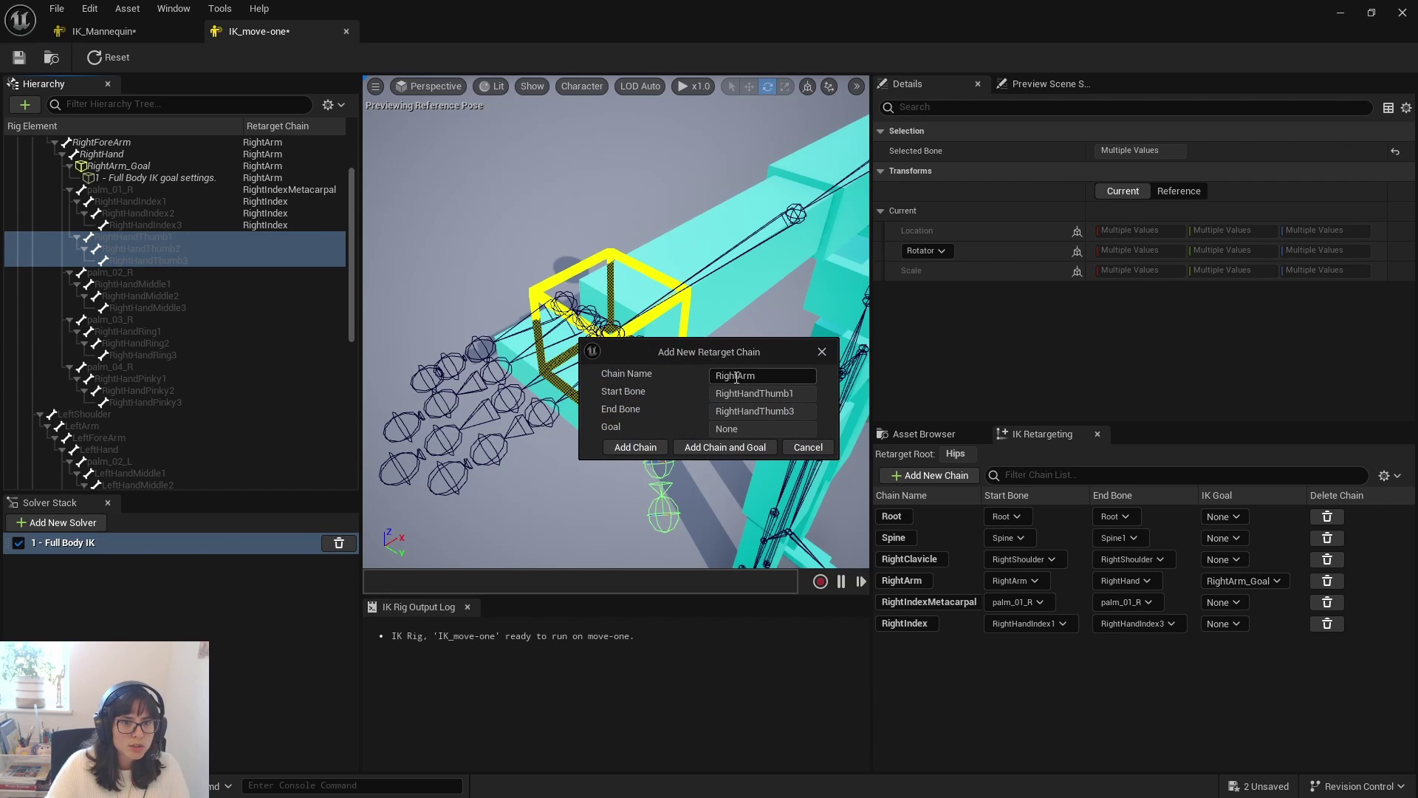
{"action": "left_click_drag", "start_coordinate": [736, 378], "coordinate": [776, 379]}
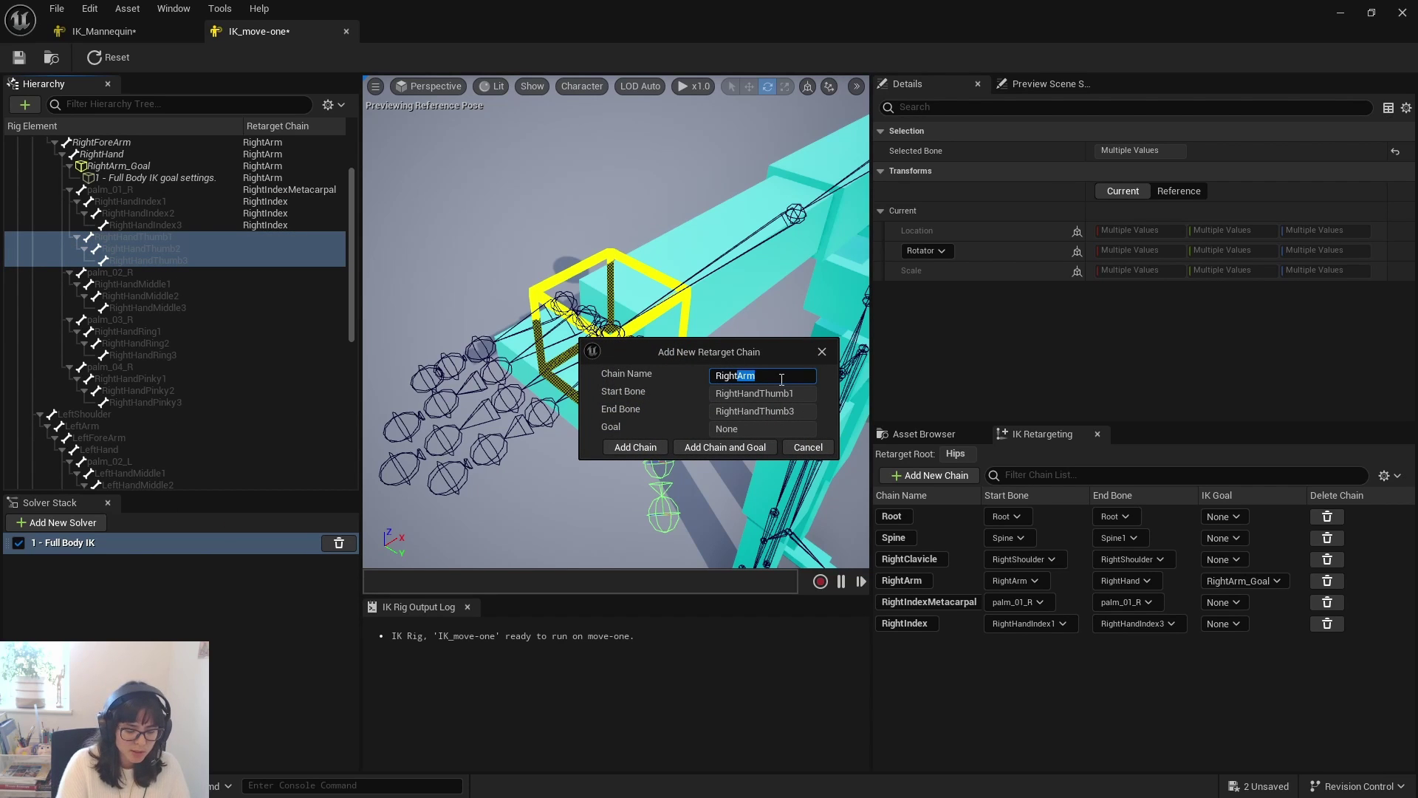
{"action": "type", "text": "Thumb"}
{"action": "left_click", "coordinate": [662, 449]}
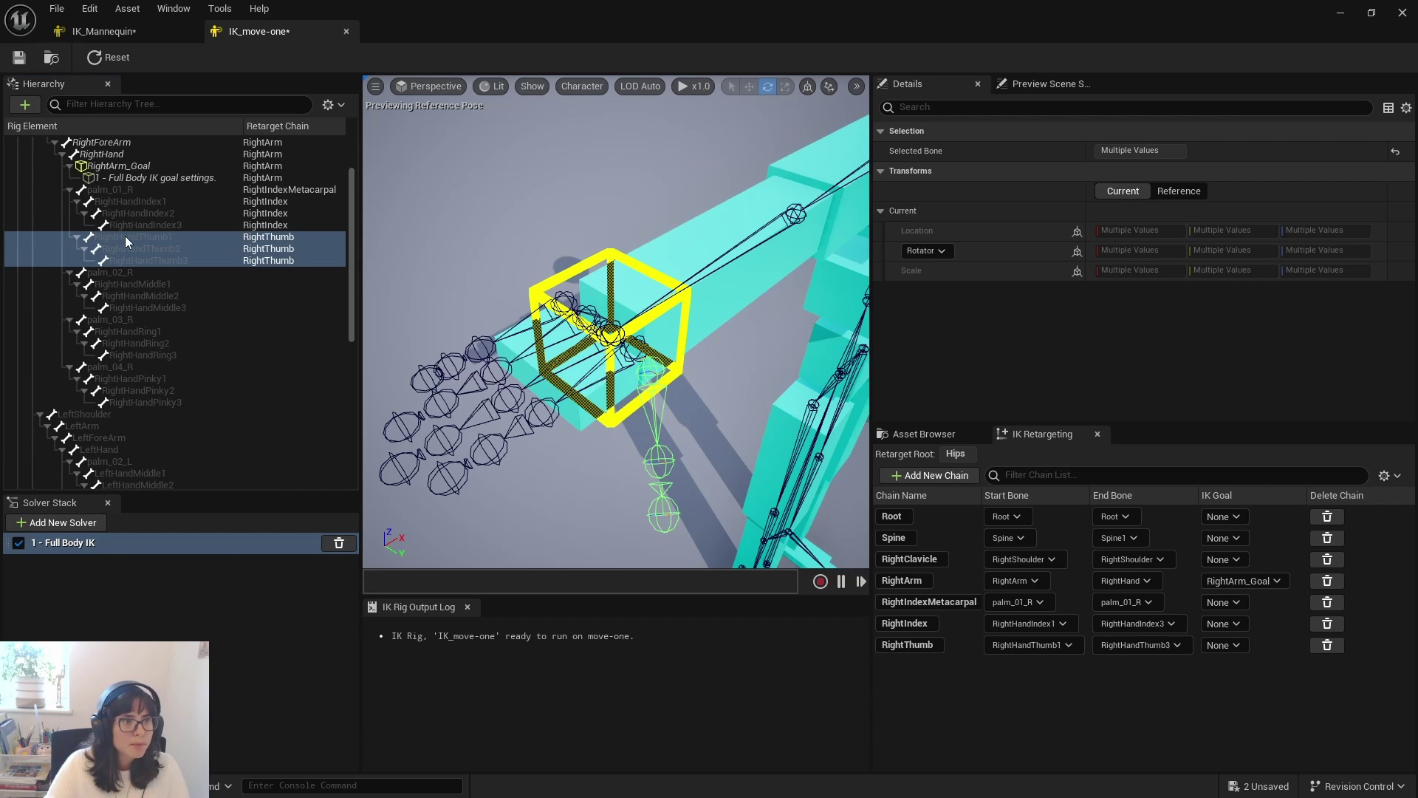
{"action": "left_click", "coordinate": [21, 60]}
- Create retarget chains for palm_02_R, palm_03_R and palm_04_R together, naming the palm_02_R chain RightMiddleMetacarpal
{"action": "left_click", "coordinate": [146, 271]}
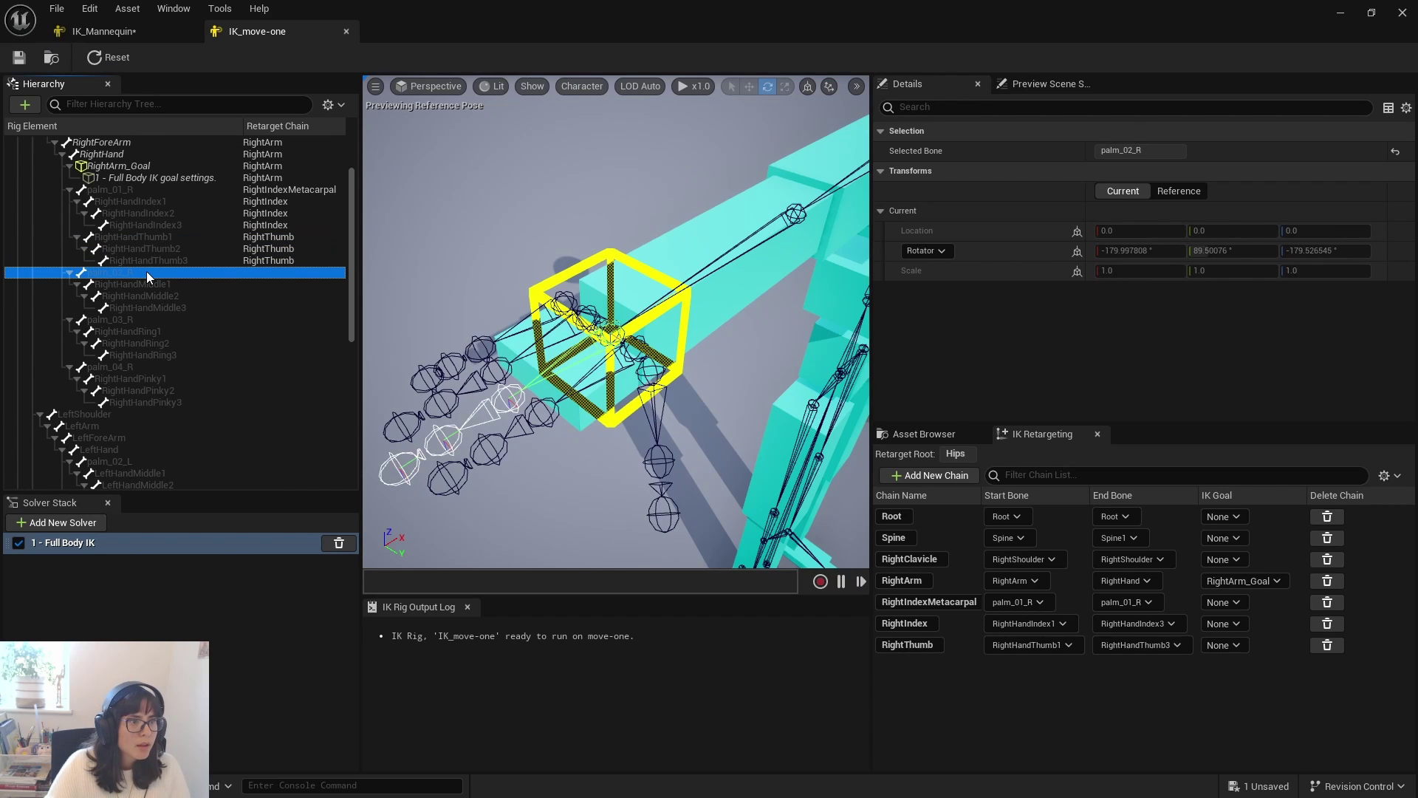
{"action": "right_click", "coordinate": [148, 272]}
{"action": "left_click", "coordinate": [112, 276]}
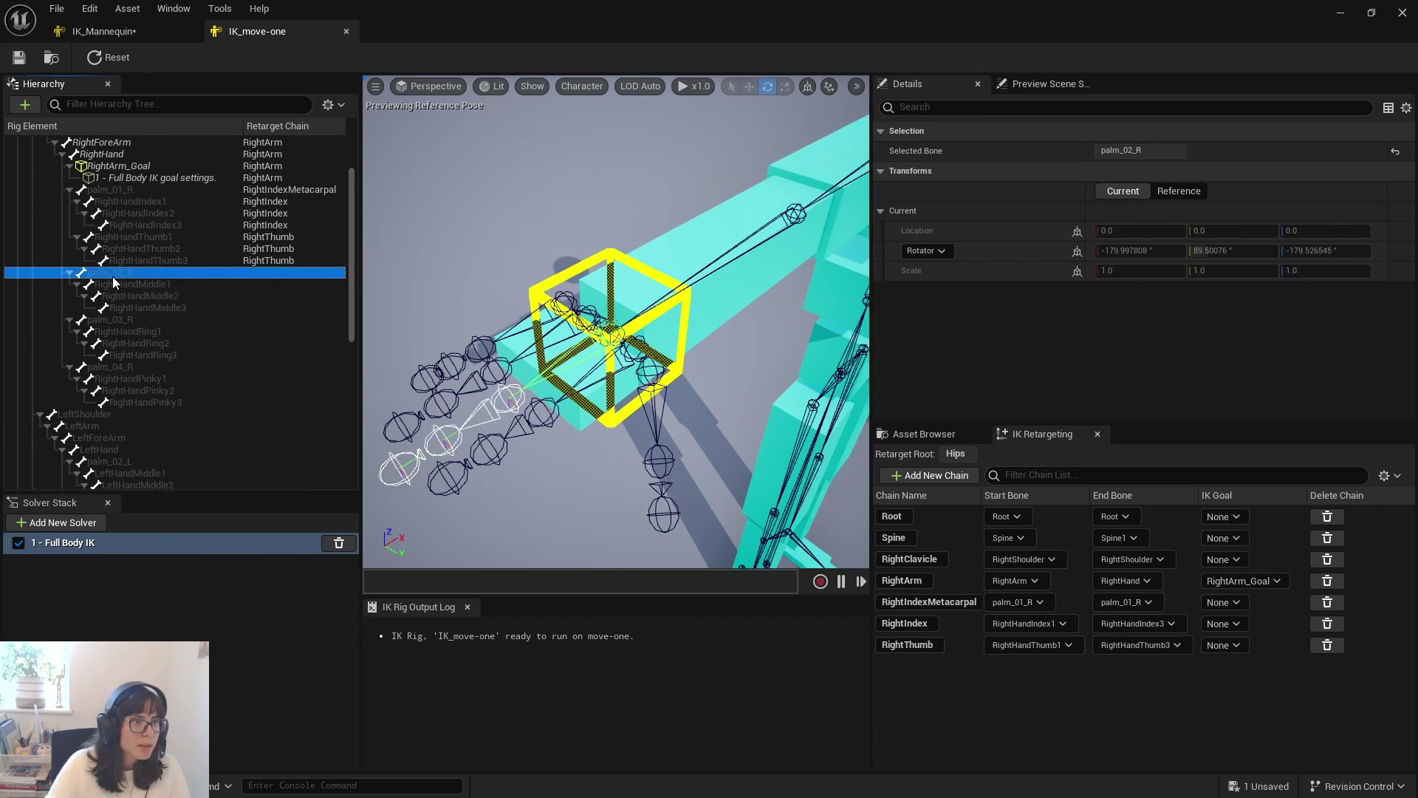
{"action": "left_click", "coordinate": [130, 320], "text": "ctrl"}
{"action": "left_click", "coordinate": [122, 368], "text": "ctrl"}
{"action": "right_click", "coordinate": [135, 370]}
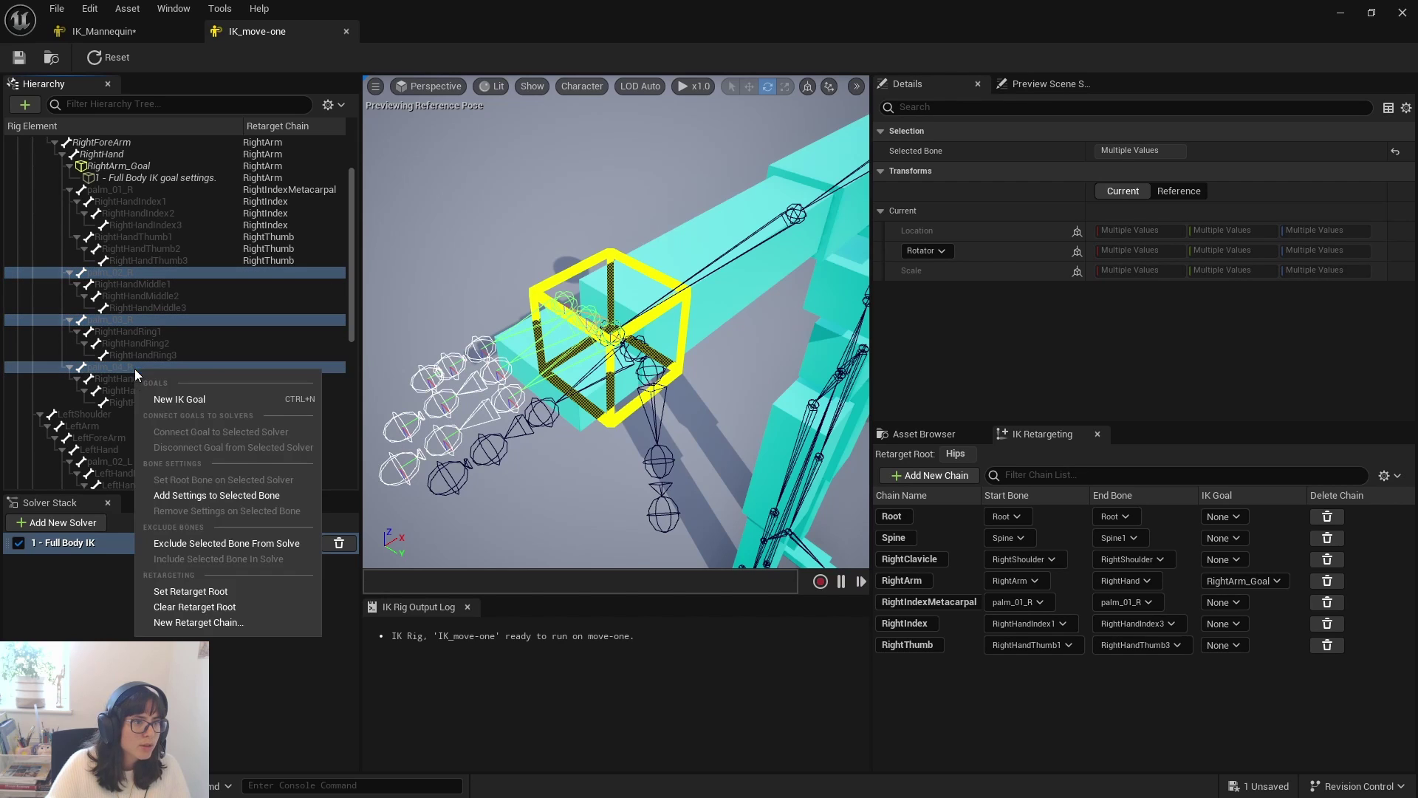
{"action": "left_click", "coordinate": [193, 622]}
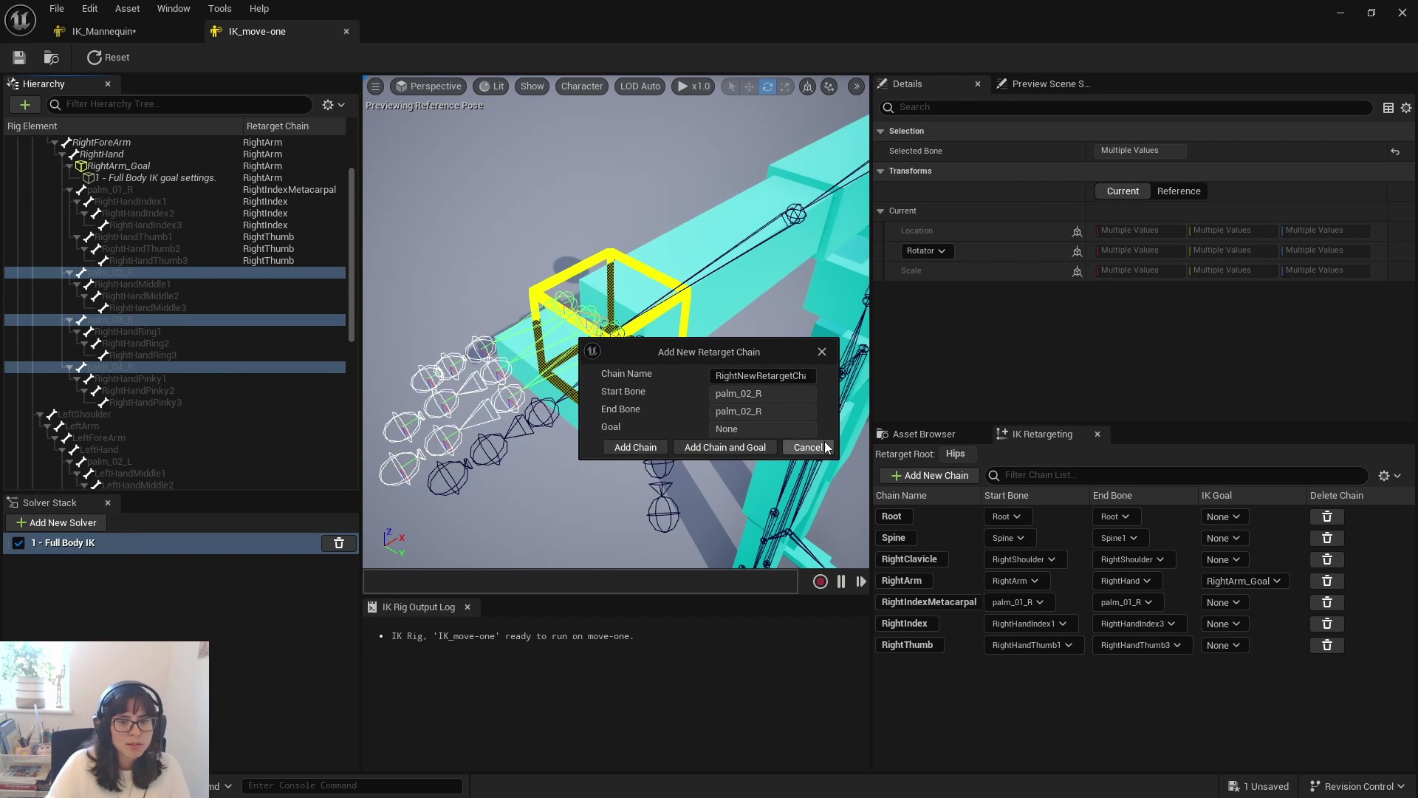
{"action": "left_click", "coordinate": [734, 377]}
{"action": "left_click_drag", "start_coordinate": [741, 376], "coordinate": [813, 376]}
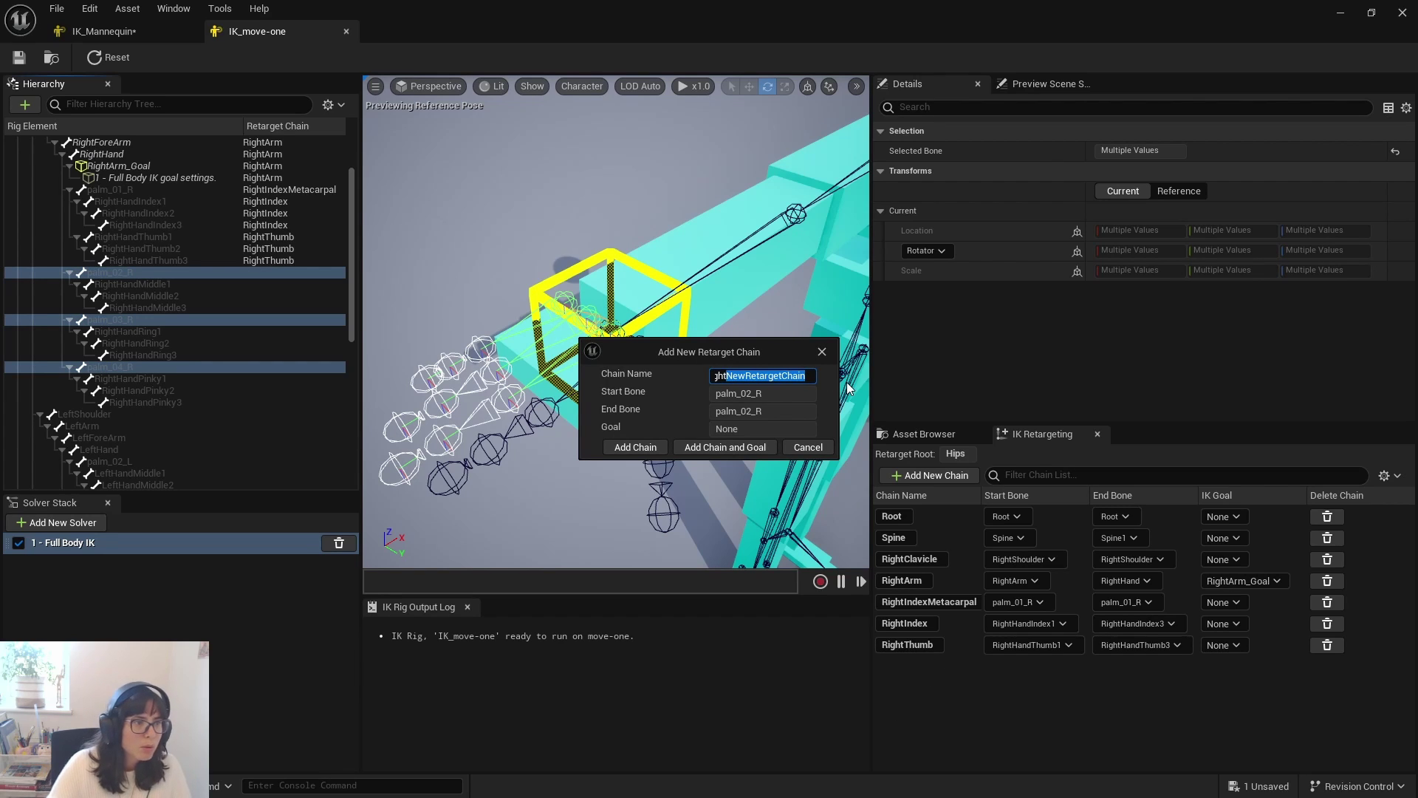
{"action": "type", "text": "RightMi"}
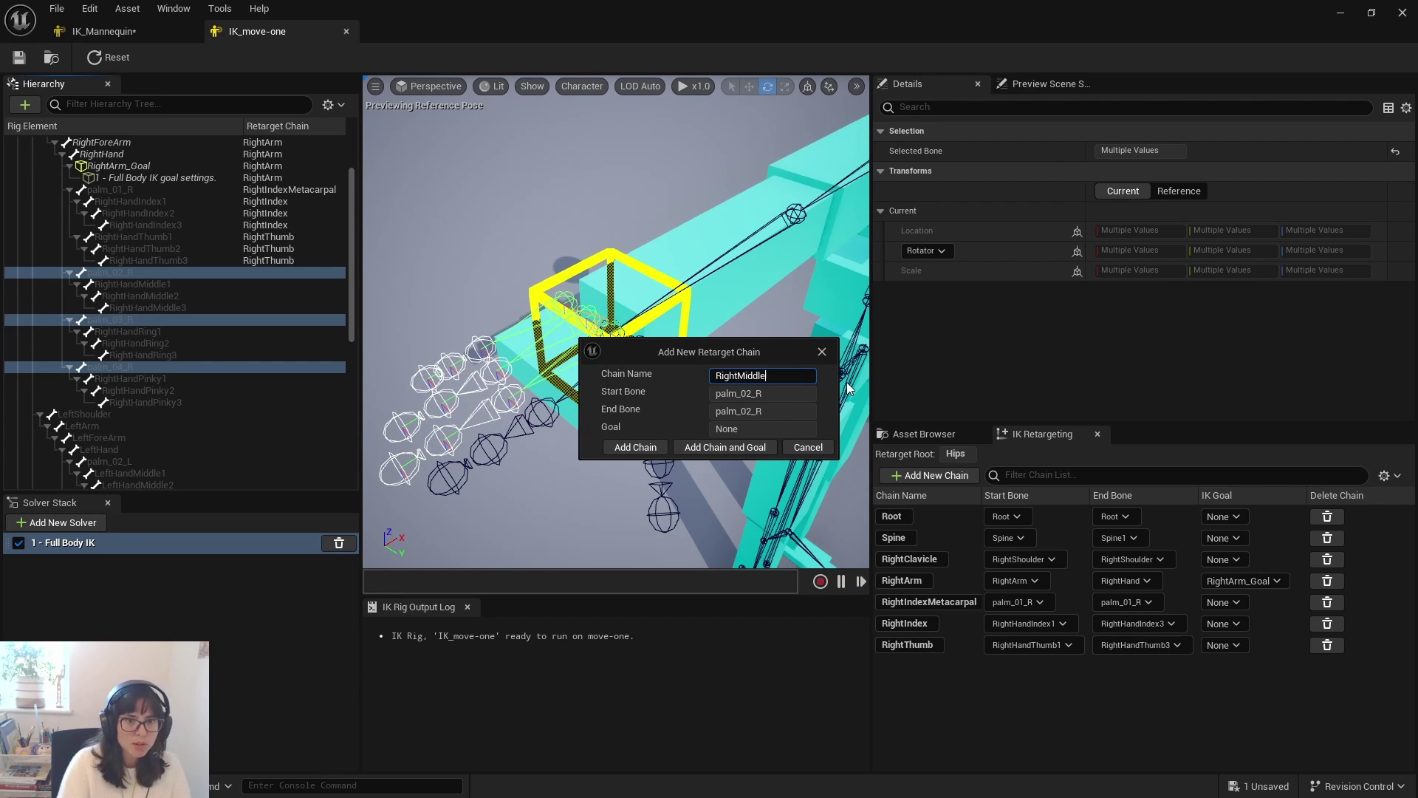
{"action": "type", "text": "ddle"}
{"action": "left_click", "coordinate": [635, 447]}
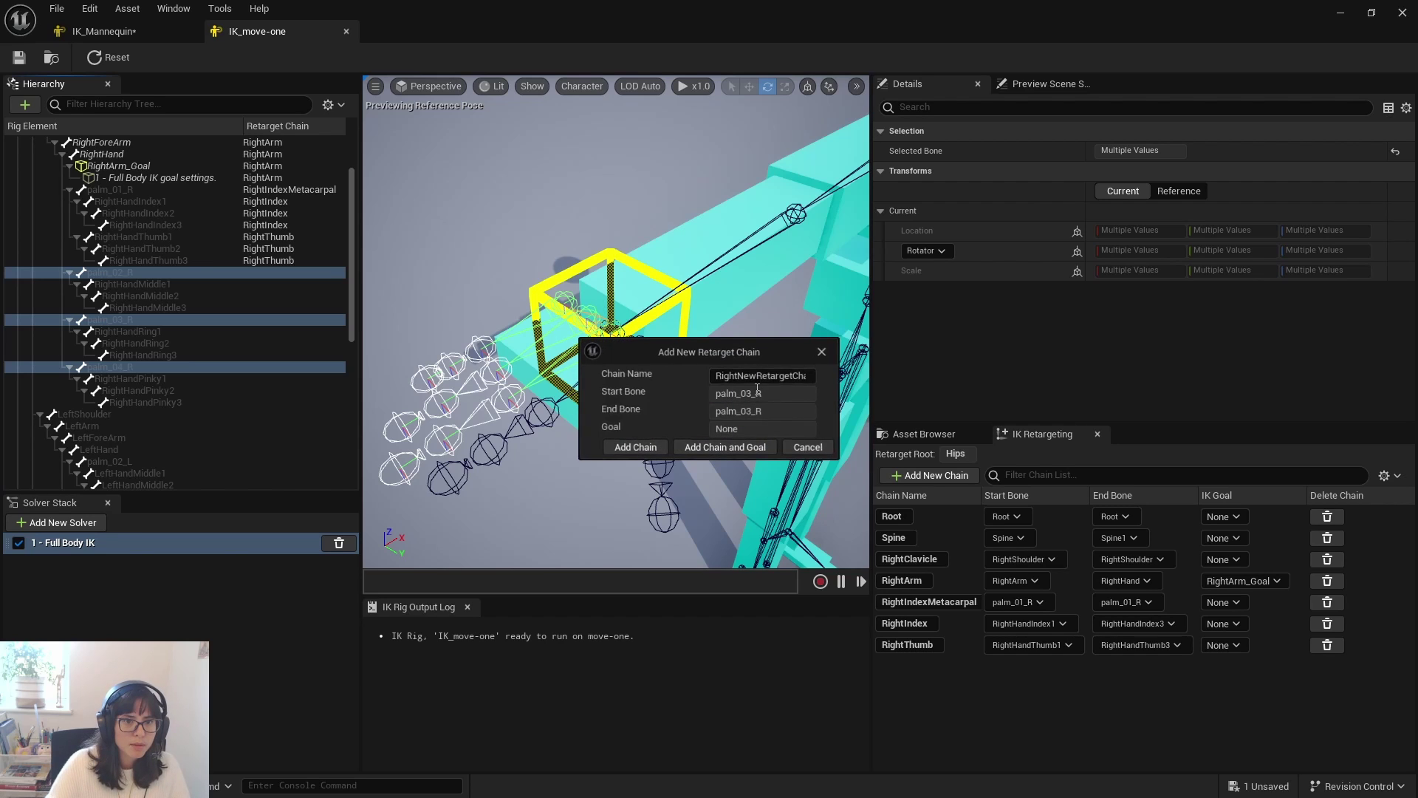
- Name the palm_03_R chain RightRingMetacarpal and the palm_04_R chain RightPinkyMetacarpal, adding both without goals
{"action": "left_click_drag", "start_coordinate": [743, 376], "coordinate": [855, 385]}
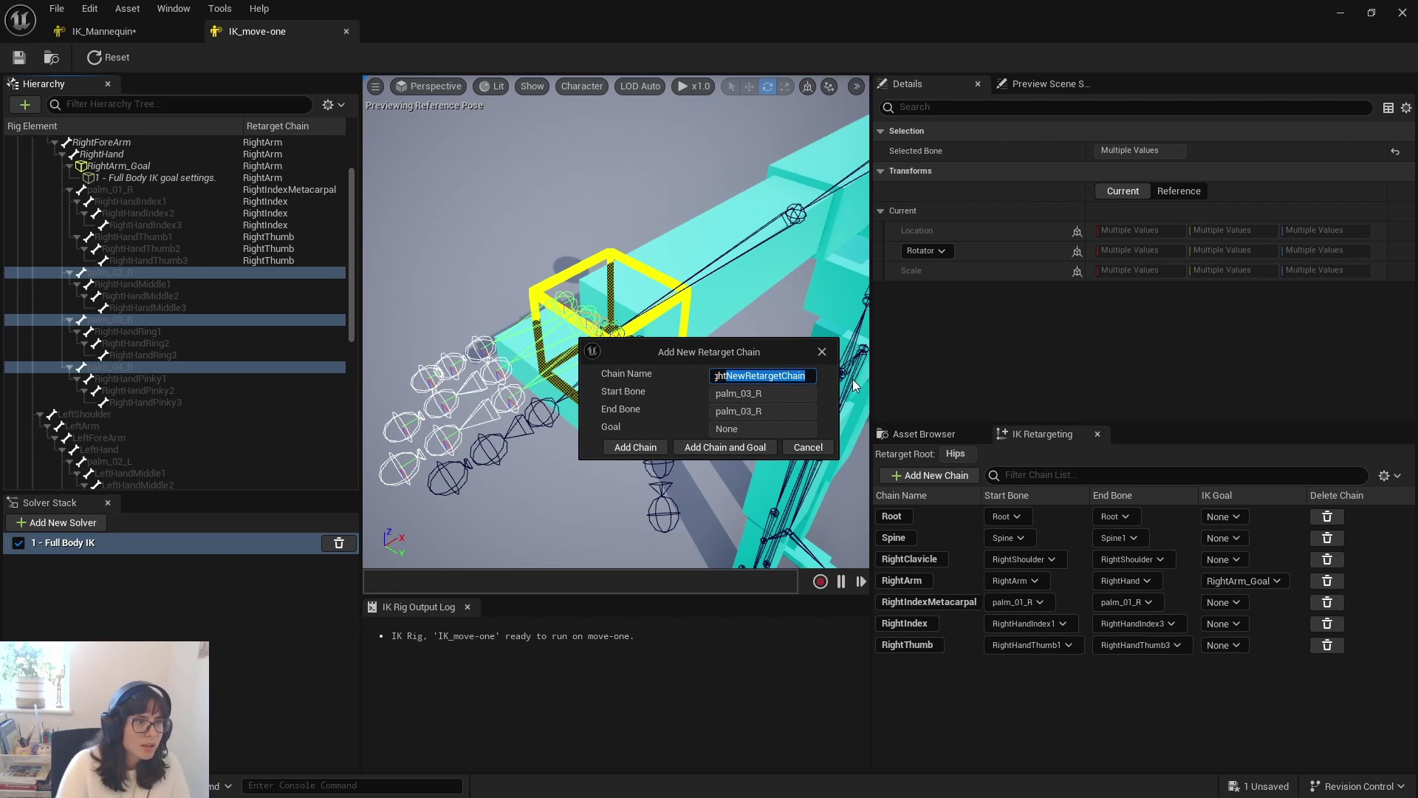
{"action": "type", "text": "RingMetacarpal"}
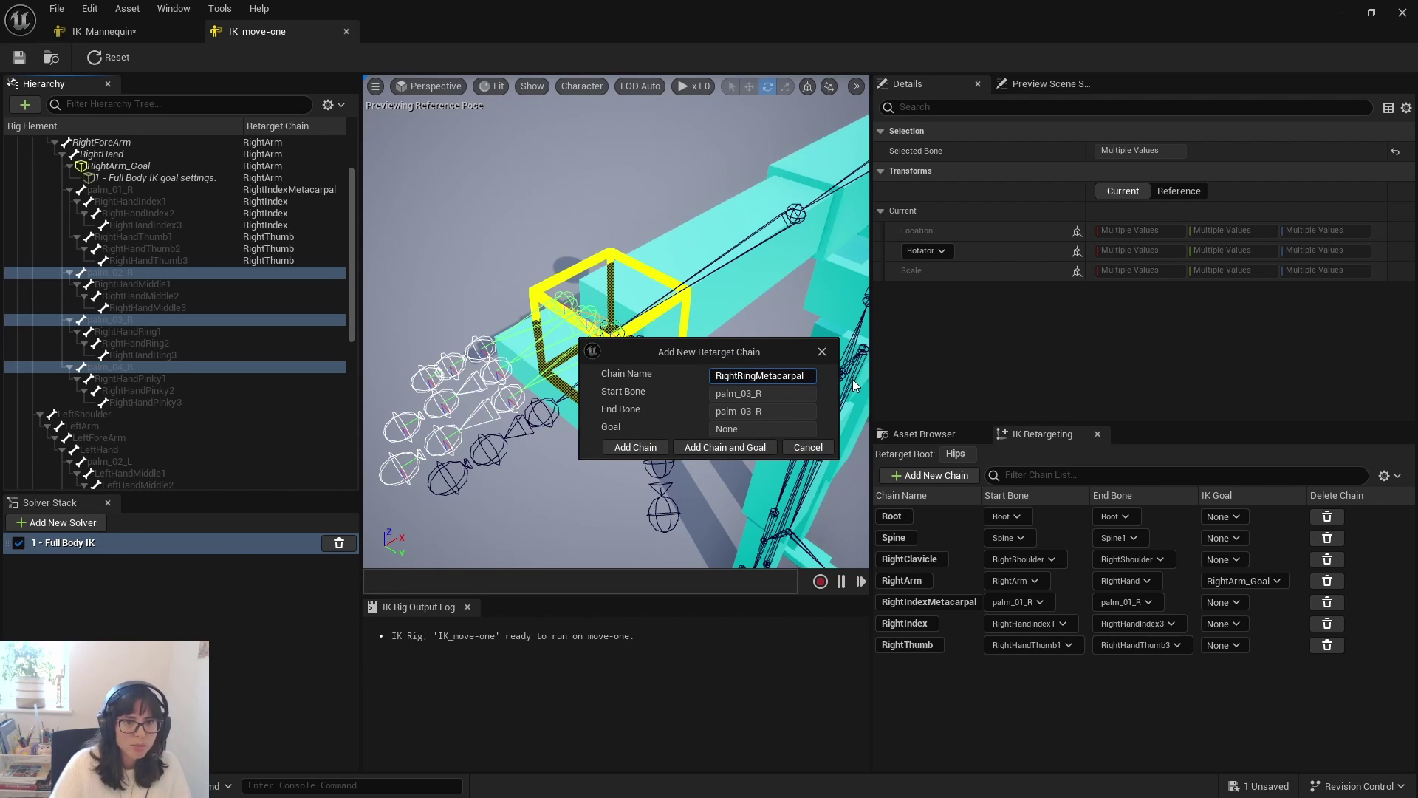
{"action": "left_click", "coordinate": [621, 447]}
{"action": "type", "text": "Right"}
{"action": "left_click_drag", "start_coordinate": [744, 376], "coordinate": [826, 378]}
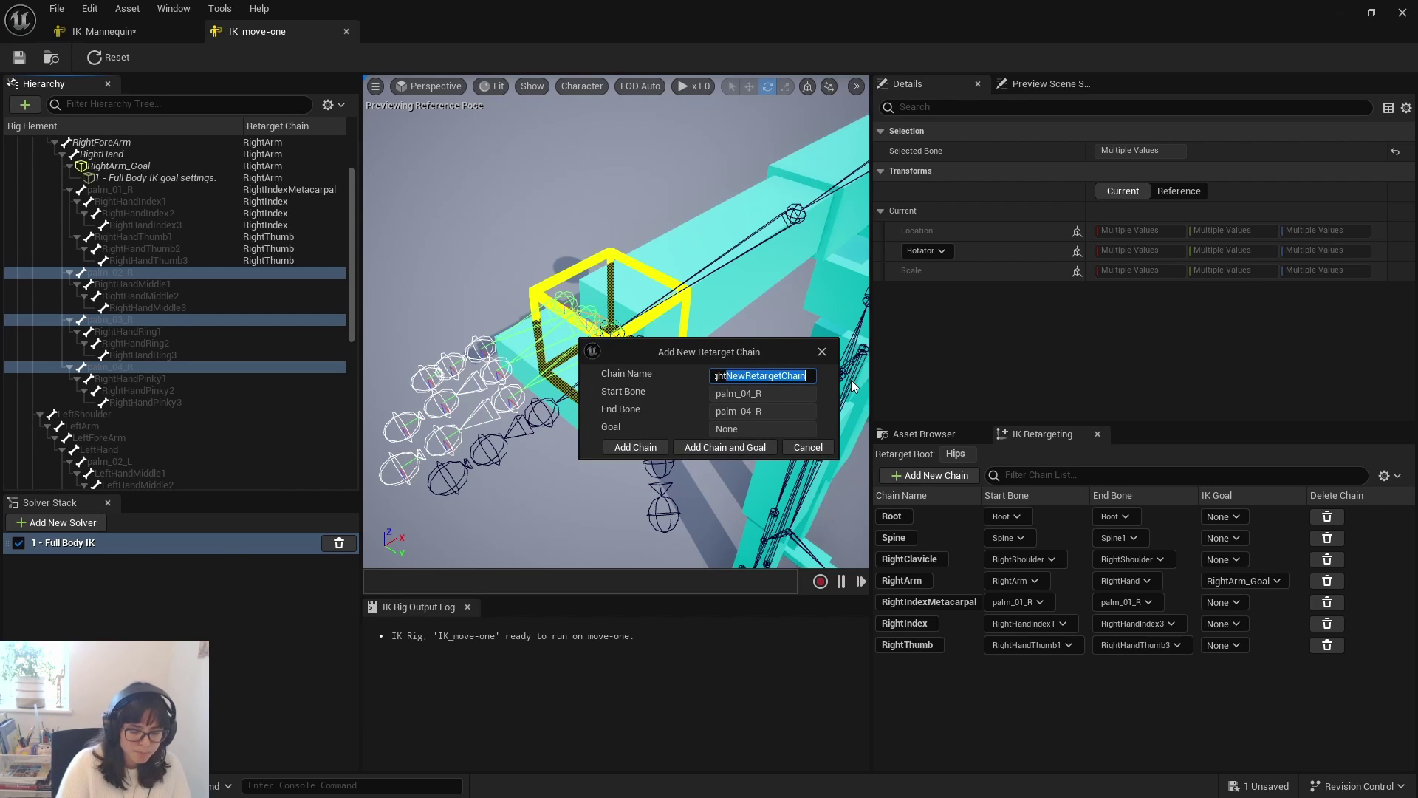
{"action": "type", "text": "PinkyMetacarpal"}
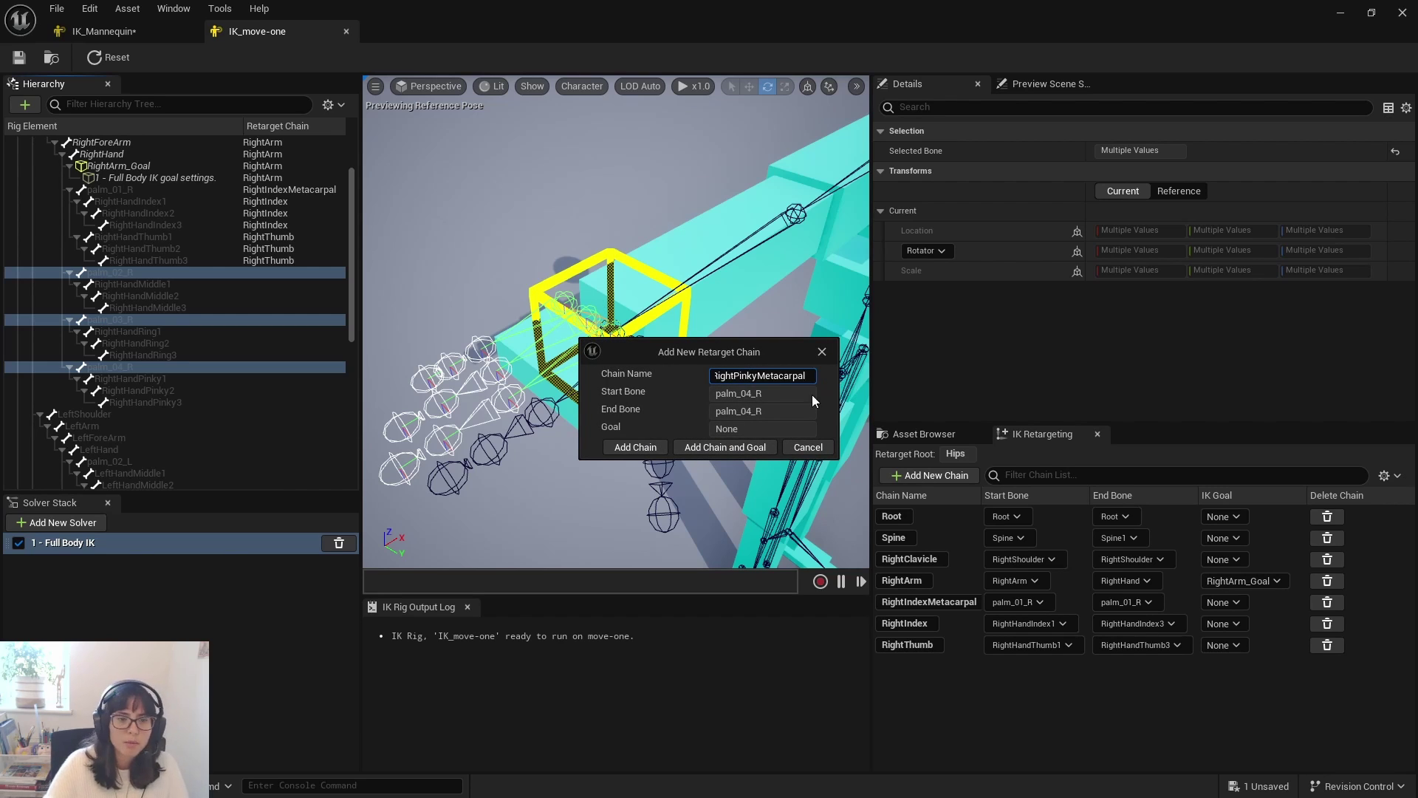
{"action": "left_click", "coordinate": [643, 448]}
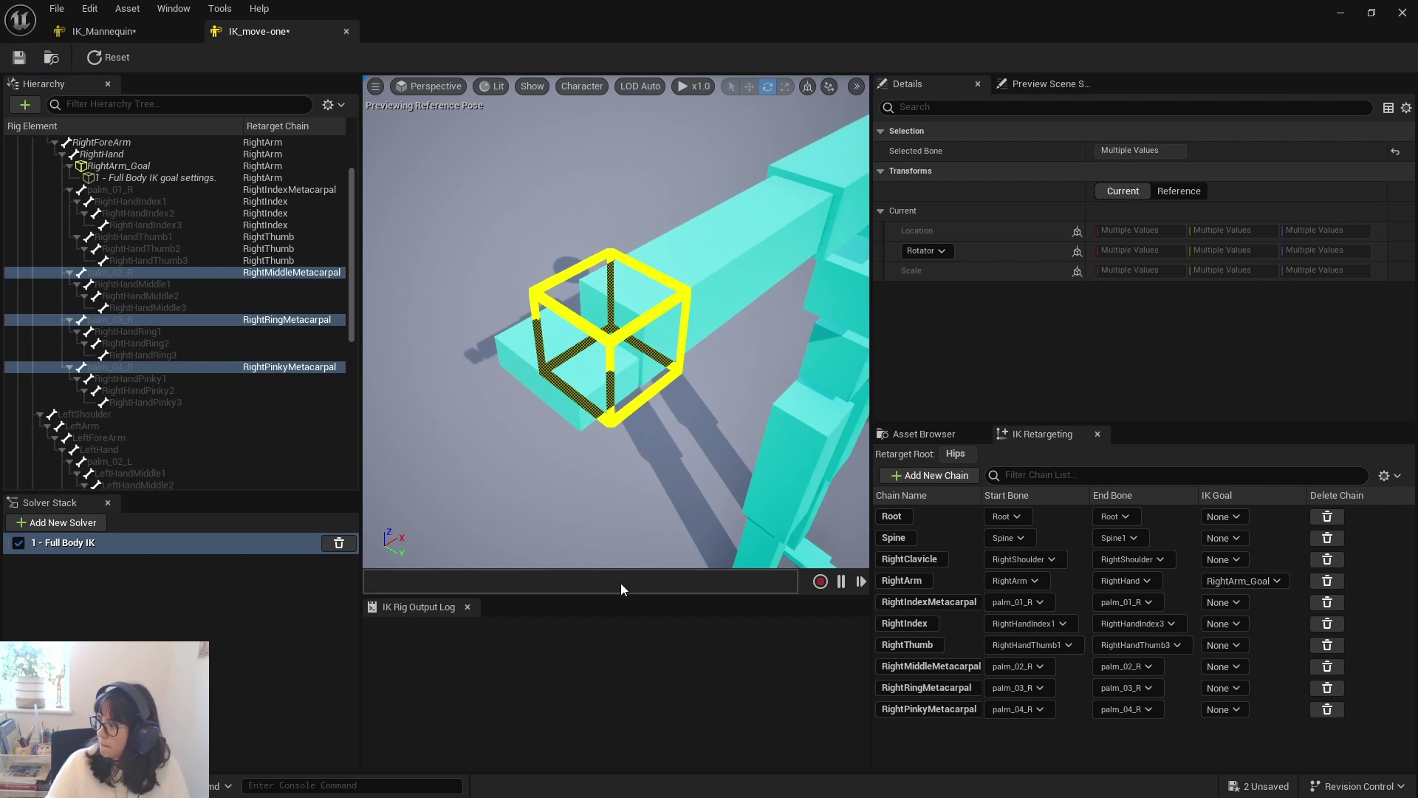
- Save the rig and add a retarget chain named RightMiddle from RightHandMiddle1 to RightHandMiddle3 without a goal
{"action": "left_click", "coordinate": [133, 281]}
{"action": "left_click", "coordinate": [171, 305], "text": "shift"}
{"action": "key", "text": "ctrl+s"}
{"action": "right_click", "coordinate": [171, 297]}
{"action": "left_click", "coordinate": [226, 550]}
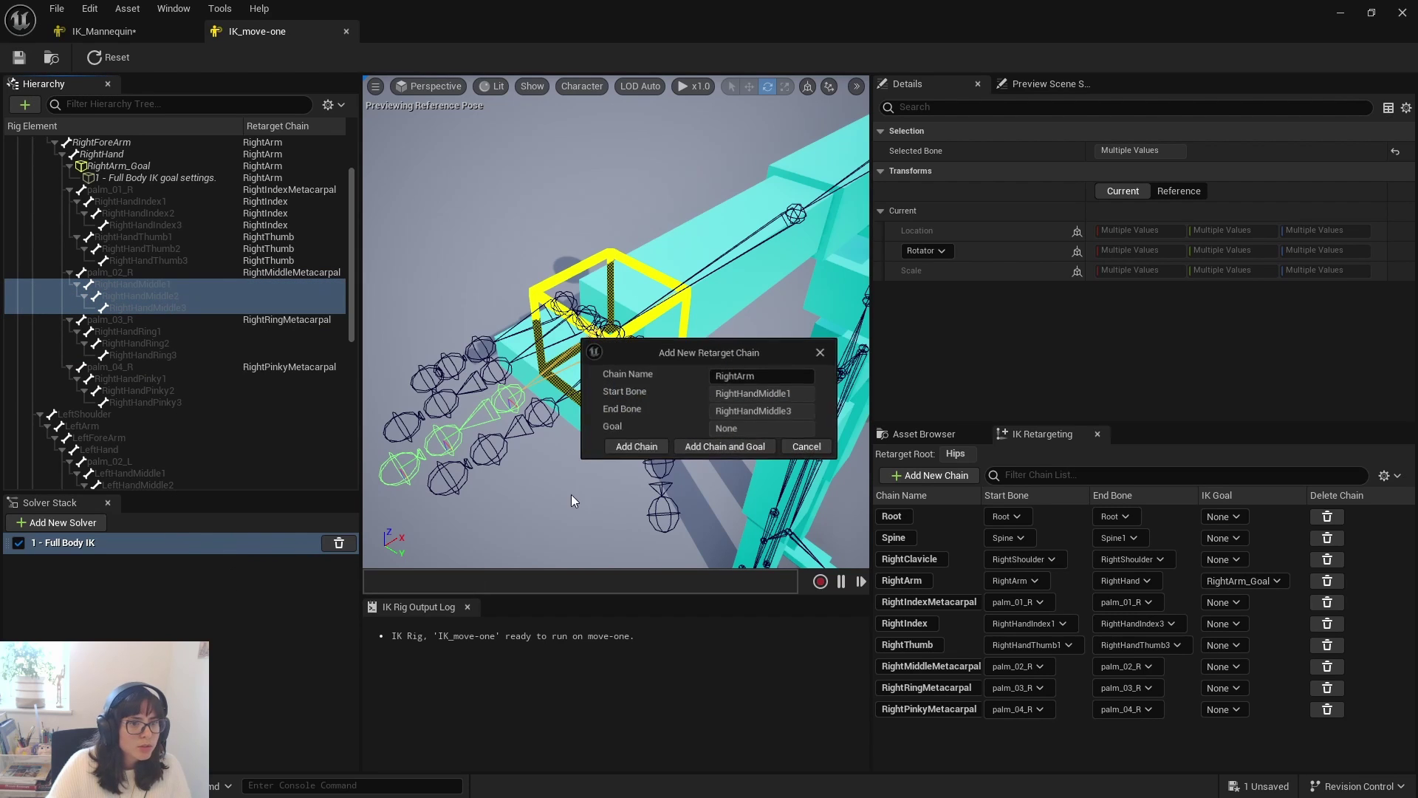
{"action": "left_click", "coordinate": [751, 378]}
{"action": "type", "text": "RightMiddle"}
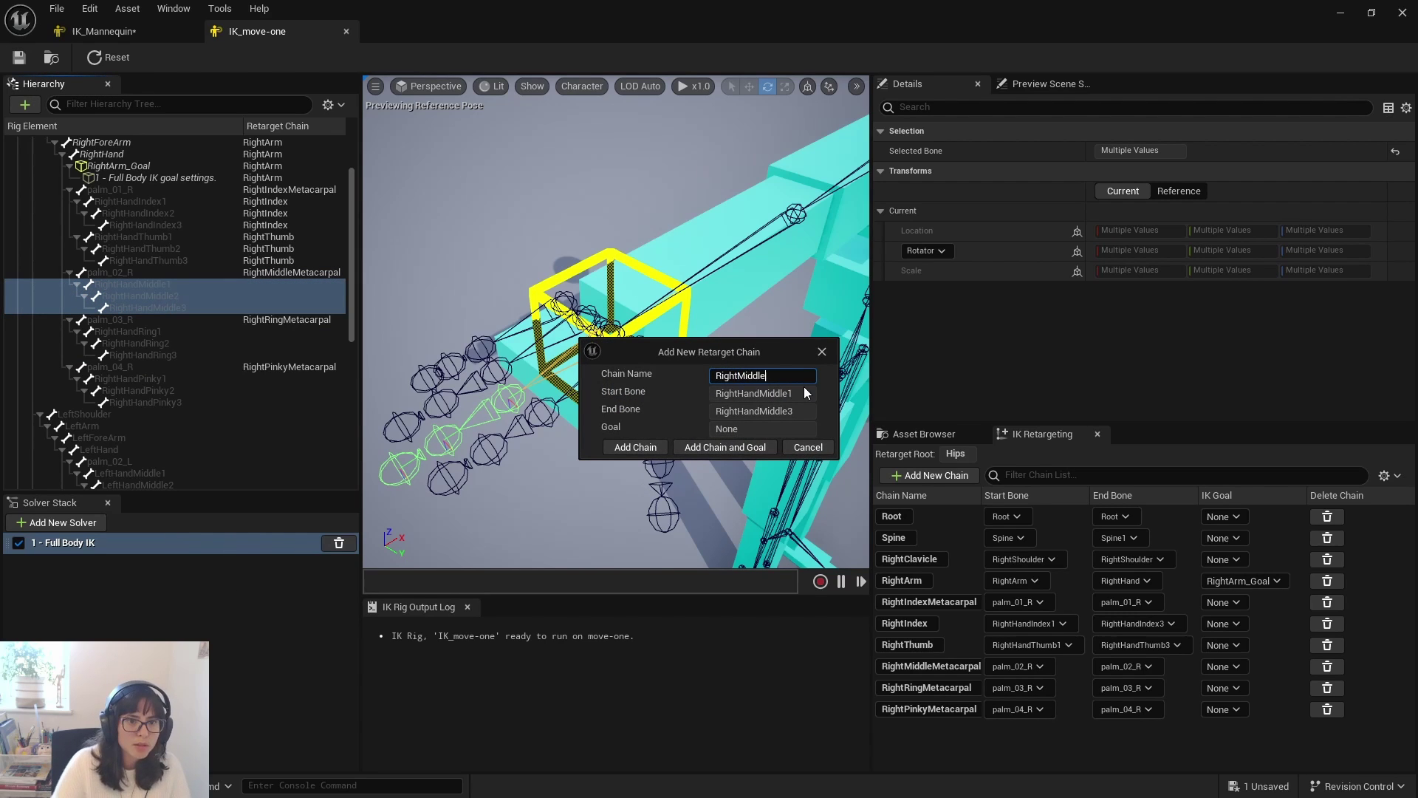
{"action": "left_click", "coordinate": [625, 446]}
- Add a retarget chain named RightRing covering RightHandRing1 to RightHandRing3, without a goal
{"action": "left_click", "coordinate": [148, 334]}
{"action": "left_click", "coordinate": [161, 354], "text": "shift"}
{"action": "right_click", "coordinate": [161, 355]}
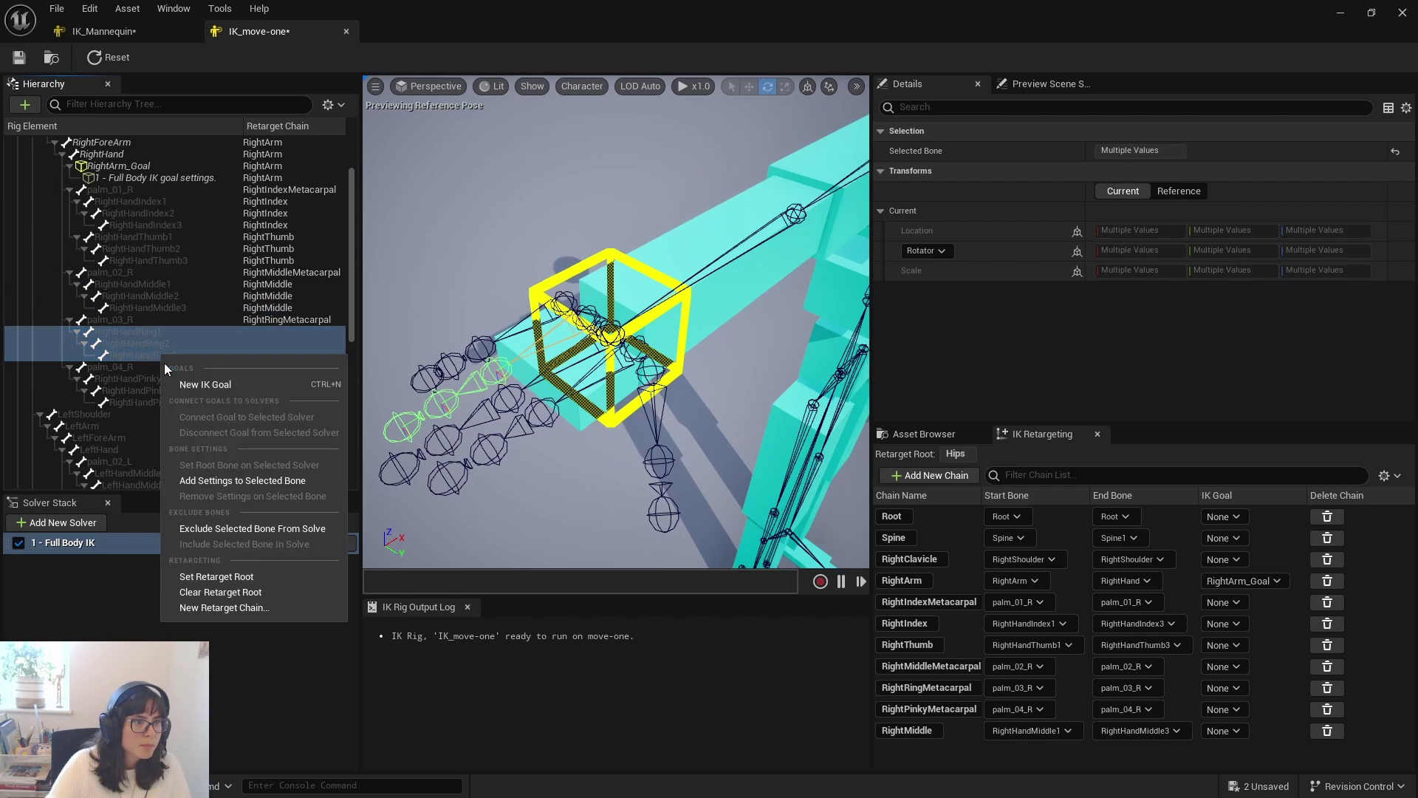
{"action": "left_click", "coordinate": [222, 607]}
{"action": "left_click_drag", "start_coordinate": [737, 376], "coordinate": [785, 377]}
{"action": "type", "text": "Ring"}
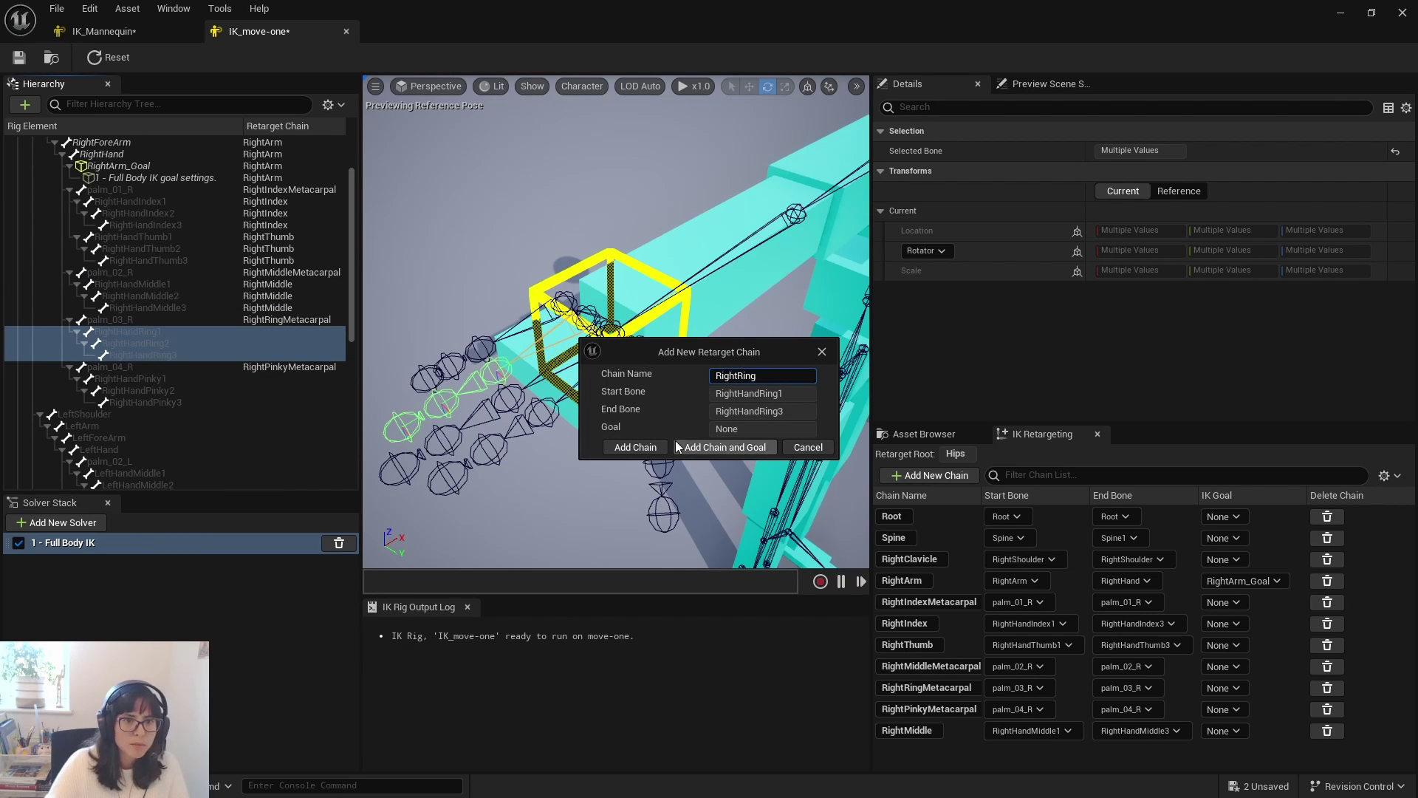
{"action": "left_click", "coordinate": [663, 443]}
- Add a retarget chain named RightPinky from RightHandPinky1 to RightHandPinky3 without a goal, and save the rig
{"action": "left_click", "coordinate": [177, 378]}
{"action": "left_click", "coordinate": [184, 402], "text": "shift"}
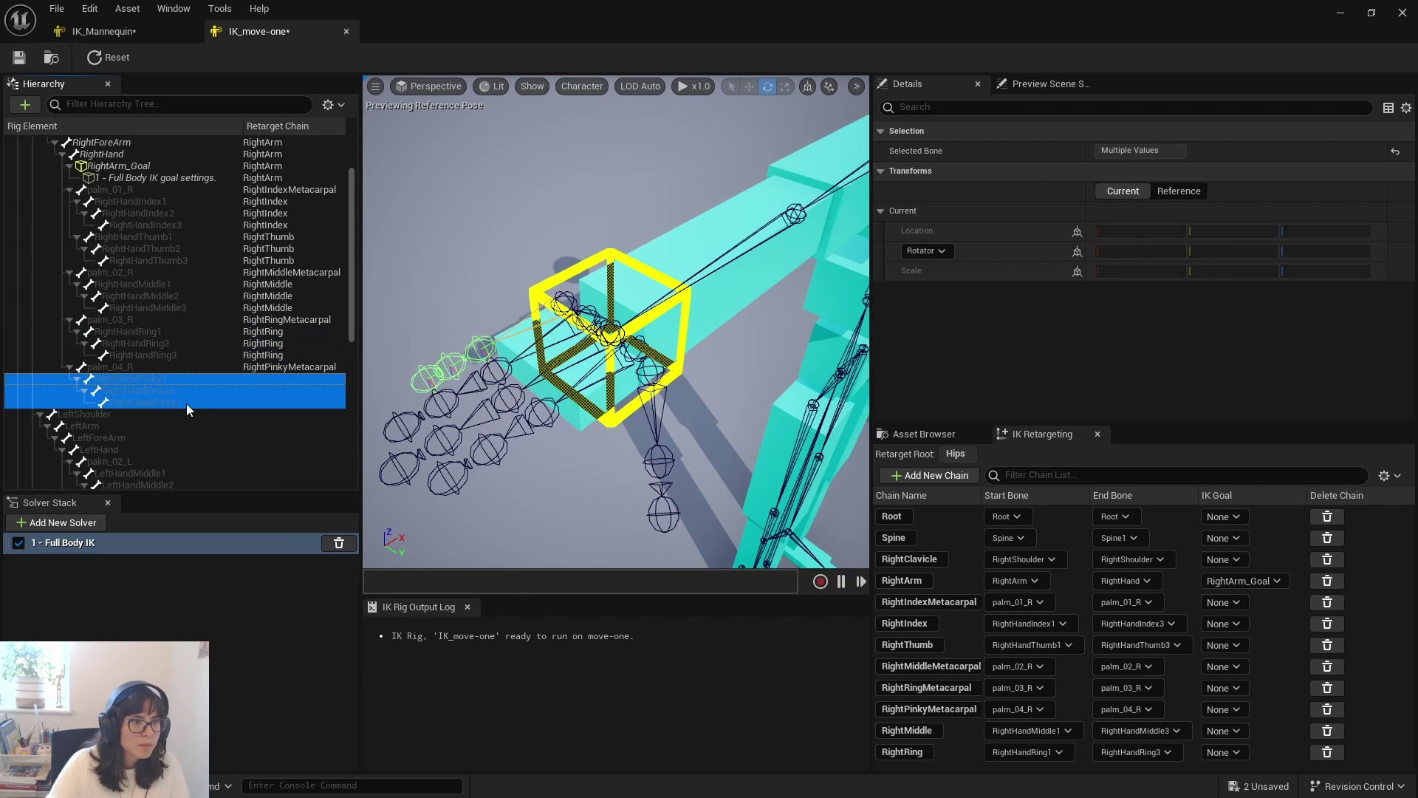
{"action": "right_click", "coordinate": [183, 402]}
{"action": "left_click", "coordinate": [242, 653]}
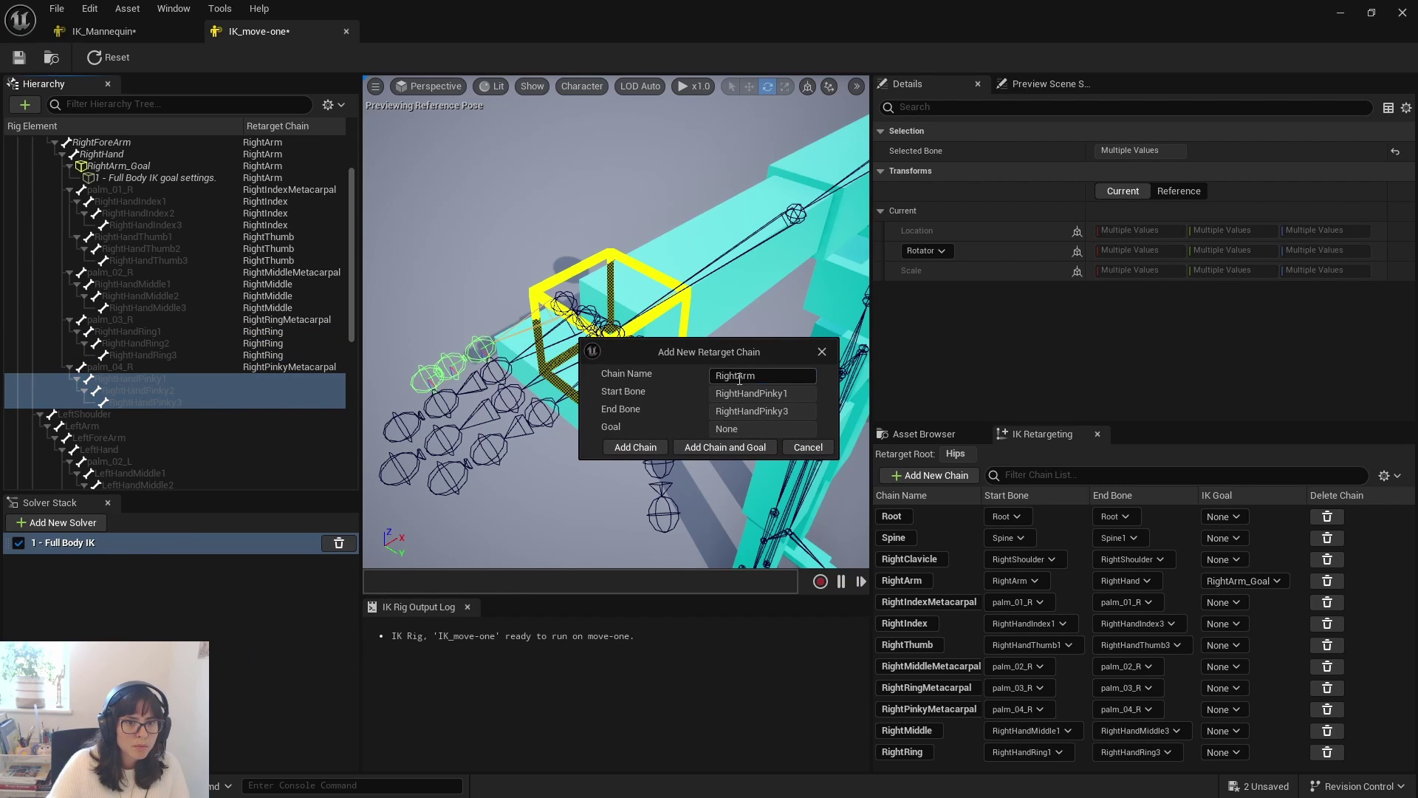
{"action": "left_click_drag", "start_coordinate": [739, 377], "coordinate": [780, 378]}
{"action": "type", "text": "Pinky"}
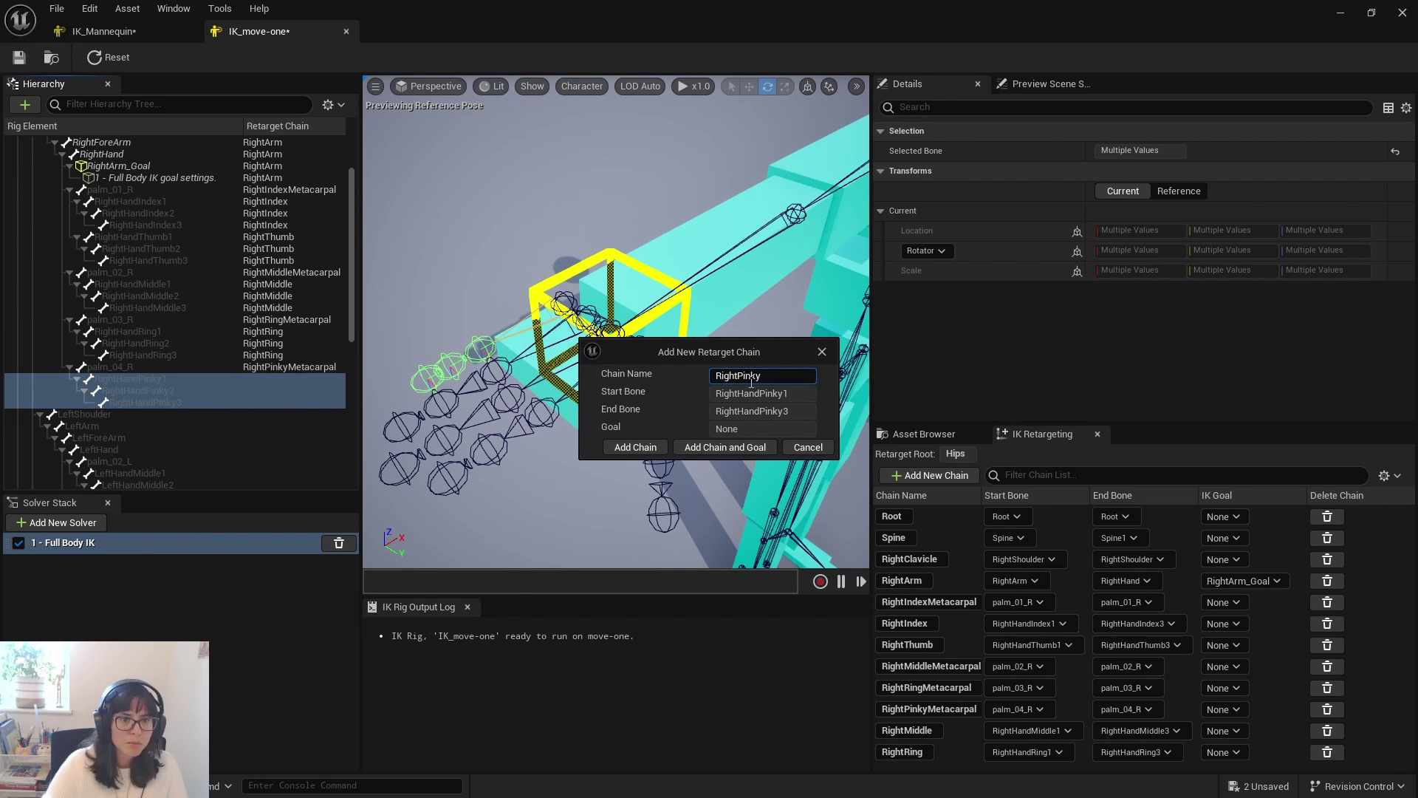
{"action": "left_click", "coordinate": [625, 449]}
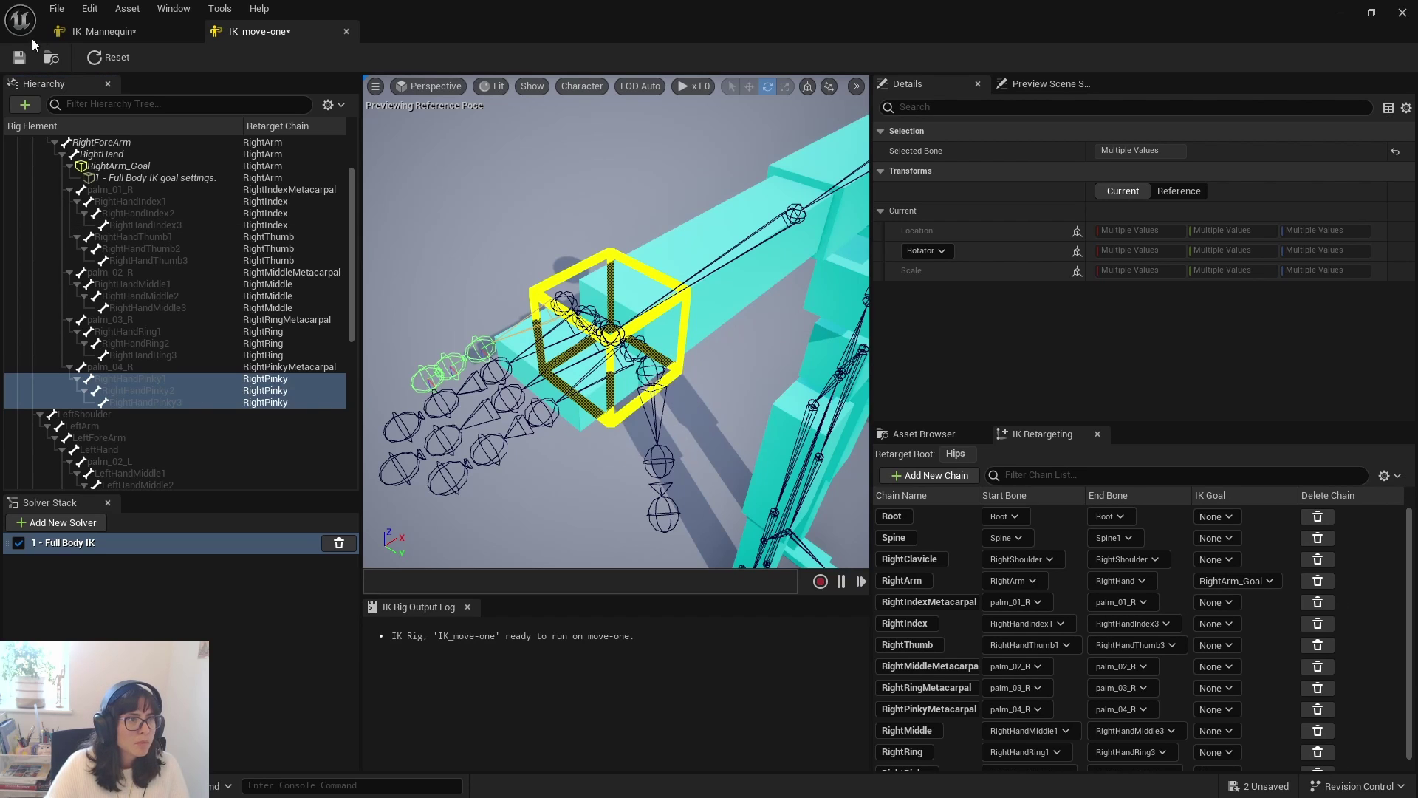
{"action": "left_click", "coordinate": [18, 57]}
- Select all right-side retarget chains from RightClavicle to RightPinky to review their bones in the viewport
{"action": "left_click", "coordinate": [154, 414]}
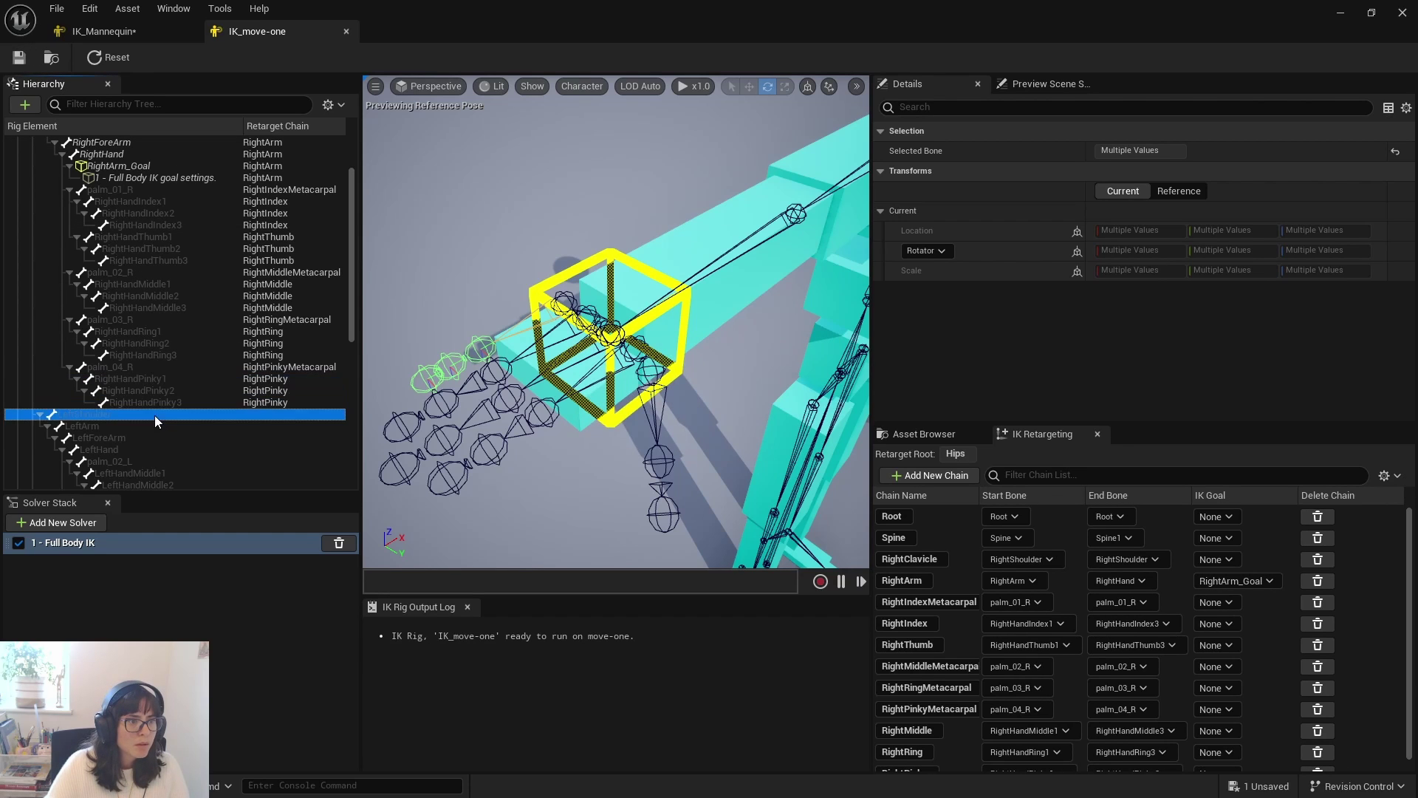
{"action": "left_click", "coordinate": [178, 402]}
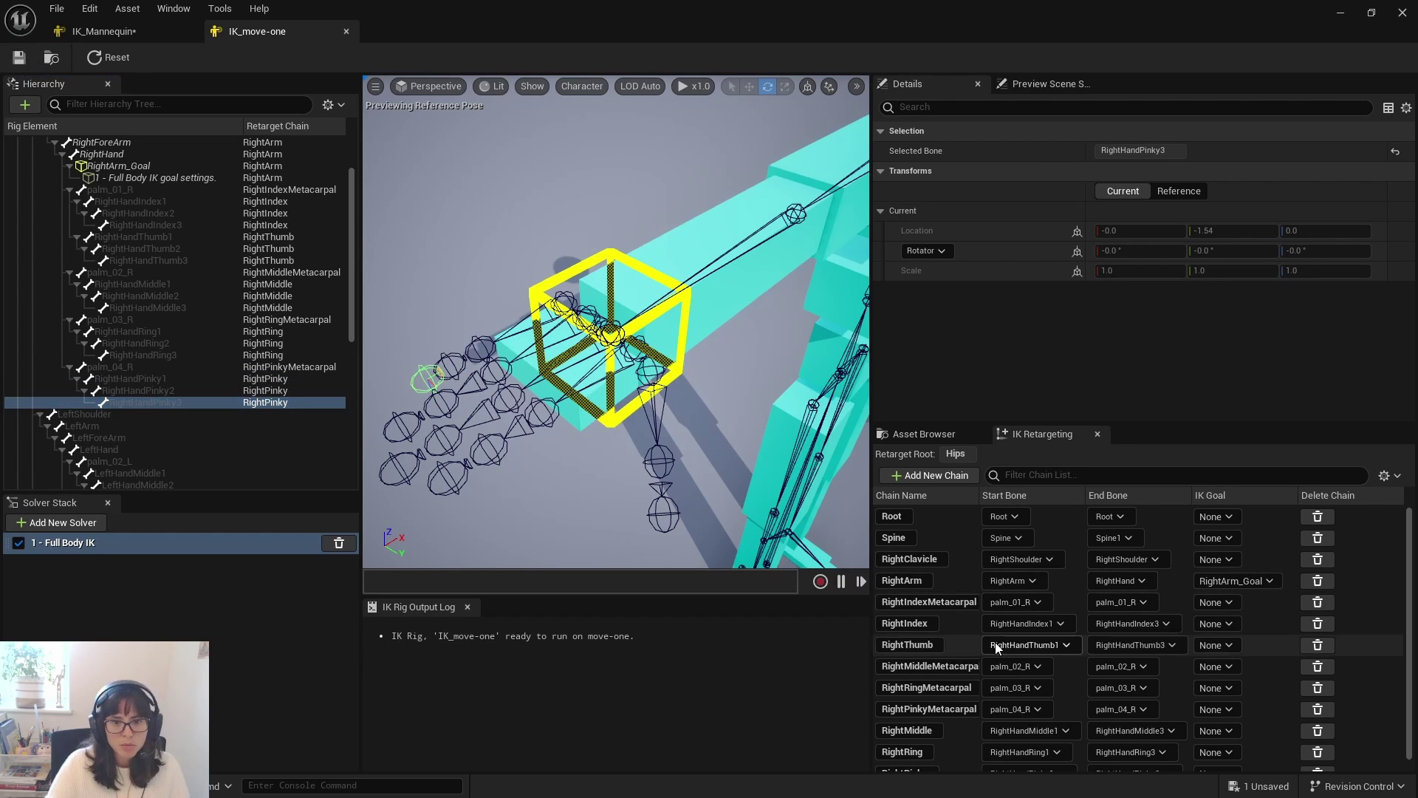
{"action": "left_click", "coordinate": [948, 560]}
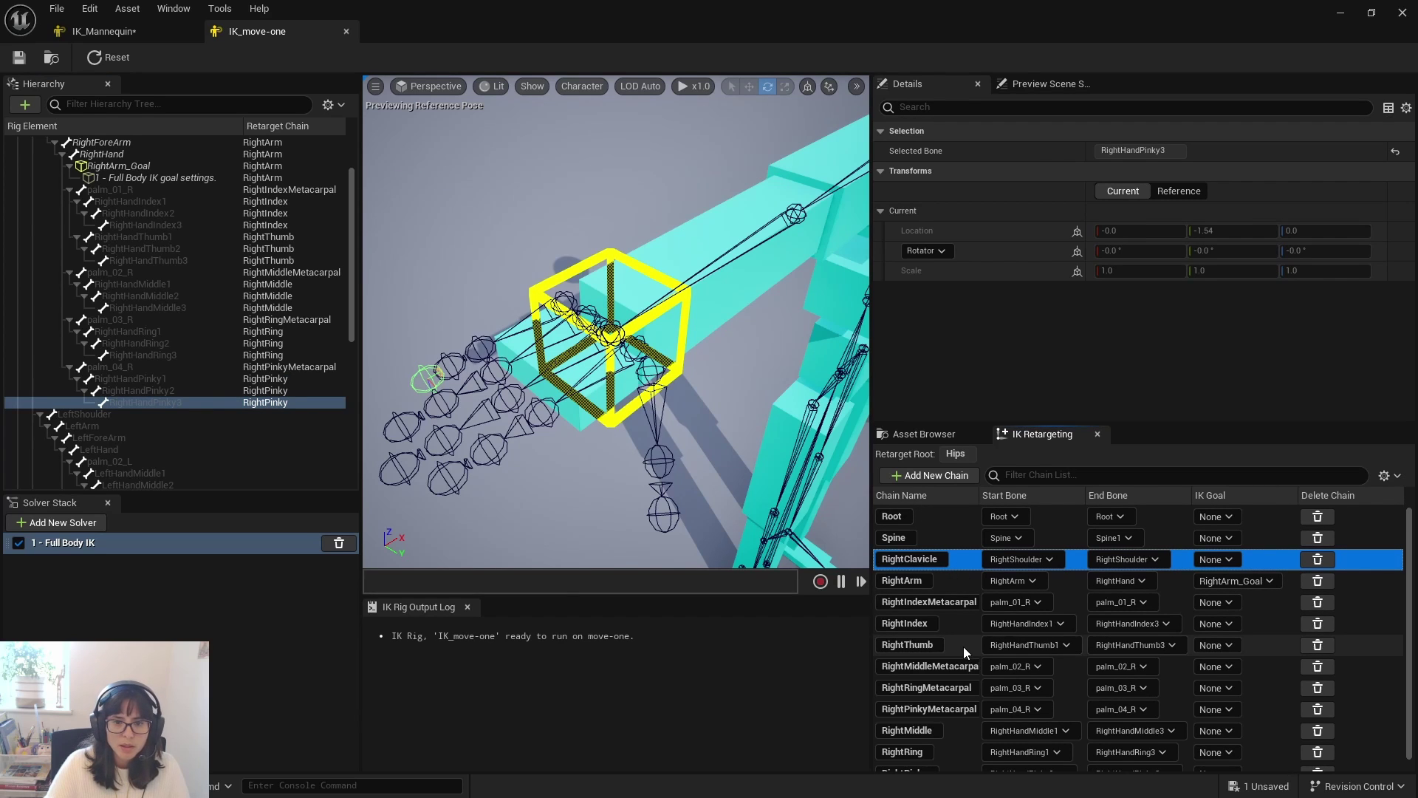
{"action": "scroll", "coordinate": [964, 646], "scroll_direction": "down", "scroll_amount": 1}
{"action": "left_click", "coordinate": [951, 761], "text": "shift"}
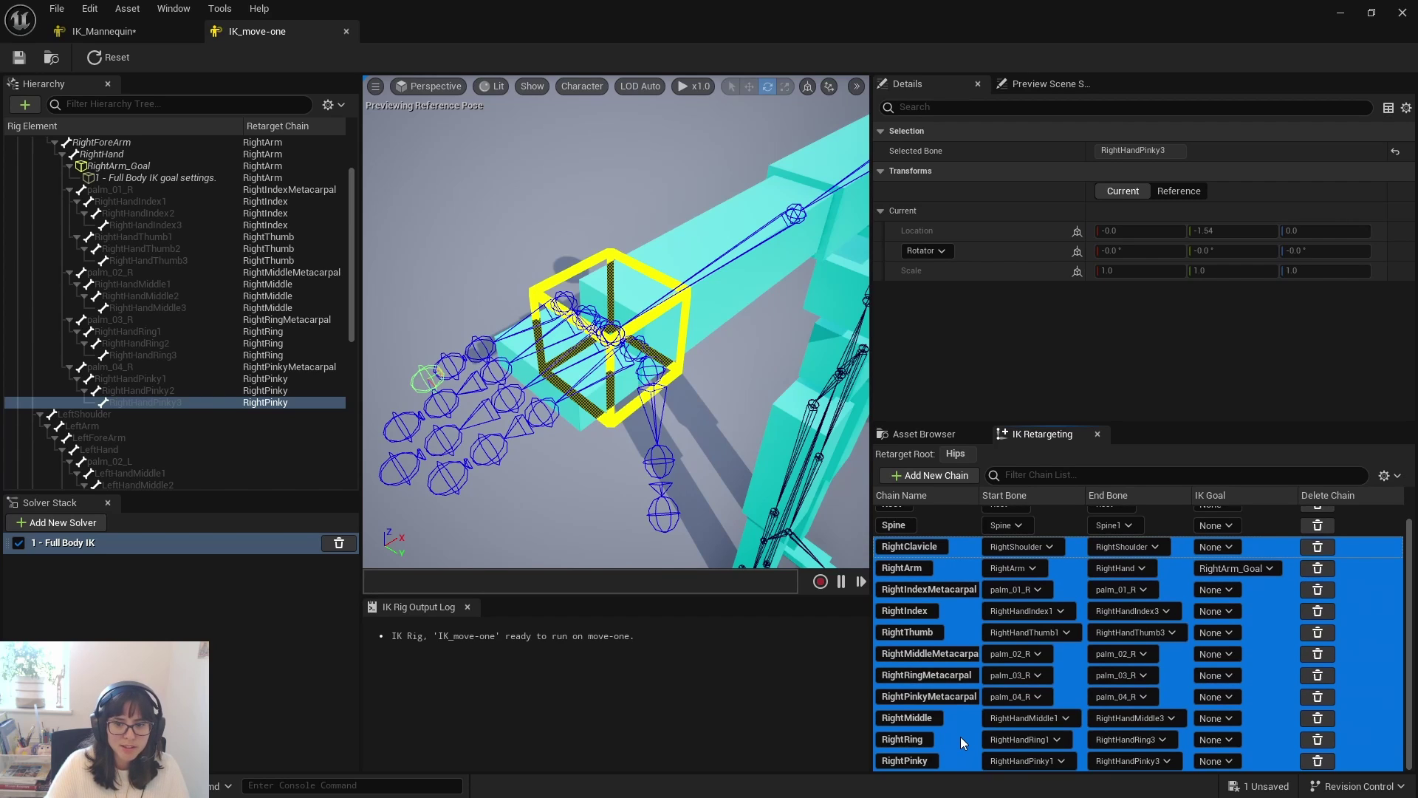
- Mirror the selected right-side retarget chains, adding LeftArm from LeftArm to LeftHand with RightArm_Goal as its goal
{"action": "right_click", "coordinate": [960, 737]}
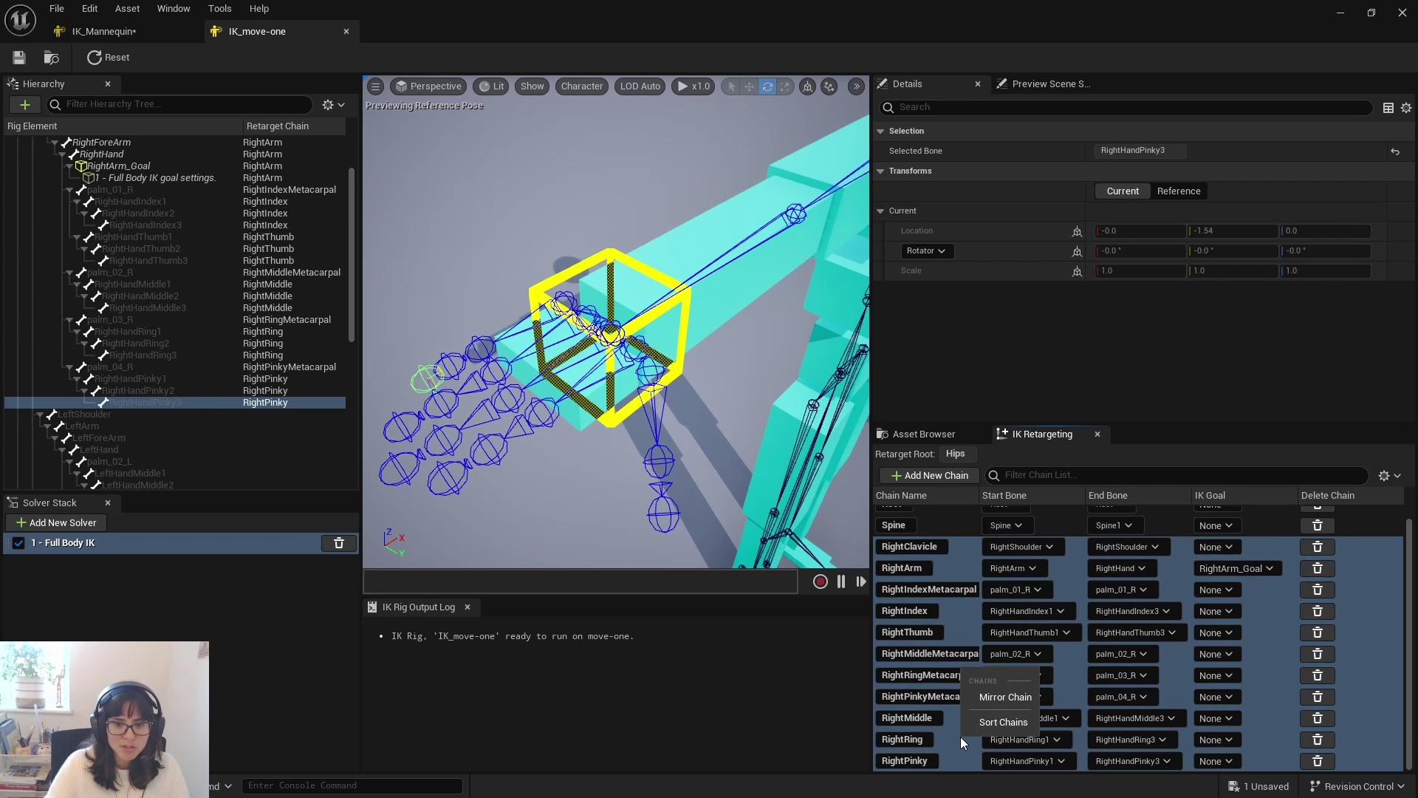
{"action": "left_click", "coordinate": [1001, 698]}
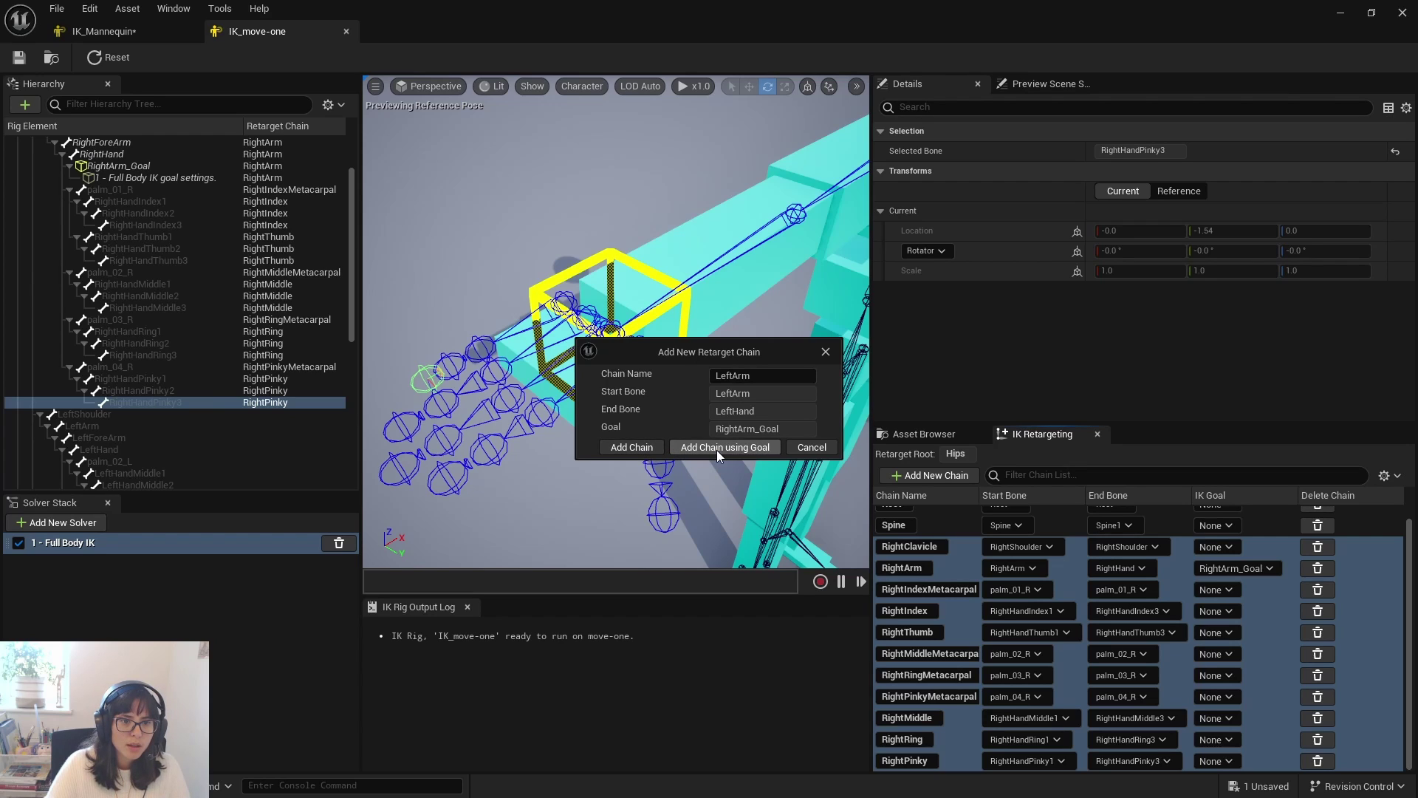
{"action": "mouse_move", "coordinate": [718, 427]}
{"action": "left_mouse_down"}
{"action": "mouse_move", "coordinate": [788, 429]}
{"action": "mouse_move", "coordinate": [698, 431]}
{"action": "left_mouse_up"}
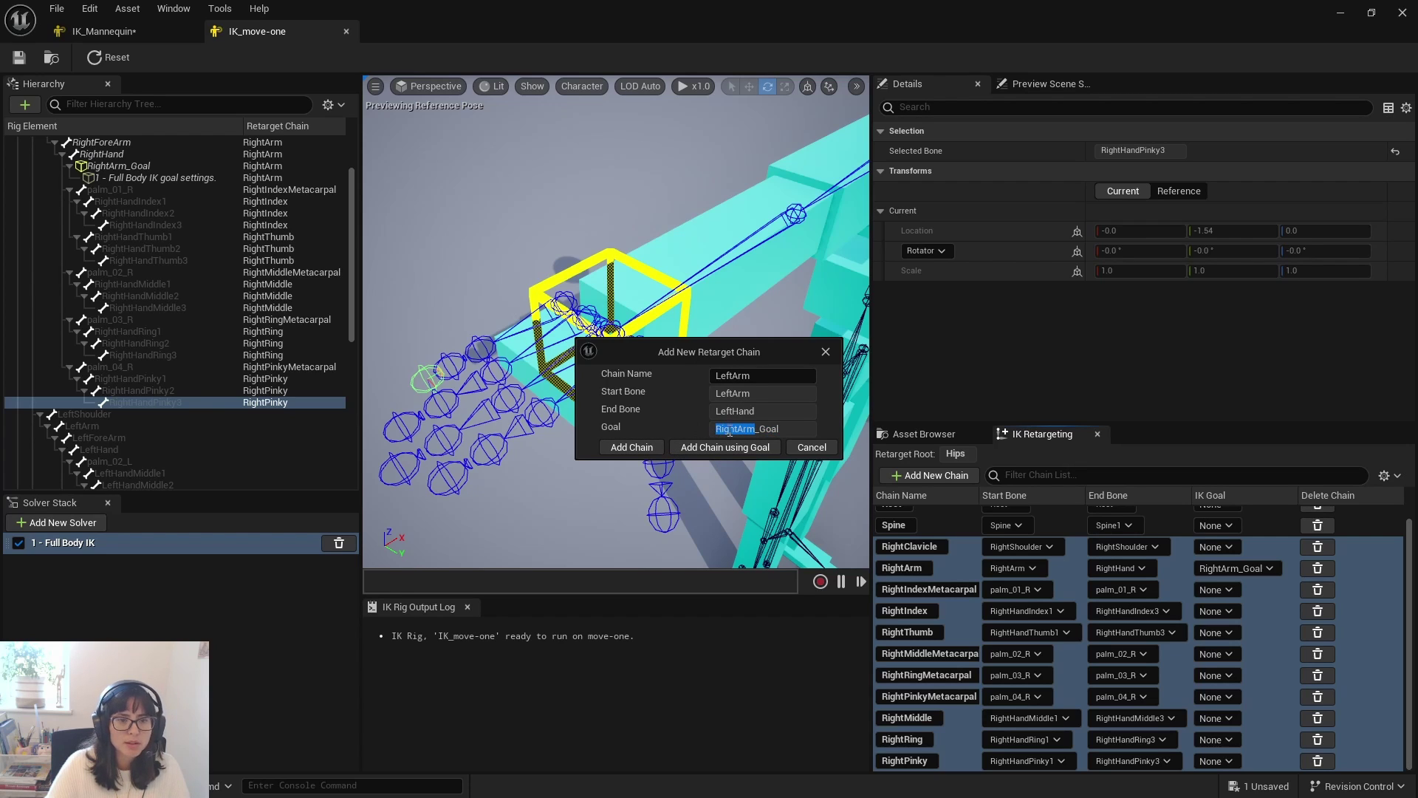
{"action": "left_click", "coordinate": [728, 432]}
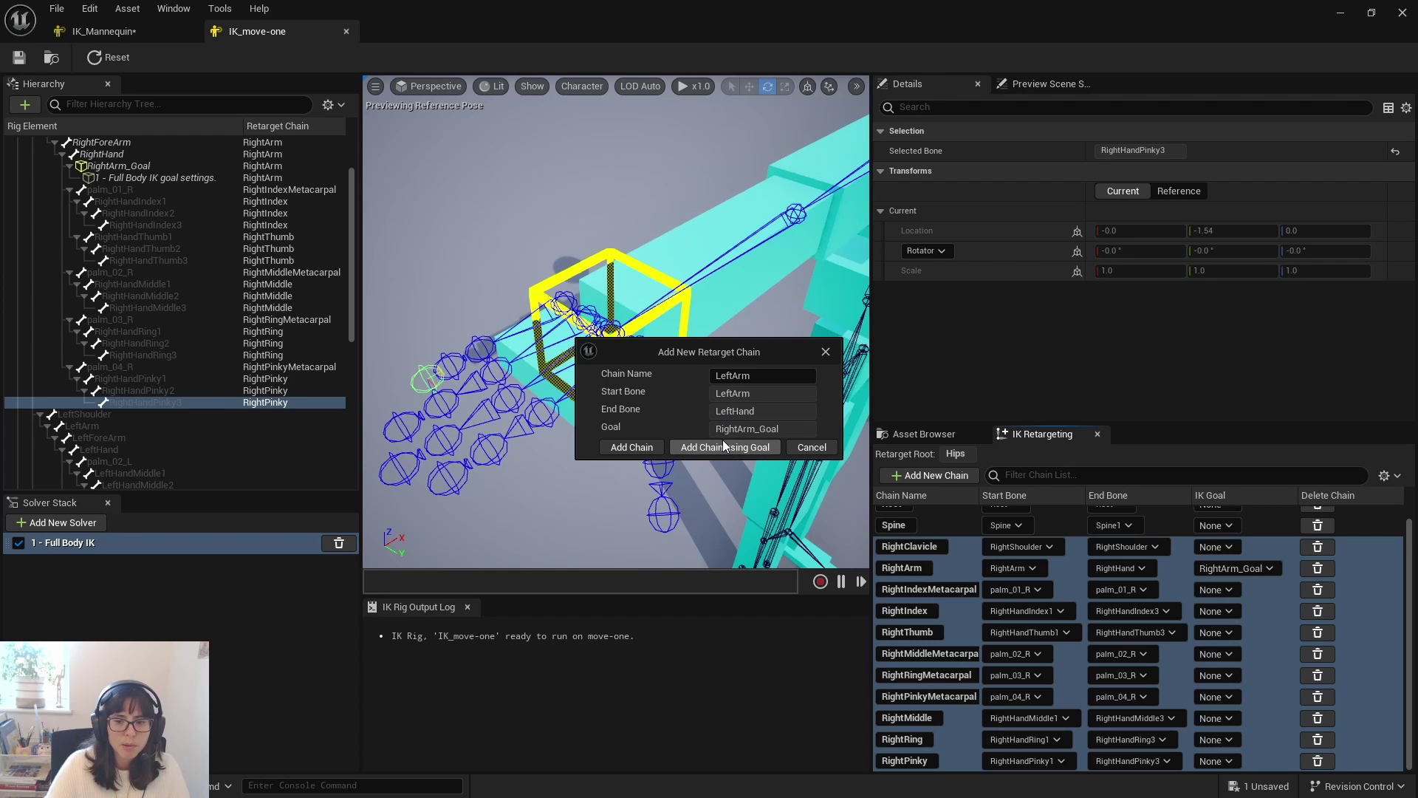
{"action": "left_click", "coordinate": [724, 447]}
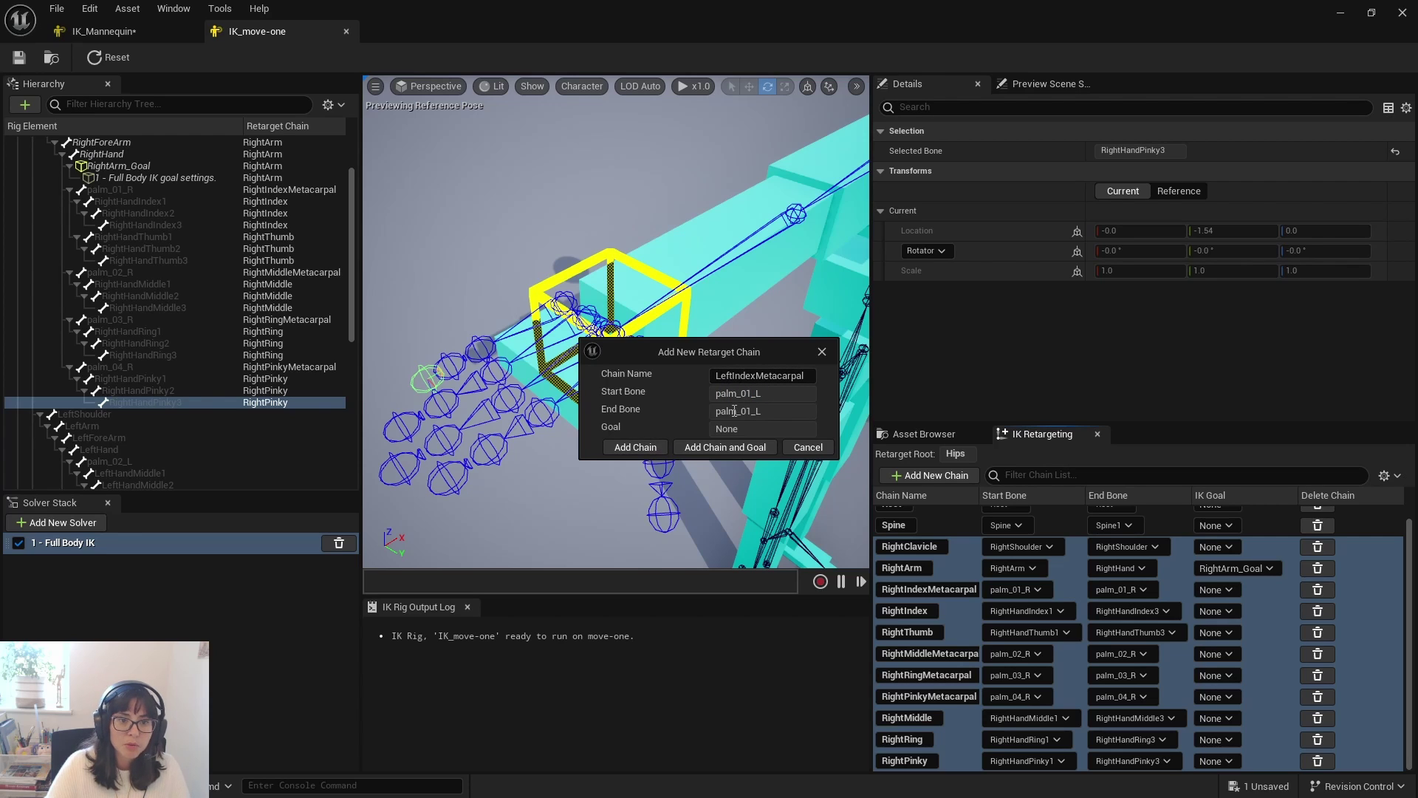
- Add the mirrored left metacarpal, index, thumb, middle, ring and pinky retarget chains without goals
{"action": "left_click", "coordinate": [628, 449]}
{"action": "left_click", "coordinate": [628, 449]}
{"action": "left_click", "coordinate": [628, 450]}
{"action": "left_click", "coordinate": [628, 449]}
{"action": "left_click", "coordinate": [628, 449]}
{"action": "left_click", "coordinate": [628, 449]}
{"action": "left_click", "coordinate": [628, 449]}
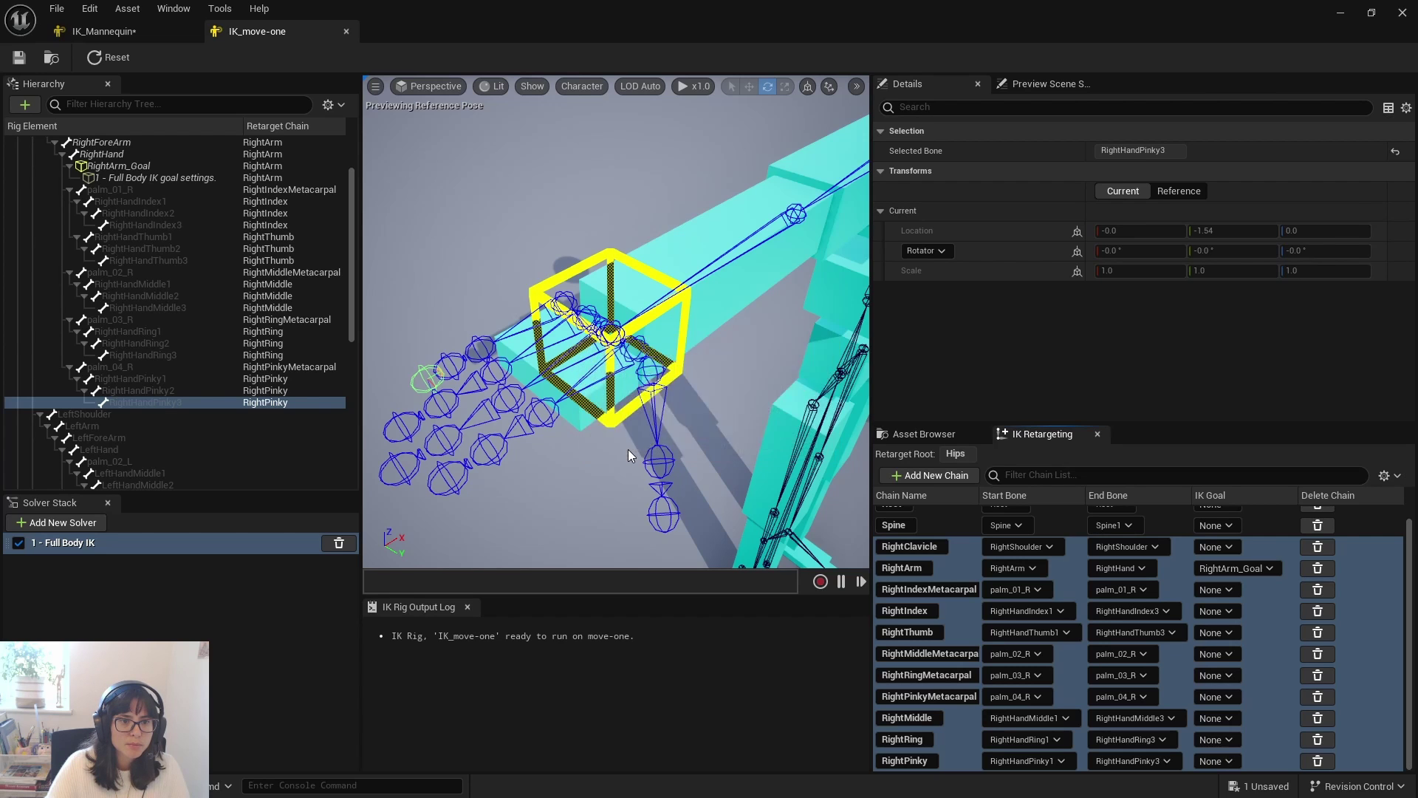
{"action": "left_click", "coordinate": [628, 449]}
{"action": "left_click", "coordinate": [628, 449]}
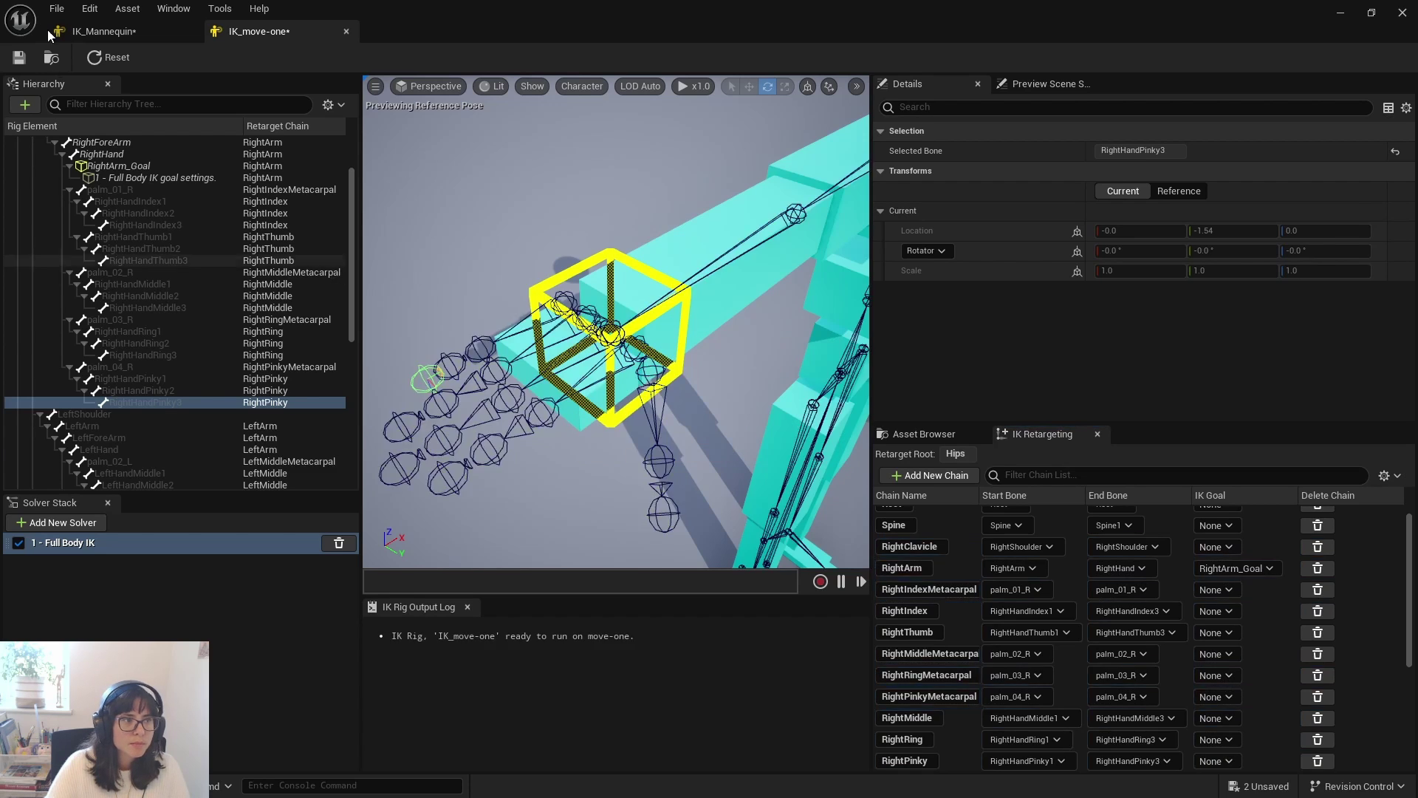
- Examine the skeleton's left arm and hand in the viewport and review the mirrored left-side chains
{"action": "scroll", "coordinate": [595, 416], "scroll_direction": "down", "scroll_amount": 8}
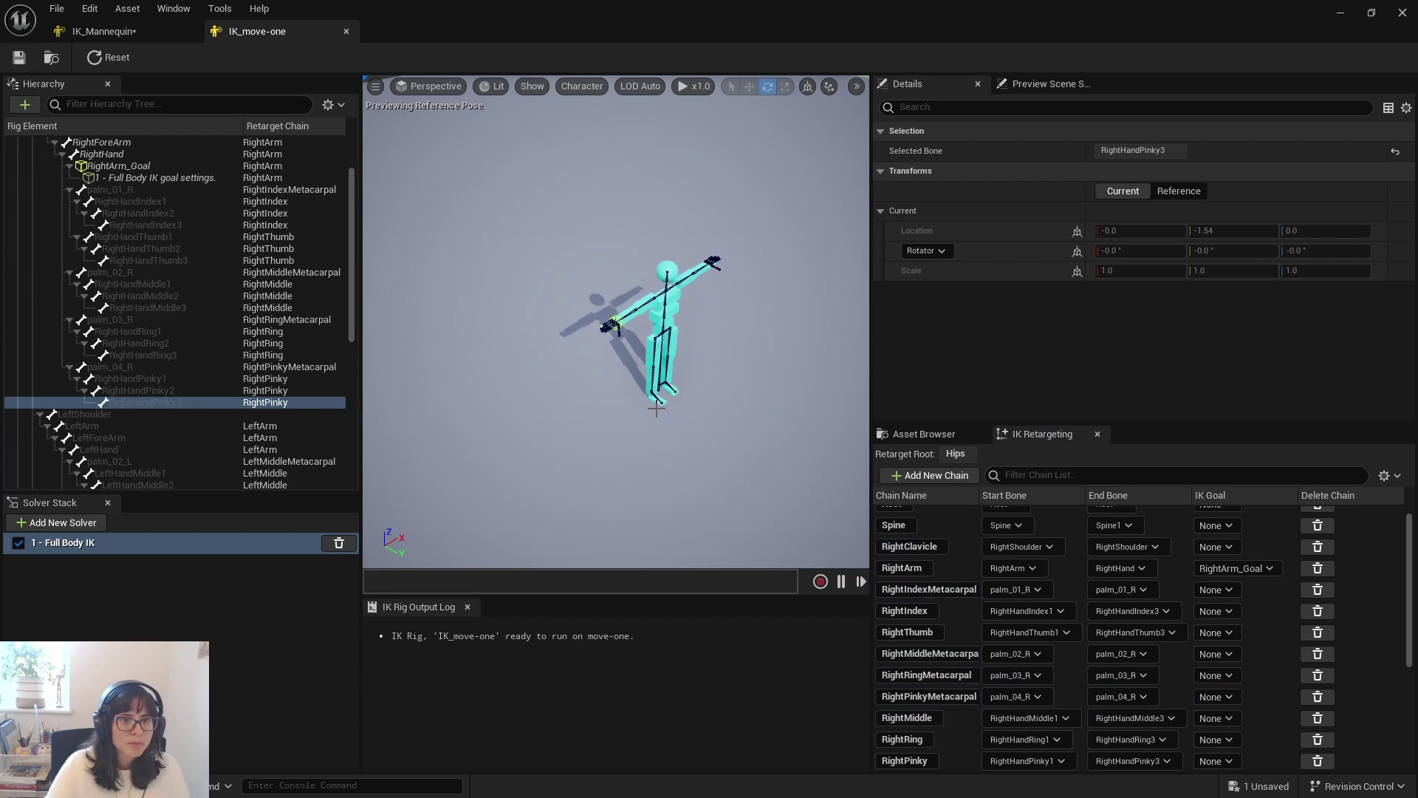
{"action": "left_click_drag", "start_coordinate": [730, 379], "coordinate": [628, 403], "text": "alt"}
{"action": "scroll", "coordinate": [938, 706], "scroll_direction": "down", "scroll_amount": 1}
{"action": "scroll", "coordinate": [938, 705], "scroll_direction": "down", "scroll_amount": 4}
{"action": "left_click_drag", "start_coordinate": [751, 402], "coordinate": [695, 377], "text": "alt"}
{"action": "middle_click_drag", "start_coordinate": [695, 377], "coordinate": [625, 382]}
{"action": "scroll", "coordinate": [625, 381], "scroll_direction": "up", "scroll_amount": 7}
{"action": "left_click_drag", "start_coordinate": [625, 382], "coordinate": [613, 337], "text": "alt"}
{"action": "scroll", "coordinate": [115, 431], "scroll_direction": "down", "scroll_amount": 2}
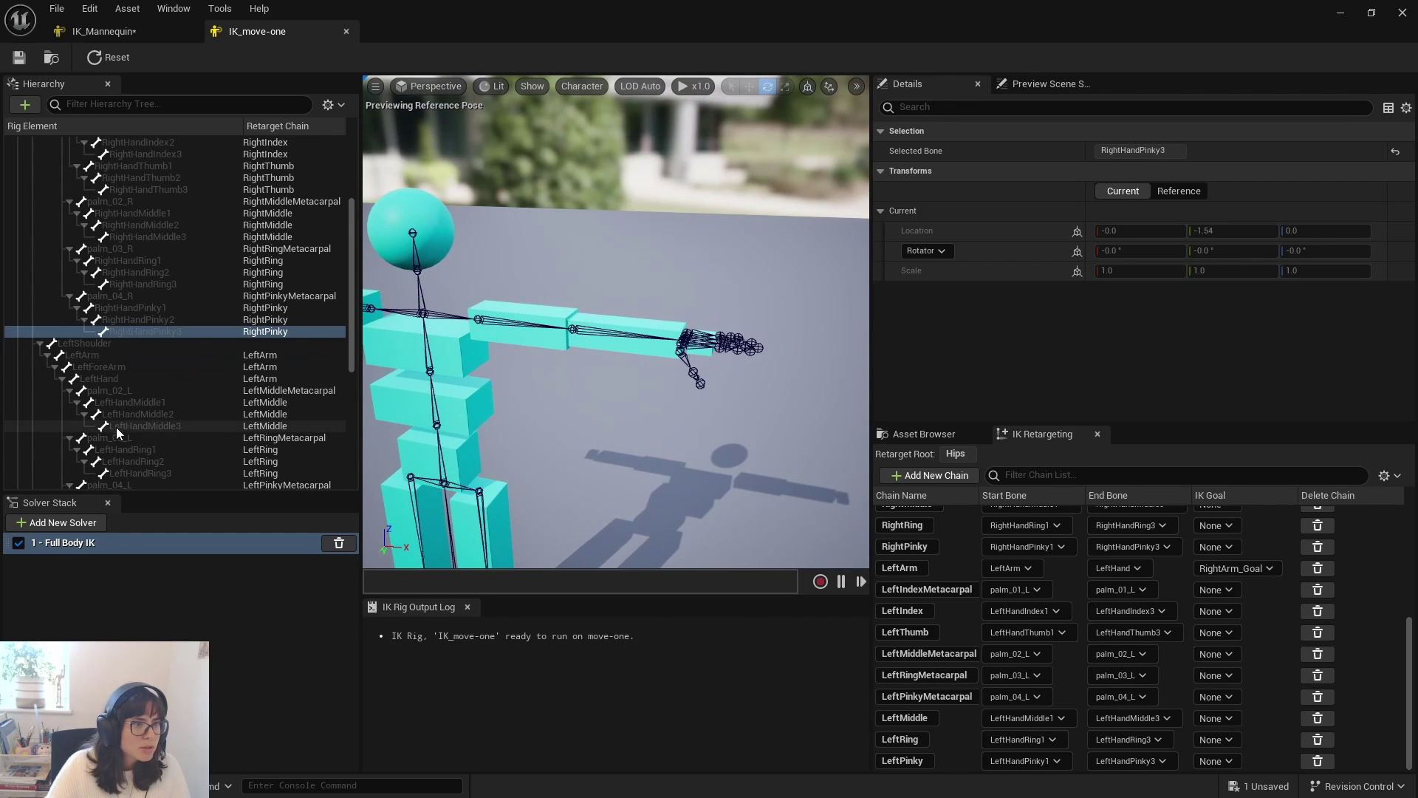
- Create a new IK goal on the LeftHand bone, assign it to the LeftArm retarget chain, and save the rig
{"action": "left_click", "coordinate": [148, 378]}
{"action": "left_click", "coordinate": [136, 343]}
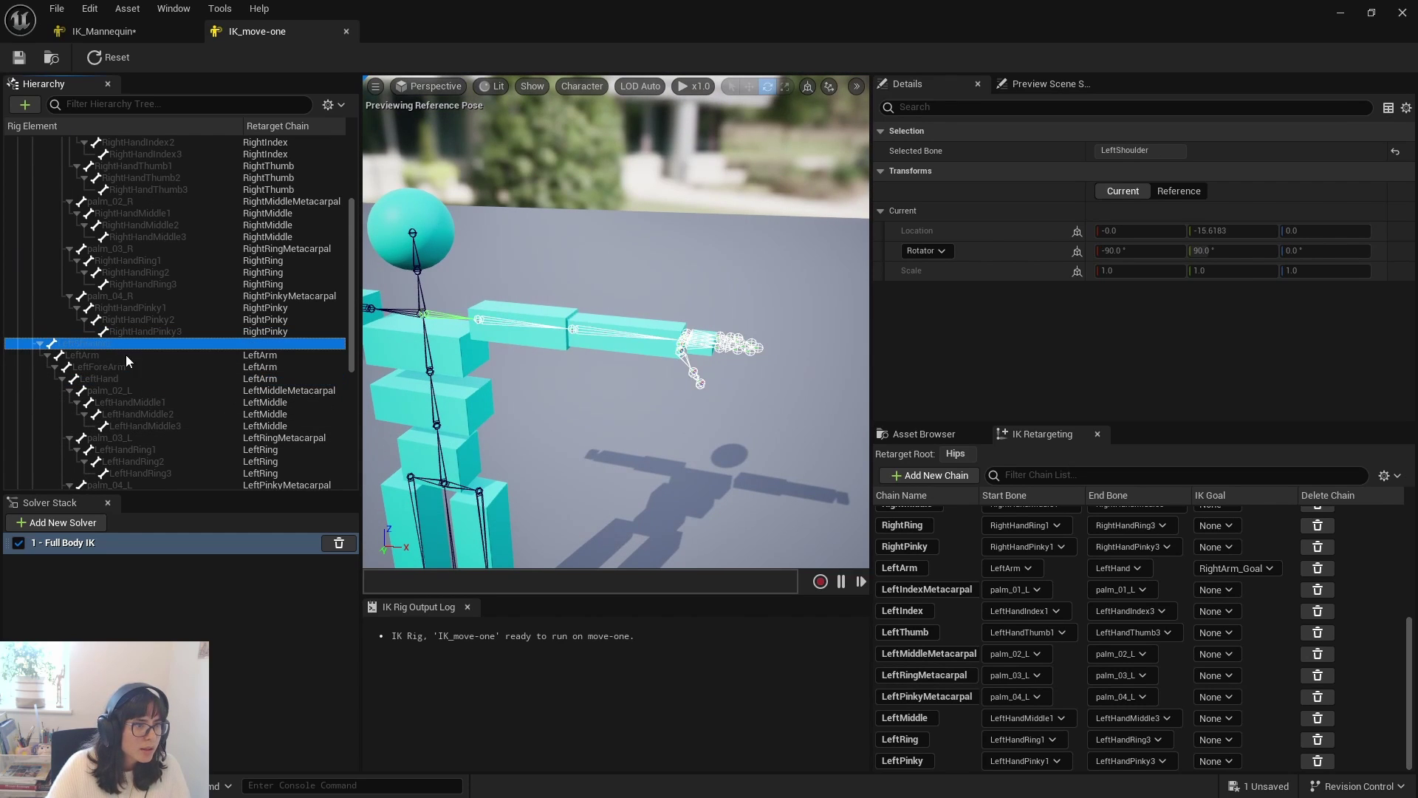
{"action": "left_click", "coordinate": [124, 379]}
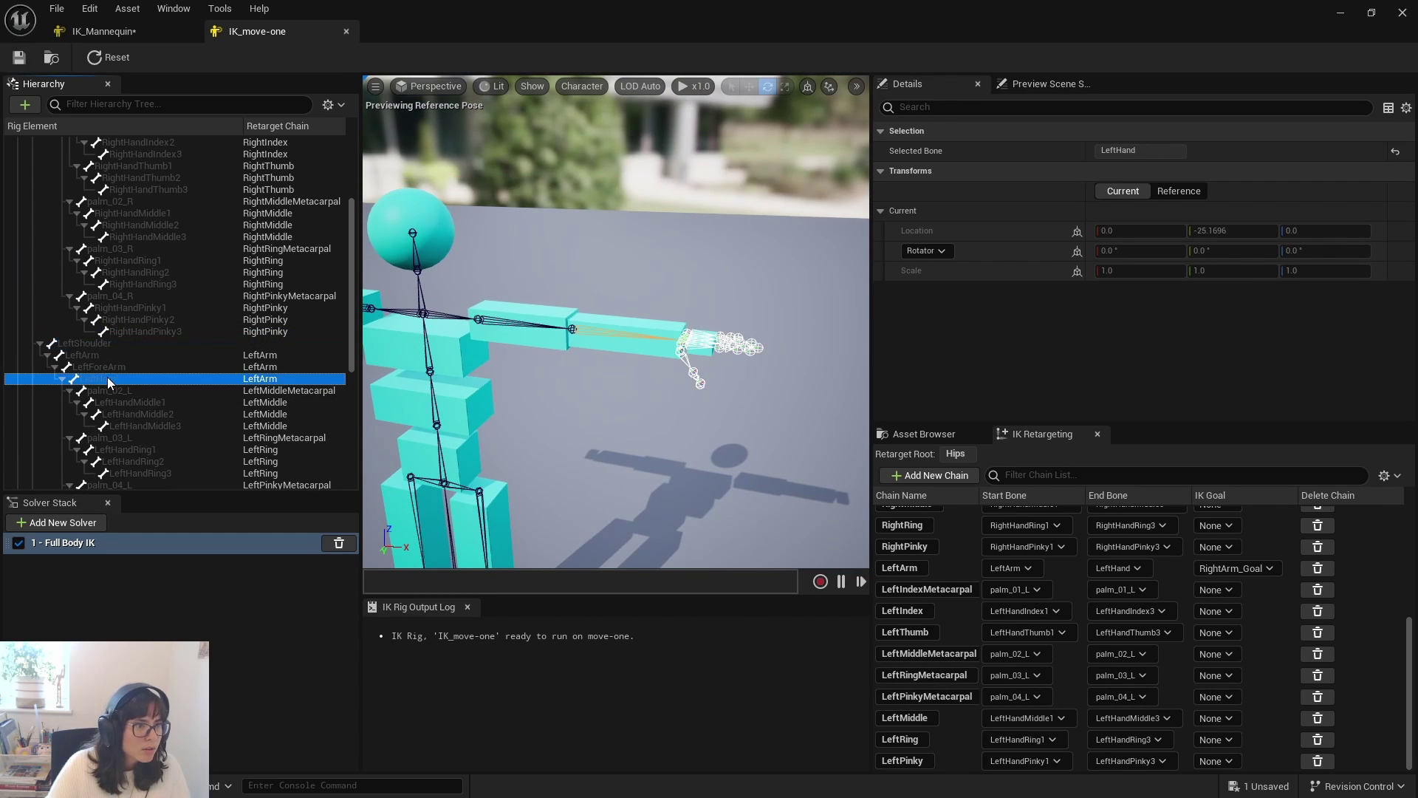
{"action": "right_click", "coordinate": [129, 379]}
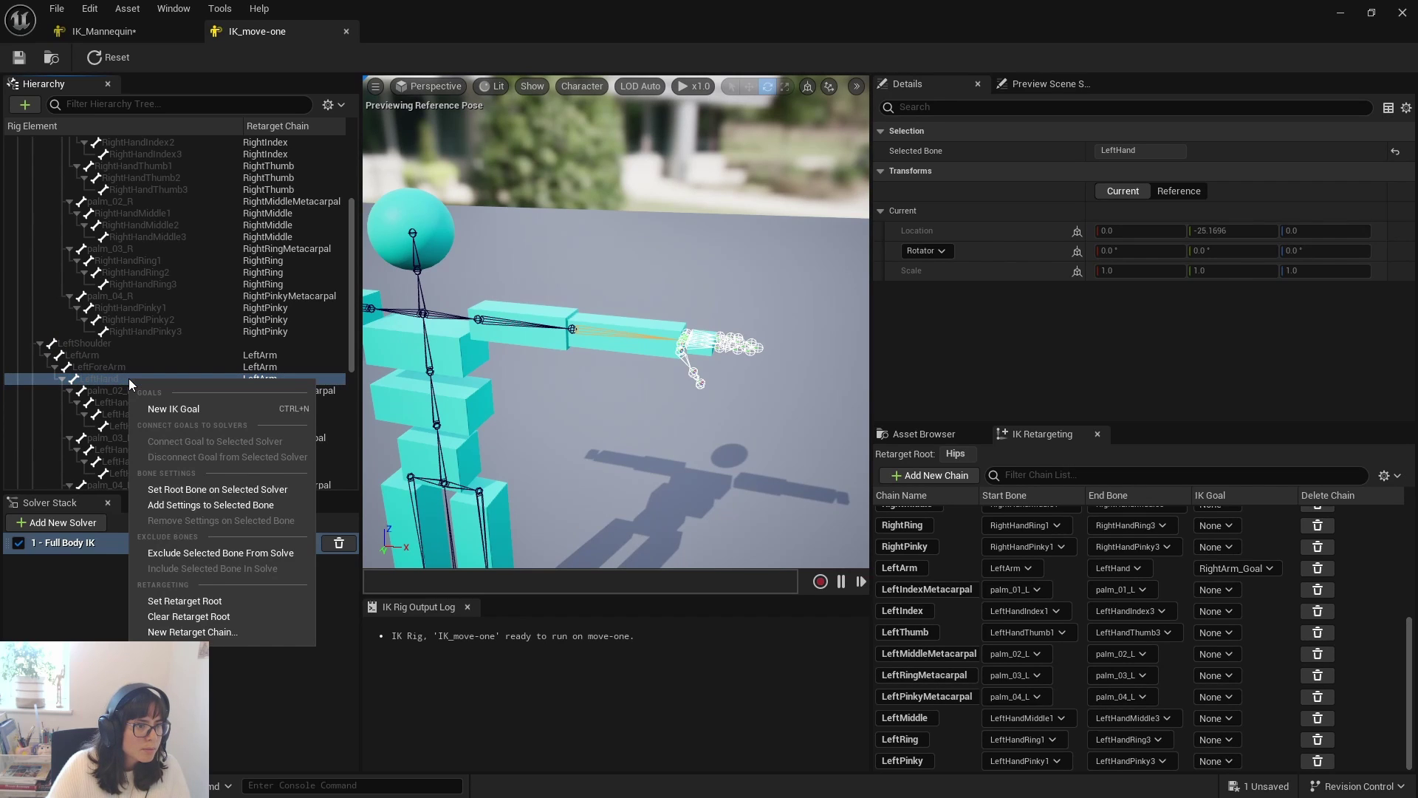
{"action": "left_click", "coordinate": [179, 409]}
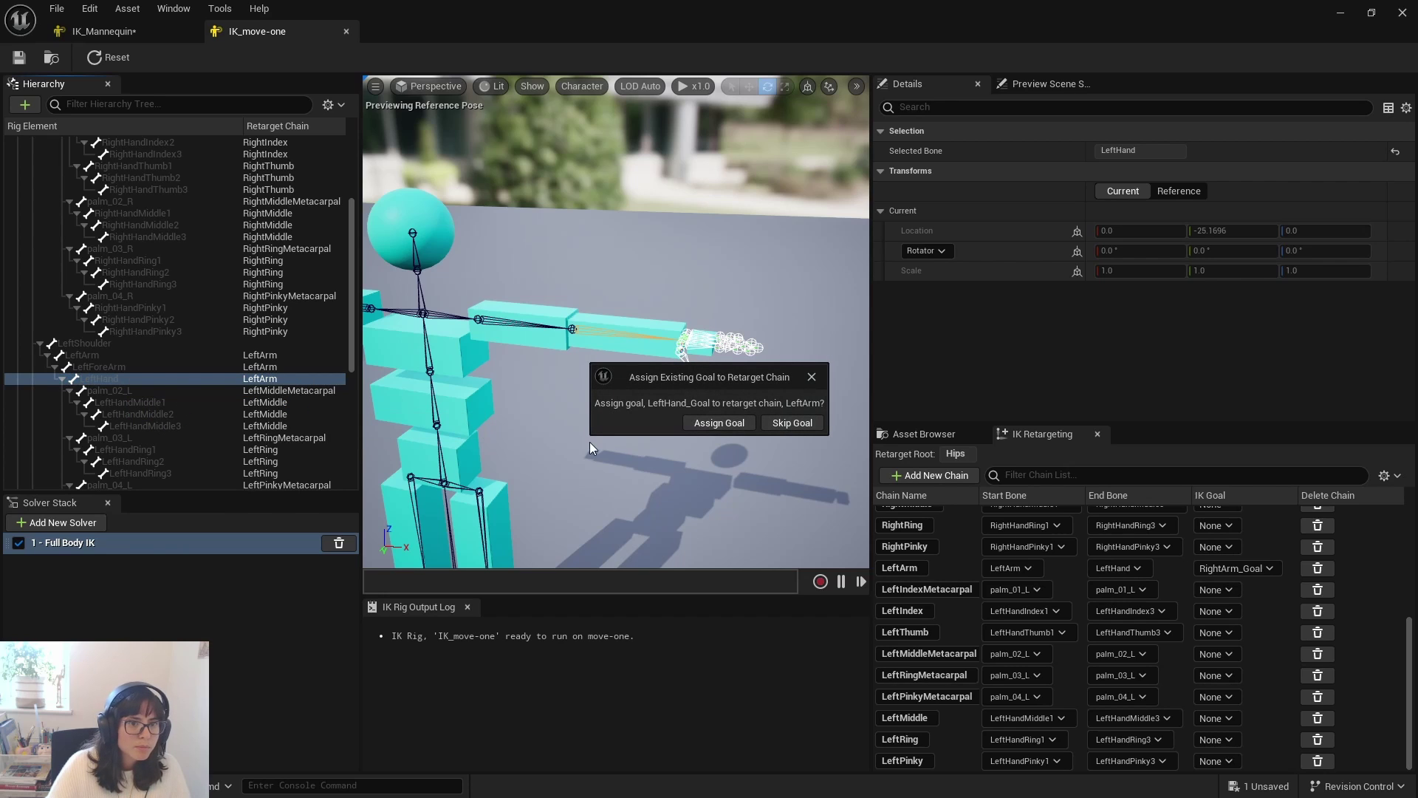
{"action": "left_click", "coordinate": [714, 422]}
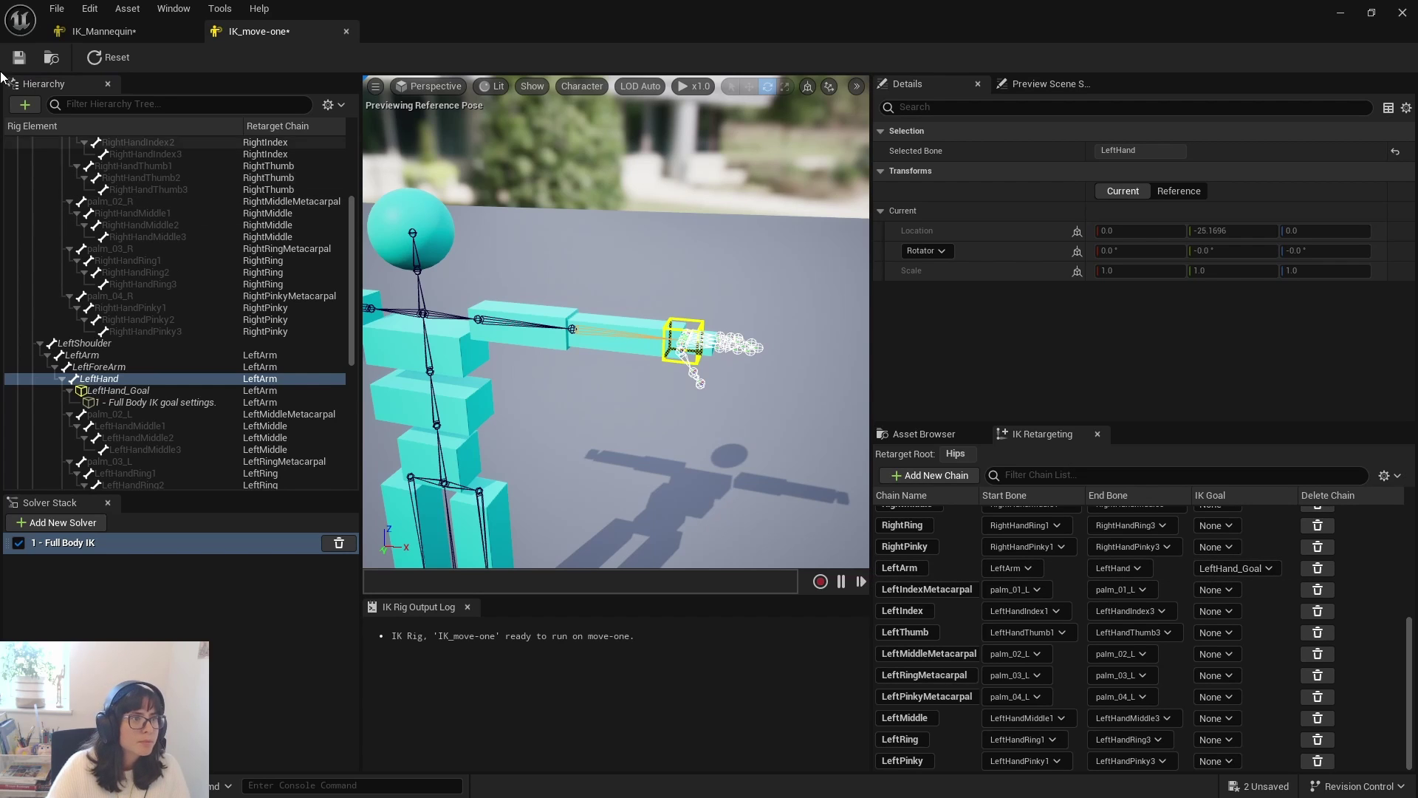
{"action": "left_click", "coordinate": [18, 57]}
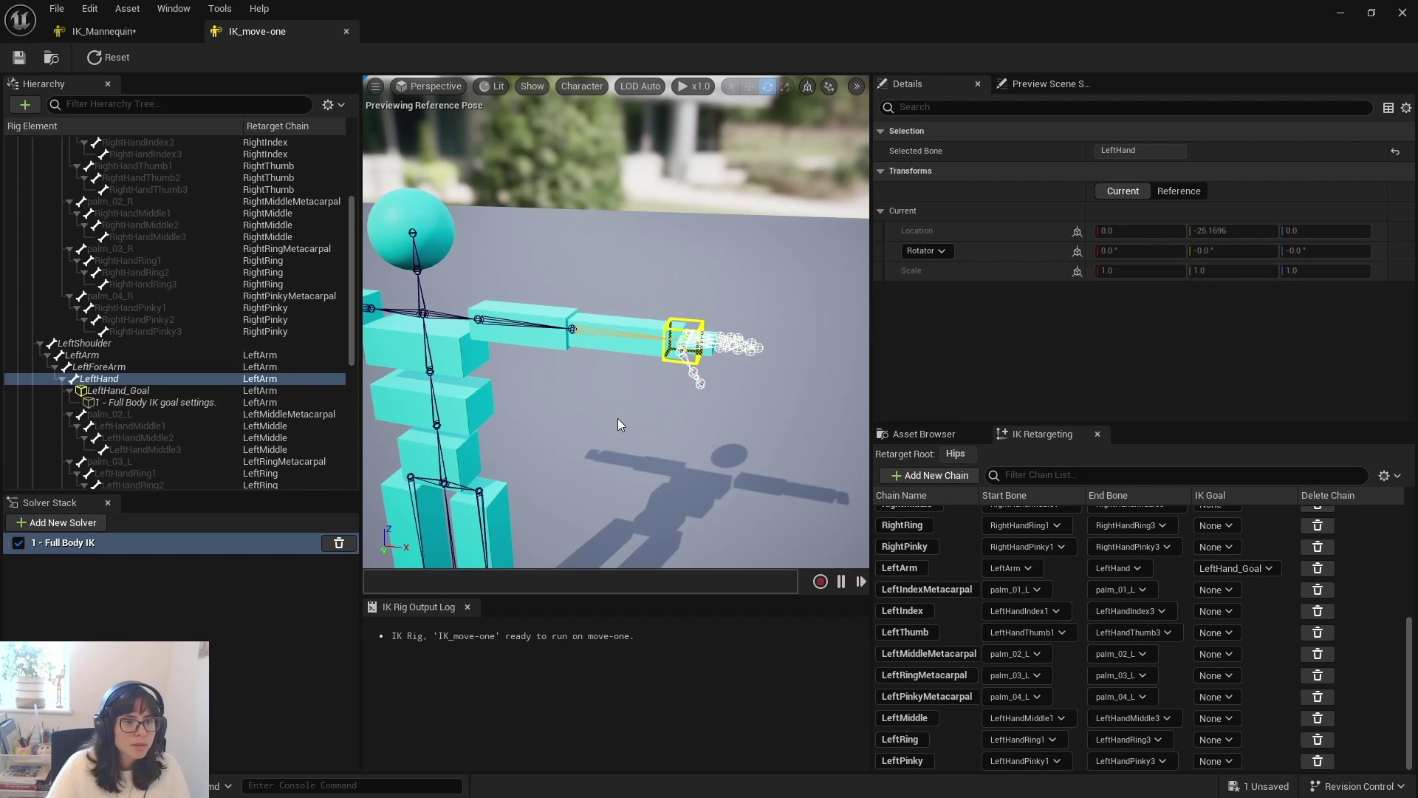
- Add a retarget chain named Head covering the Neck and Head bones, without a goal
{"action": "left_click_drag", "start_coordinate": [614, 424], "coordinate": [561, 384], "text": "alt"}
{"action": "middle_click_drag", "start_coordinate": [614, 424], "coordinate": [650, 244]}
{"action": "middle_click_drag", "start_coordinate": [616, 321], "coordinate": [653, 349]}
{"action": "left_click_drag", "start_coordinate": [652, 348], "coordinate": [724, 349], "text": "alt"}
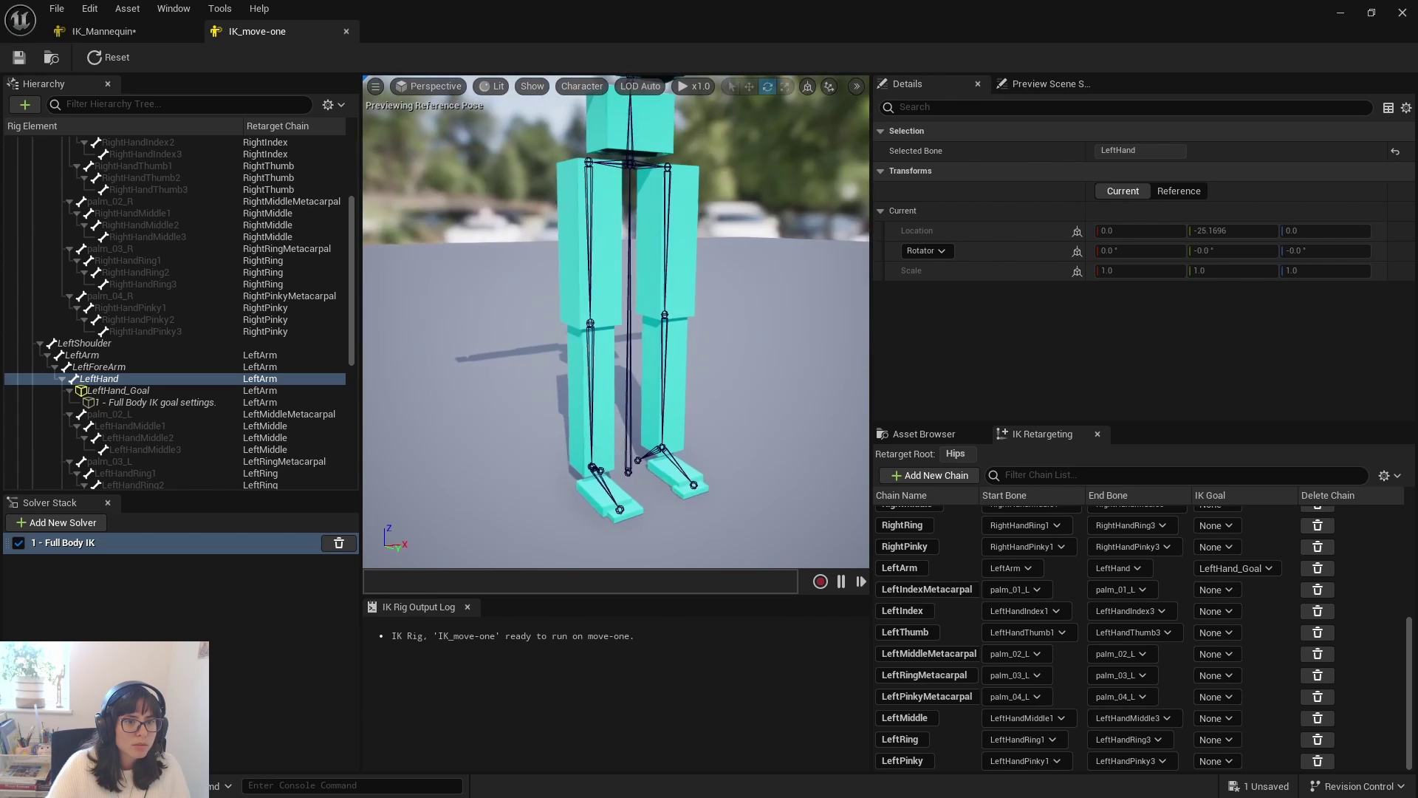
{"action": "left_click_drag", "start_coordinate": [558, 384], "coordinate": [543, 385]}
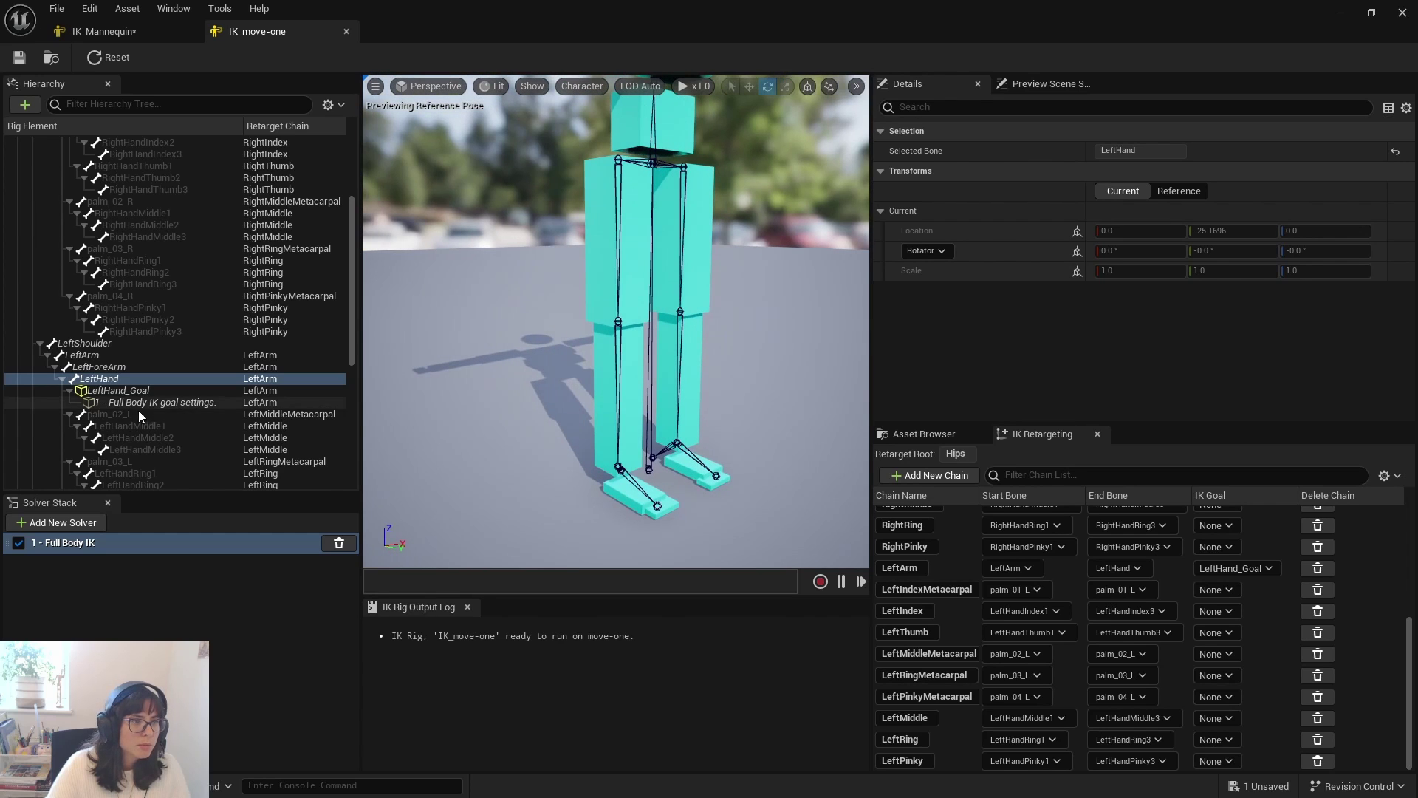
{"action": "scroll", "coordinate": [148, 436], "scroll_direction": "down", "scroll_amount": 5}
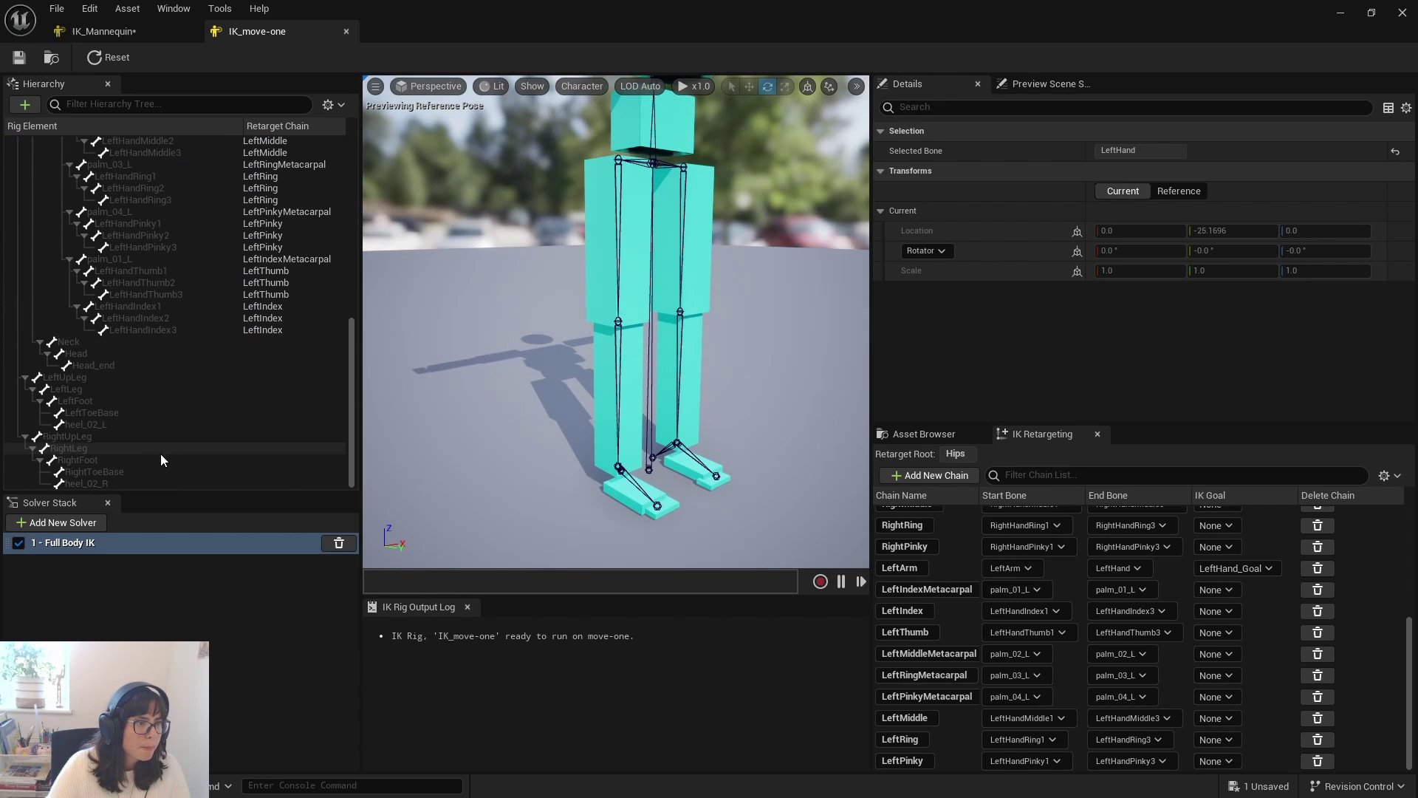
{"action": "left_click", "coordinate": [85, 343]}
{"action": "left_click", "coordinate": [100, 353], "text": "shift"}
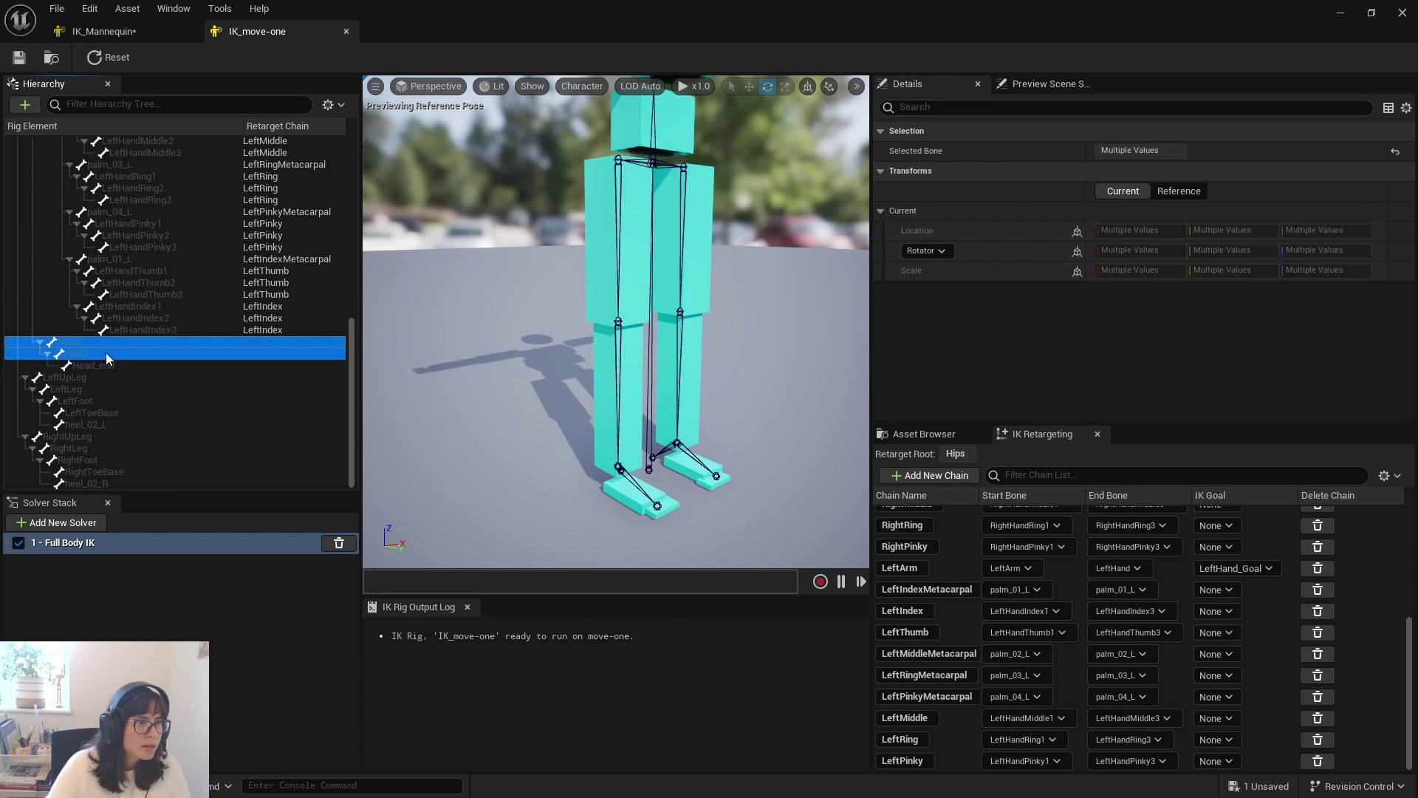
{"action": "right_click", "coordinate": [104, 352]}
{"action": "left_click", "coordinate": [179, 611]}
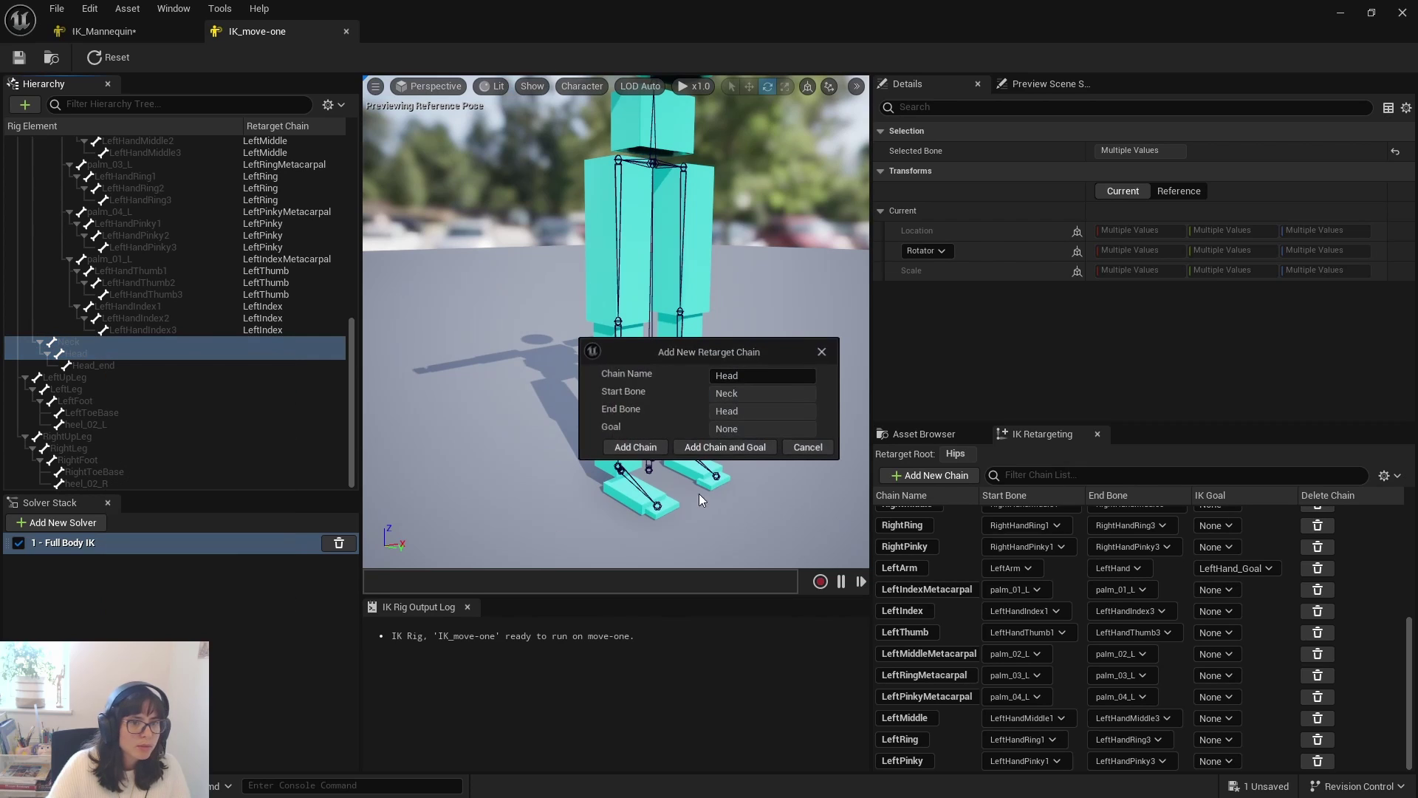
{"action": "left_click", "coordinate": [636, 447]}
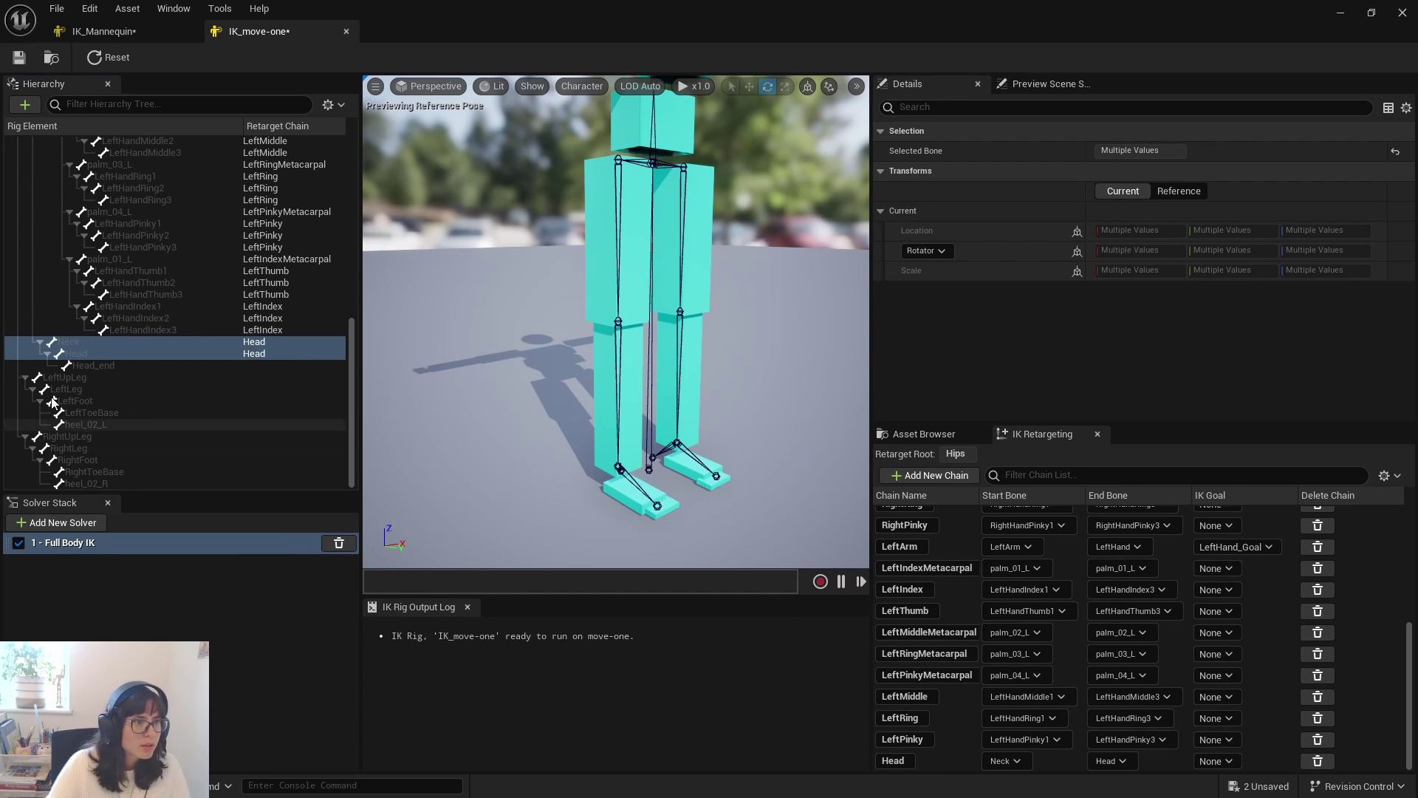
- Add a retarget chain named LeftLeg from LeftUpLeg to LeftFoot without a goal
{"action": "left_click", "coordinate": [74, 379]}
{"action": "left_click", "coordinate": [124, 400], "text": "shift"}
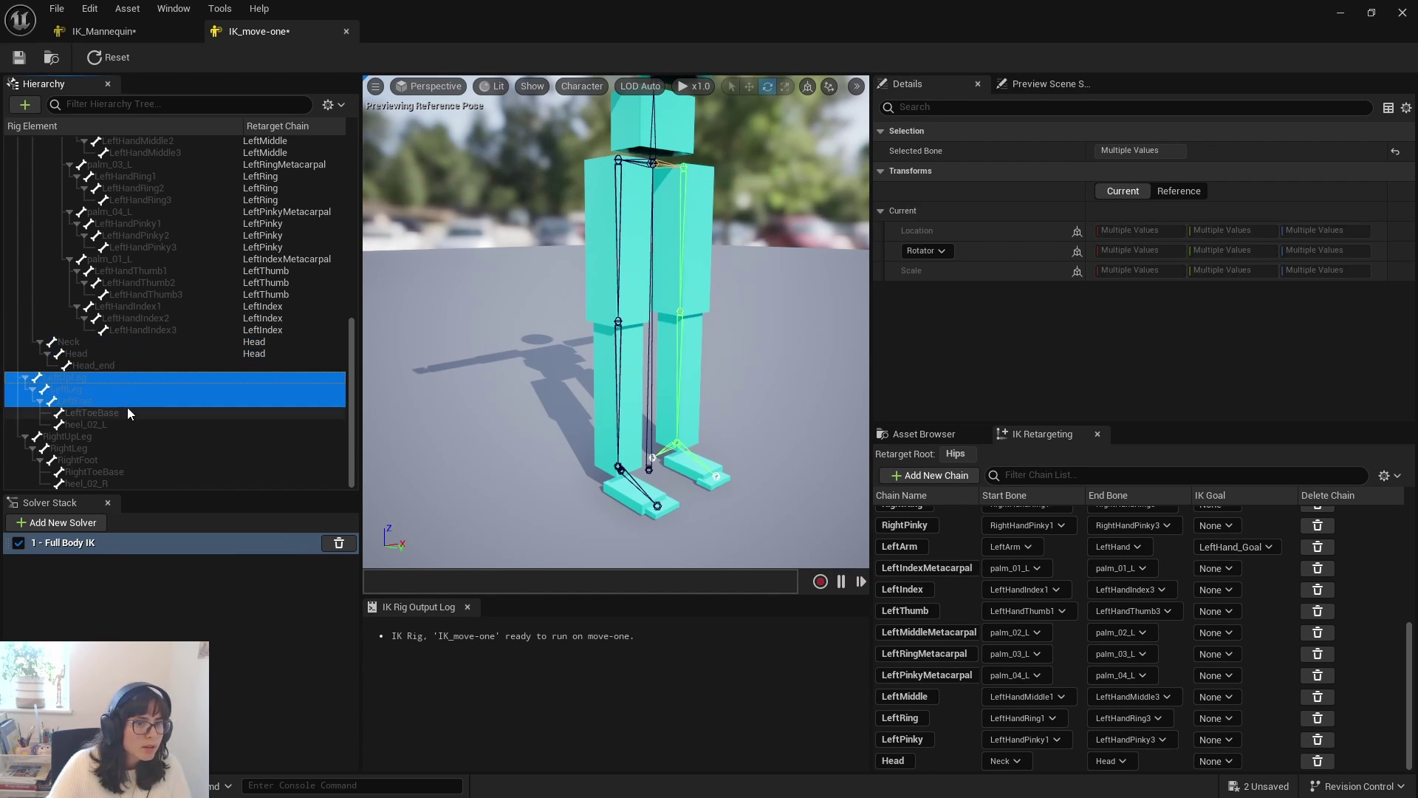
{"action": "left_click", "coordinate": [99, 378]}
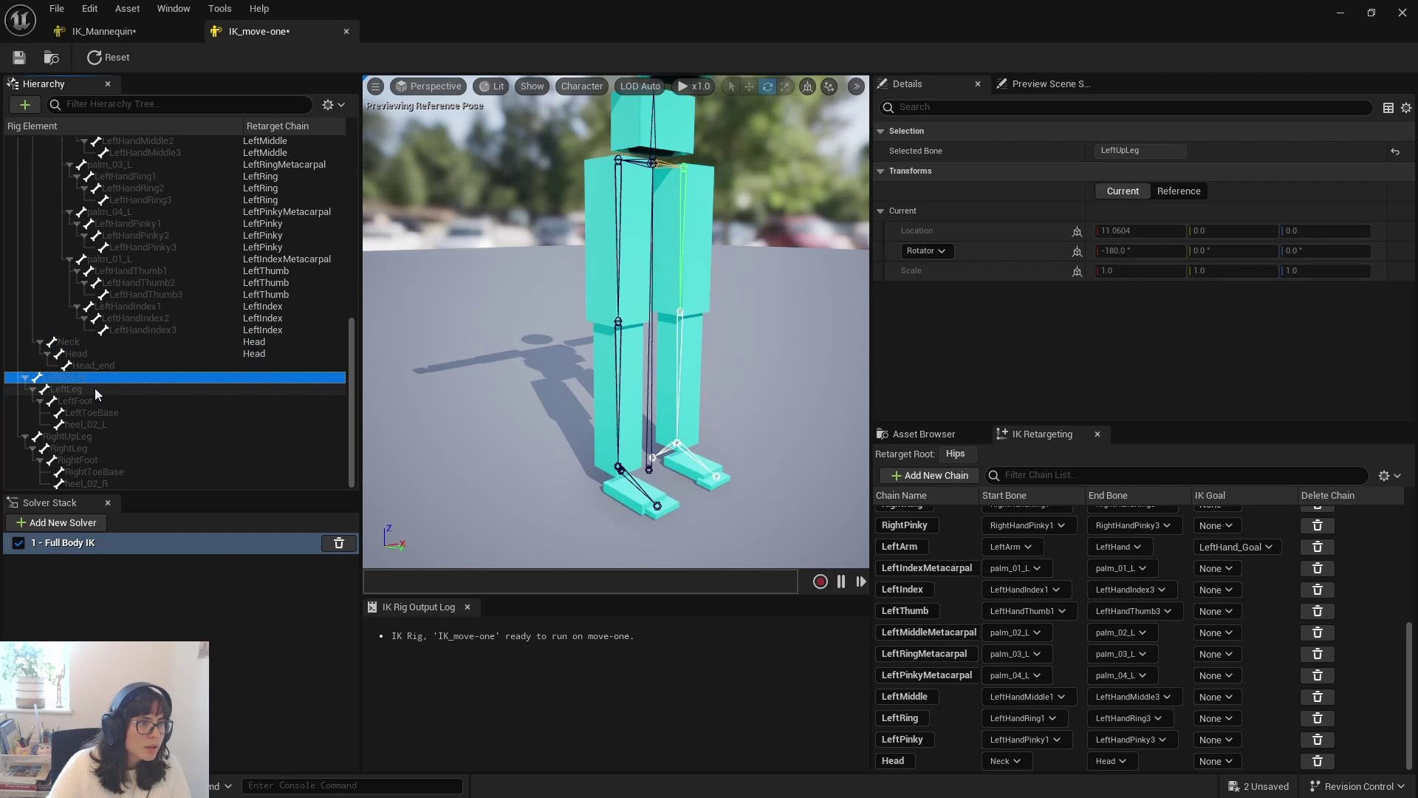
{"action": "left_click", "coordinate": [98, 399], "text": "shift"}
{"action": "right_click", "coordinate": [113, 393]}
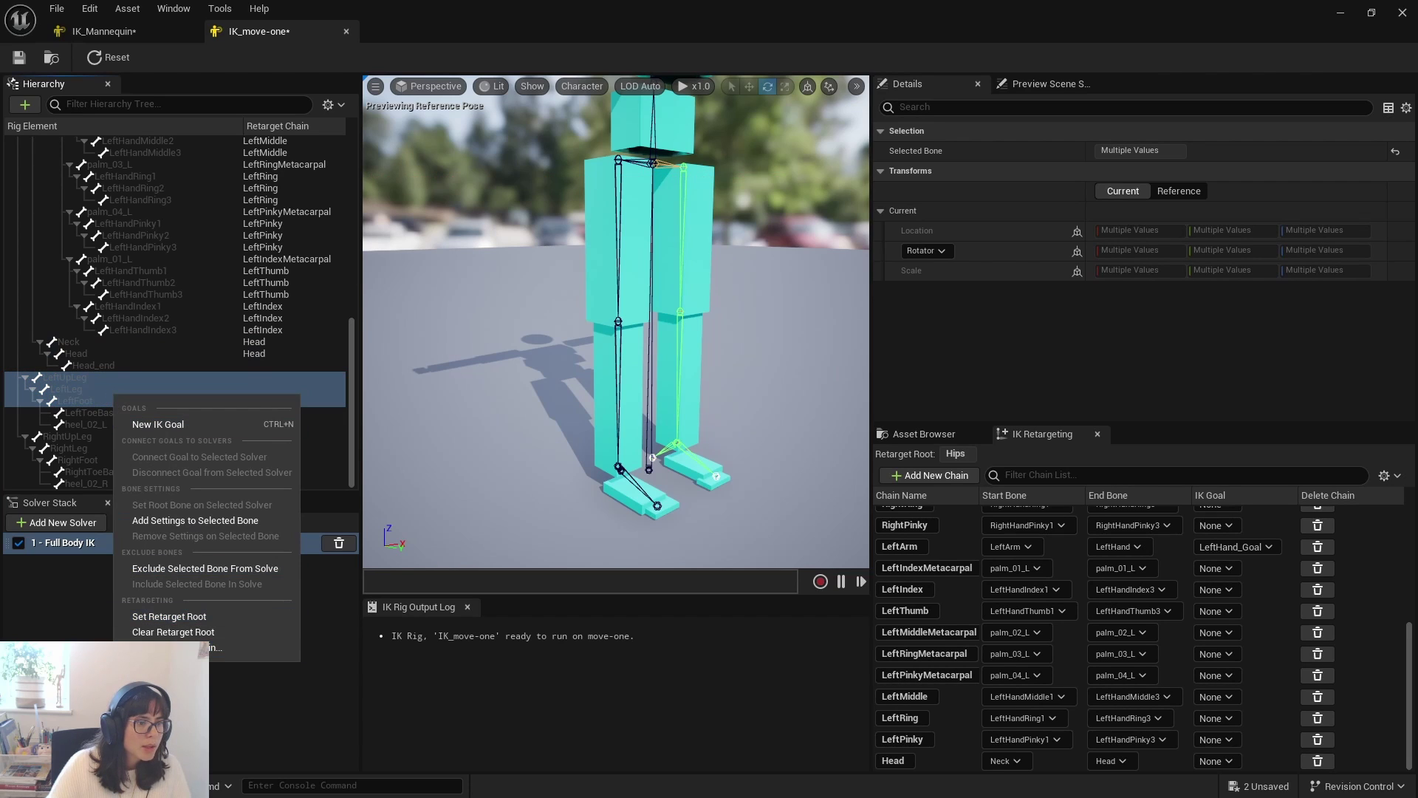
{"action": "left_click", "coordinate": [170, 647]}
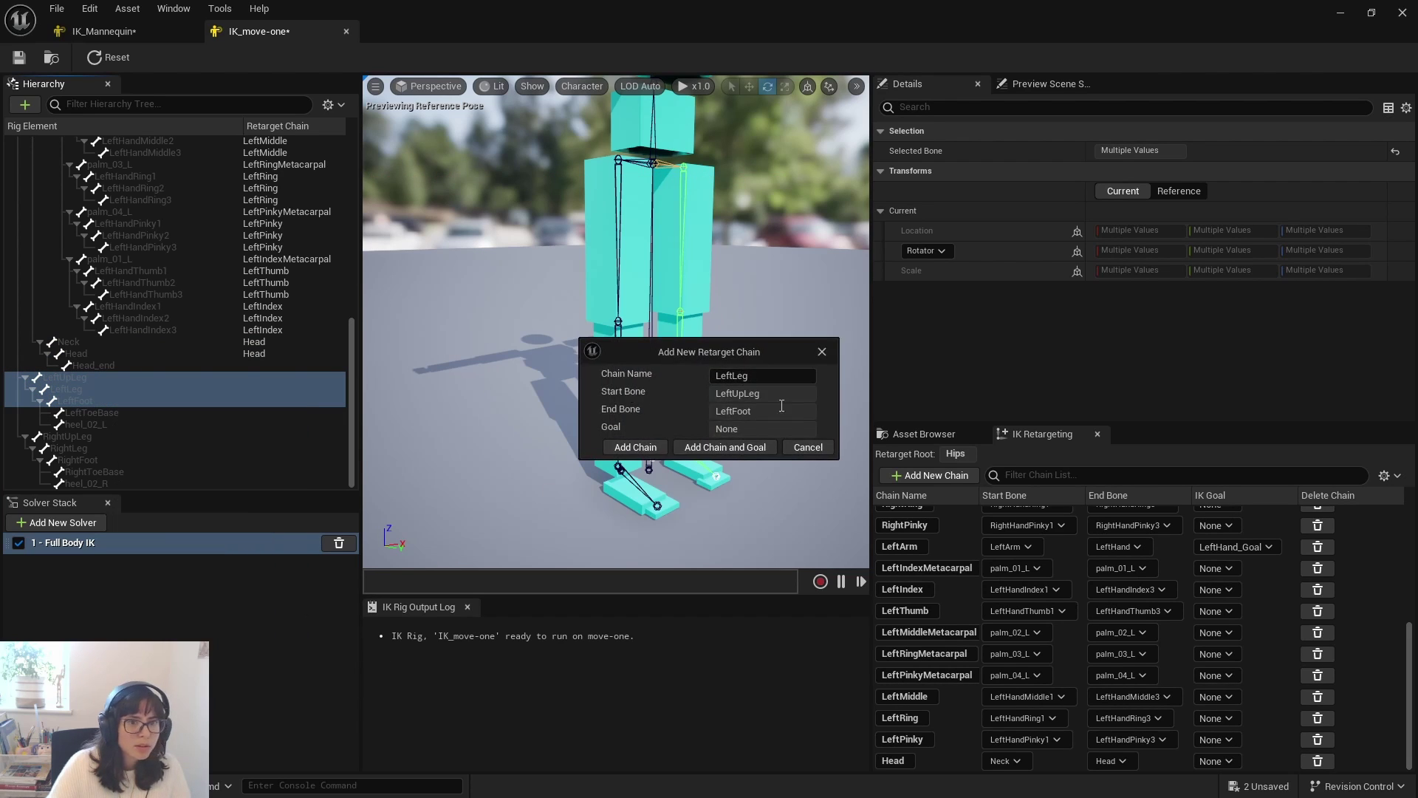
{"action": "left_click", "coordinate": [635, 447]}
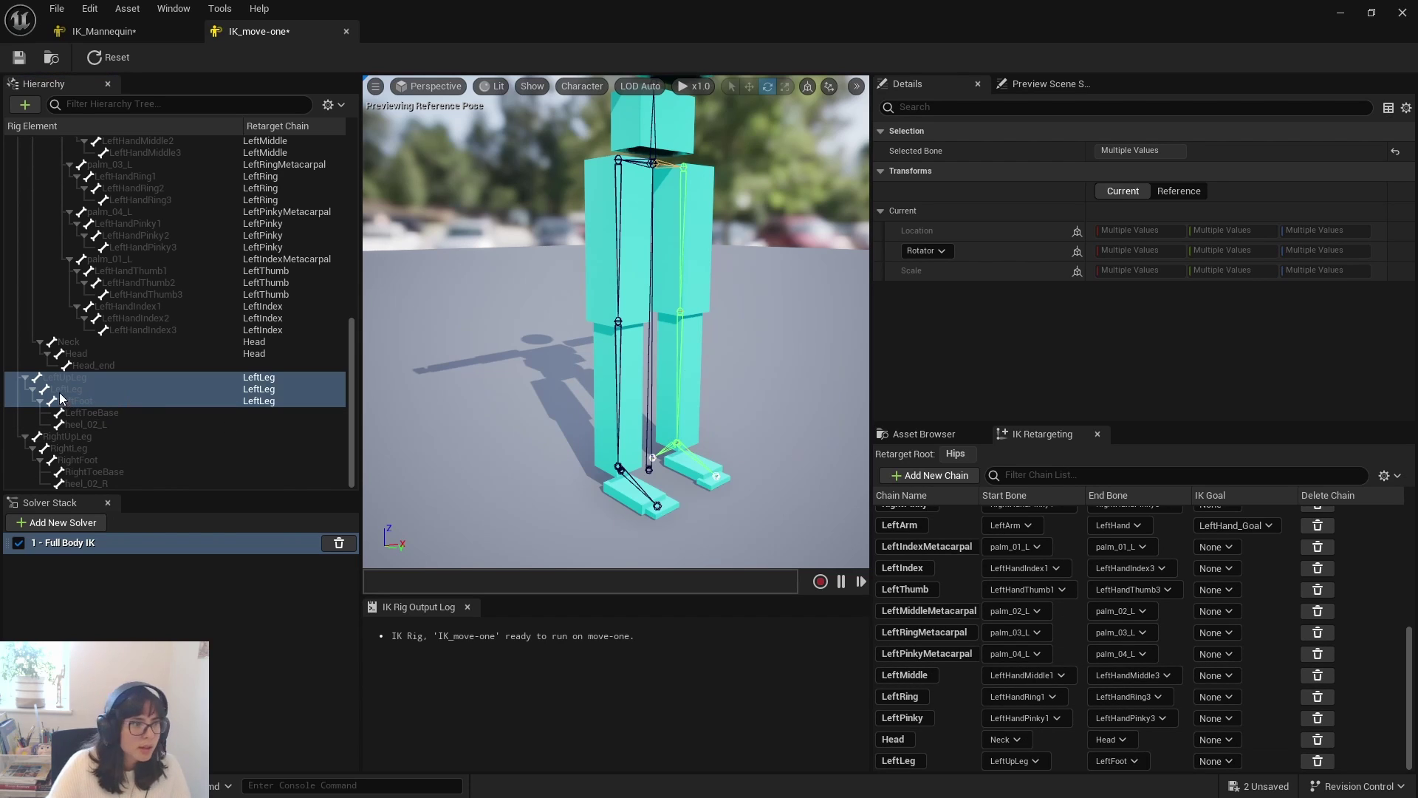
- Create a new IK goal on the LeftFoot bone, assign it to the LeftLeg chain, and select that chain
{"action": "left_click", "coordinate": [87, 400]}
{"action": "right_click", "coordinate": [99, 401]}
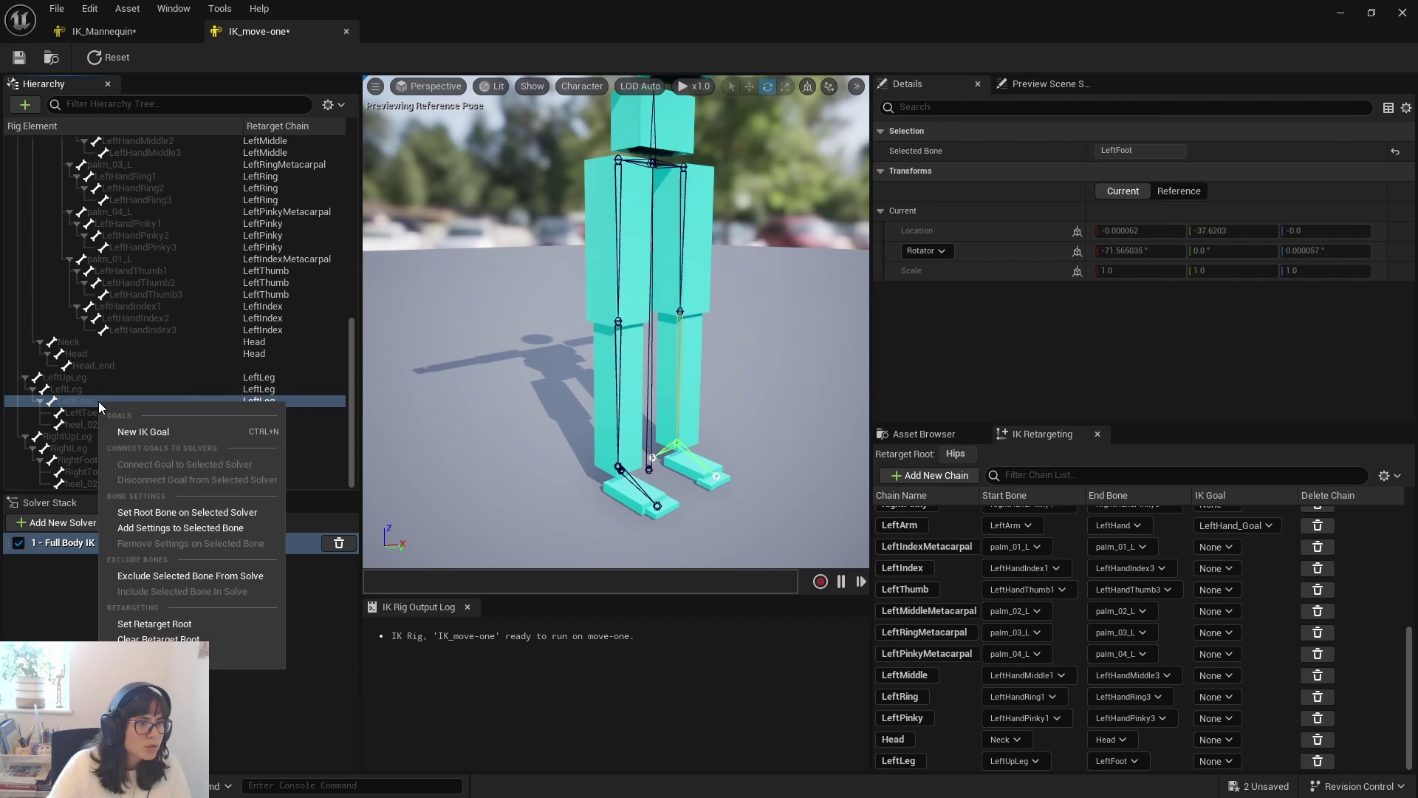
{"action": "left_click", "coordinate": [143, 428]}
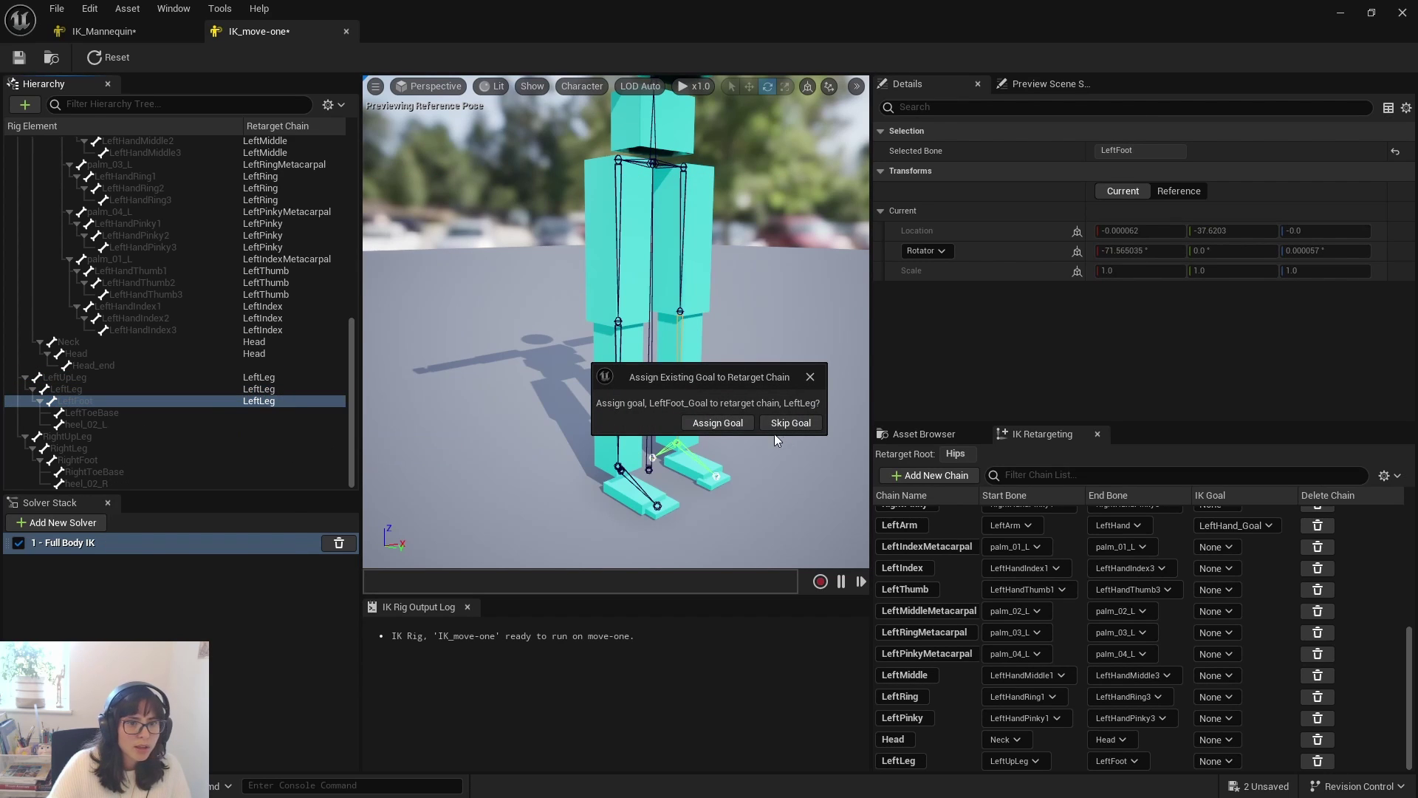
{"action": "left_click", "coordinate": [718, 422]}
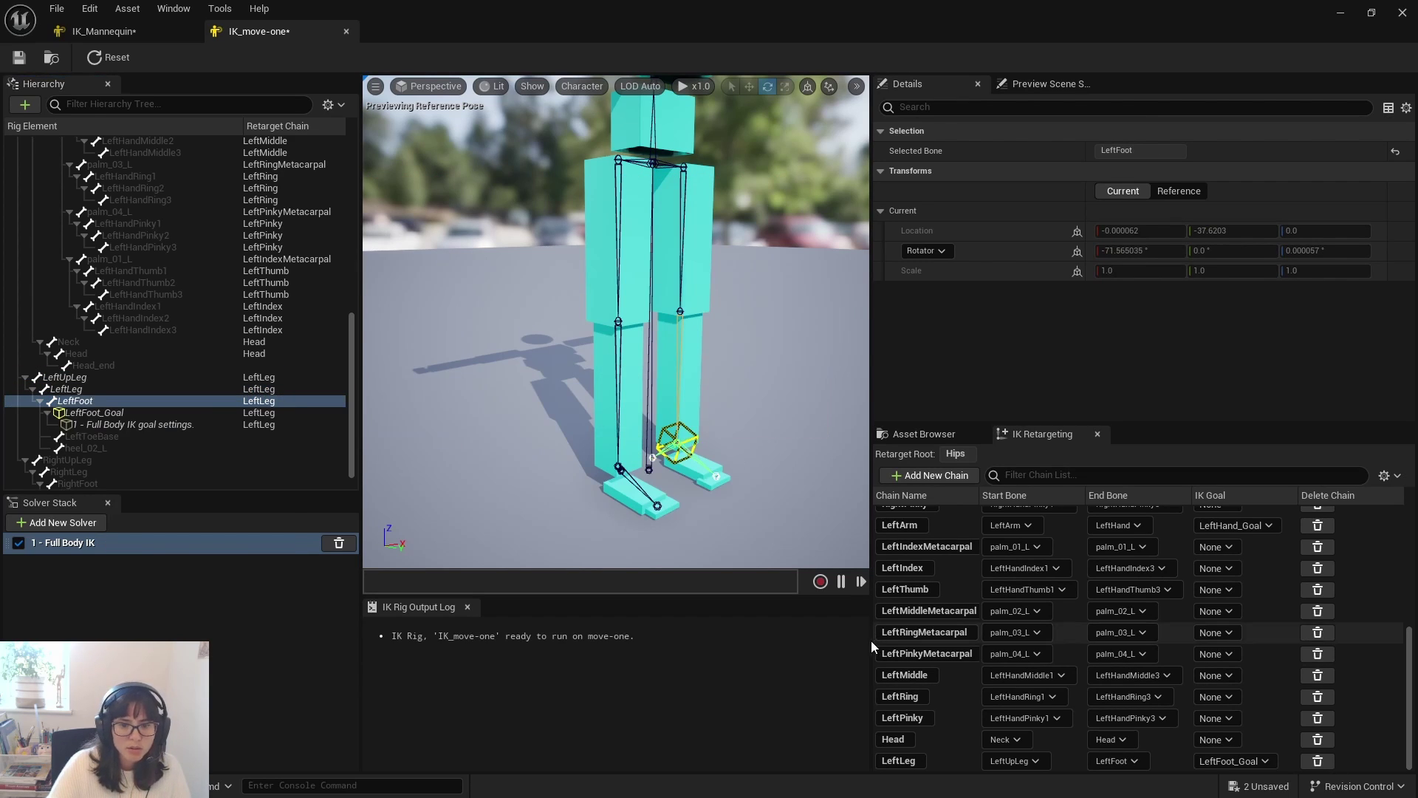
{"action": "left_click", "coordinate": [938, 761]}
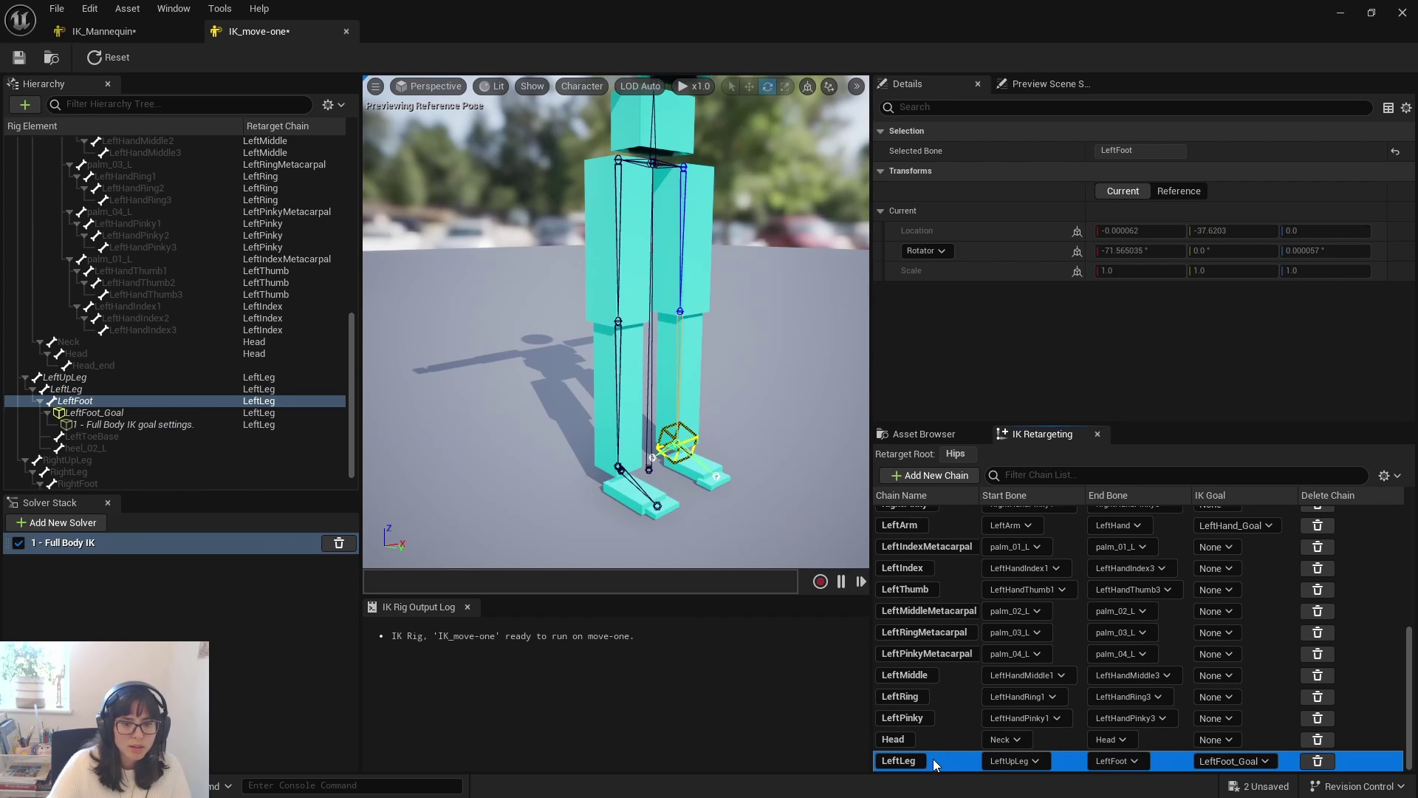
- Add a retarget chain with a goal named RightLeg from RightUpLeg to RightFoot, and check its new entries
{"action": "left_click", "coordinate": [96, 458]}
{"action": "scroll", "coordinate": [96, 459], "scroll_direction": "down", "scroll_amount": 1}
{"action": "left_click", "coordinate": [96, 460], "text": "shift"}
{"action": "right_click", "coordinate": [90, 455]}
{"action": "left_click", "coordinate": [244, 707]}
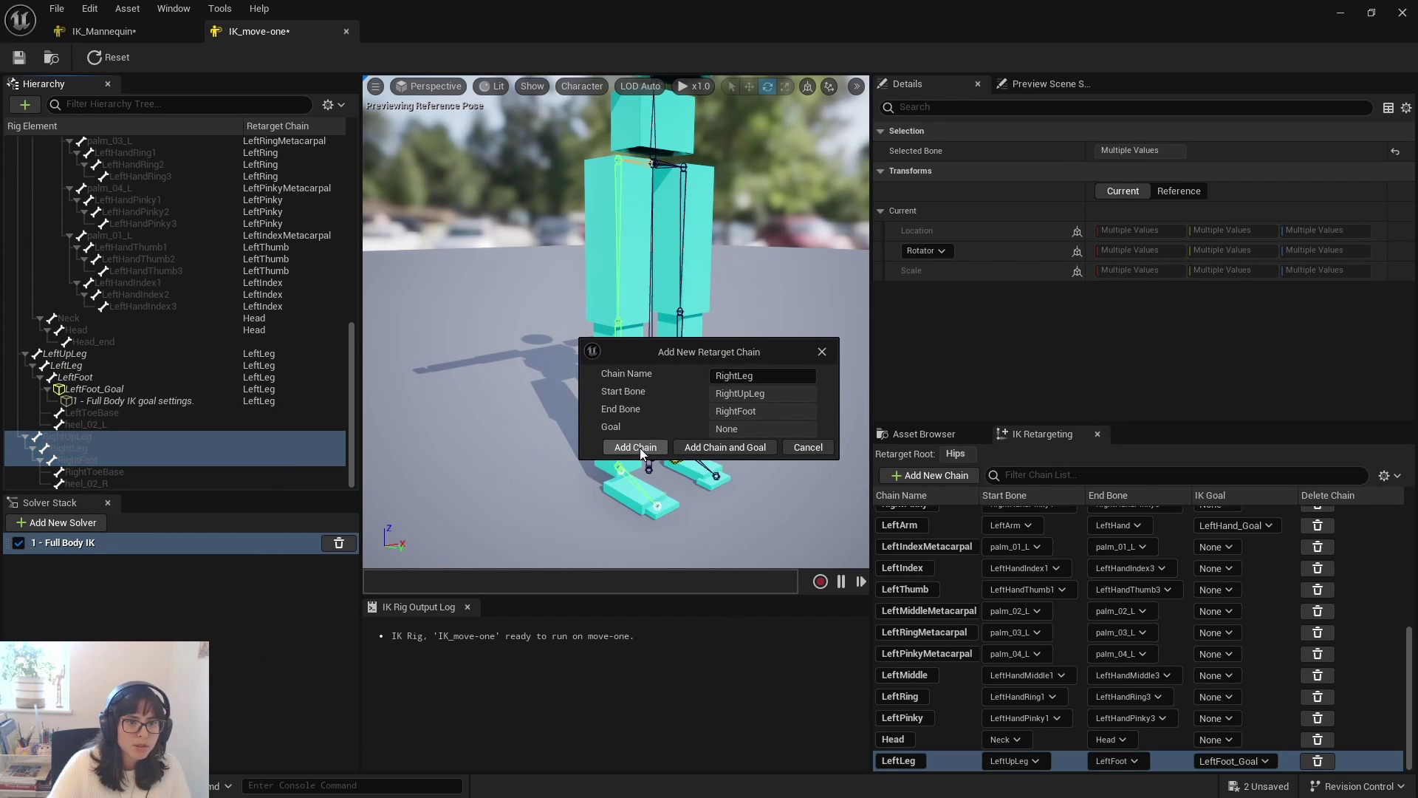
{"action": "left_click", "coordinate": [725, 448]}
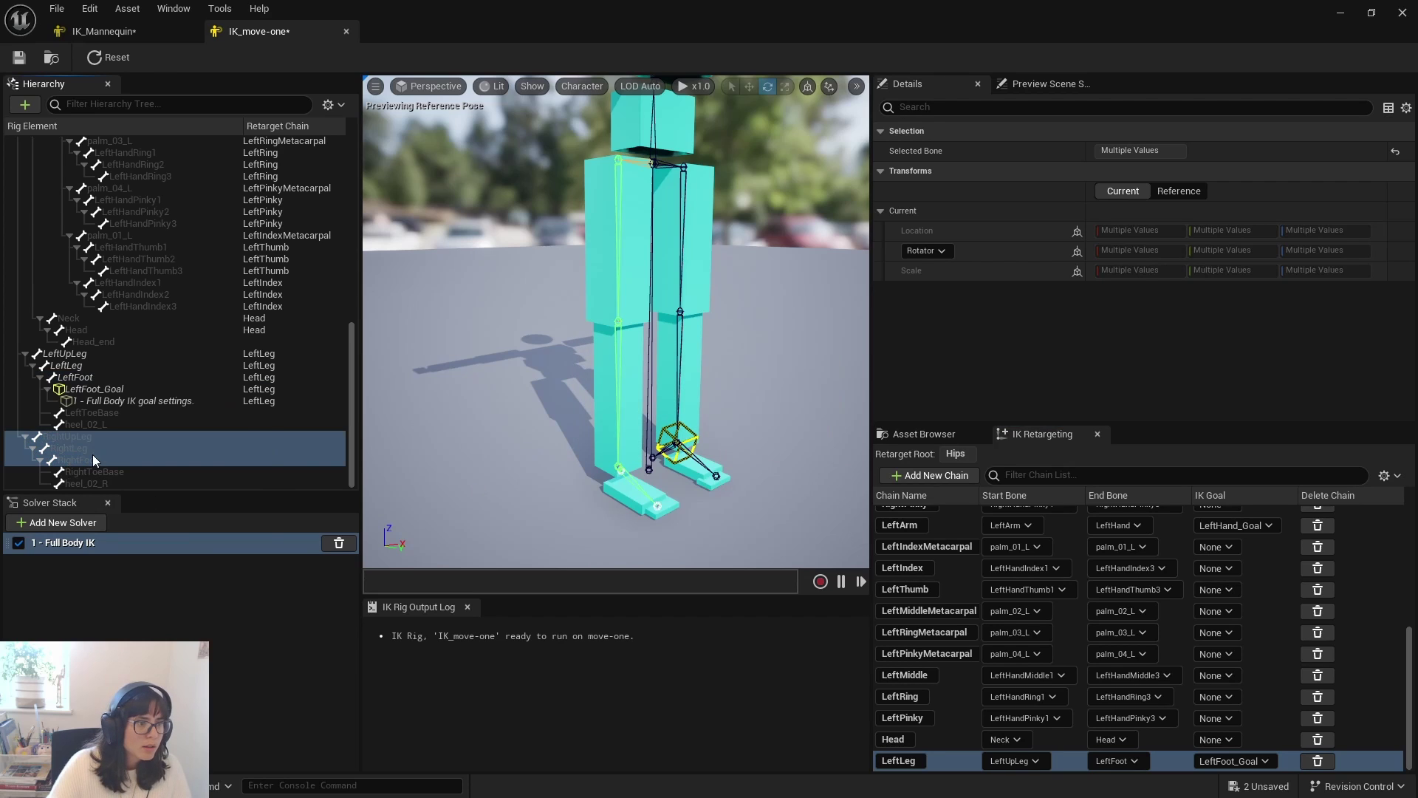
{"action": "left_click", "coordinate": [111, 473]}
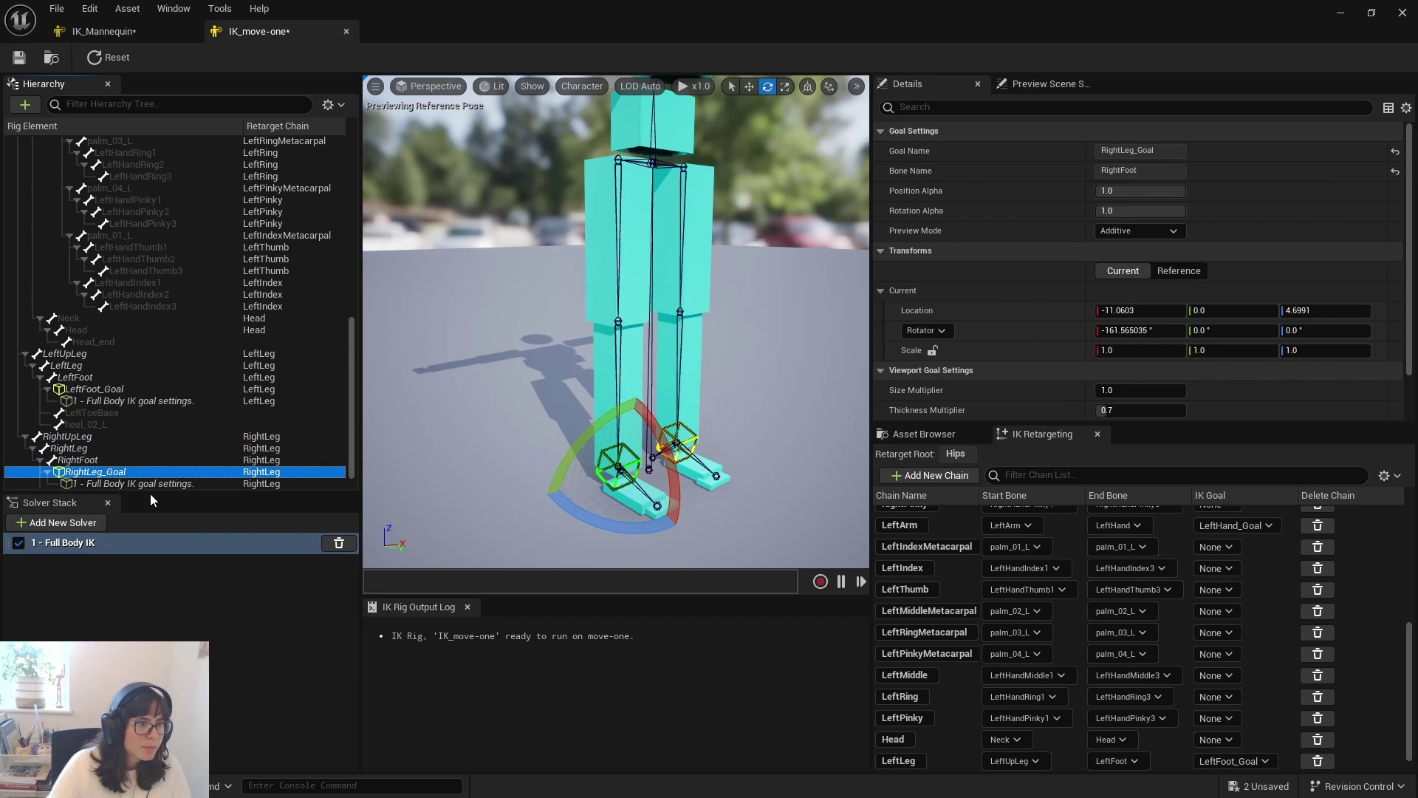
{"action": "scroll", "coordinate": [111, 472], "scroll_direction": "down", "scroll_amount": 1}
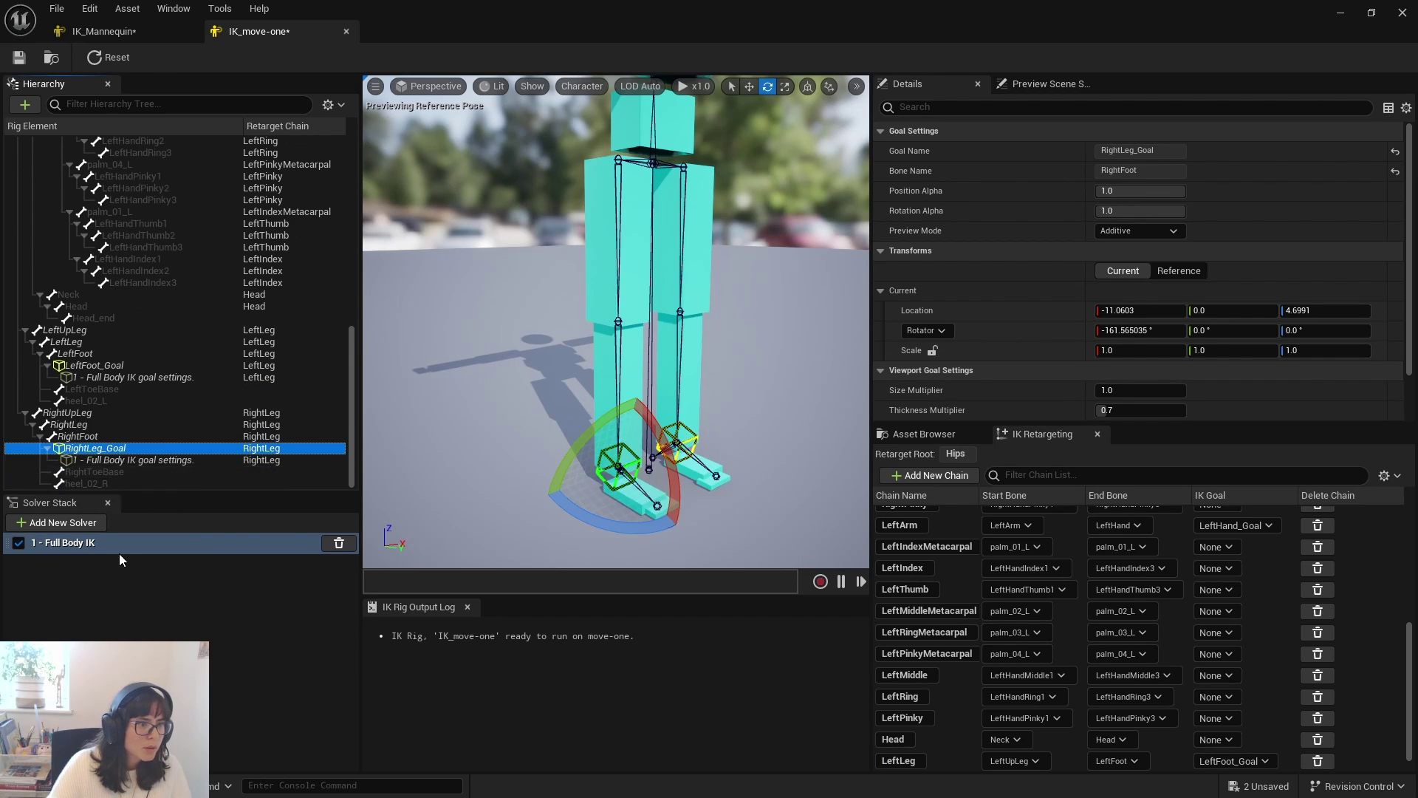
{"action": "scroll", "coordinate": [1167, 724], "scroll_direction": "down", "scroll_amount": 1}
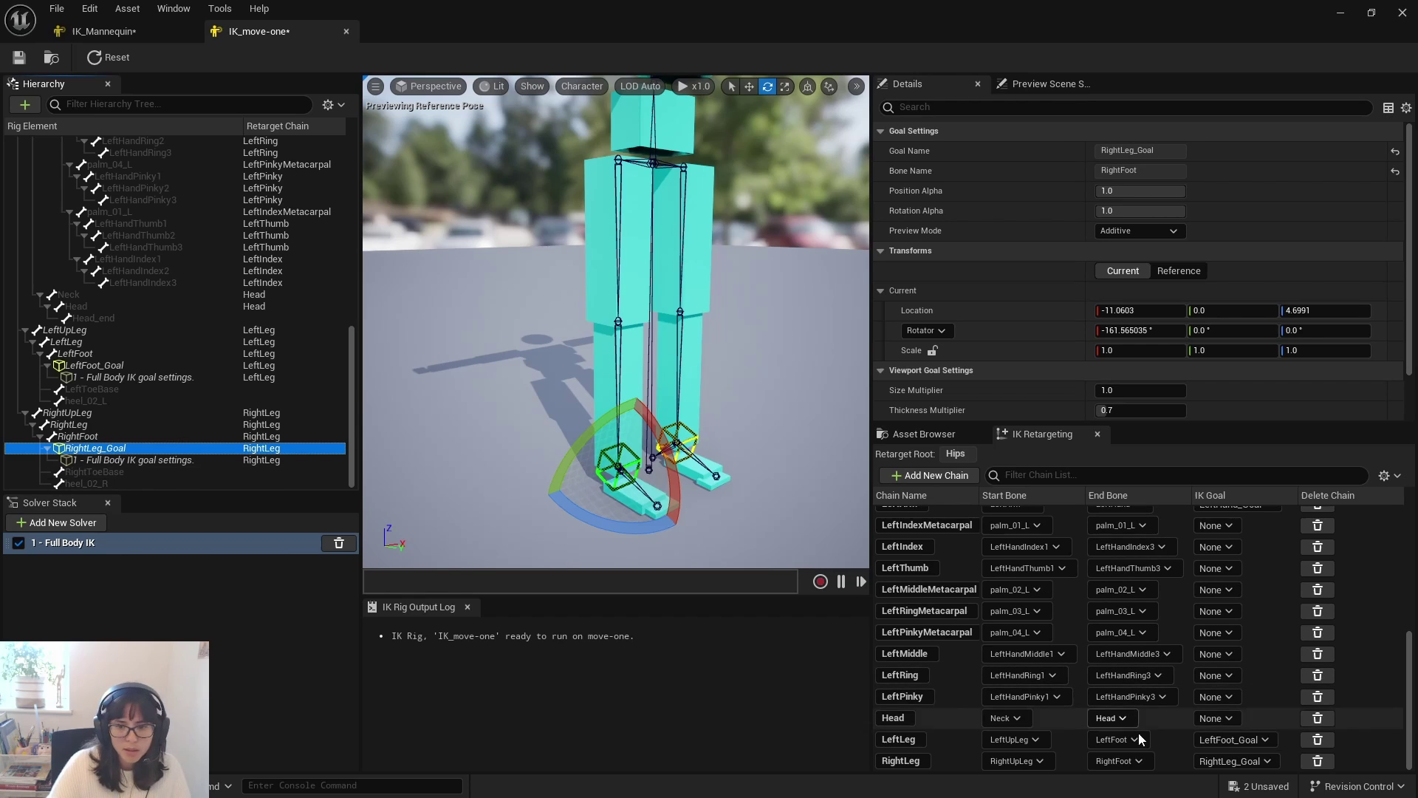
- Save the IK_move-one rig and look over the complete skeleton
{"action": "left_click", "coordinate": [19, 57]}
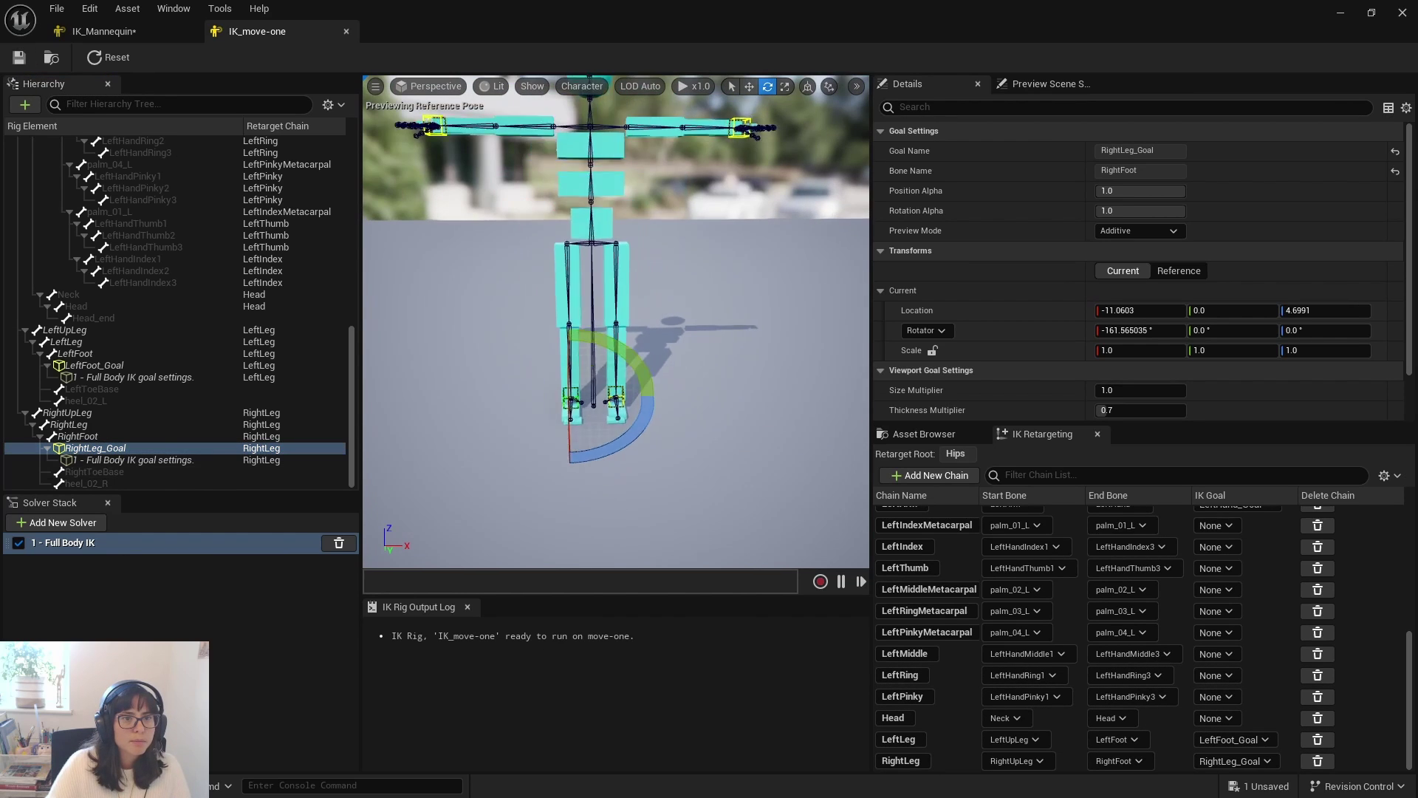
{"action": "scroll", "coordinate": [617, 322], "scroll_direction": "down", "scroll_amount": 1}
{"action": "middle_click_drag", "start_coordinate": [616, 322], "coordinate": [603, 232]}
{"action": "left_click_drag", "start_coordinate": [617, 321], "coordinate": [517, 333], "text": "alt"}
{"action": "left_click", "coordinate": [517, 333]}
{"action": "middle_click_drag", "start_coordinate": [517, 333], "coordinate": [458, 312]}
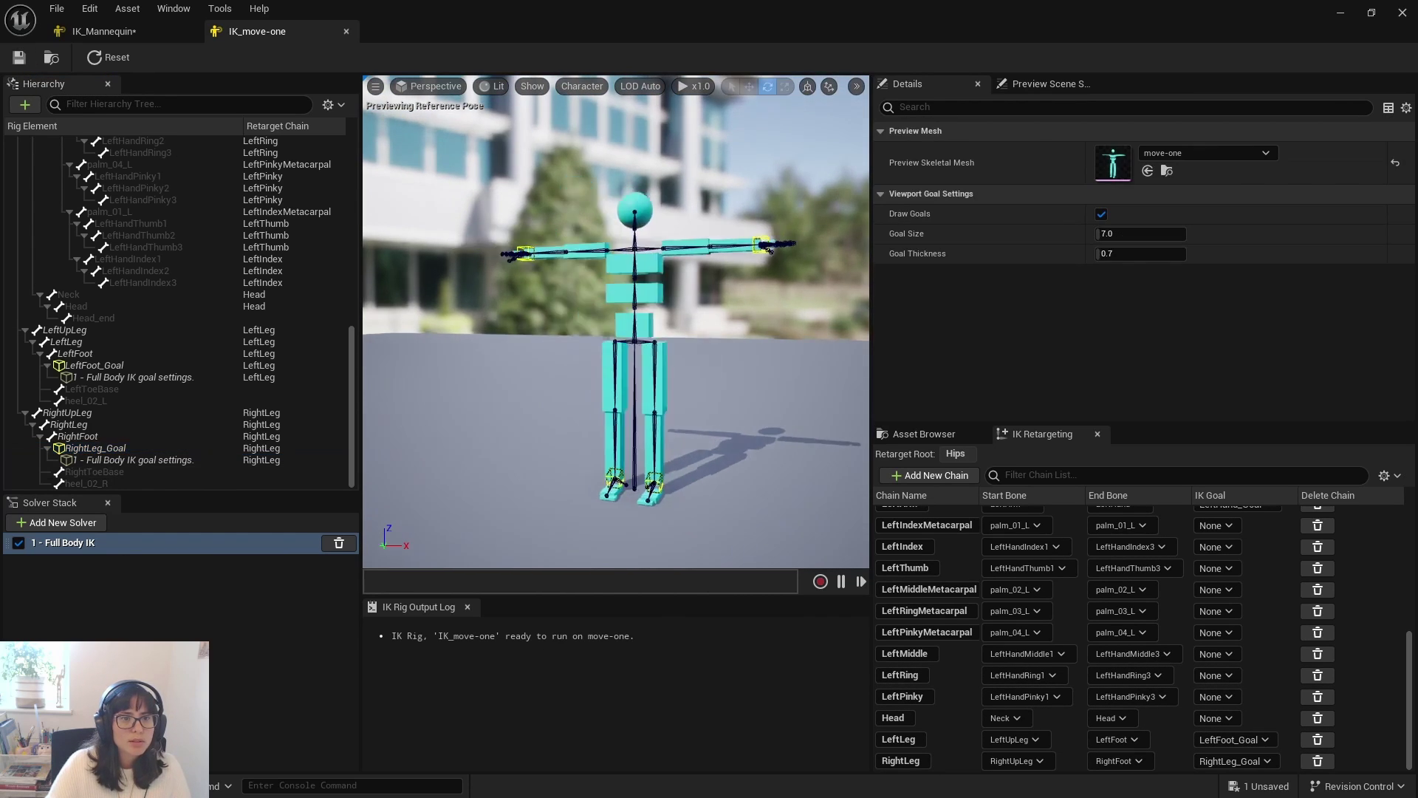
{"action": "middle_click_drag", "start_coordinate": [760, 423], "coordinate": [751, 430]}
{"action": "scroll", "coordinate": [760, 423], "scroll_direction": "up", "scroll_amount": 2}
{"action": "scroll", "coordinate": [760, 423], "scroll_direction": "down", "scroll_amount": 1}
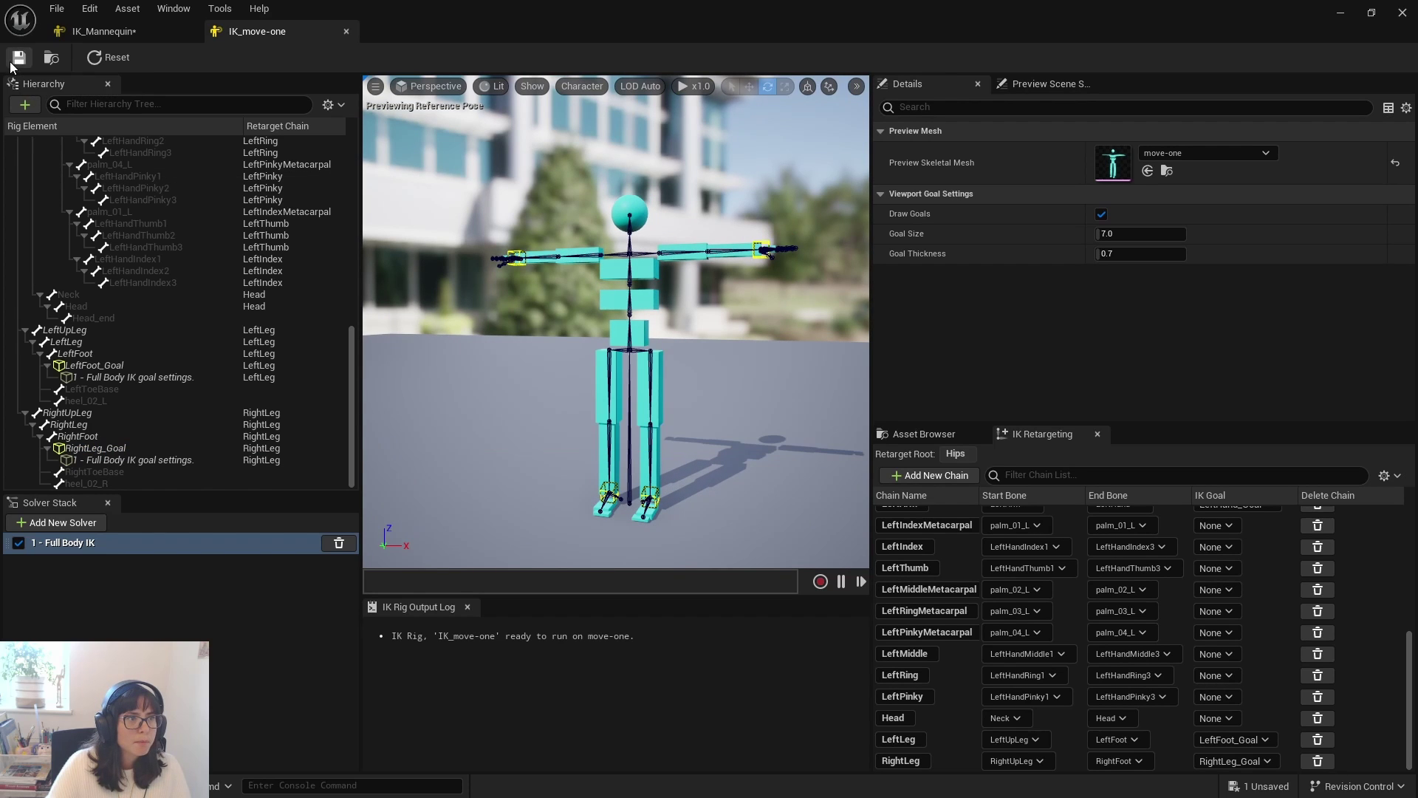
- Create an IK Retargeter with its default name in the MoveAi folder, open it and save it
{"action": "left_click", "coordinate": [1340, 13]}
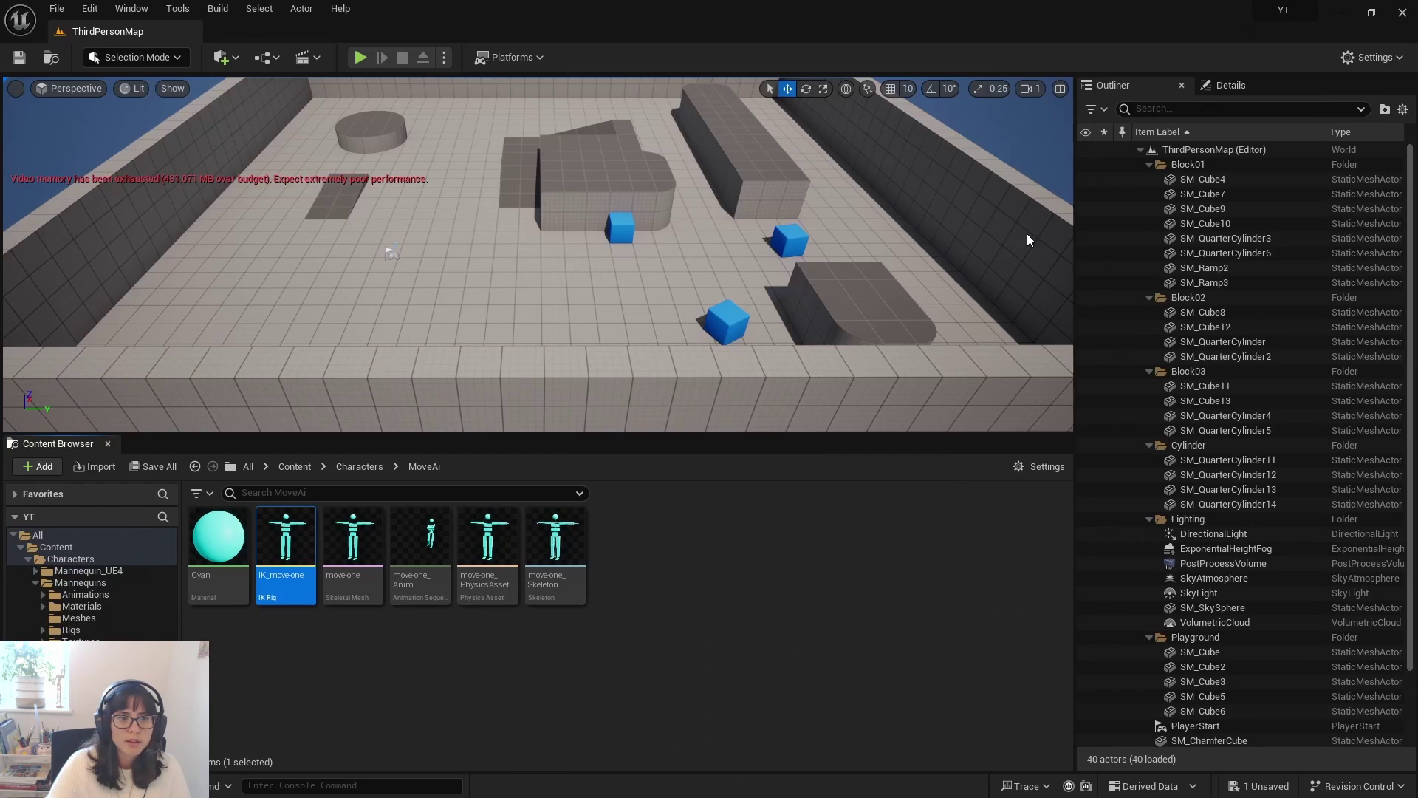
{"action": "left_click", "coordinate": [81, 629]}
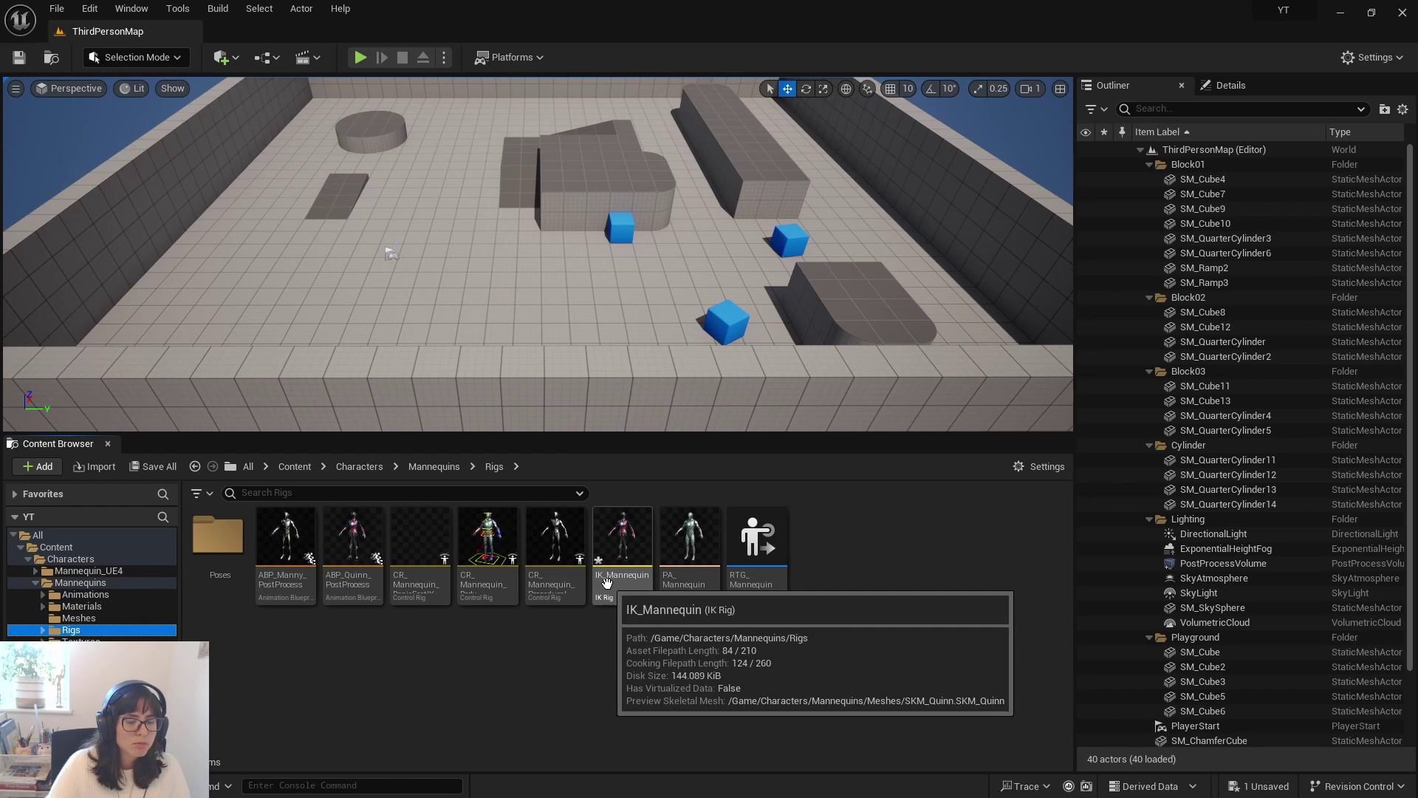
{"action": "left_click", "coordinate": [74, 653]}
{"action": "right_click", "coordinate": [637, 584]}
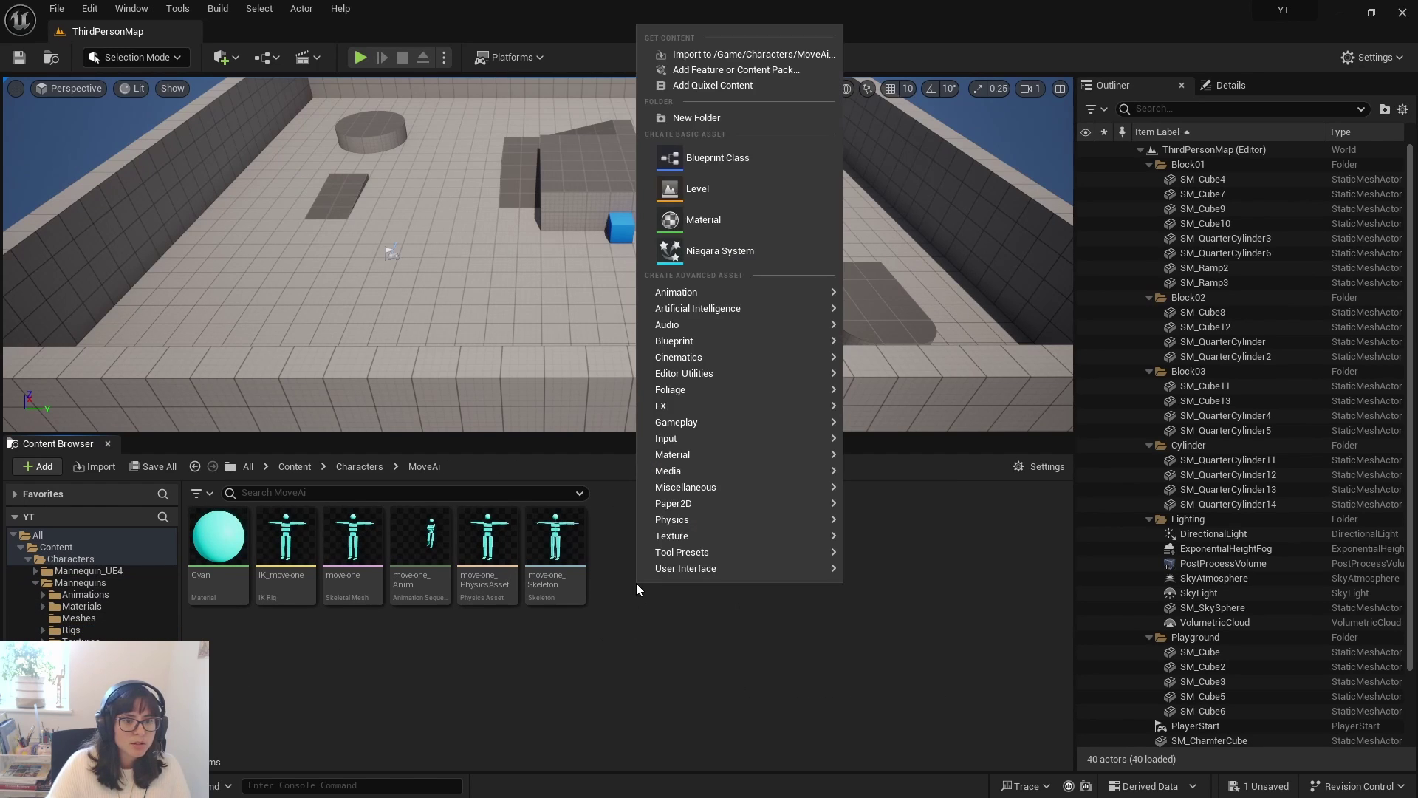
{"action": "mouse_move", "coordinate": [781, 292]}
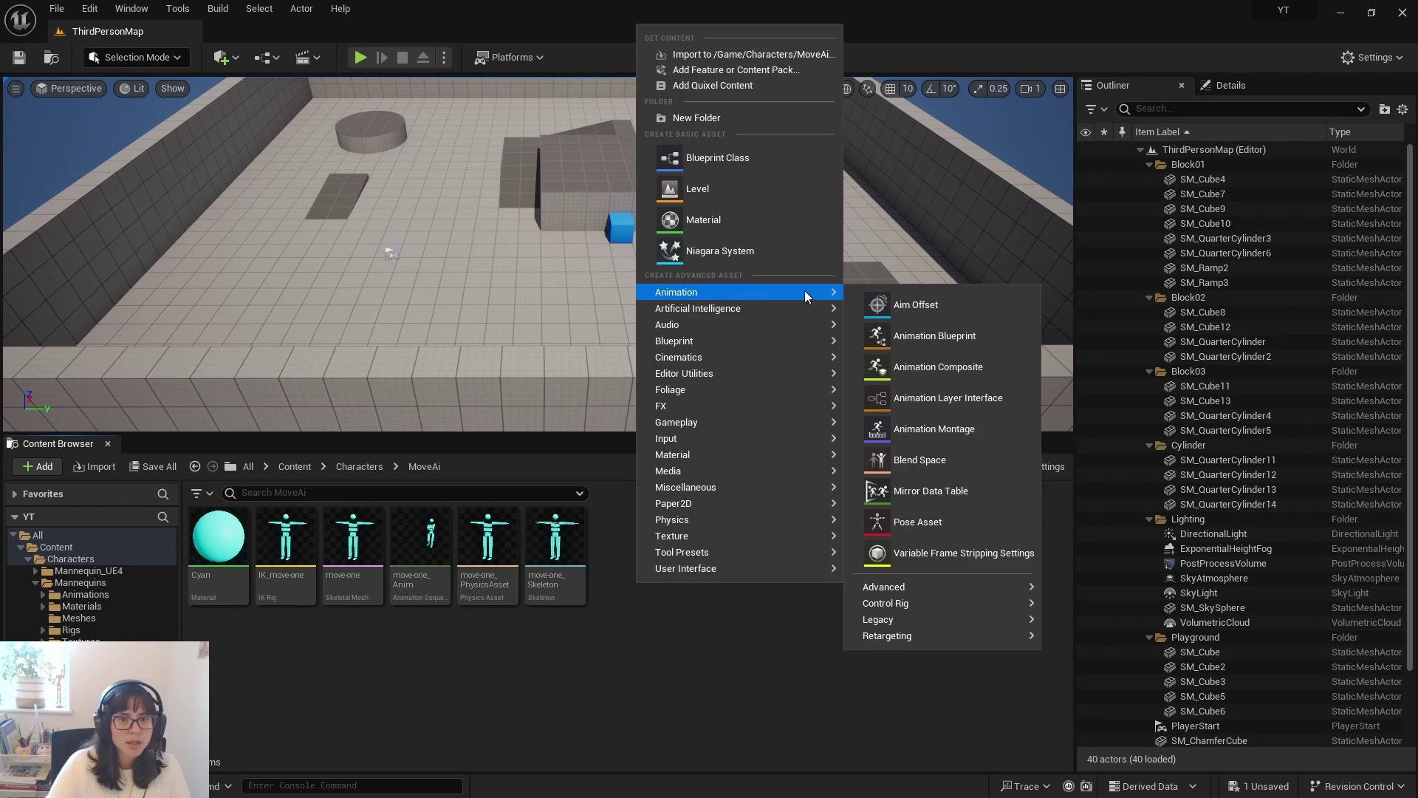
{"action": "mouse_move", "coordinate": [974, 645]}
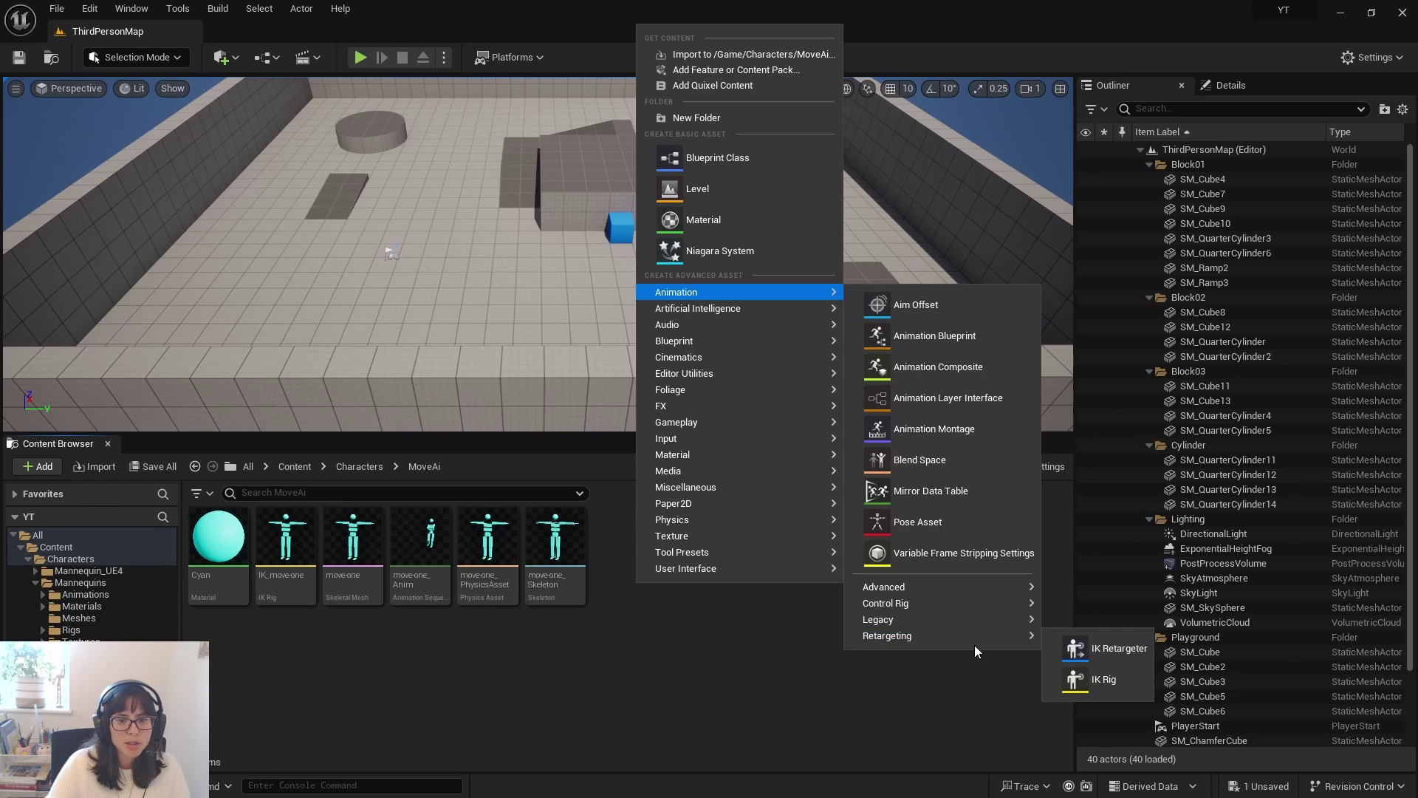
{"action": "left_click", "coordinate": [1115, 648]}
{"action": "key", "text": "Return"}
{"action": "double_click", "coordinate": [631, 555]}
{"action": "left_click", "coordinate": [24, 60]}
- Assign IK_move-one as the source IK rig and IK_Mannequin as the target IK rig
{"action": "left_click", "coordinate": [1252, 158]}
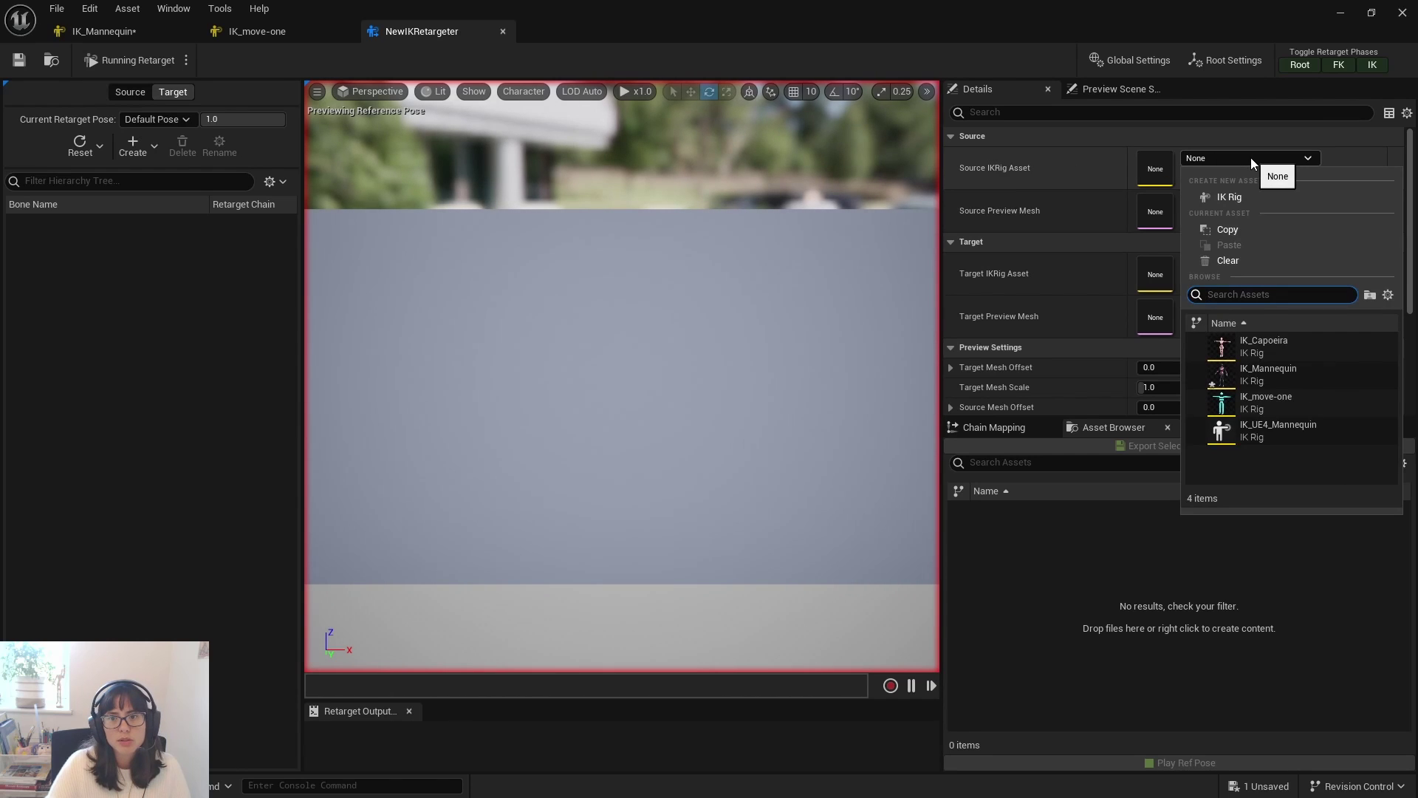
{"action": "left_click", "coordinate": [1291, 401]}
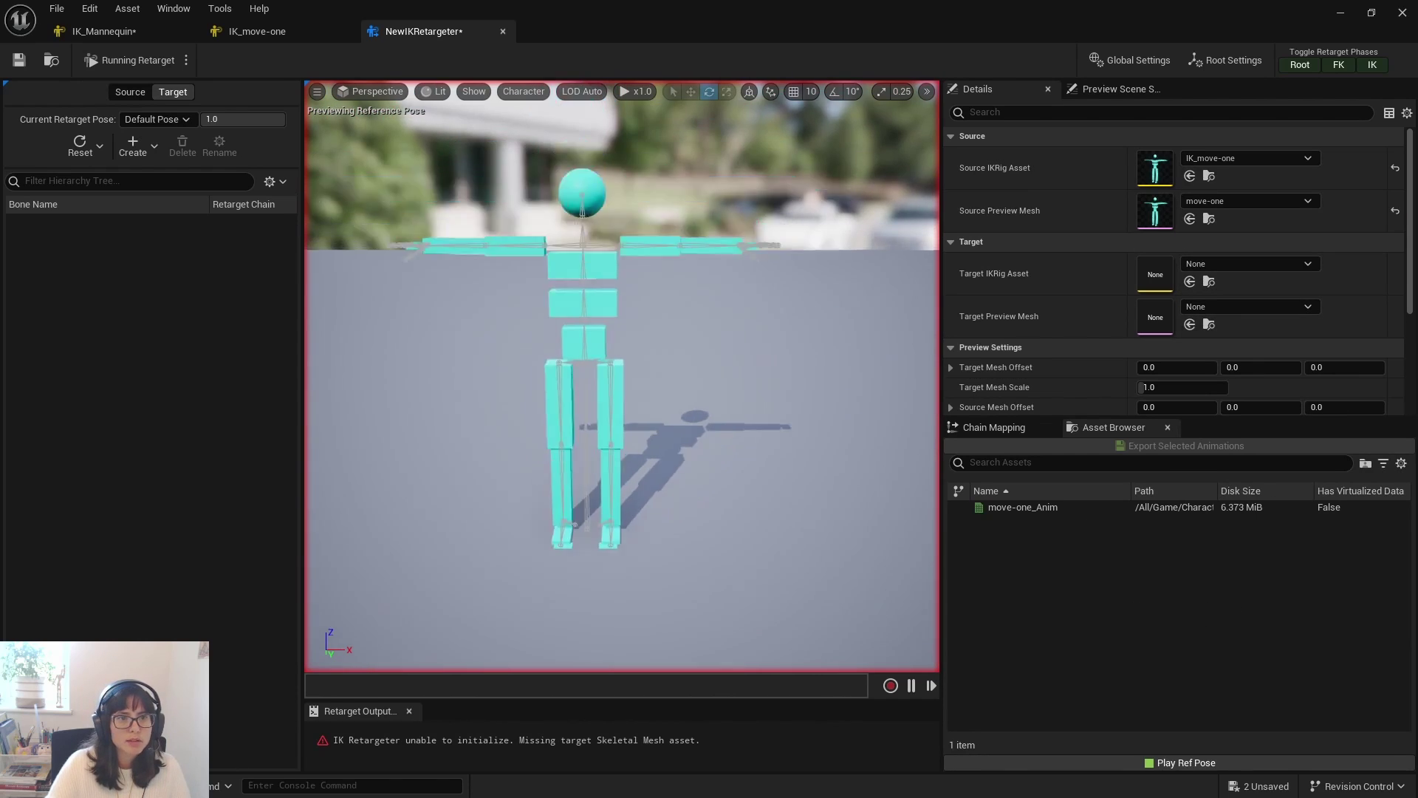
{"action": "left_click", "coordinate": [1267, 265]}
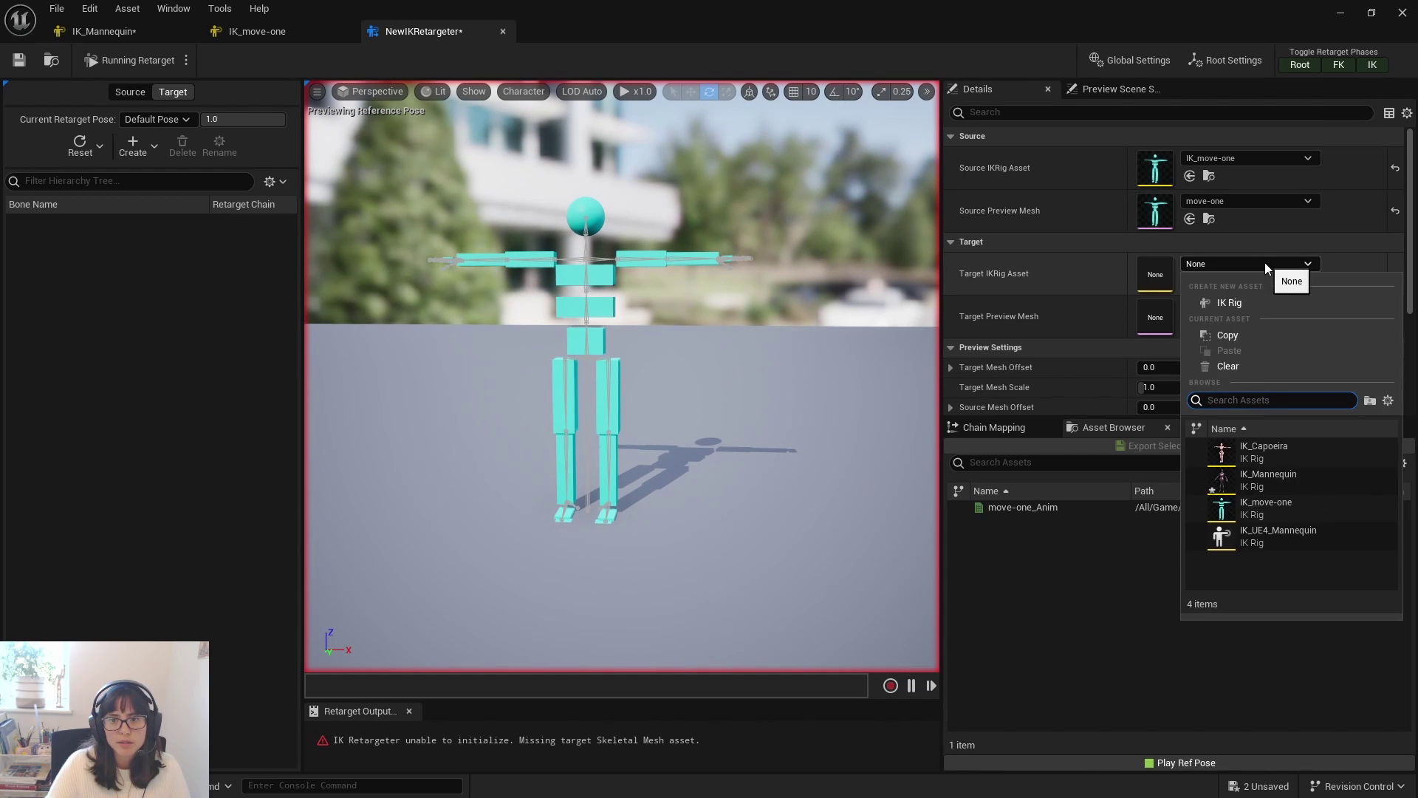
{"action": "left_click", "coordinate": [1296, 474]}
{"action": "middle_click_drag", "start_coordinate": [684, 495], "coordinate": [667, 565]}
{"action": "mouse_move", "coordinate": [684, 496]}
{"action": "left_mouse_down", "text": "alt"}
{"action": "mouse_move", "coordinate": [746, 517]}
{"action": "mouse_move", "coordinate": [872, 517]}
{"action": "mouse_move", "coordinate": [684, 496]}
{"action": "left_mouse_up", "text": "alt"}
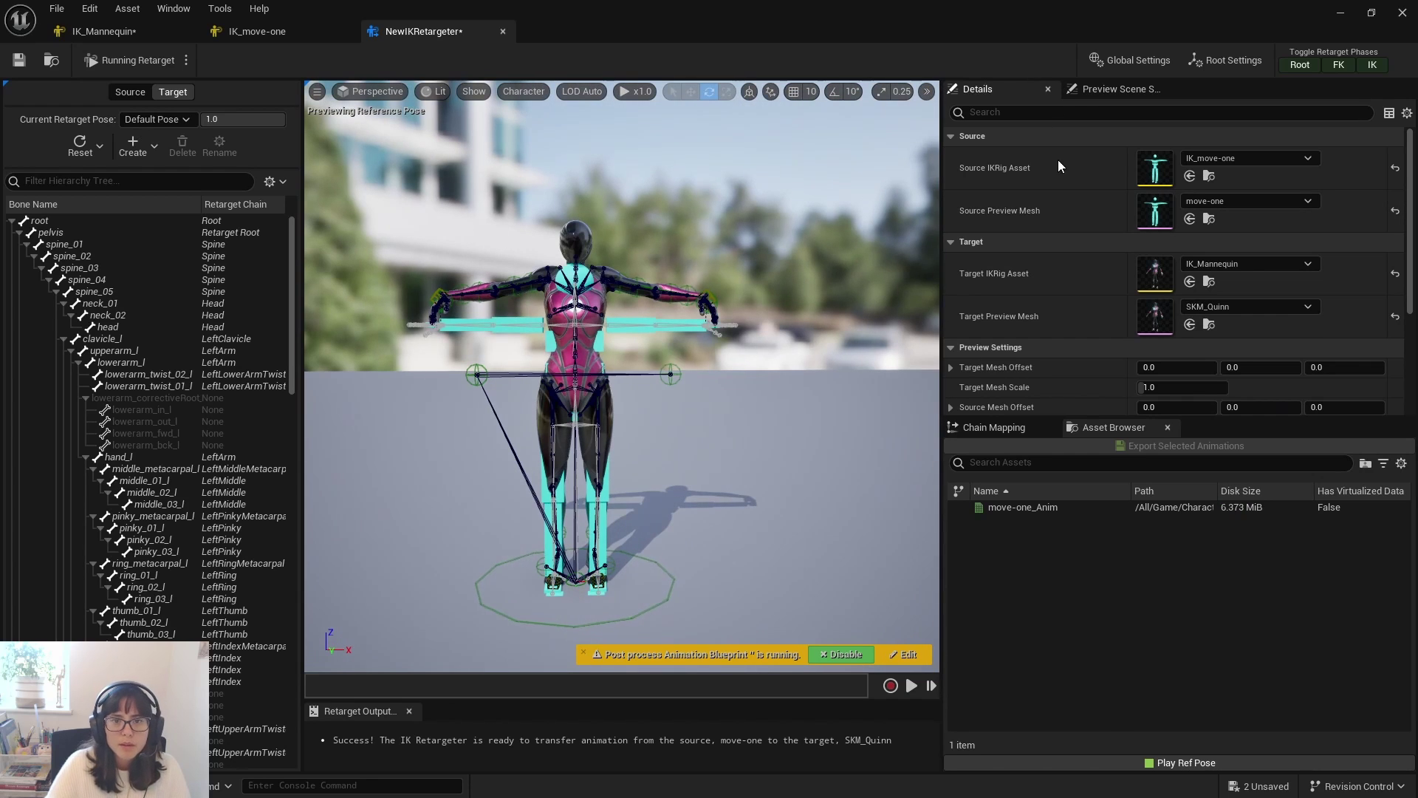
- Set the target mesh's X offset to 150 in the preview settings
{"action": "scroll", "coordinate": [1098, 288], "scroll_direction": "down", "scroll_amount": 2}
{"action": "scroll", "coordinate": [1099, 289], "scroll_direction": "down", "scroll_amount": 2}
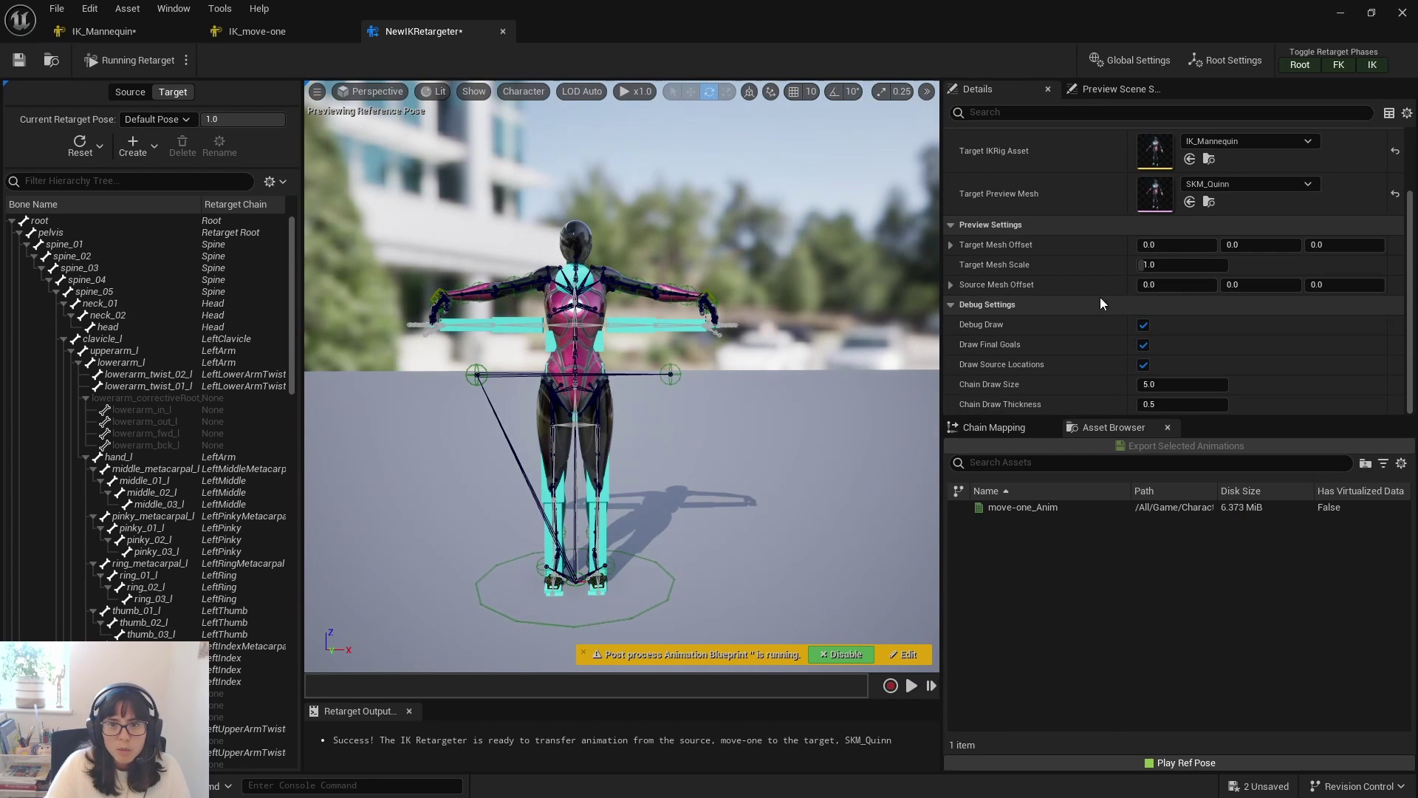
{"action": "left_click", "coordinate": [1168, 243]}
{"action": "type", "text": "150"}
{"action": "key", "text": "Return"}
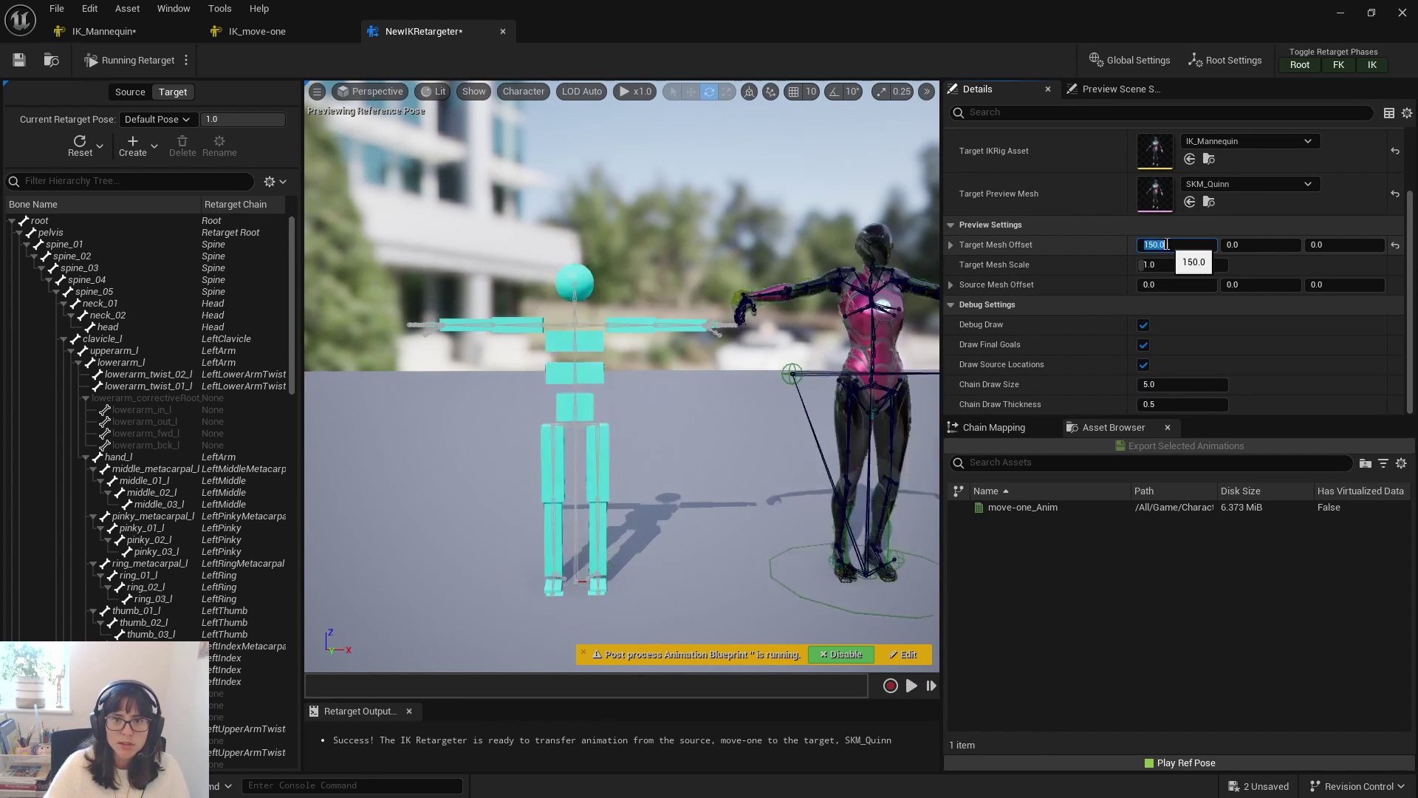
{"action": "scroll", "coordinate": [950, 225], "scroll_direction": "up", "scroll_amount": 2}
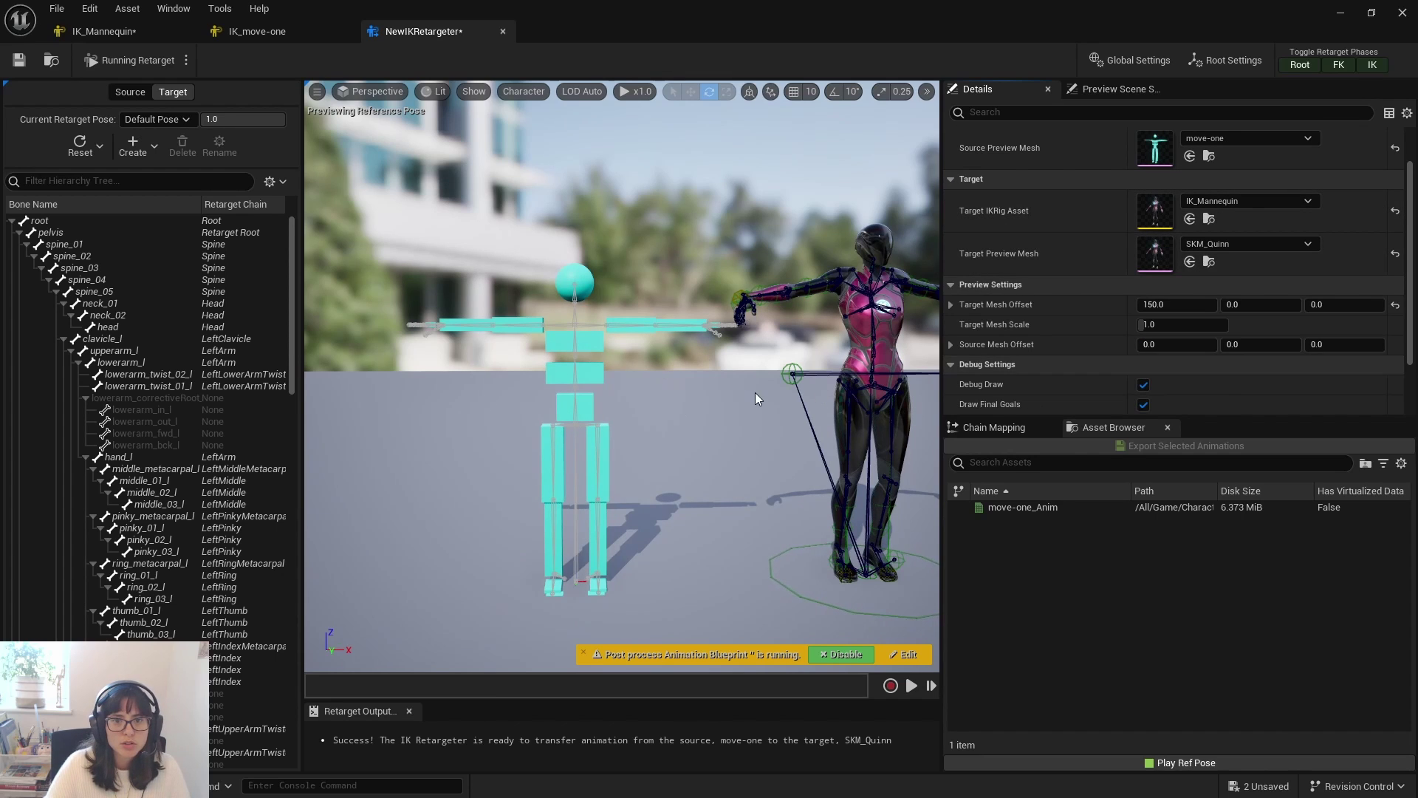
- Turn off Debug Draw, Draw Final Goals and Draw Source Locations, and collapse the debug settings
{"action": "scroll", "coordinate": [755, 392], "scroll_direction": "down", "scroll_amount": 3}
{"action": "left_click", "coordinate": [1144, 385]}
{"action": "left_click_drag", "start_coordinate": [803, 377], "coordinate": [761, 392], "text": "alt"}
{"action": "scroll", "coordinate": [761, 391], "scroll_direction": "up", "scroll_amount": 3}
{"action": "scroll", "coordinate": [828, 356], "scroll_direction": "up", "scroll_amount": 3}
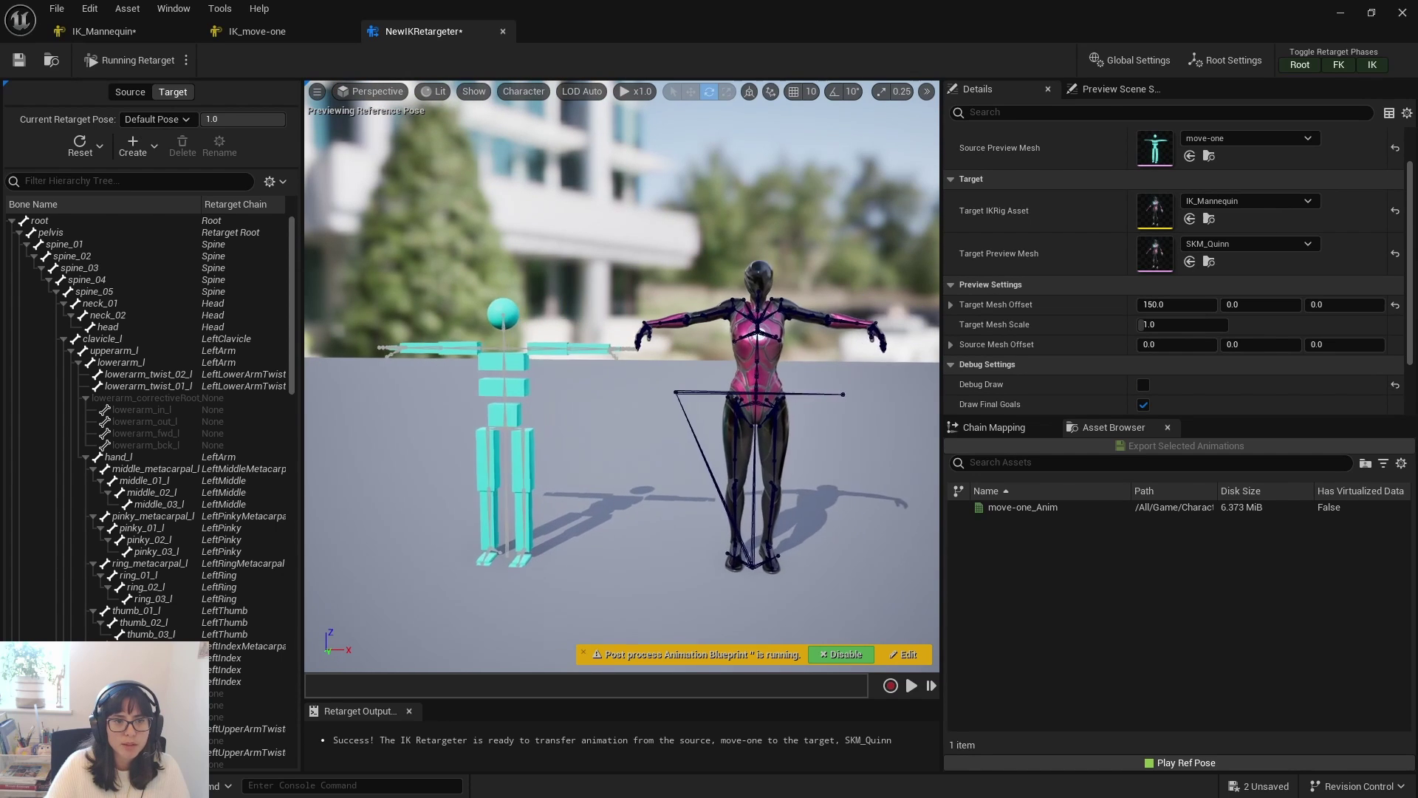
{"action": "scroll", "coordinate": [1145, 354], "scroll_direction": "down", "scroll_amount": 2}
{"action": "left_click", "coordinate": [1144, 344]}
{"action": "left_click", "coordinate": [1144, 364]}
{"action": "left_click", "coordinate": [950, 305]}
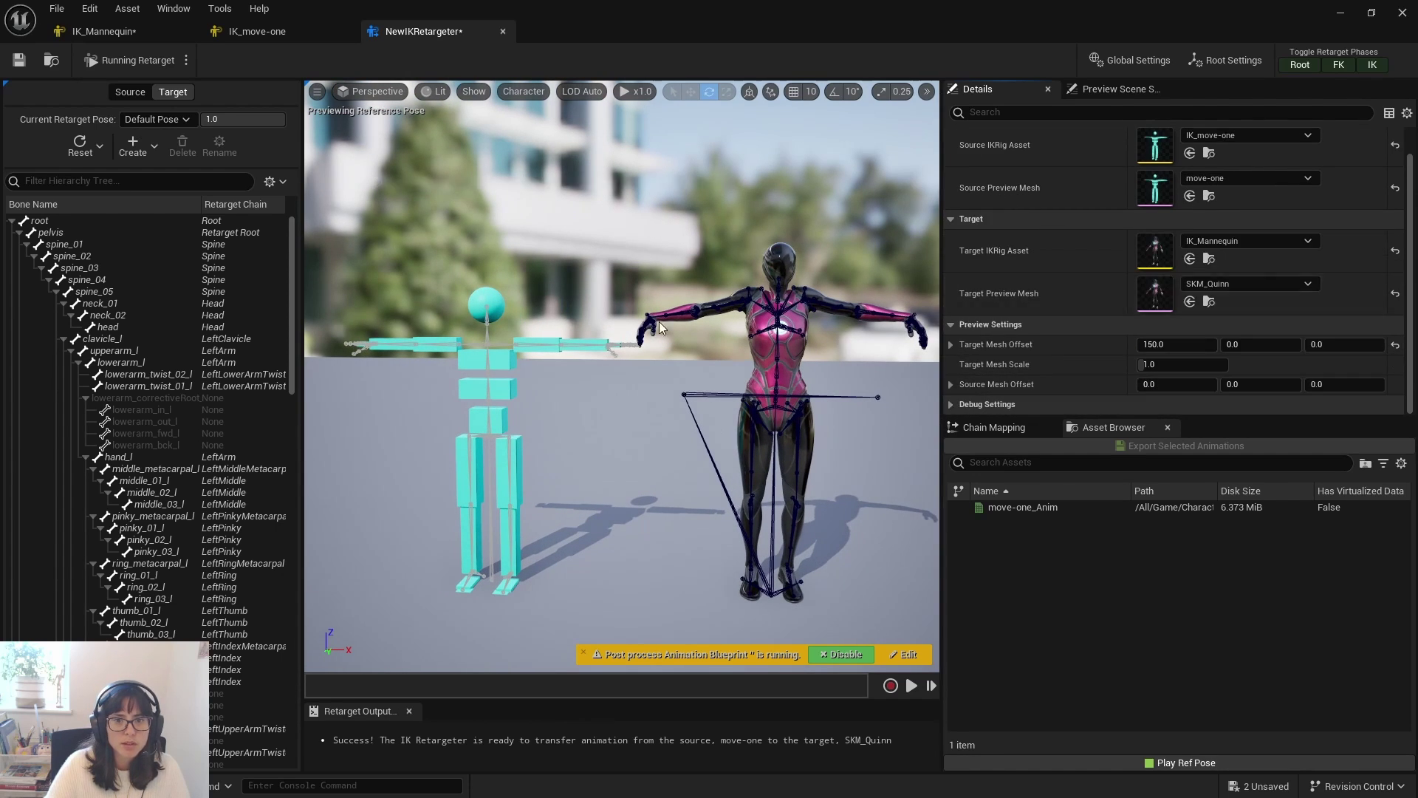
- Reset all bones of the target's Default Pose retarget pose
{"action": "scroll", "coordinate": [639, 486], "scroll_direction": "up", "scroll_amount": 2}
{"action": "middle_click_drag", "start_coordinate": [653, 493], "coordinate": [630, 480]}
{"action": "mouse_move", "coordinate": [653, 493]}
{"action": "left_mouse_down", "text": "alt"}
{"action": "mouse_move", "coordinate": [828, 494]}
{"action": "mouse_move", "coordinate": [652, 493]}
{"action": "left_mouse_up", "text": "alt"}
{"action": "scroll", "coordinate": [652, 493], "scroll_direction": "down", "scroll_amount": 2}
{"action": "left_click_drag", "start_coordinate": [595, 355], "coordinate": [576, 364], "text": "alt"}
{"action": "scroll", "coordinate": [594, 355], "scroll_direction": "up", "scroll_amount": 3}
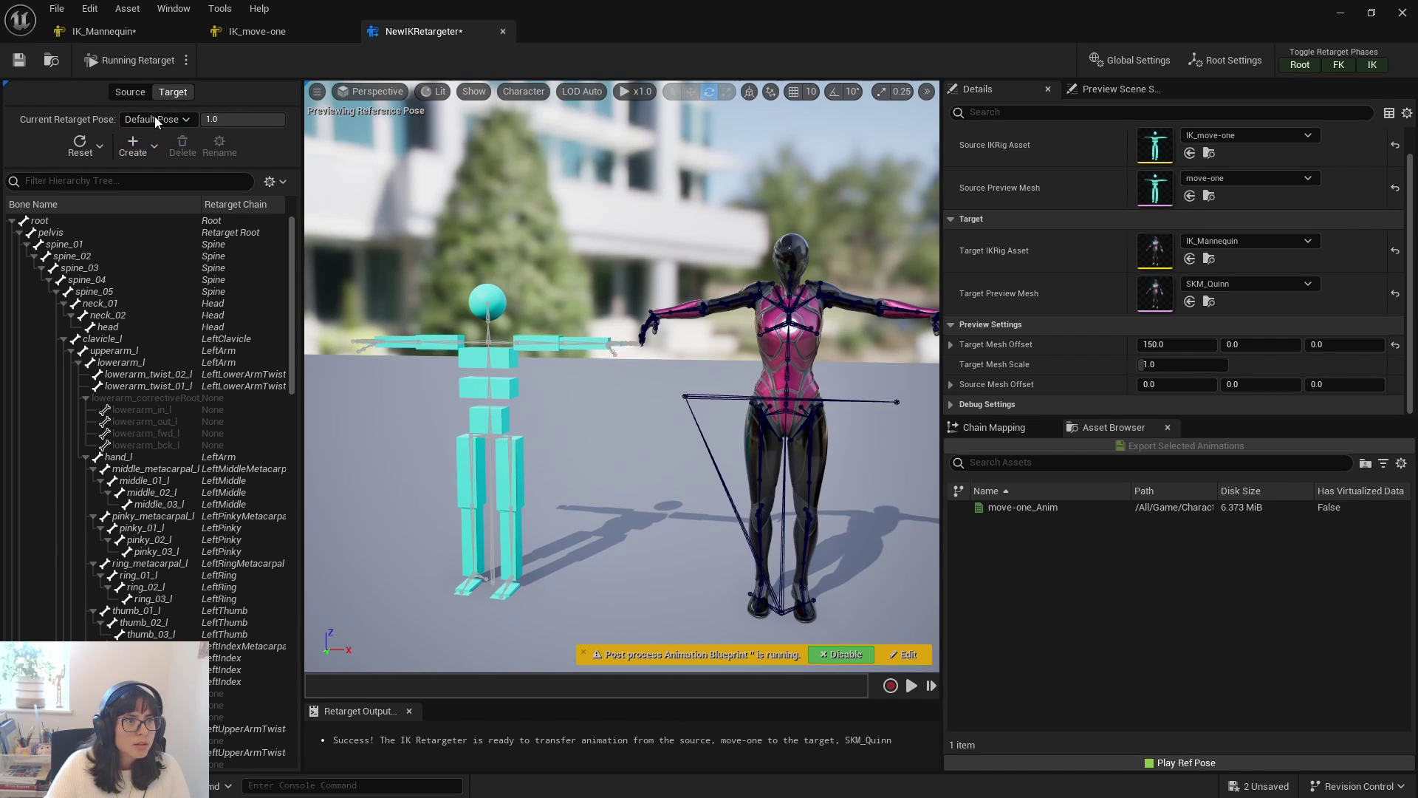
{"action": "left_click", "coordinate": [85, 146]}
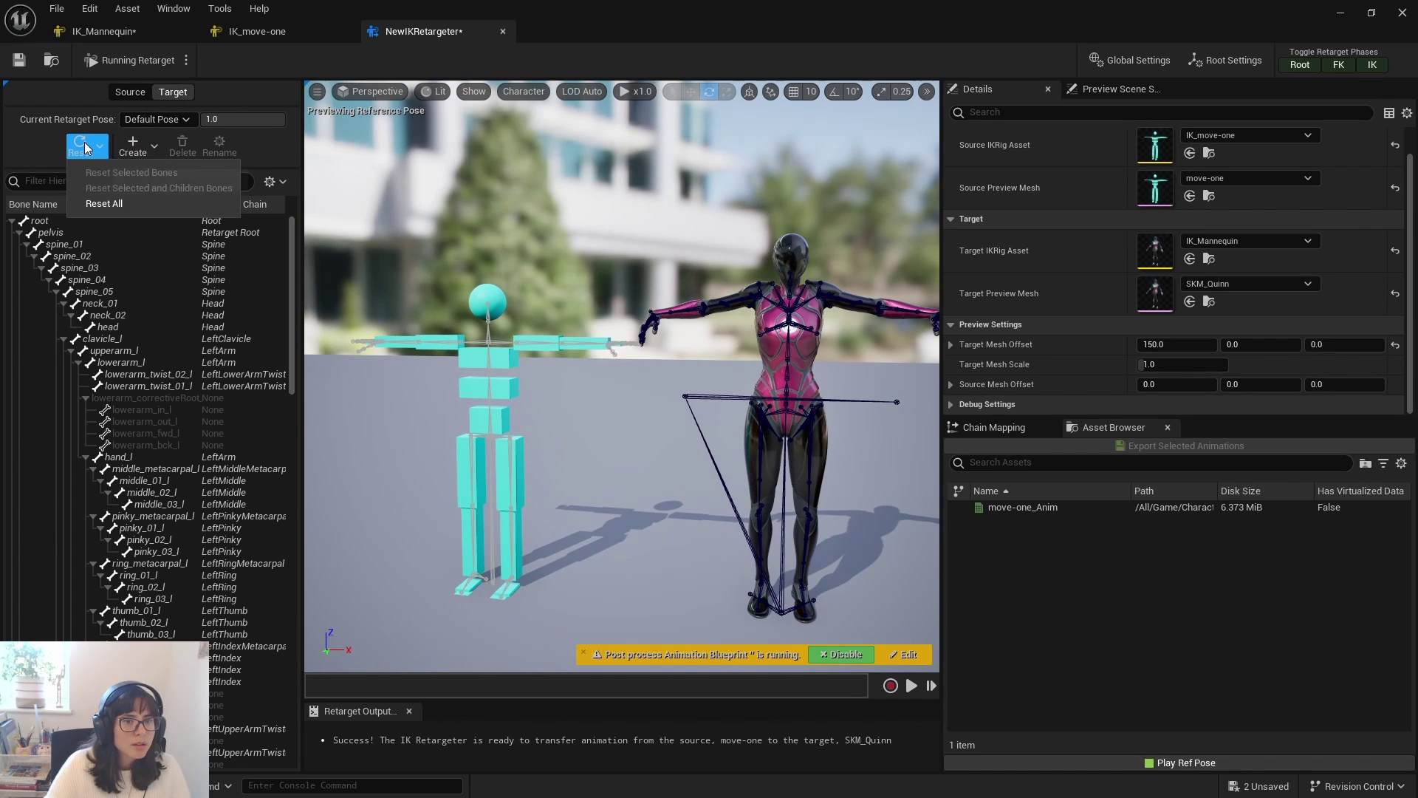
{"action": "left_click", "coordinate": [112, 210]}
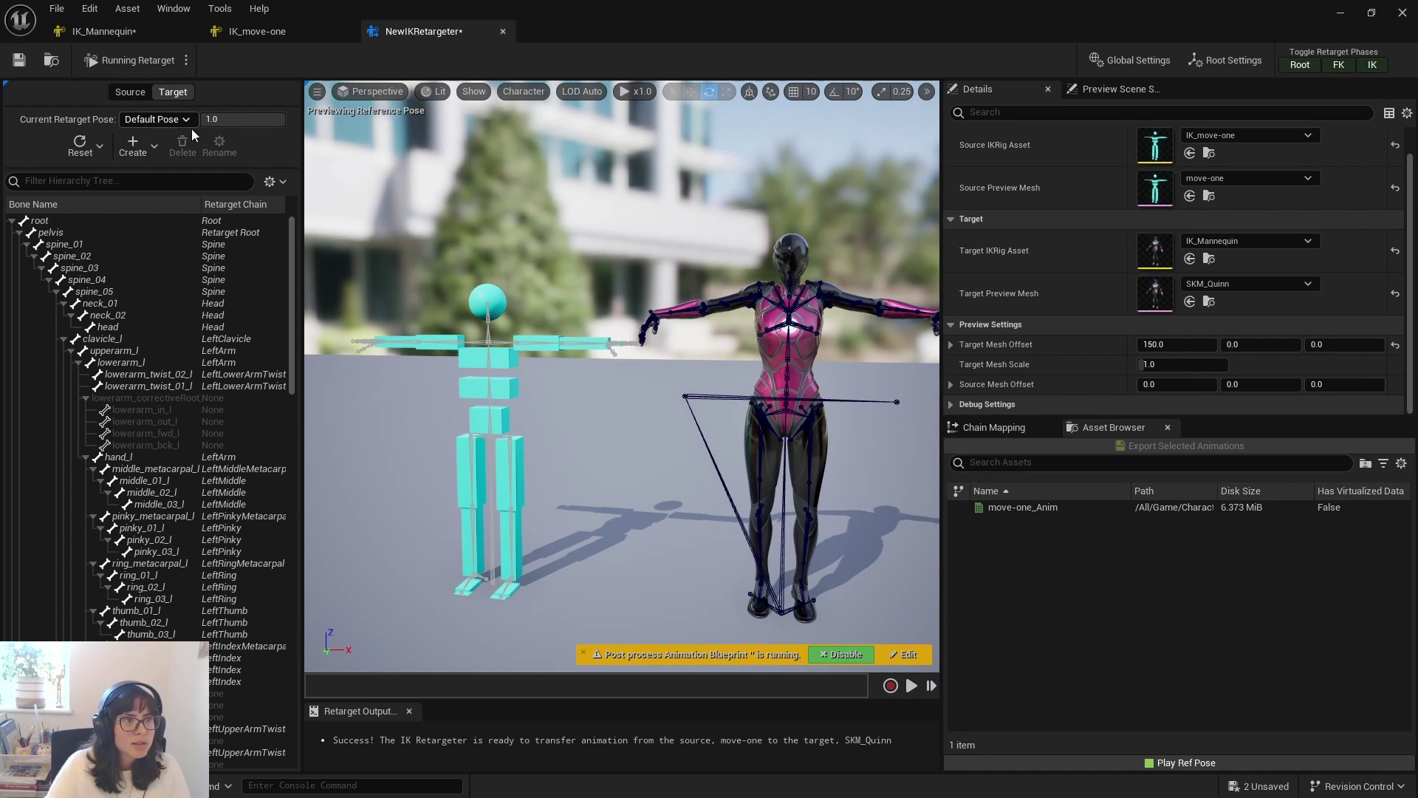
- Examine the target mannequin's arm pose from the front and from above against the source skeleton
{"action": "middle_click_drag", "start_coordinate": [737, 300], "coordinate": [780, 300]}
{"action": "left_click_drag", "start_coordinate": [781, 300], "coordinate": [760, 295], "text": "alt"}
{"action": "middle_click_drag", "start_coordinate": [760, 296], "coordinate": [756, 289]}
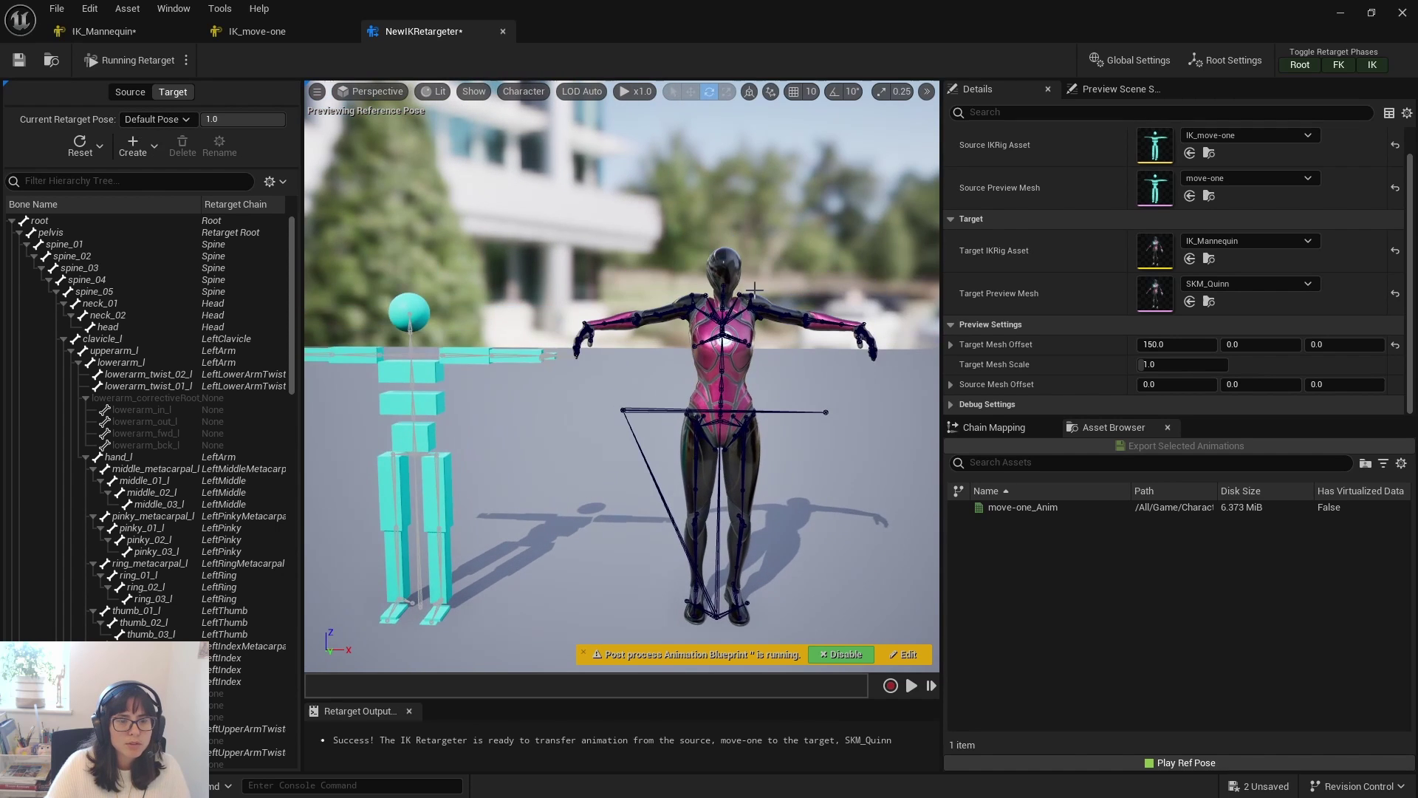
{"action": "left_click_drag", "start_coordinate": [754, 289], "coordinate": [646, 291]}
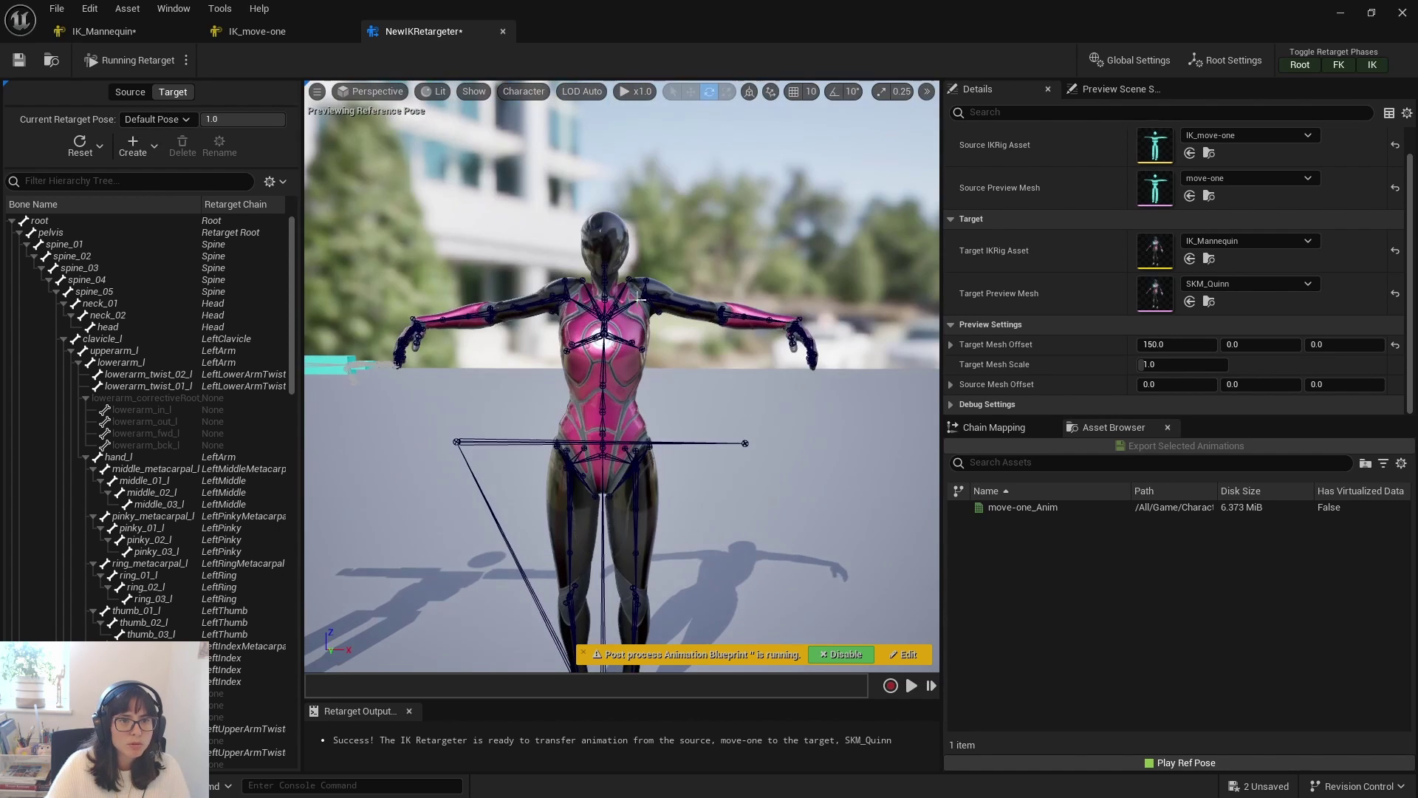
{"action": "left_click_drag", "start_coordinate": [724, 338], "coordinate": [725, 461], "text": "alt"}
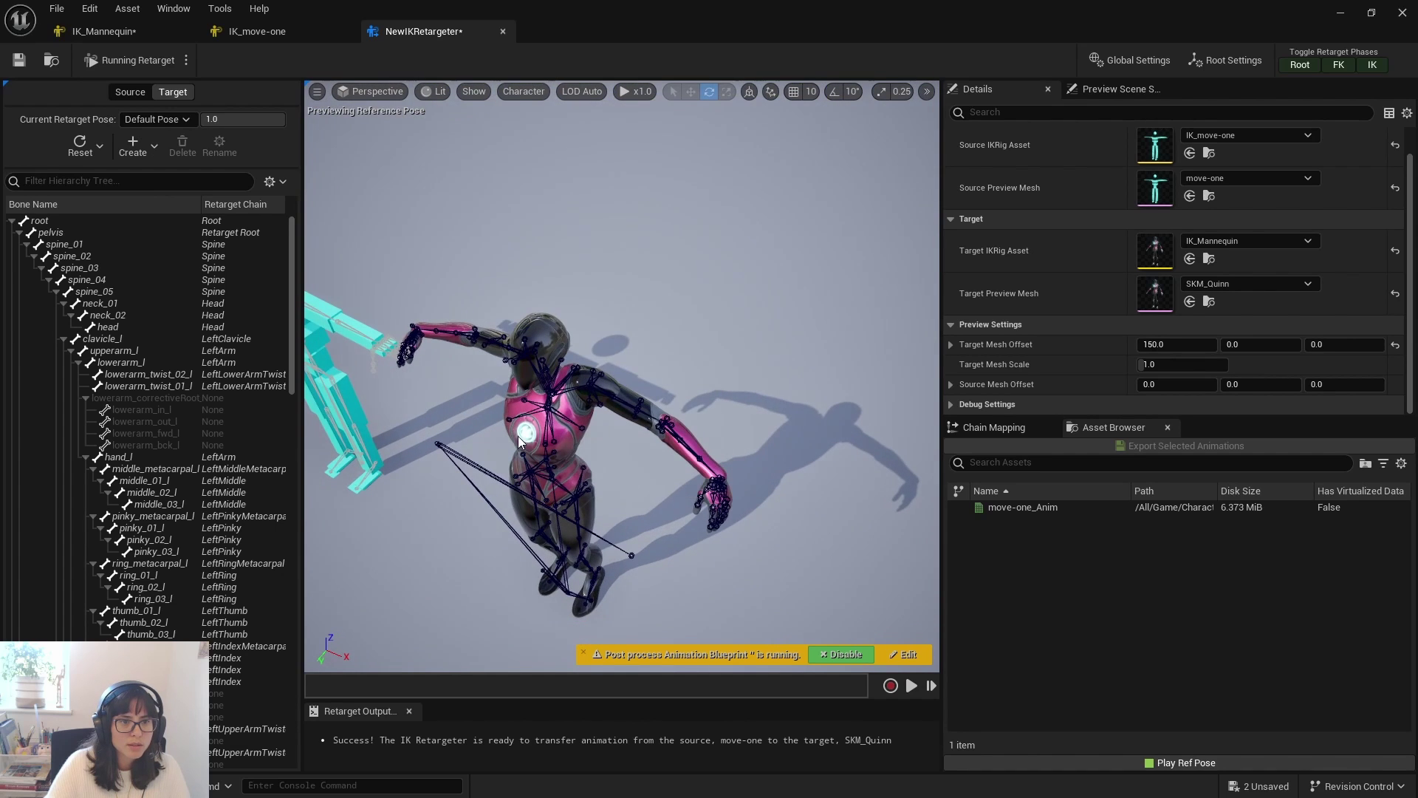
{"action": "left_click_drag", "start_coordinate": [484, 414], "coordinate": [528, 310], "text": "alt"}
{"action": "scroll", "coordinate": [484, 414], "scroll_direction": "down", "scroll_amount": 3}
{"action": "left_click_drag", "start_coordinate": [484, 413], "coordinate": [487, 399], "text": "alt"}
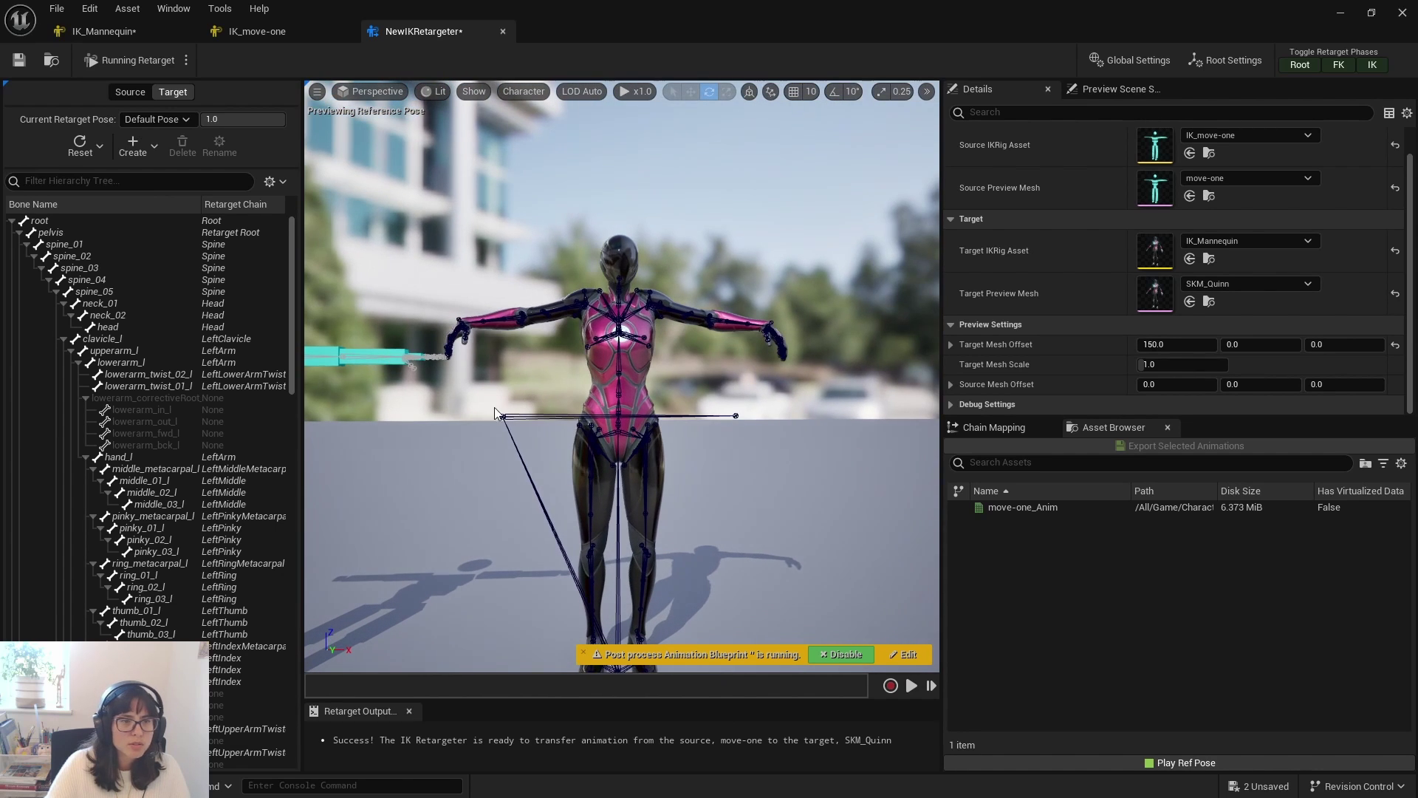
- Switch to editing the retarget pose and rotate both mannequin upper arms about 52.7° around Y to raise them to horizontal
{"action": "left_click", "coordinate": [186, 60]}
{"action": "left_click", "coordinate": [247, 101]}
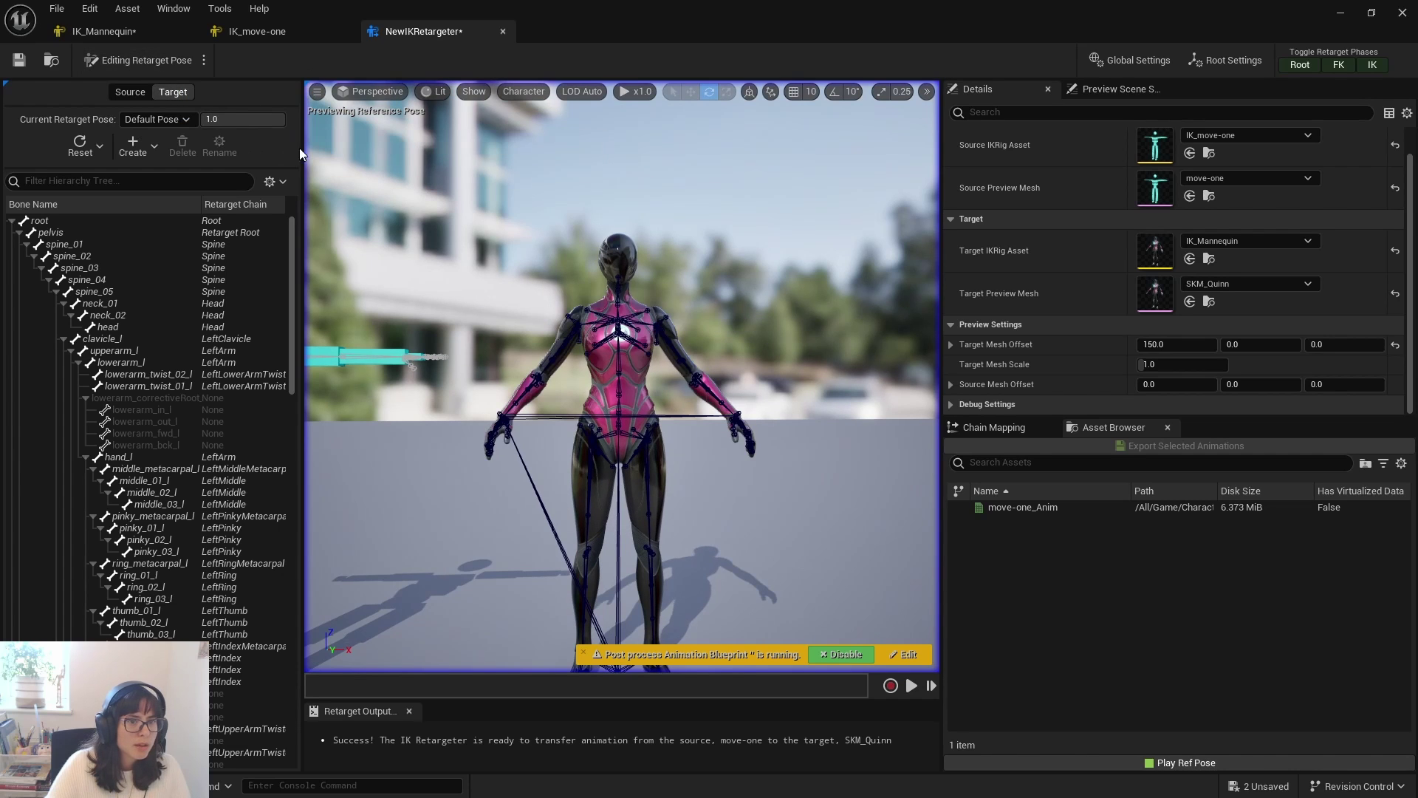
{"action": "scroll", "coordinate": [571, 342], "scroll_direction": "up", "scroll_amount": 6}
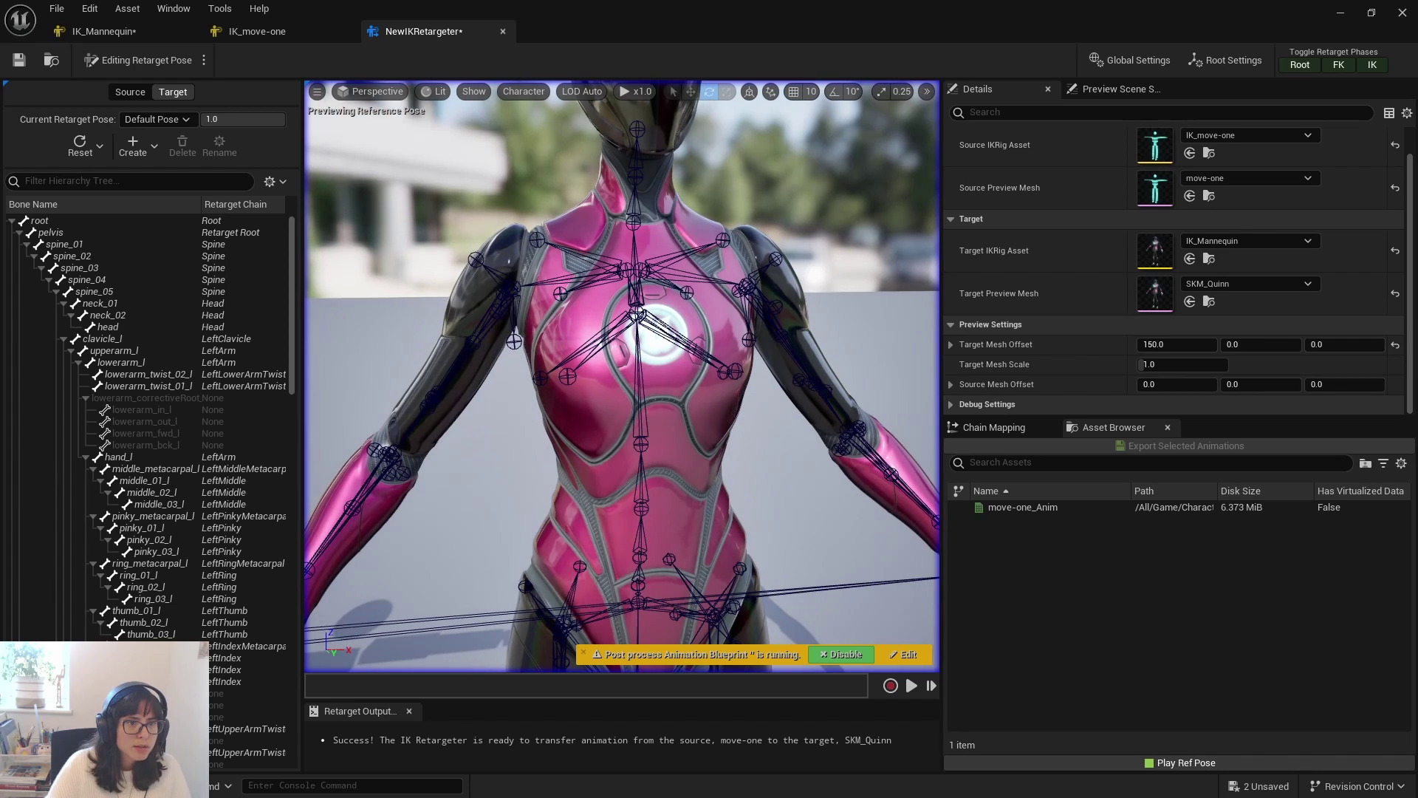
{"action": "left_click", "coordinate": [506, 303]}
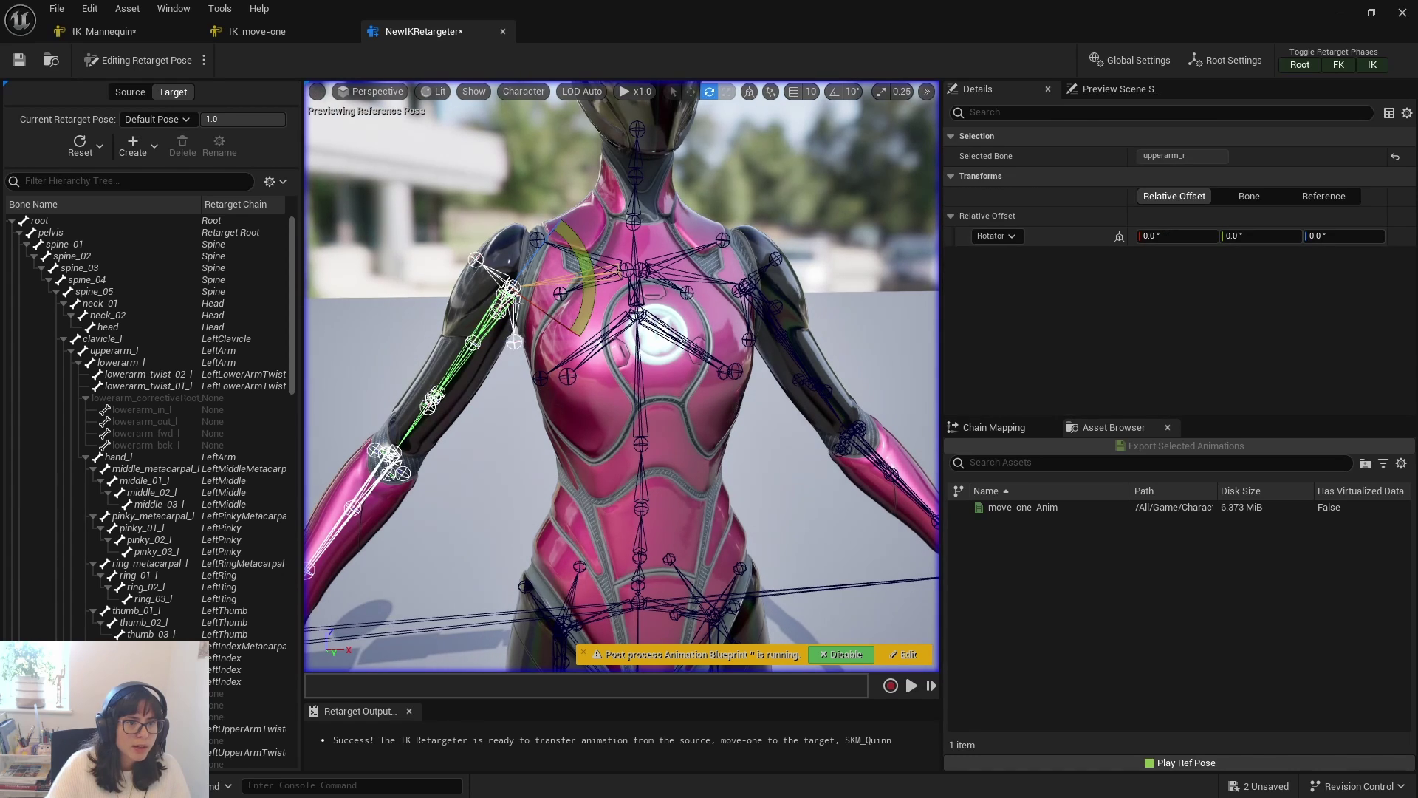
{"action": "left_click", "coordinate": [749, 293], "text": "ctrl"}
{"action": "left_click", "coordinate": [770, 324]}
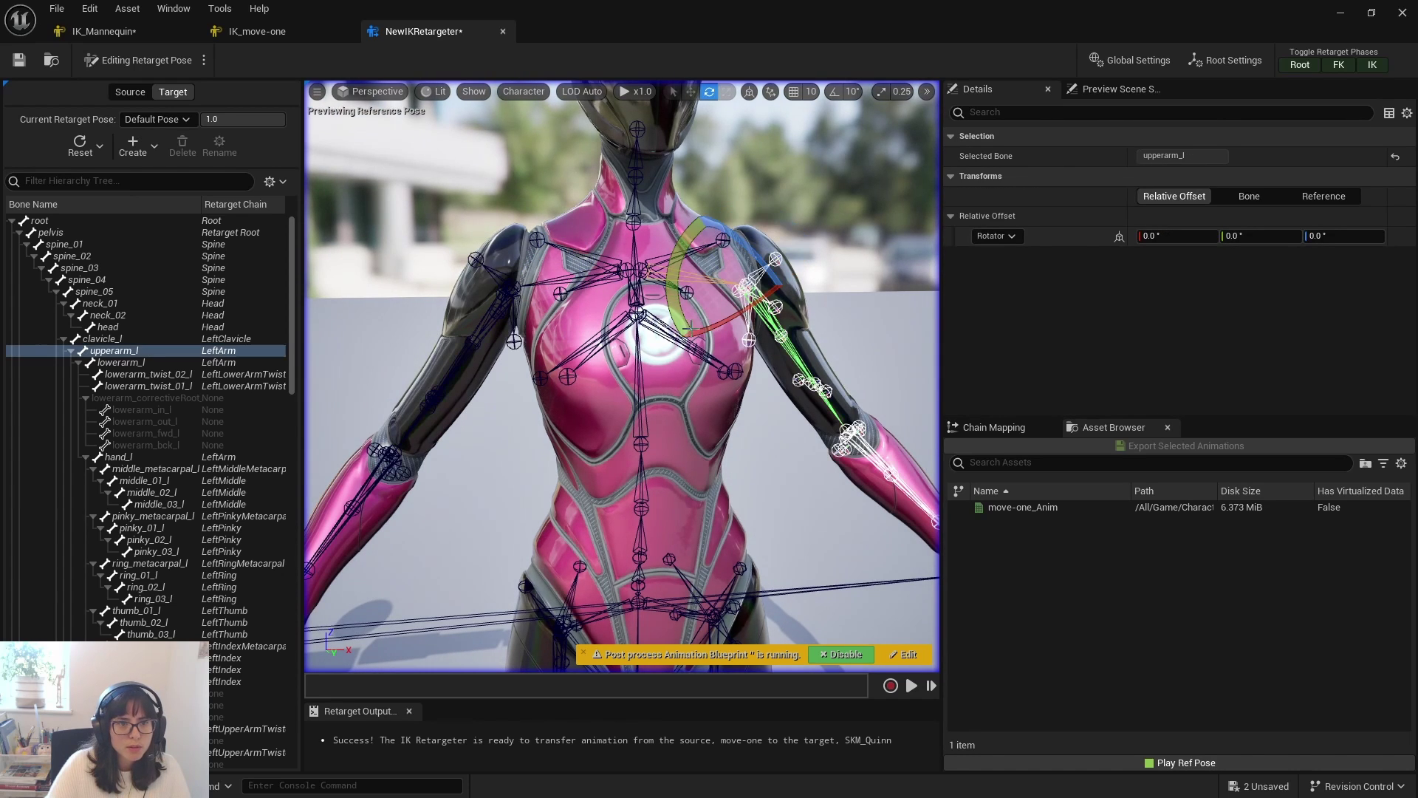
{"action": "left_click", "coordinate": [488, 323], "text": "ctrl"}
{"action": "left_click_drag", "start_coordinate": [544, 245], "coordinate": [576, 200]}
{"action": "scroll", "coordinate": [735, 383], "scroll_direction": "down", "scroll_amount": 5}
{"action": "mouse_move", "coordinate": [726, 380]}
{"action": "left_mouse_down", "text": "alt"}
{"action": "mouse_move", "coordinate": [636, 413]}
{"action": "mouse_move", "coordinate": [687, 517]}
{"action": "mouse_move", "coordinate": [726, 380]}
{"action": "left_mouse_up", "text": "alt"}
{"action": "right_click_drag", "start_coordinate": [725, 379], "coordinate": [799, 380], "text": "alt"}
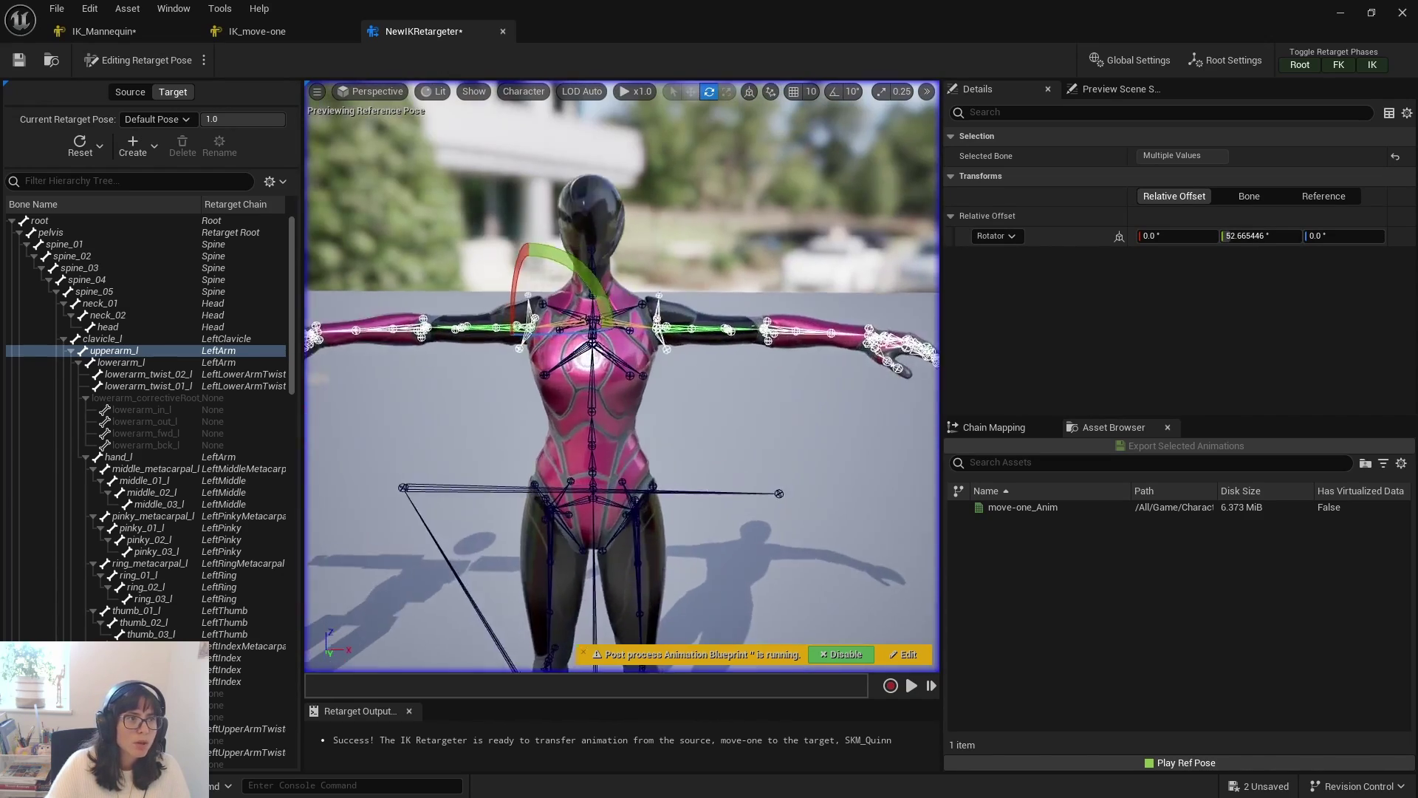
{"action": "left_click", "coordinate": [158, 147]}
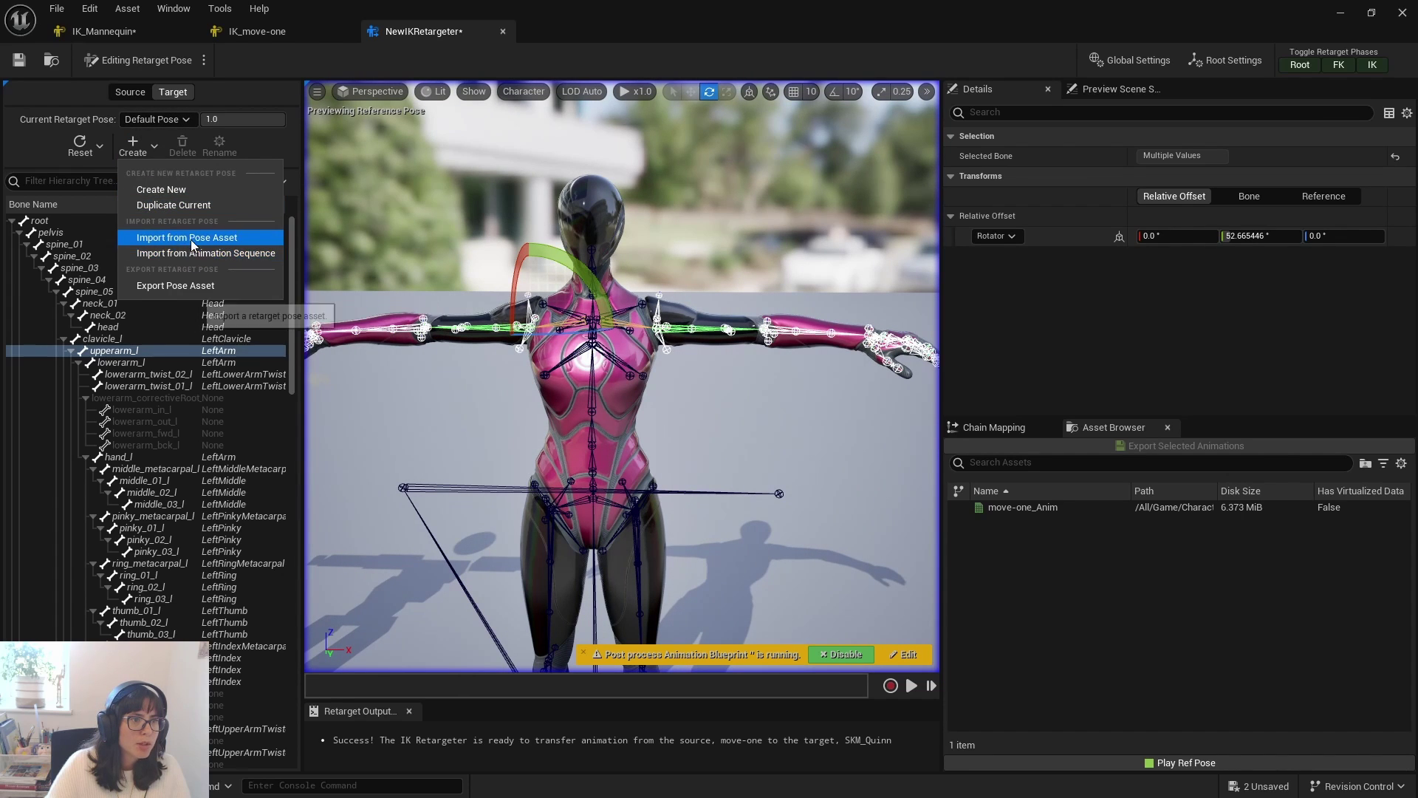
{"action": "left_click", "coordinate": [718, 393]}
{"action": "left_click", "coordinate": [717, 393]}
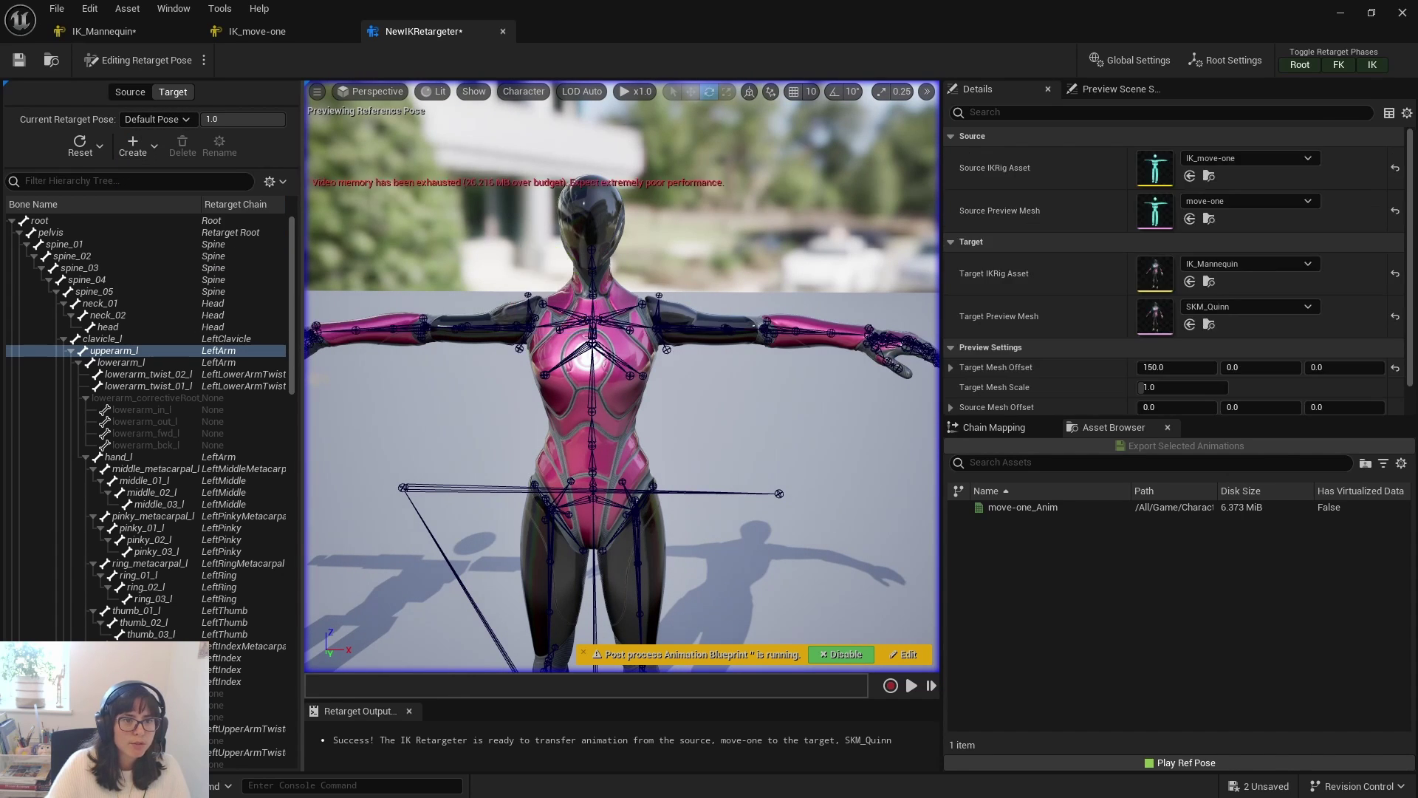
- Select both mannequin lower-arm bones and rotate them about -33.6° around Z to straighten the arms into a T-pose
{"action": "left_click_drag", "start_coordinate": [716, 392], "coordinate": [784, 426], "text": "alt"}
{"action": "left_click", "coordinate": [663, 471]}
{"action": "left_click", "coordinate": [745, 437]}
{"action": "scroll", "coordinate": [746, 437], "scroll_direction": "up", "scroll_amount": 4}
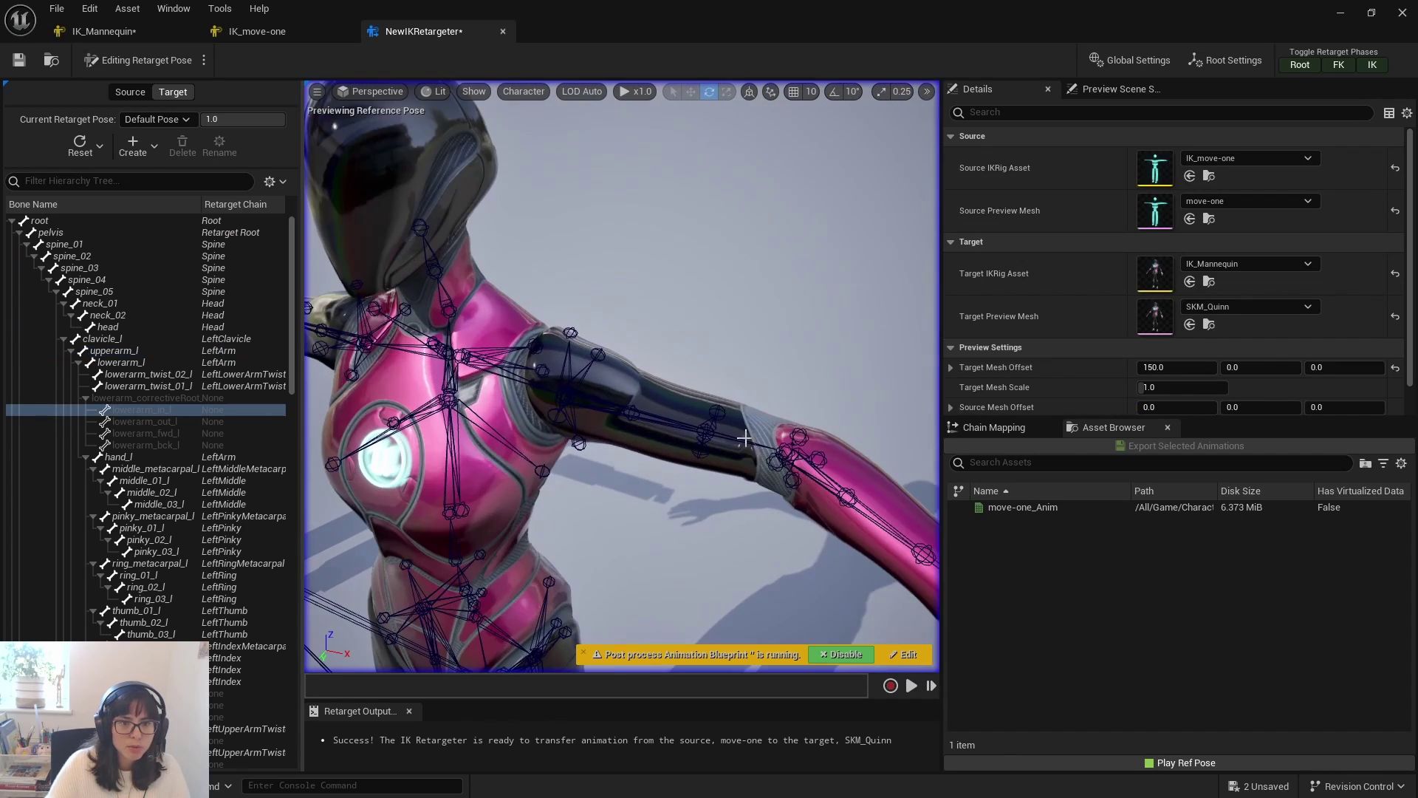
{"action": "left_click", "coordinate": [828, 476]}
{"action": "right_click_drag", "start_coordinate": [588, 437], "coordinate": [658, 410]}
{"action": "left_click", "coordinate": [666, 378], "text": "shift"}
{"action": "scroll", "coordinate": [666, 378], "scroll_direction": "down", "scroll_amount": 4}
{"action": "left_click_drag", "start_coordinate": [823, 450], "coordinate": [850, 488], "text": "alt"}
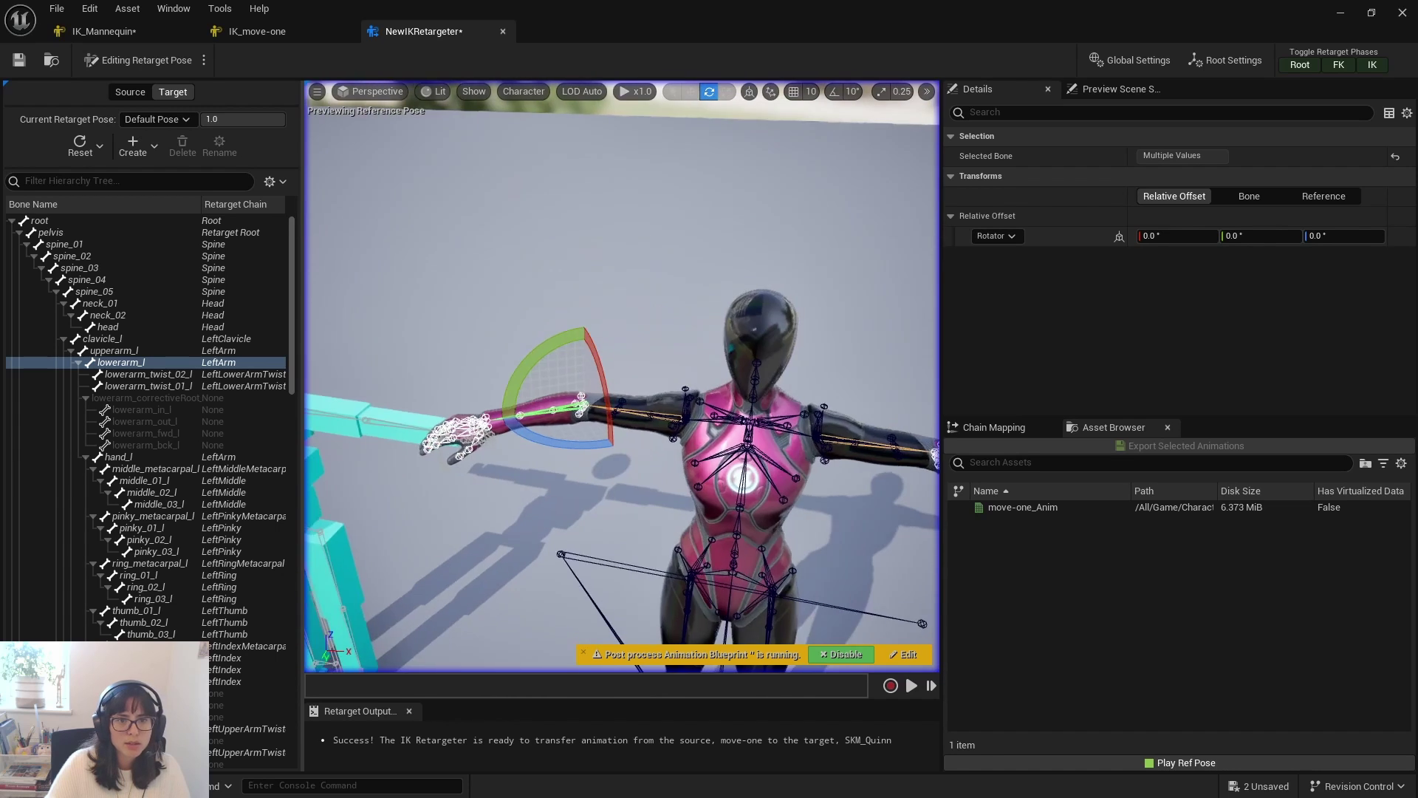
{"action": "scroll", "coordinate": [823, 450], "scroll_direction": "down", "scroll_amount": 5}
{"action": "left_click_drag", "start_coordinate": [595, 427], "coordinate": [563, 414]}
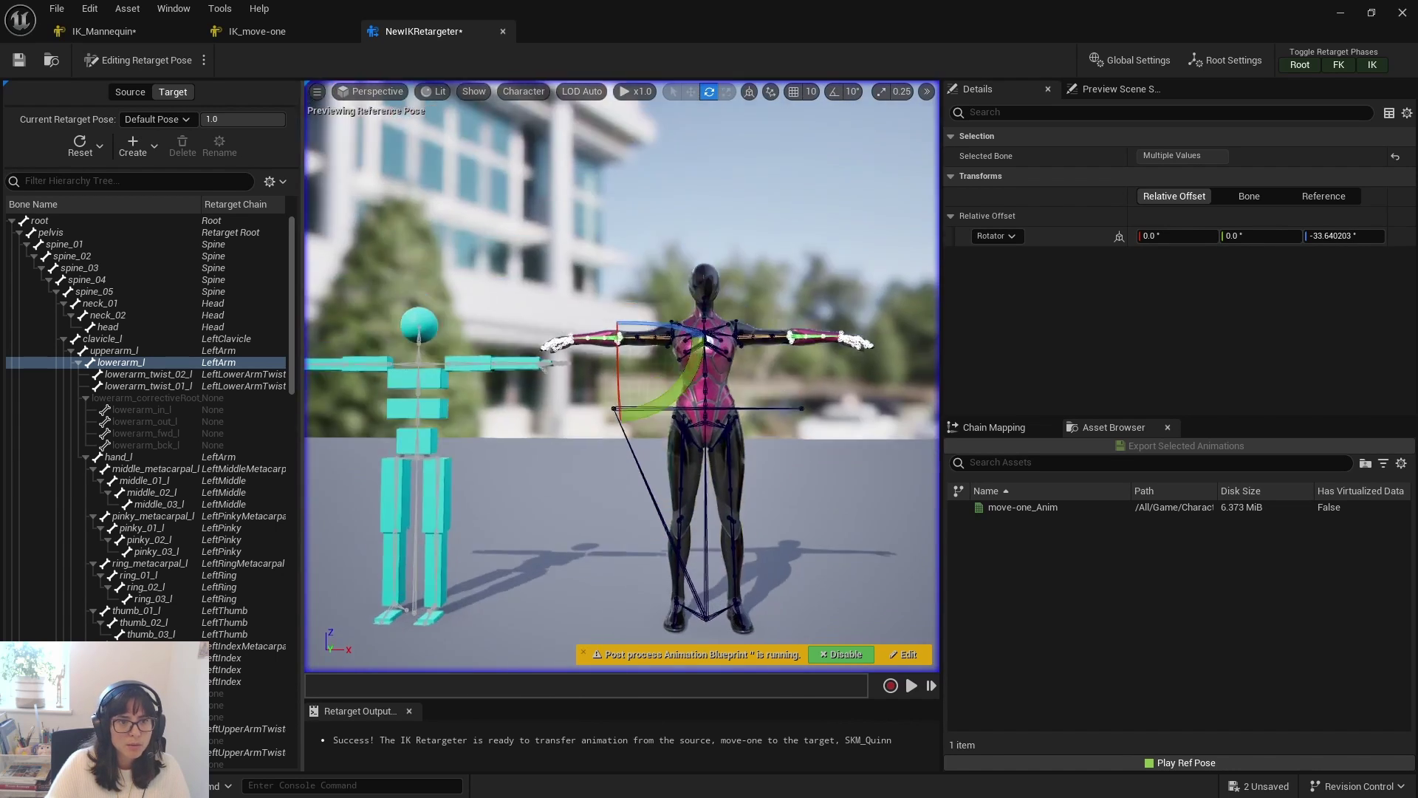
{"action": "left_click_drag", "start_coordinate": [621, 375], "coordinate": [636, 380], "text": "alt"}
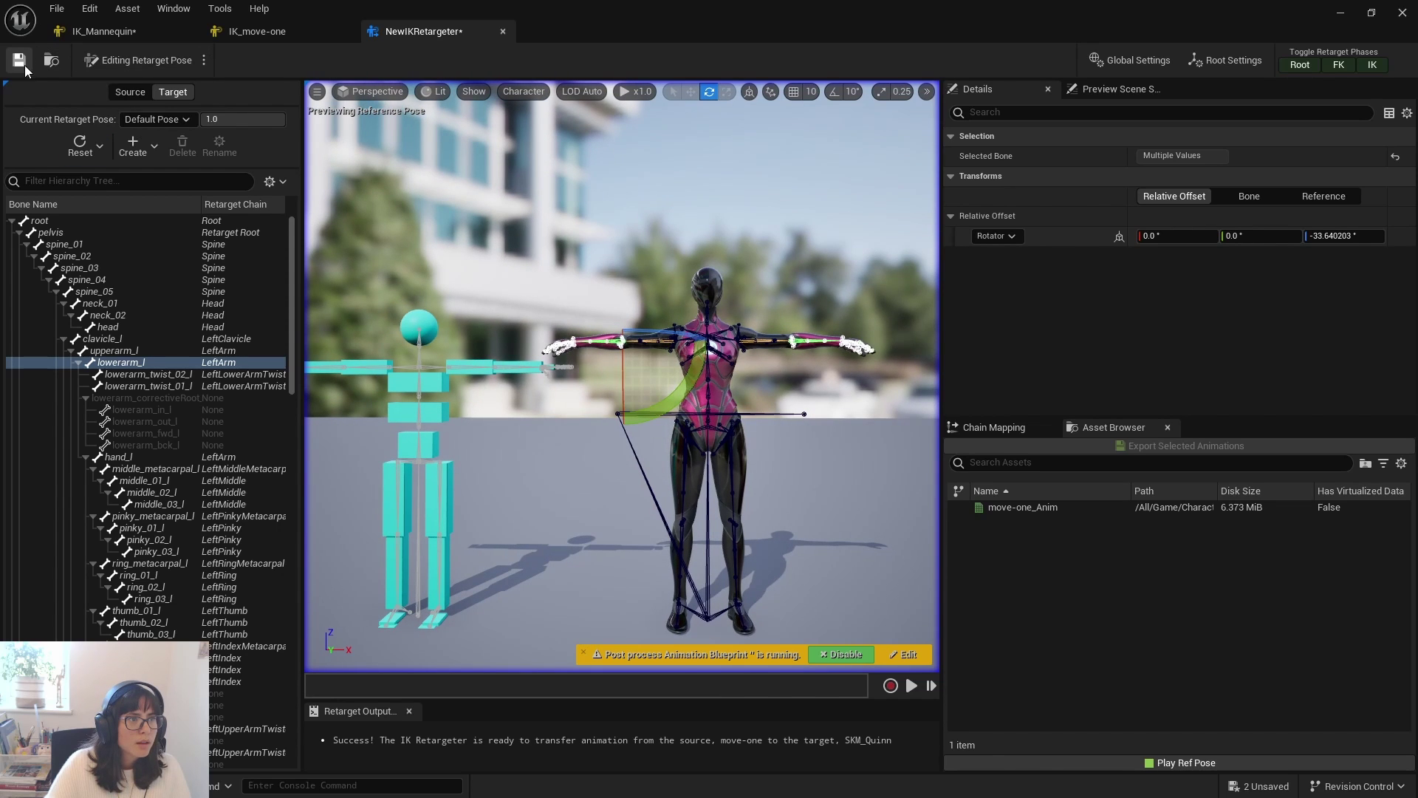
- Save the retargeter and switch from editing the retarget pose to running the retarget, keeping both skeletons in view
{"action": "left_click", "coordinate": [204, 60]}
{"action": "left_click", "coordinate": [244, 83]}
{"action": "key", "text": "Escape"}
{"action": "middle_click_drag", "start_coordinate": [621, 376], "coordinate": [713, 353]}
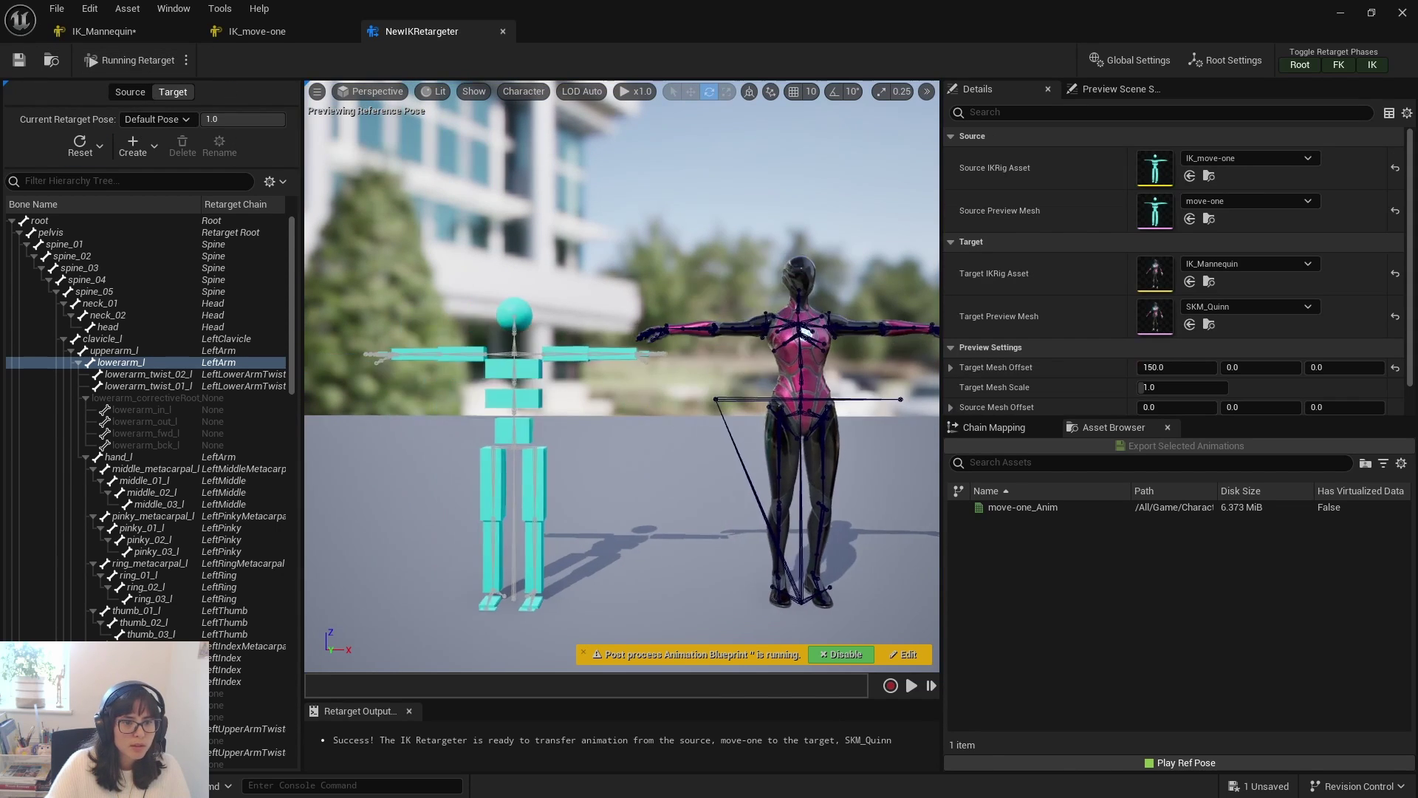
{"action": "mouse_move", "coordinate": [714, 353]}
{"action": "left_mouse_down", "text": "alt"}
{"action": "mouse_move", "coordinate": [561, 358]}
{"action": "mouse_move", "coordinate": [713, 353]}
{"action": "left_mouse_up", "text": "alt"}
{"action": "left_click_drag", "start_coordinate": [640, 451], "coordinate": [705, 486], "text": "alt"}
- Examine the chain mapping and look for a left clavicle among the source chains offered for LeftClavicle
{"action": "left_click", "coordinate": [993, 428]}
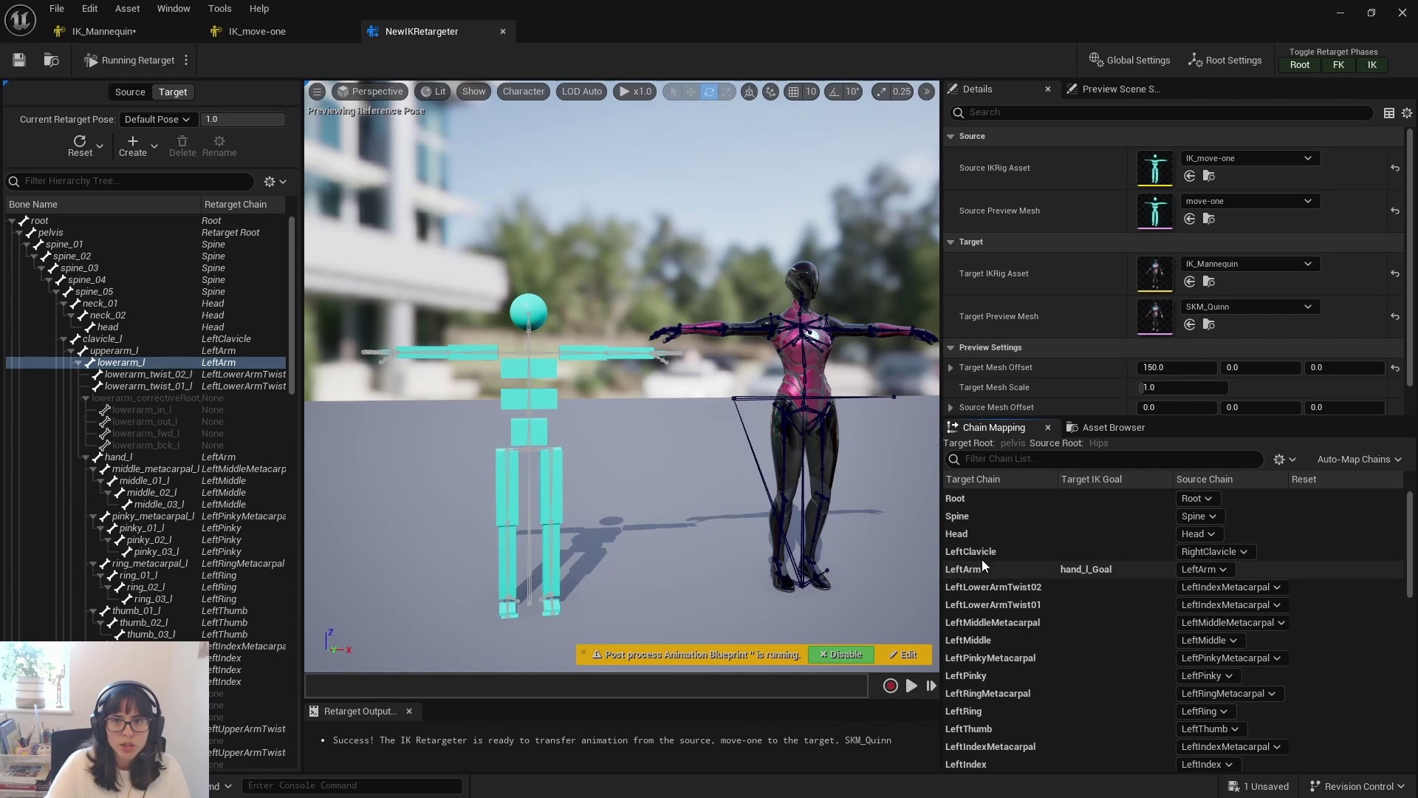
{"action": "left_click", "coordinate": [1026, 500]}
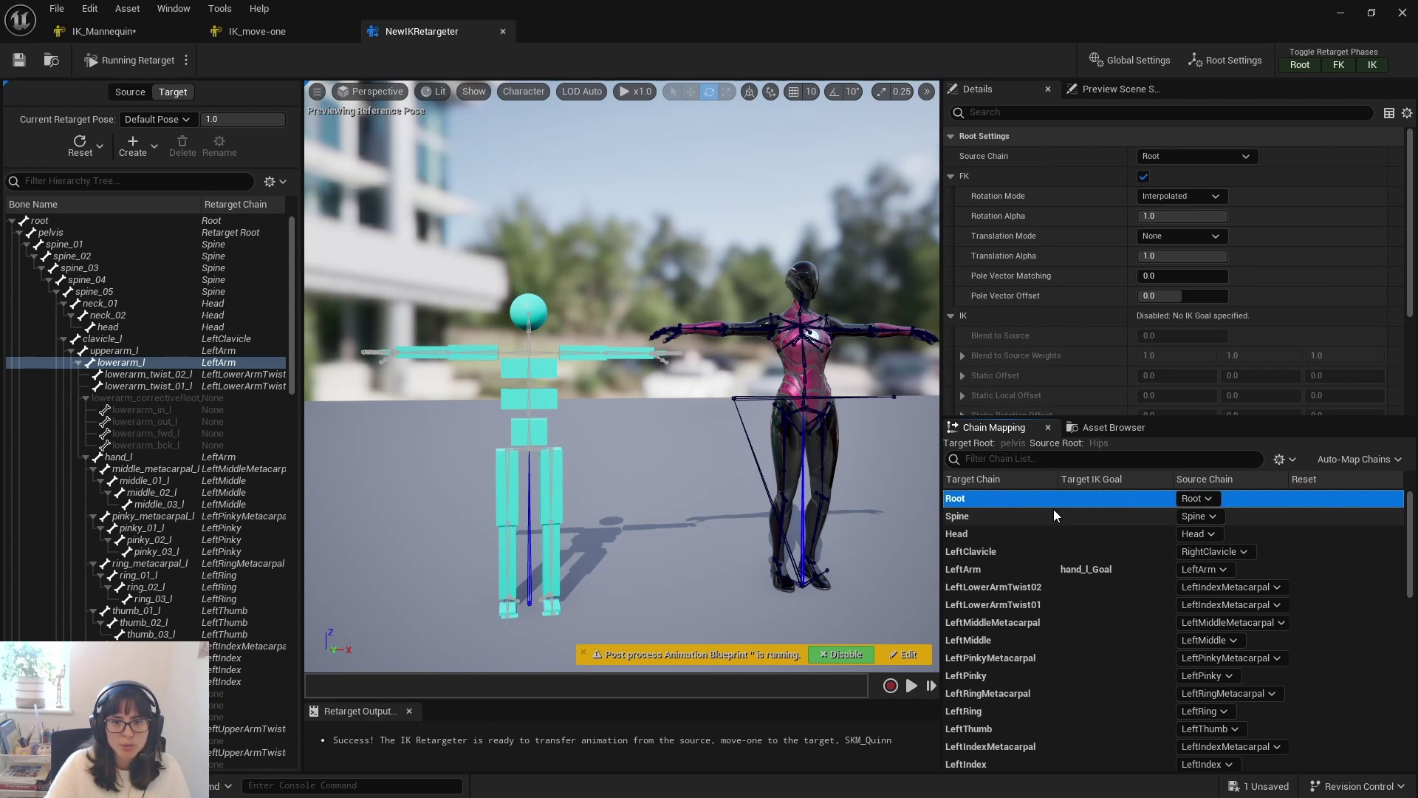
{"action": "left_click", "coordinate": [1008, 553]}
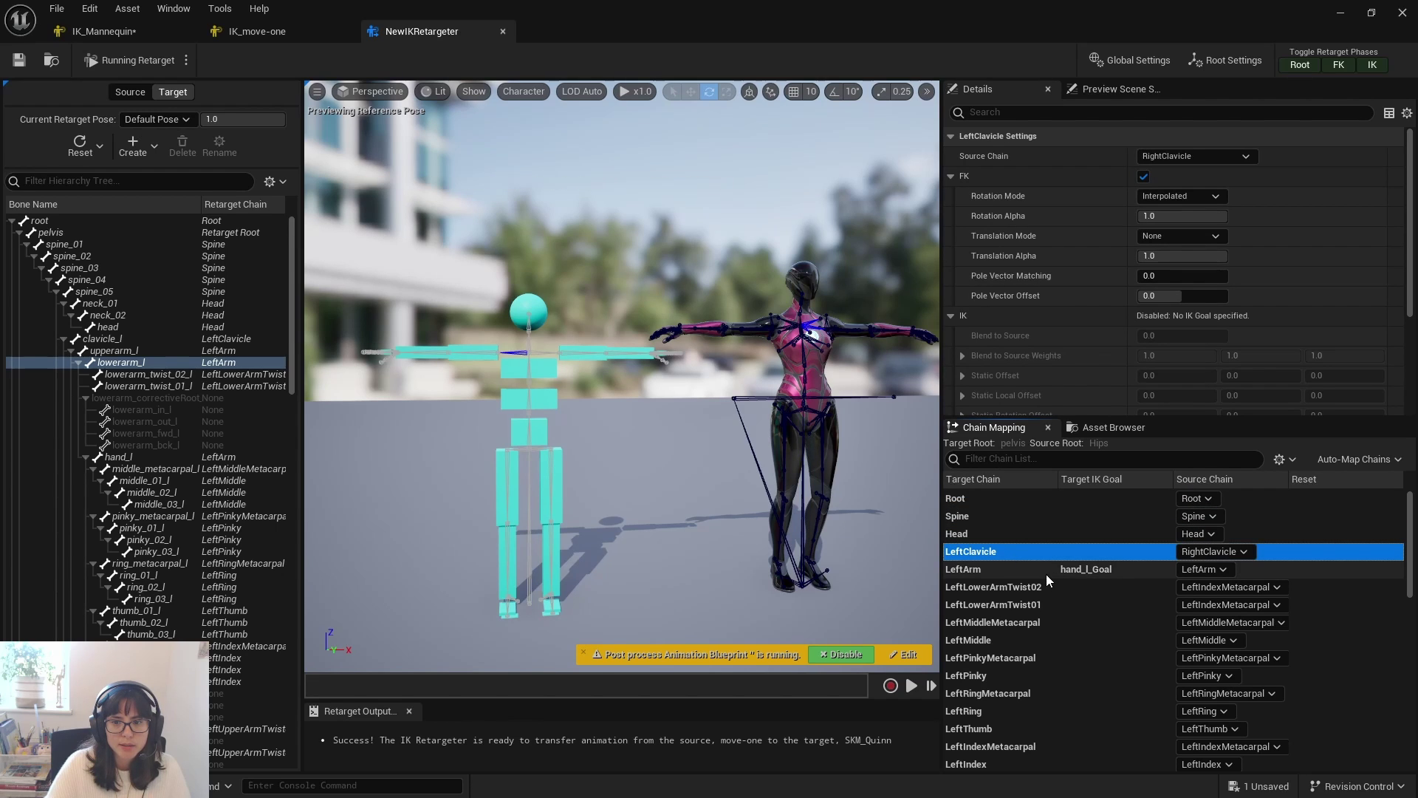
{"action": "left_click", "coordinate": [1208, 552]}
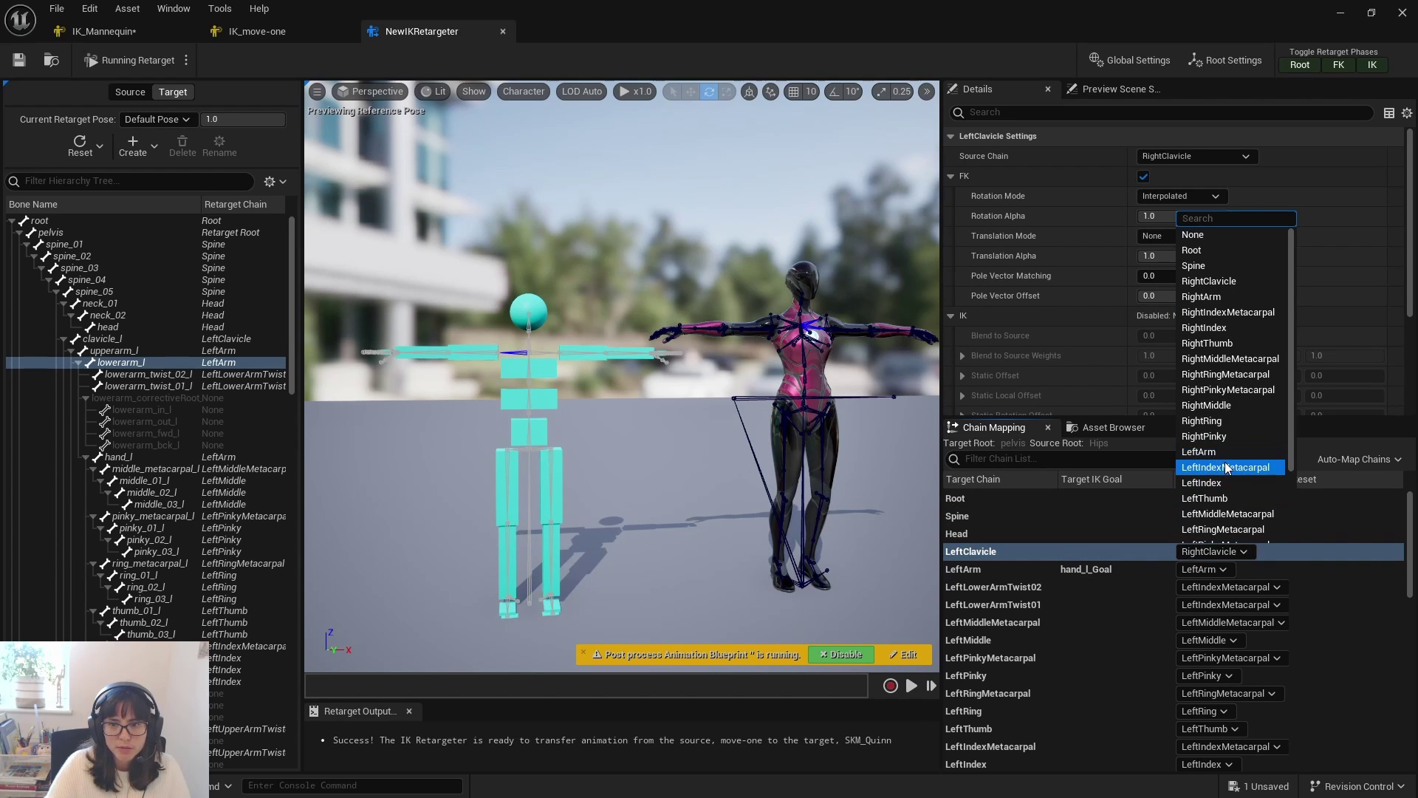
{"action": "scroll", "coordinate": [1247, 485], "scroll_direction": "down", "scroll_amount": 3}
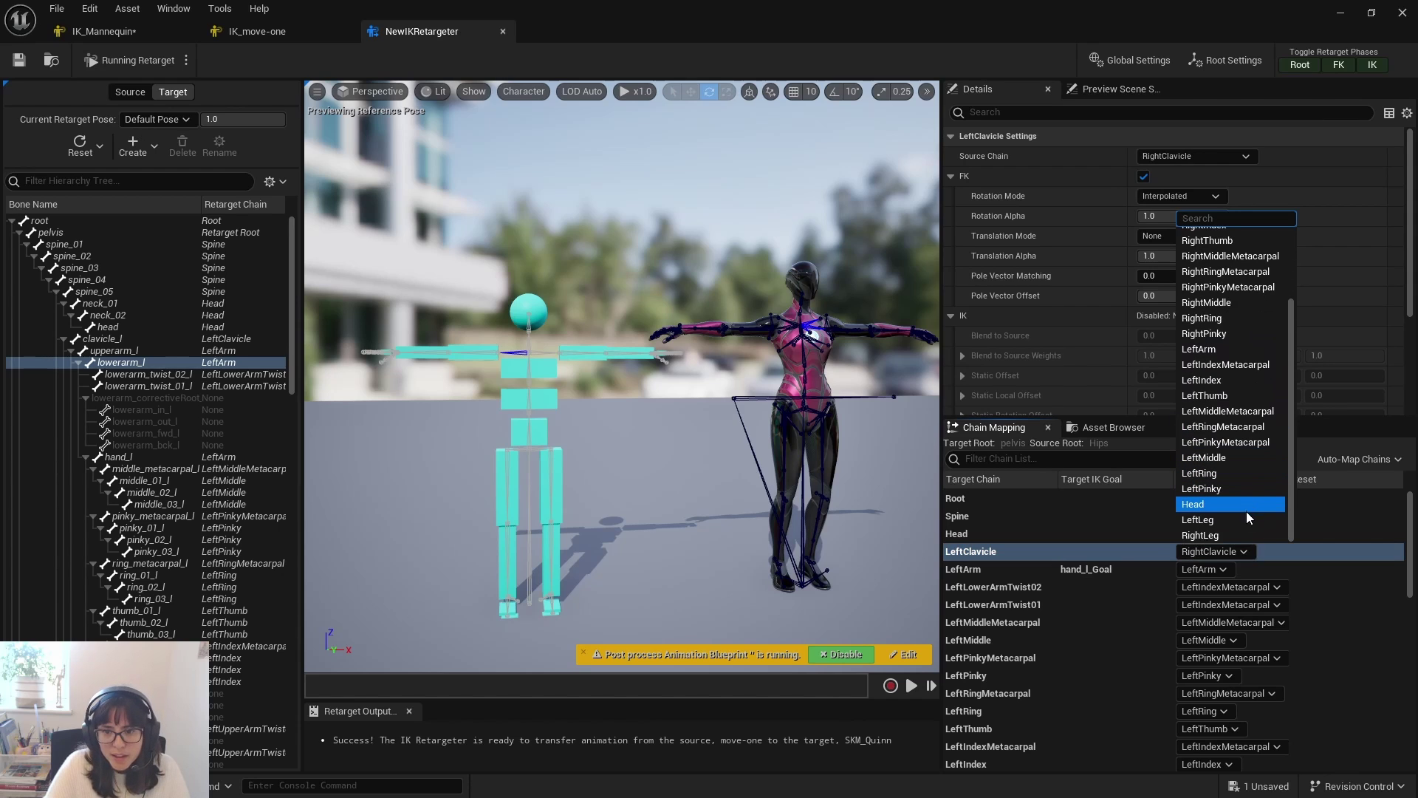
{"action": "scroll", "coordinate": [1252, 490], "scroll_direction": "up", "scroll_amount": 3}
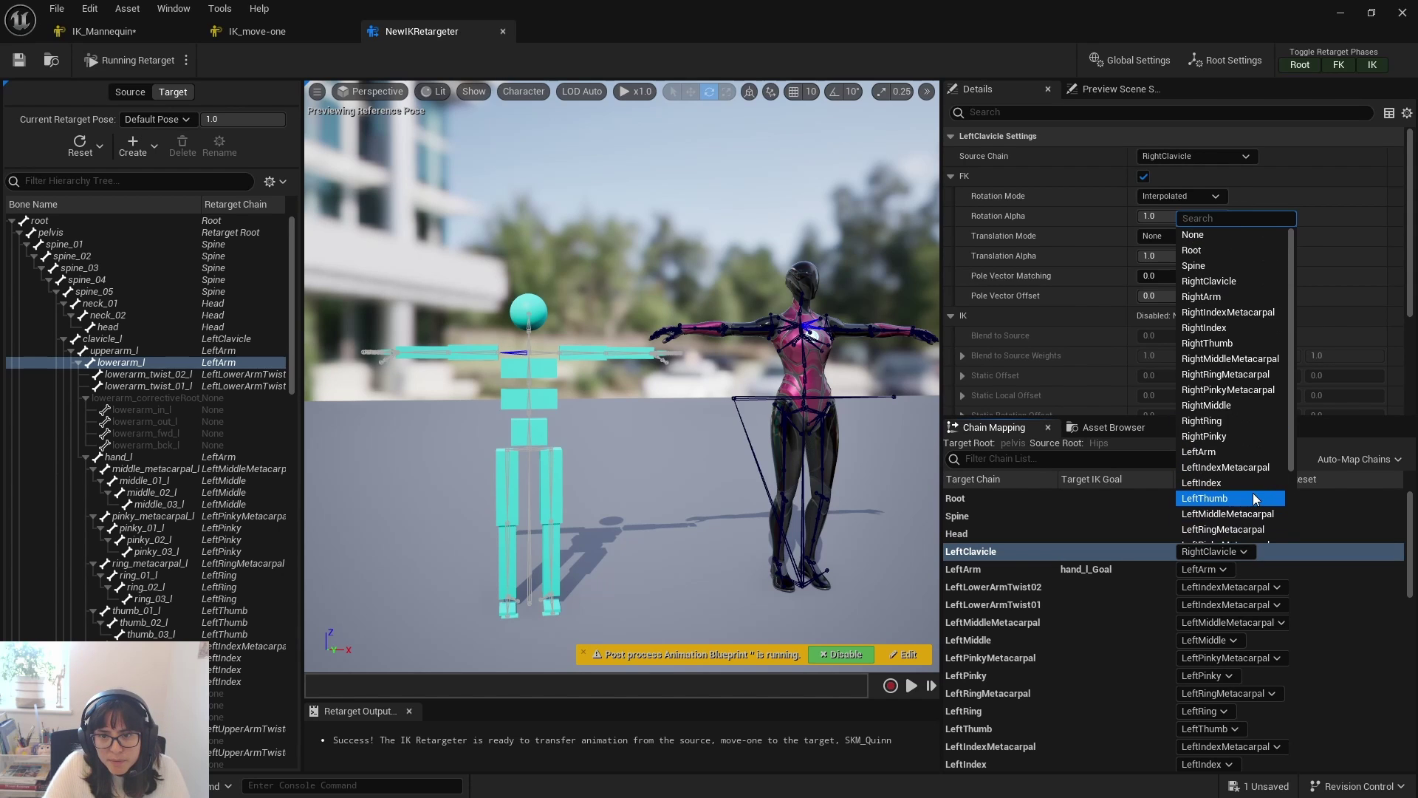
{"action": "scroll", "coordinate": [1253, 493], "scroll_direction": "down", "scroll_amount": 3}
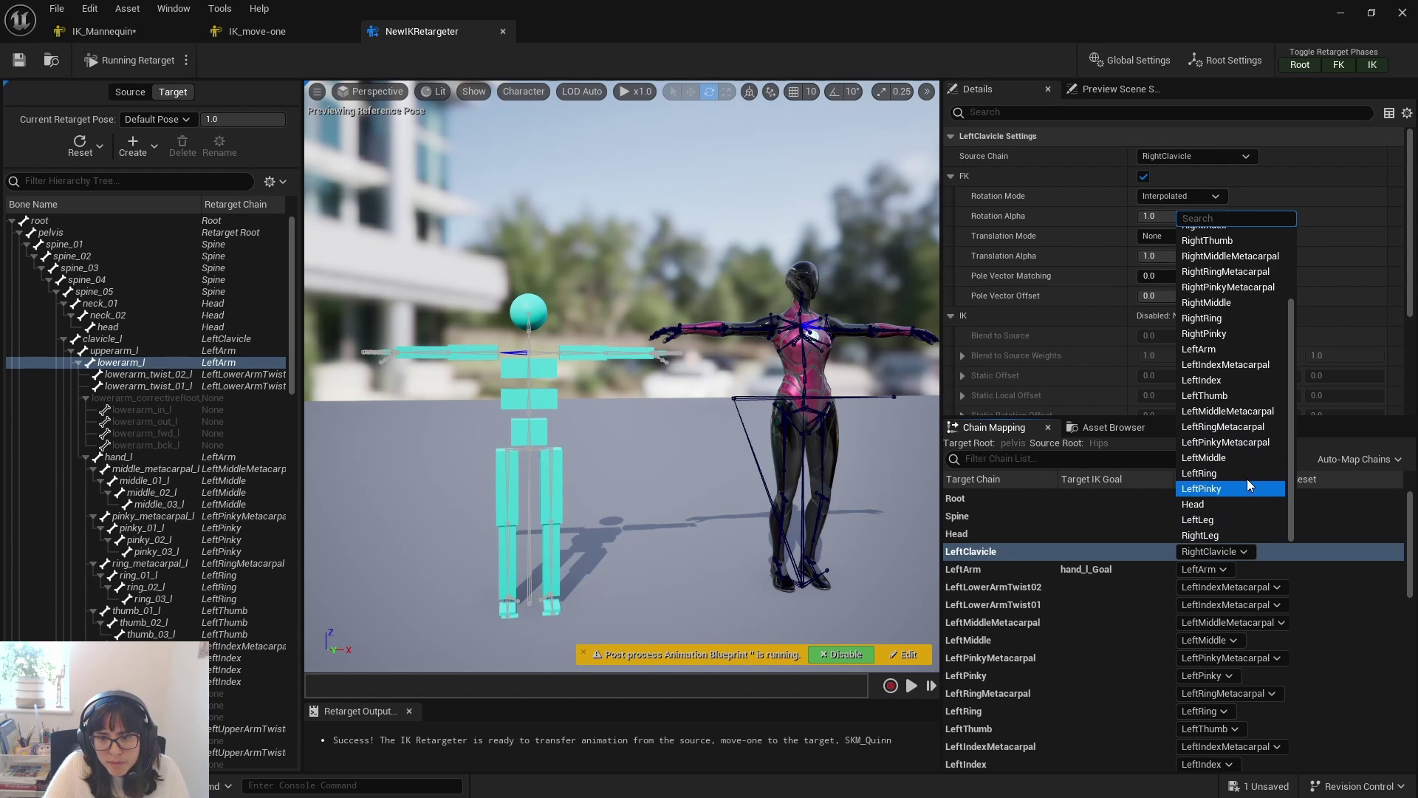
{"action": "left_click", "coordinate": [1100, 549]}
- In the IK_move-one rig, filter the retarget chains by "clavicle" and try to mirror the RightClavicle chain
{"action": "left_click", "coordinate": [250, 32]}
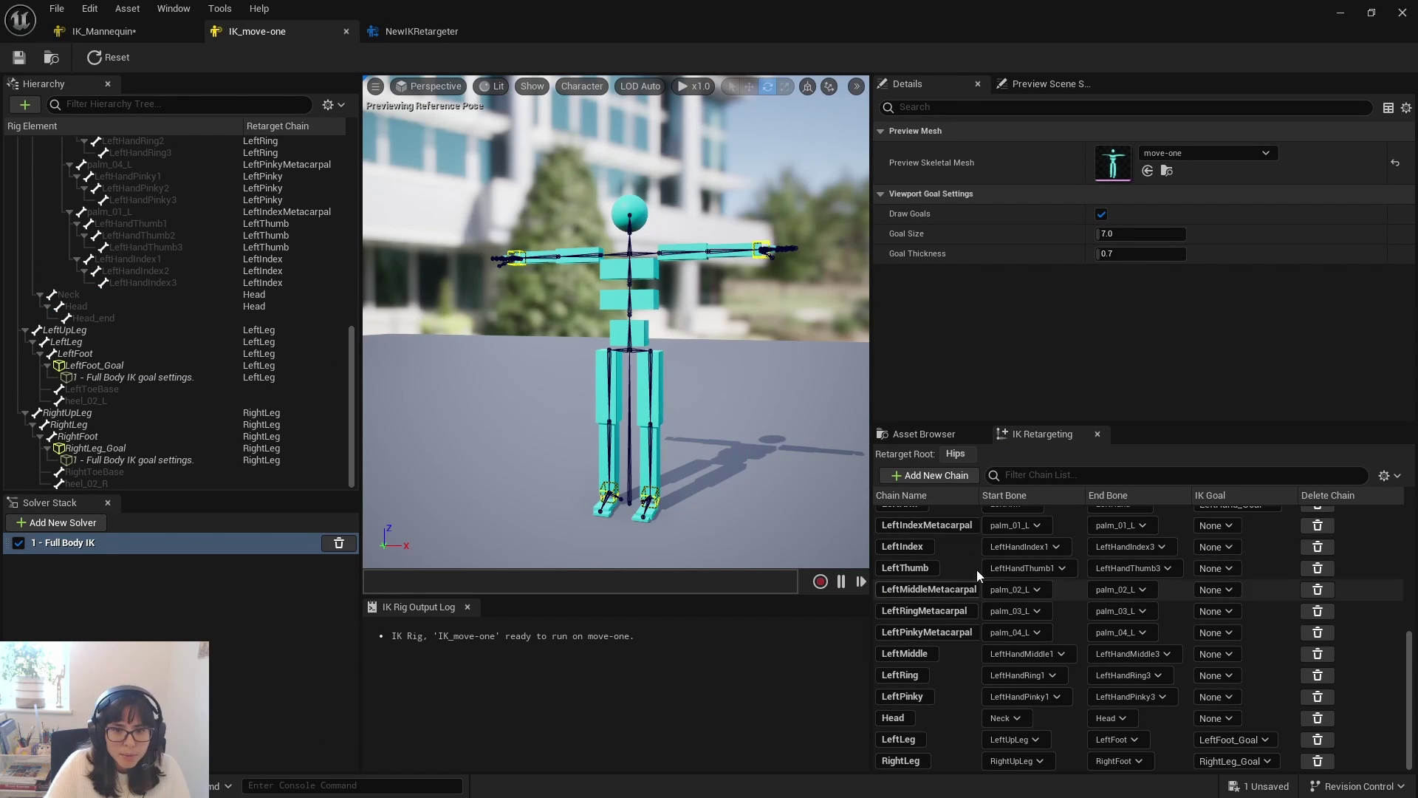
{"action": "left_click", "coordinate": [1036, 473]}
{"action": "type", "text": "clavicle"}
{"action": "left_click", "coordinate": [938, 519]}
{"action": "right_click", "coordinate": [963, 512]}
{"action": "left_click", "coordinate": [994, 543]}
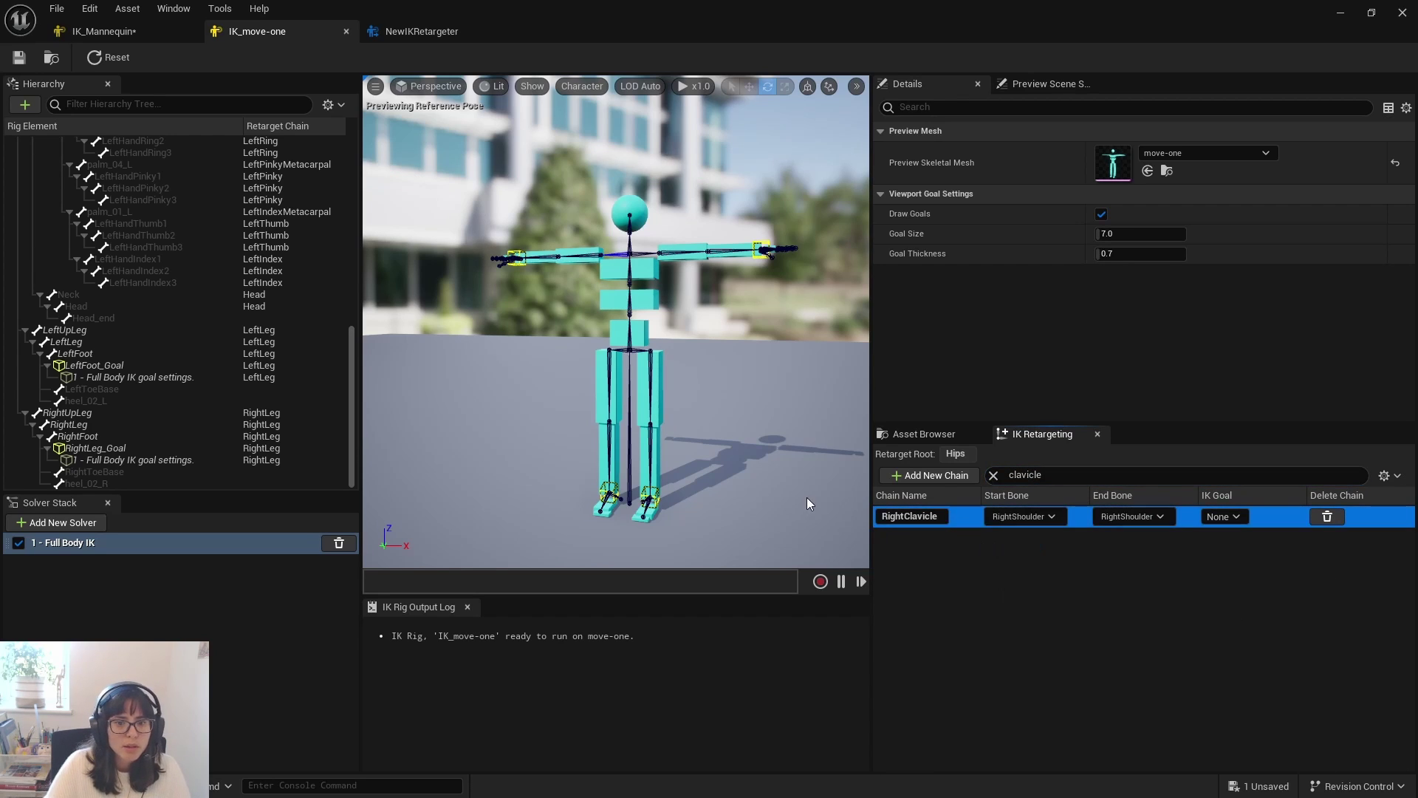
{"action": "left_click", "coordinate": [994, 476]}
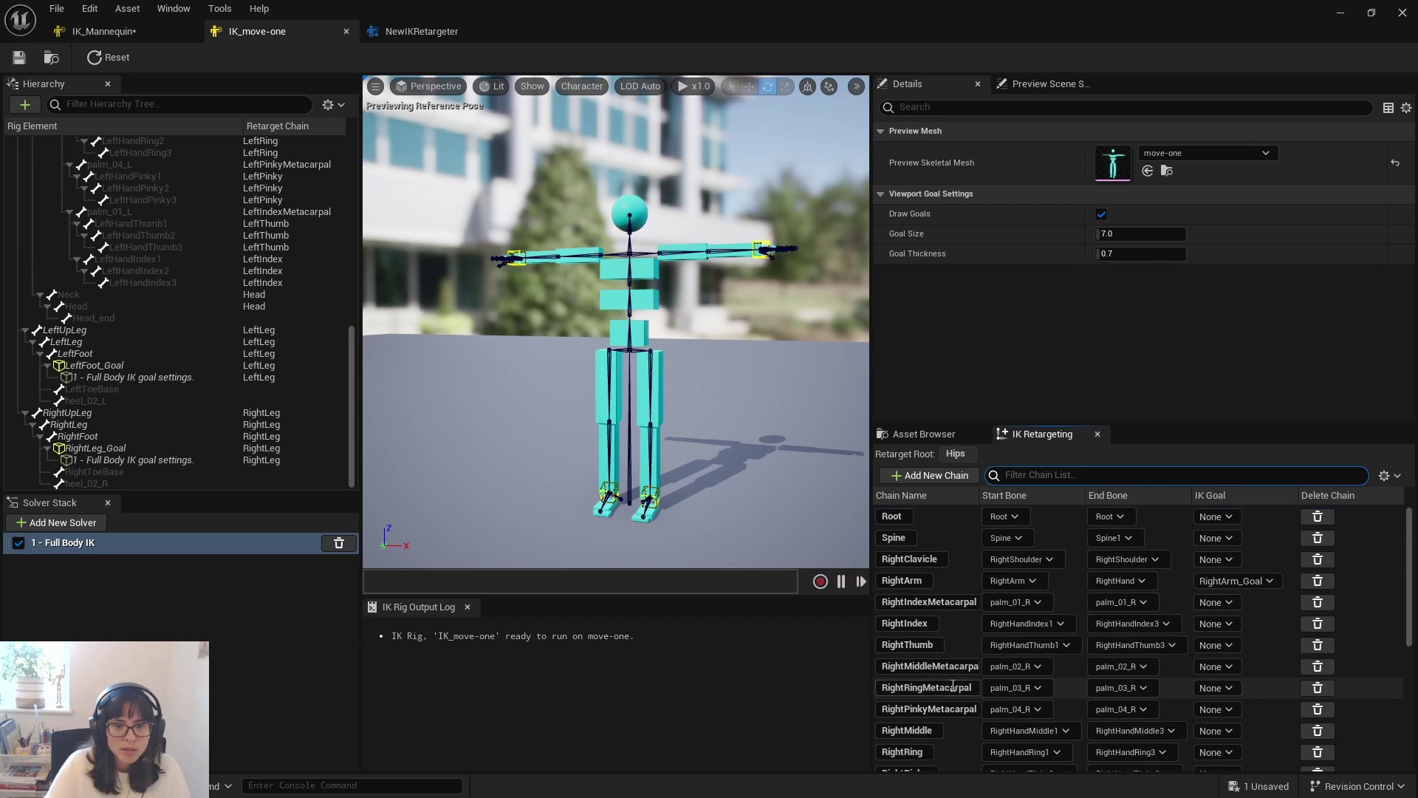
- Check the full chain list of IK_move-one and try again to mirror the RightClavicle chain
{"action": "scroll", "coordinate": [965, 716], "scroll_direction": "down", "scroll_amount": 10}
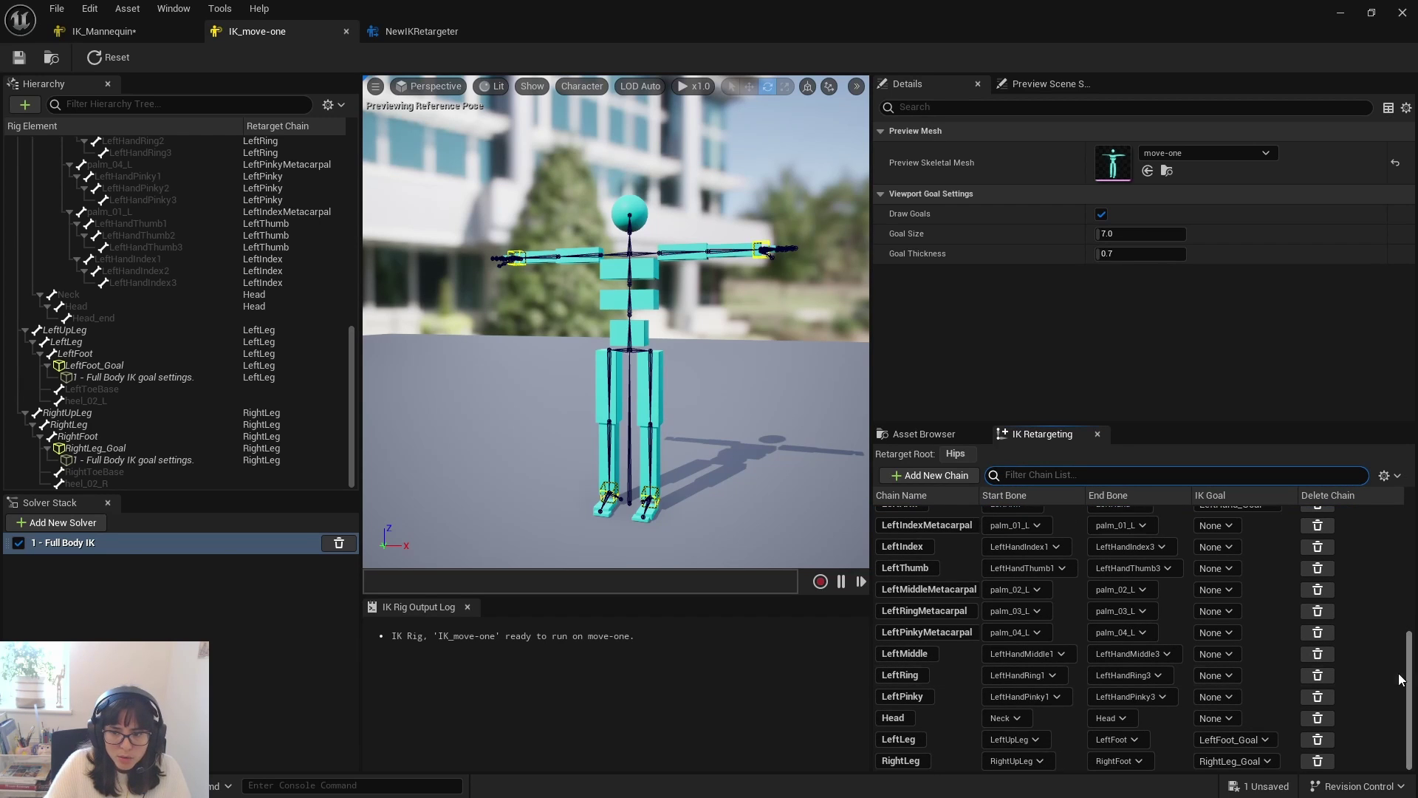
{"action": "scroll", "coordinate": [1398, 678], "scroll_direction": "up", "scroll_amount": 10}
{"action": "right_click", "coordinate": [960, 559]}
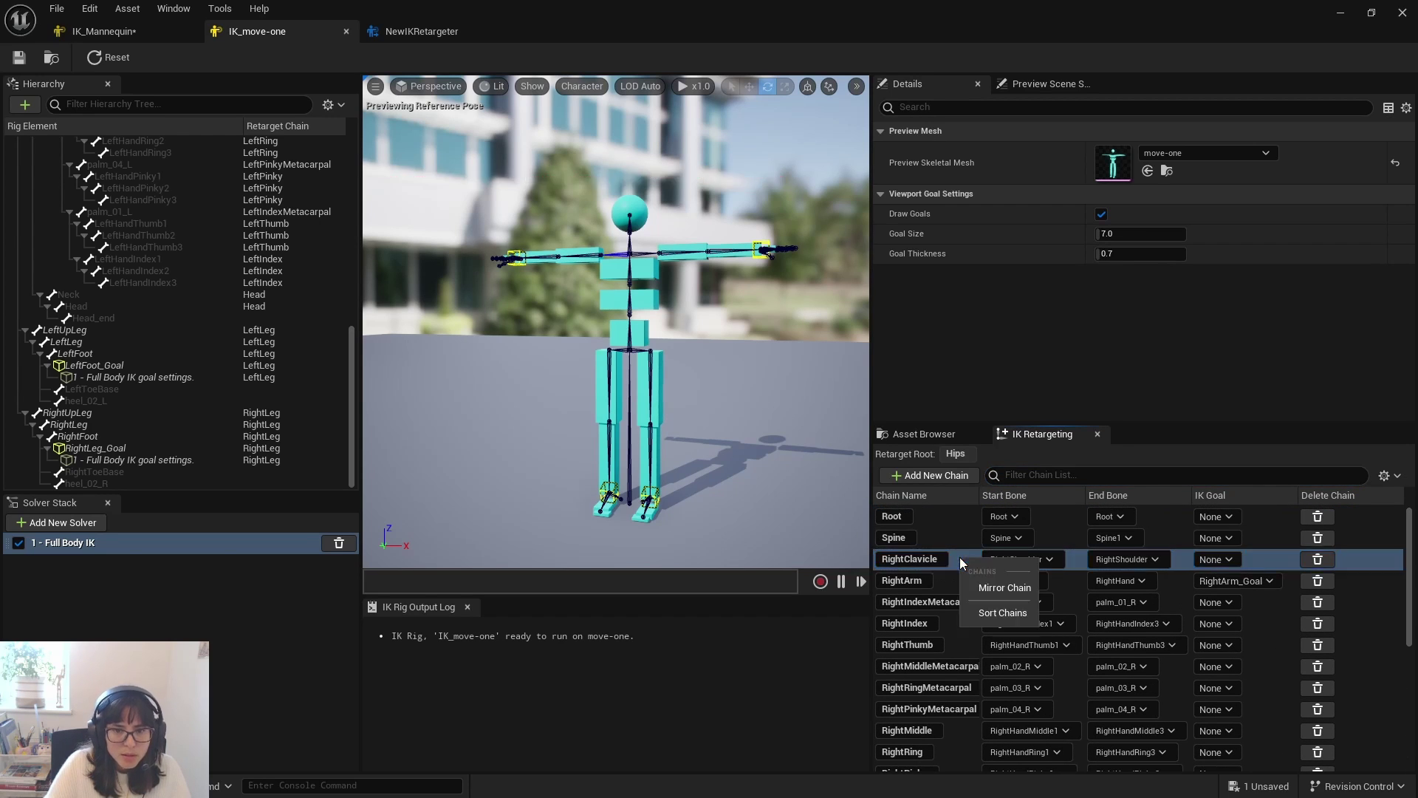
{"action": "left_click", "coordinate": [982, 588]}
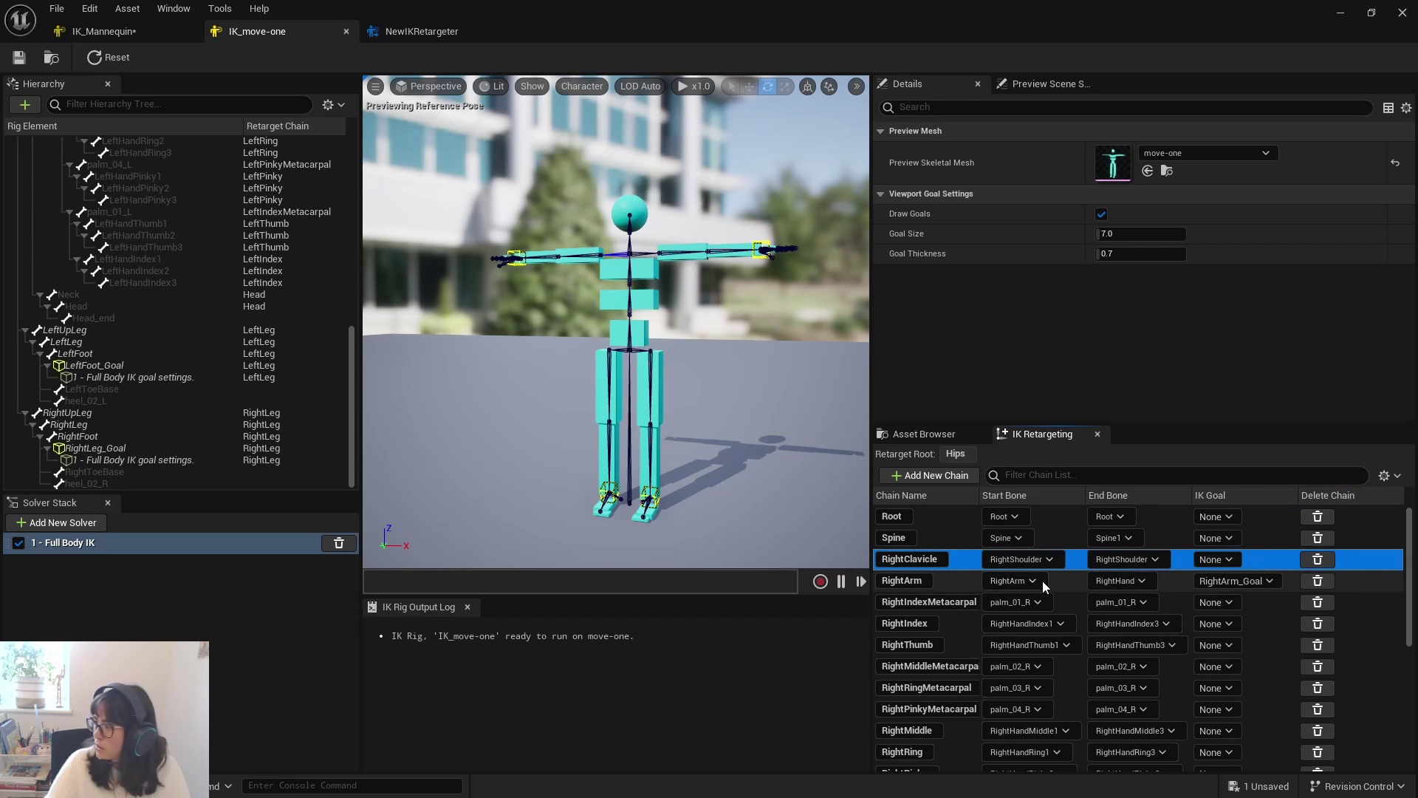
- Add a retarget chain named LeftClavicle with LeftShoulder as start and end bone and no goal
{"action": "left_click_drag", "start_coordinate": [433, 437], "coordinate": [506, 443]}
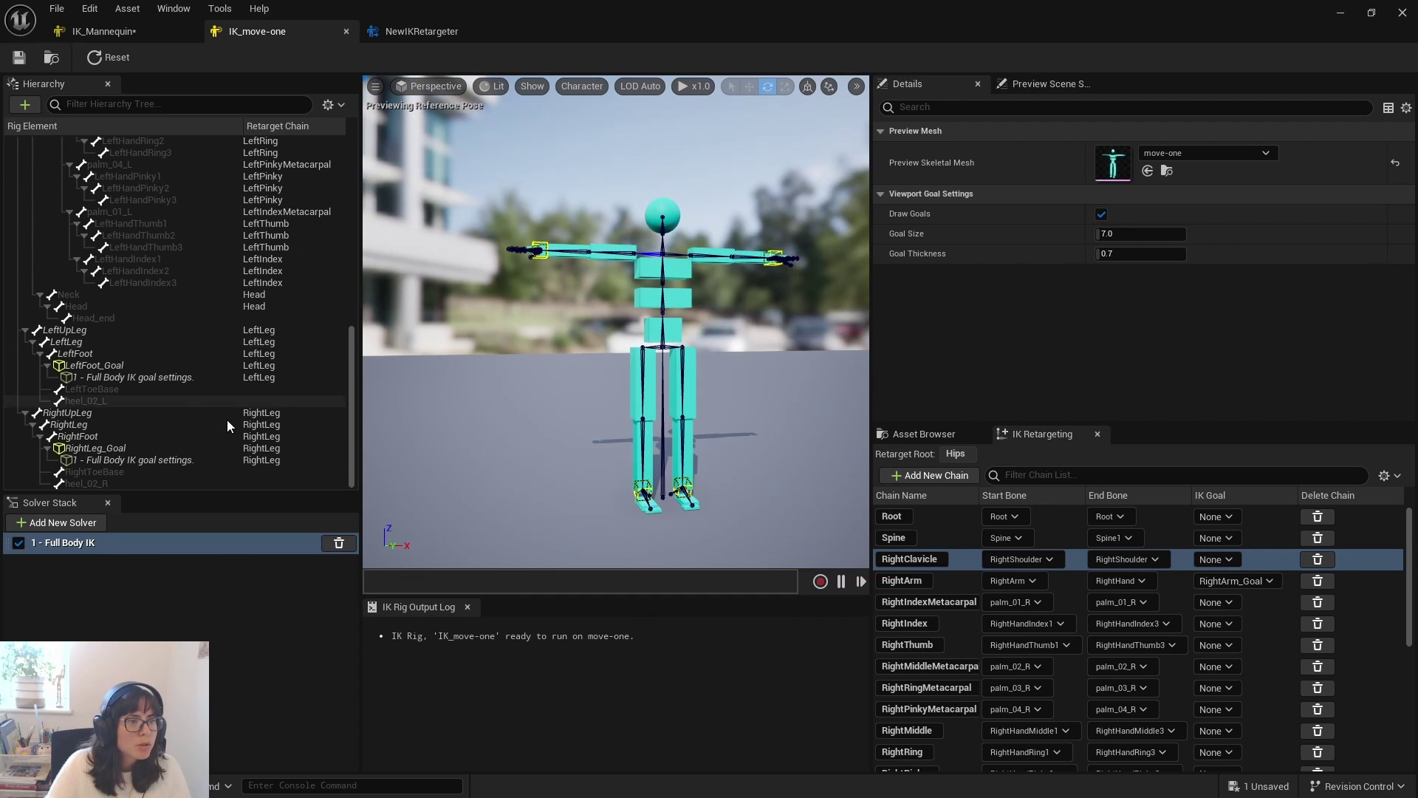
{"action": "left_click_drag", "start_coordinate": [352, 427], "coordinate": [356, 215]}
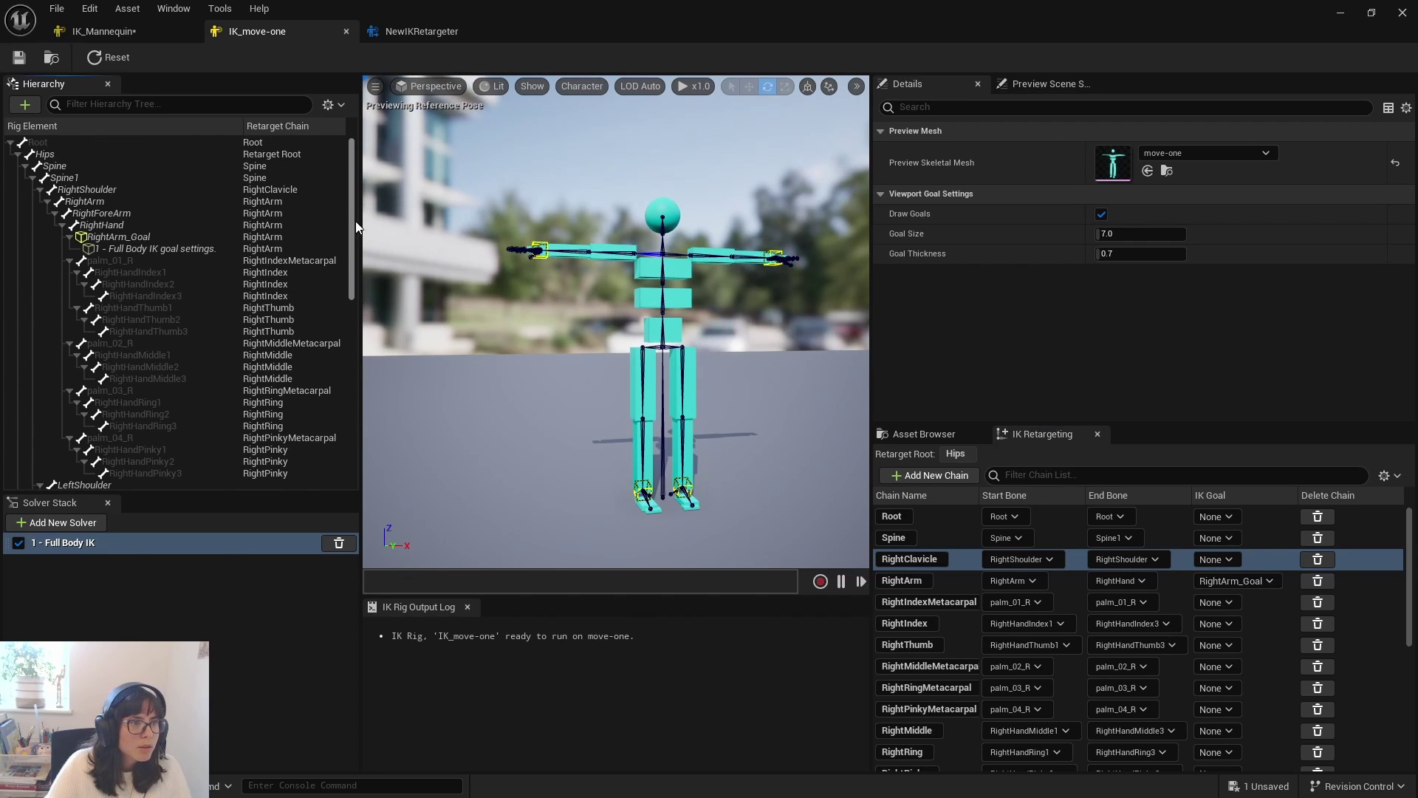
{"action": "left_click", "coordinate": [40, 191]}
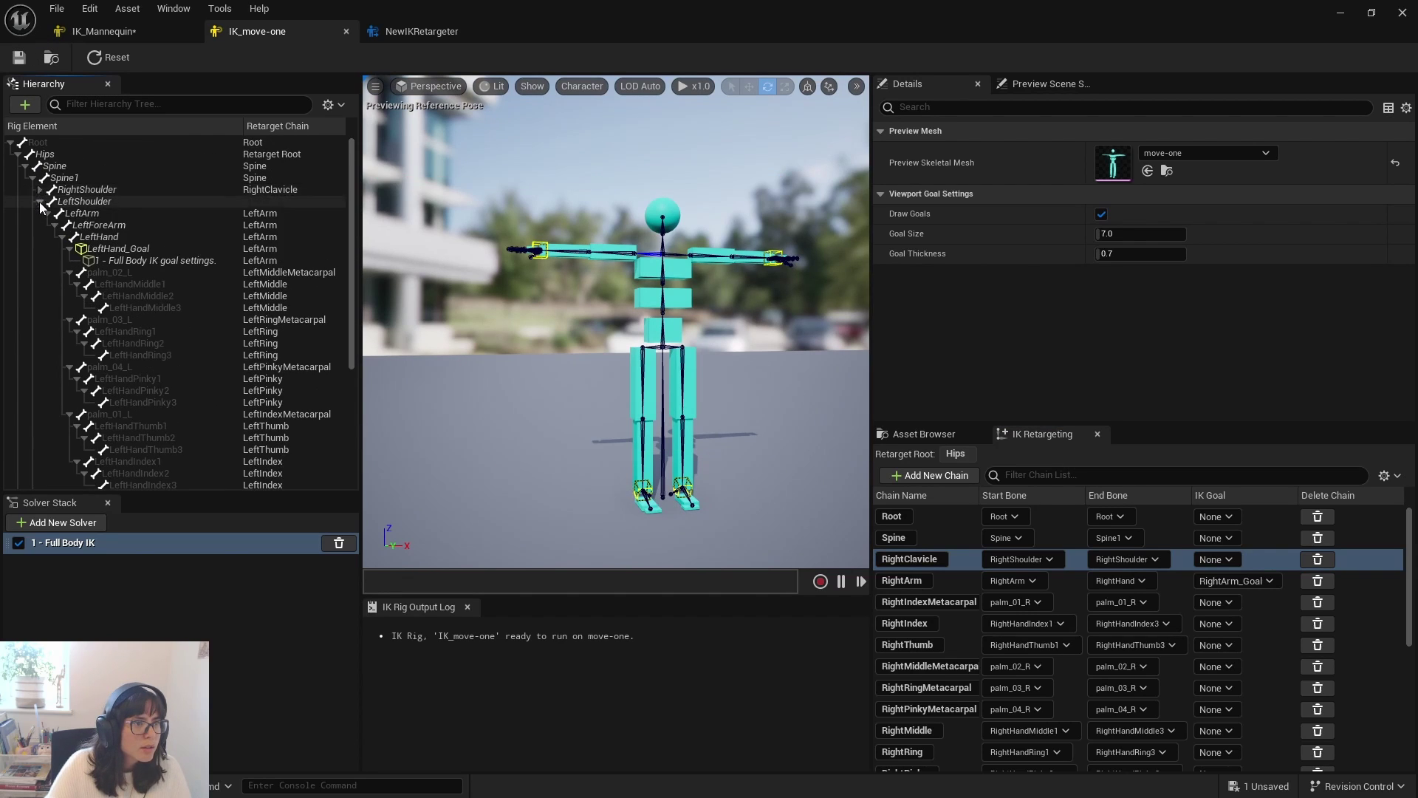
{"action": "left_click", "coordinate": [81, 202]}
{"action": "right_click", "coordinate": [96, 201]}
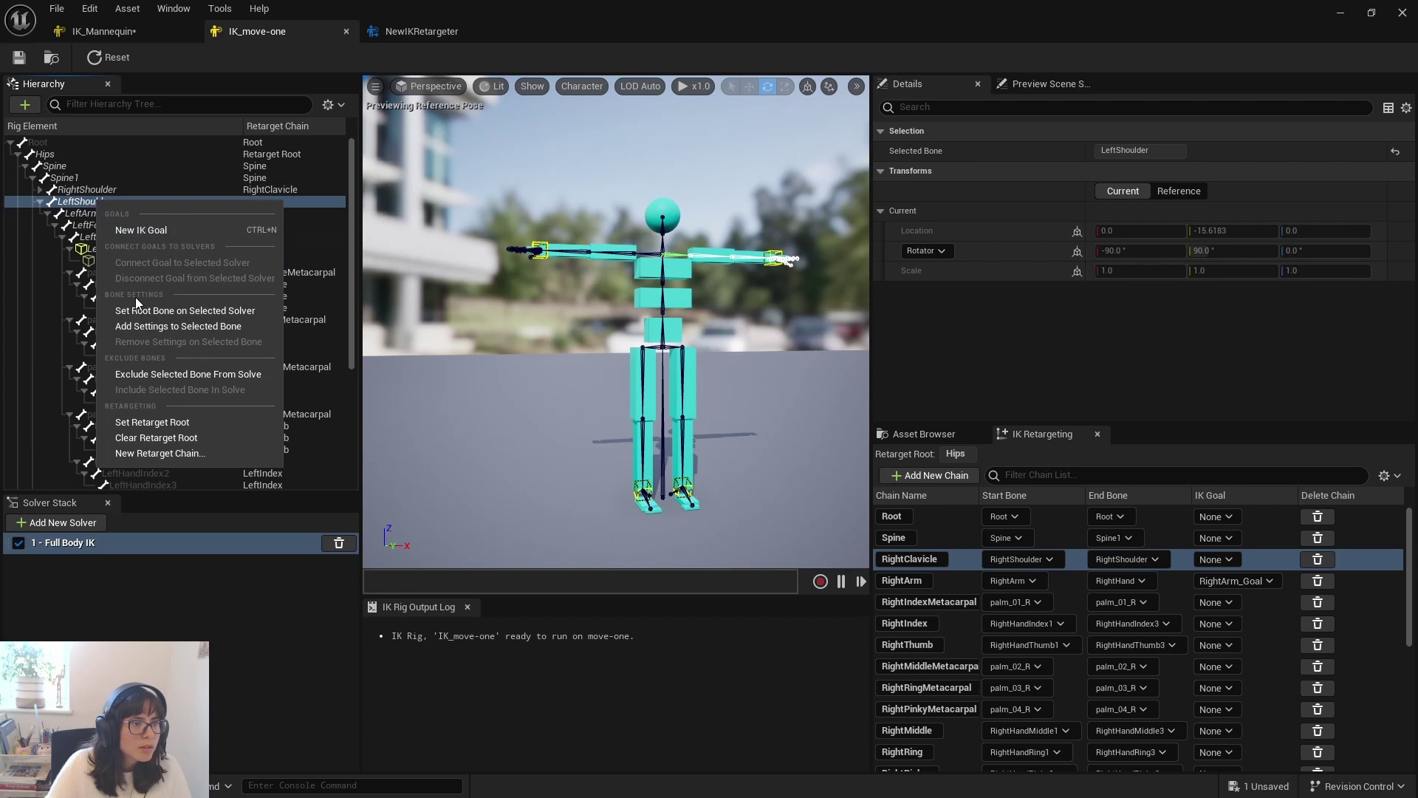
{"action": "left_click", "coordinate": [157, 452]}
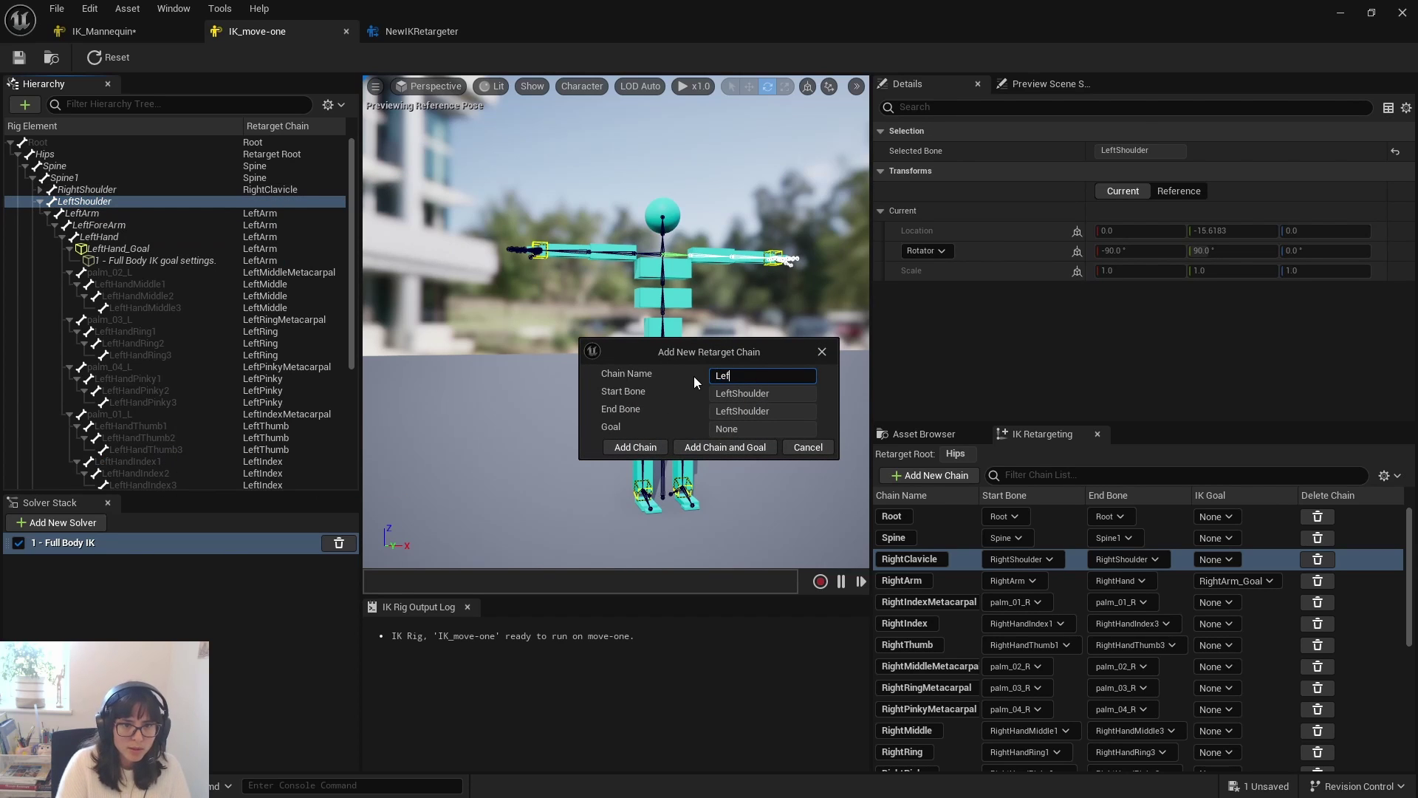
{"action": "type", "text": "LeftCa"}
{"action": "key", "text": "BackSpace"}
{"action": "type", "text": "lavic"}
{"action": "key", "text": "BackSpace"}
{"action": "key", "text": "BackSpace"}
{"action": "key", "text": "BackSpace"}
{"action": "key", "text": "BackSpace"}
{"action": "key", "text": "BackSpace"}
{"action": "type", "text": "lavicle"}
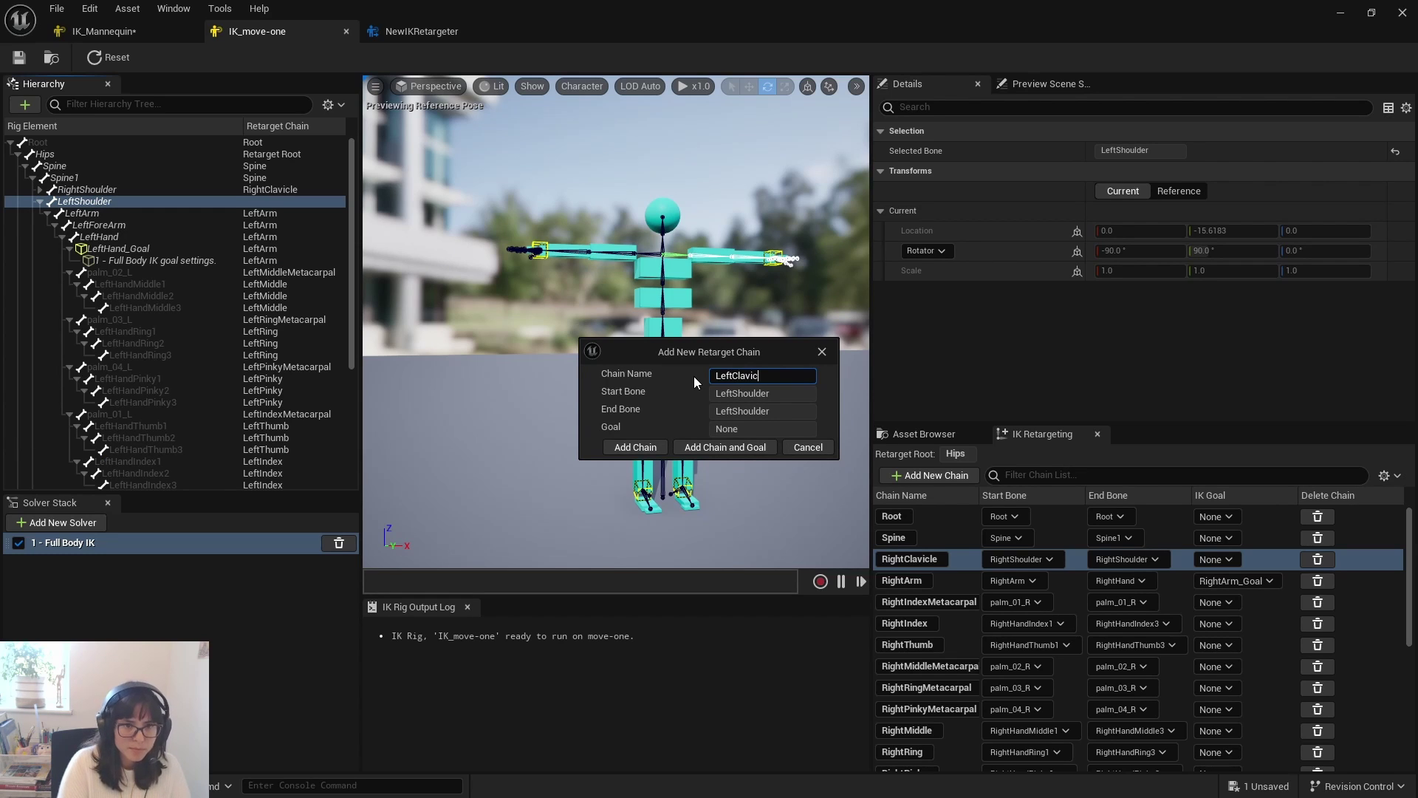
{"action": "left_click", "coordinate": [638, 448]}
{"action": "scroll", "coordinate": [1165, 633], "scroll_direction": "down", "scroll_amount": 4}
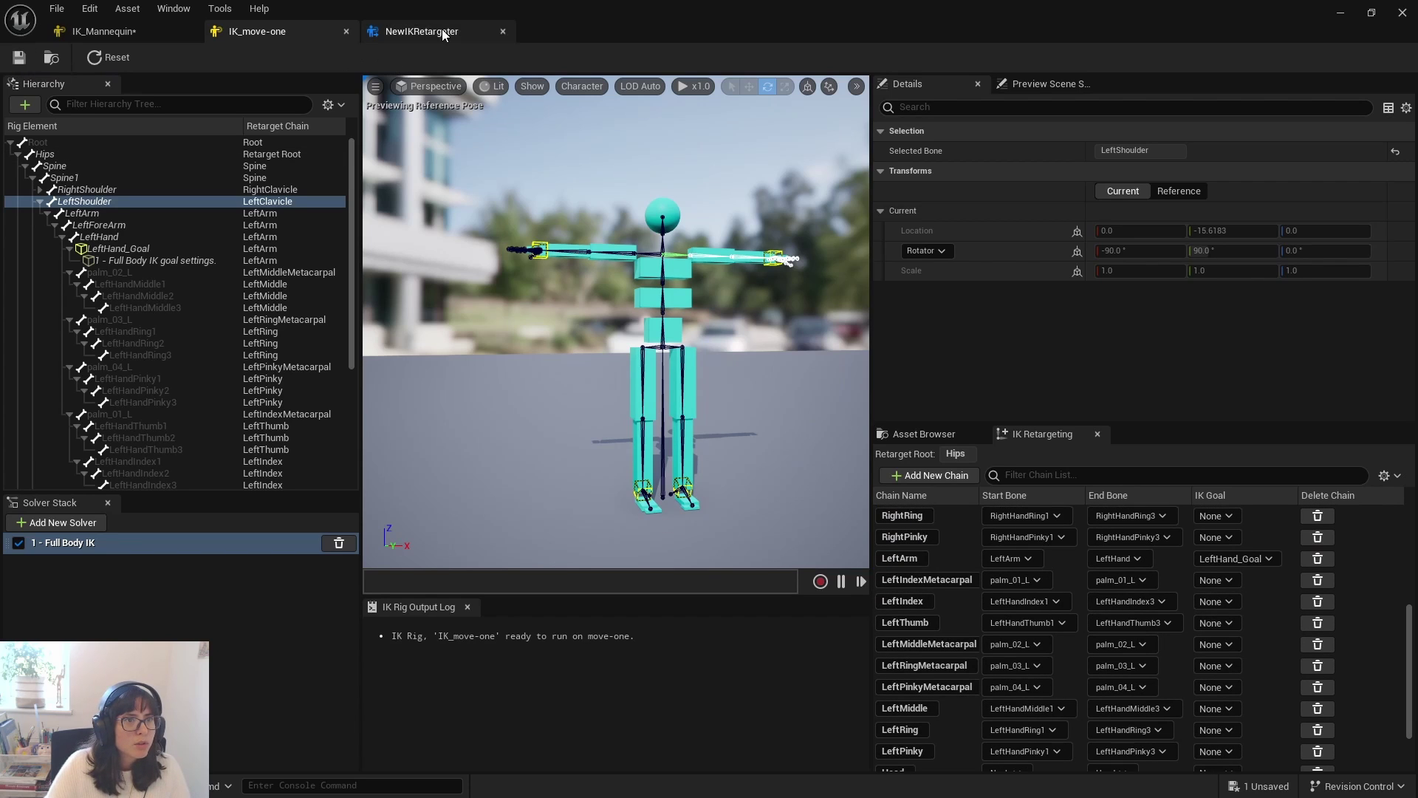
- Back in NewIKRetargeter, map the LeftClavicle target chain to the LeftClavicle source chain
{"action": "left_click", "coordinate": [419, 31]}
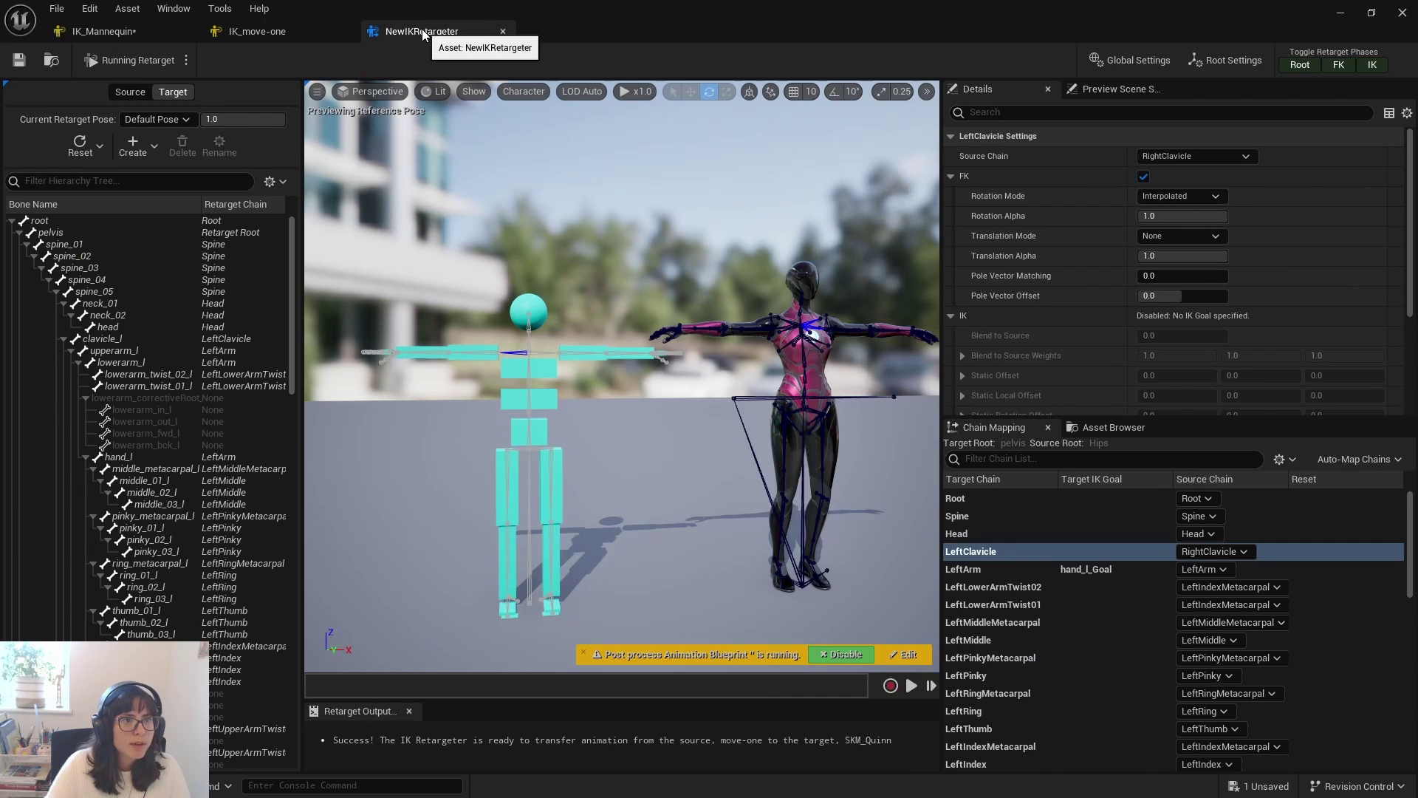
{"action": "left_click", "coordinate": [1212, 553]}
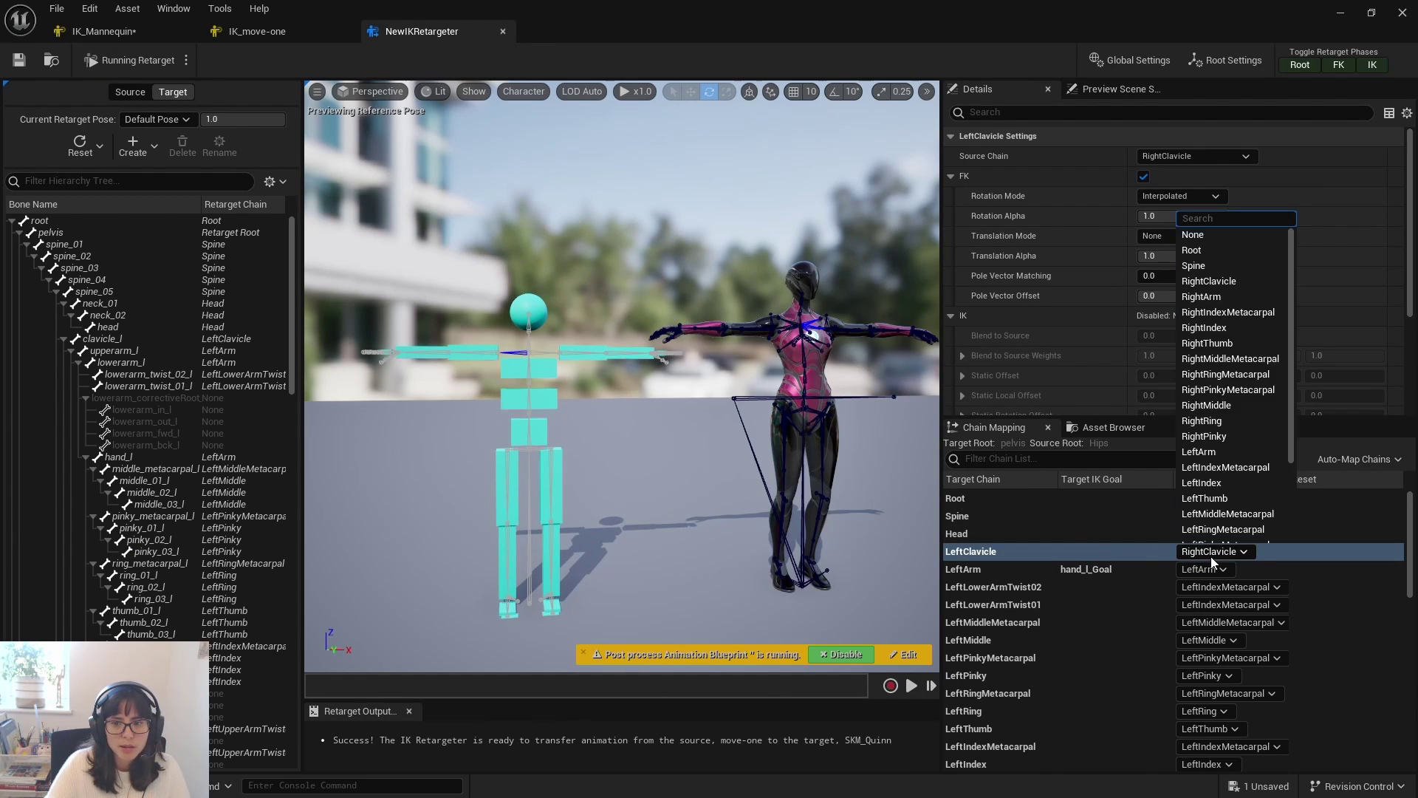
{"action": "left_click", "coordinate": [1225, 550]}
{"action": "left_click", "coordinate": [1226, 550]}
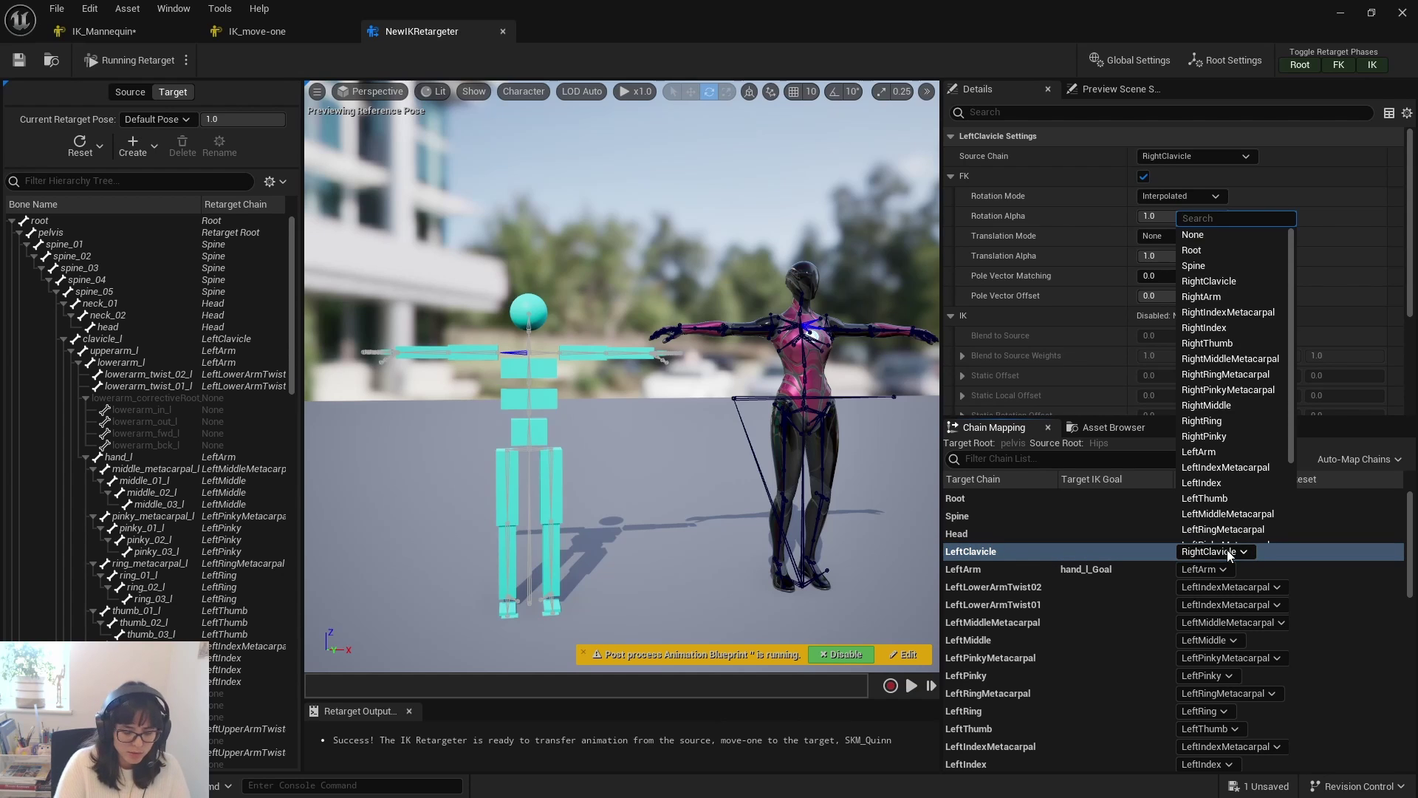
{"action": "type", "text": "leftcla"}
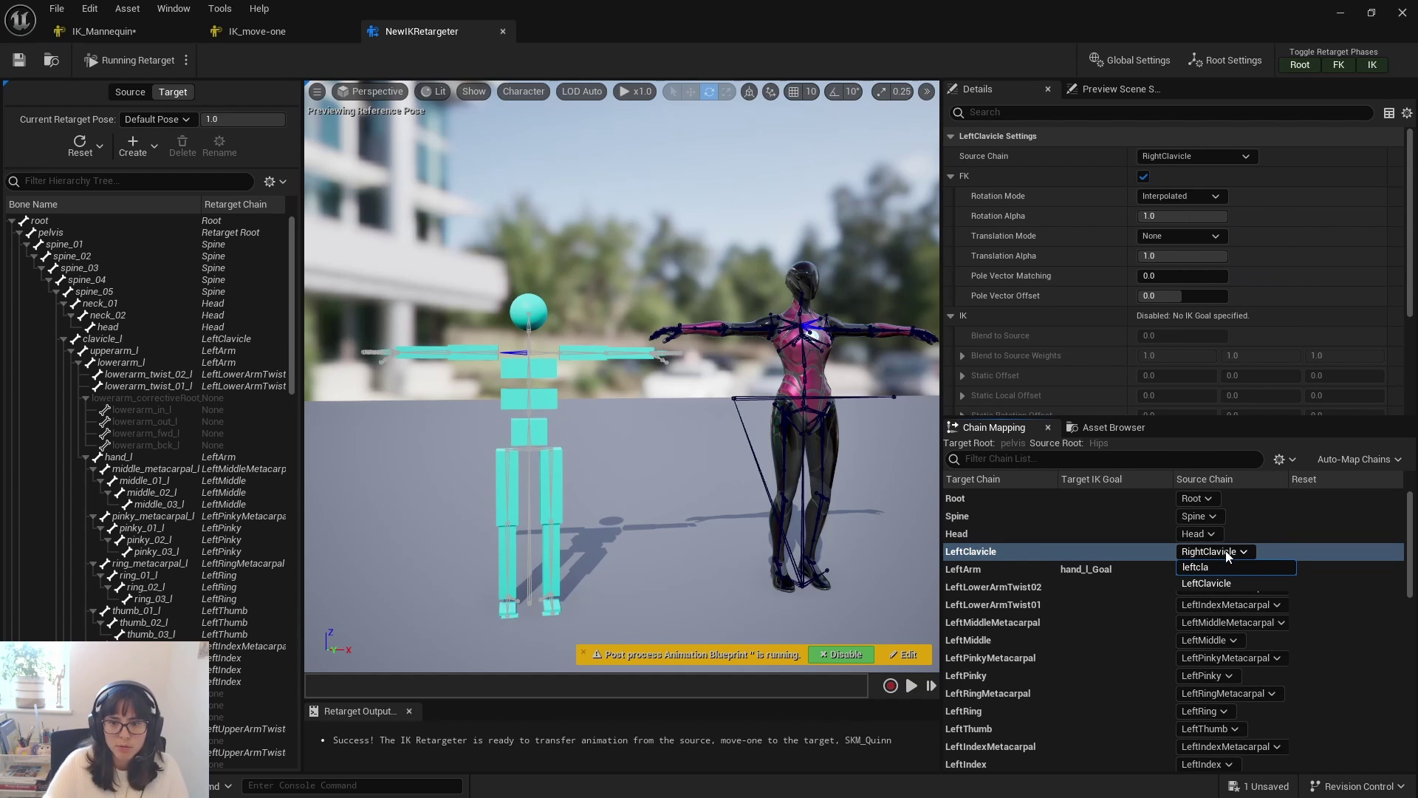
{"action": "left_click", "coordinate": [1226, 582]}
- Set the source chains of LeftLowerArmTwist02 and LeftLowerArmTwist01 to None
{"action": "left_click", "coordinate": [1039, 570]}
{"action": "scroll", "coordinate": [1038, 570], "scroll_direction": "down", "scroll_amount": 2}
{"action": "left_click", "coordinate": [1036, 512]}
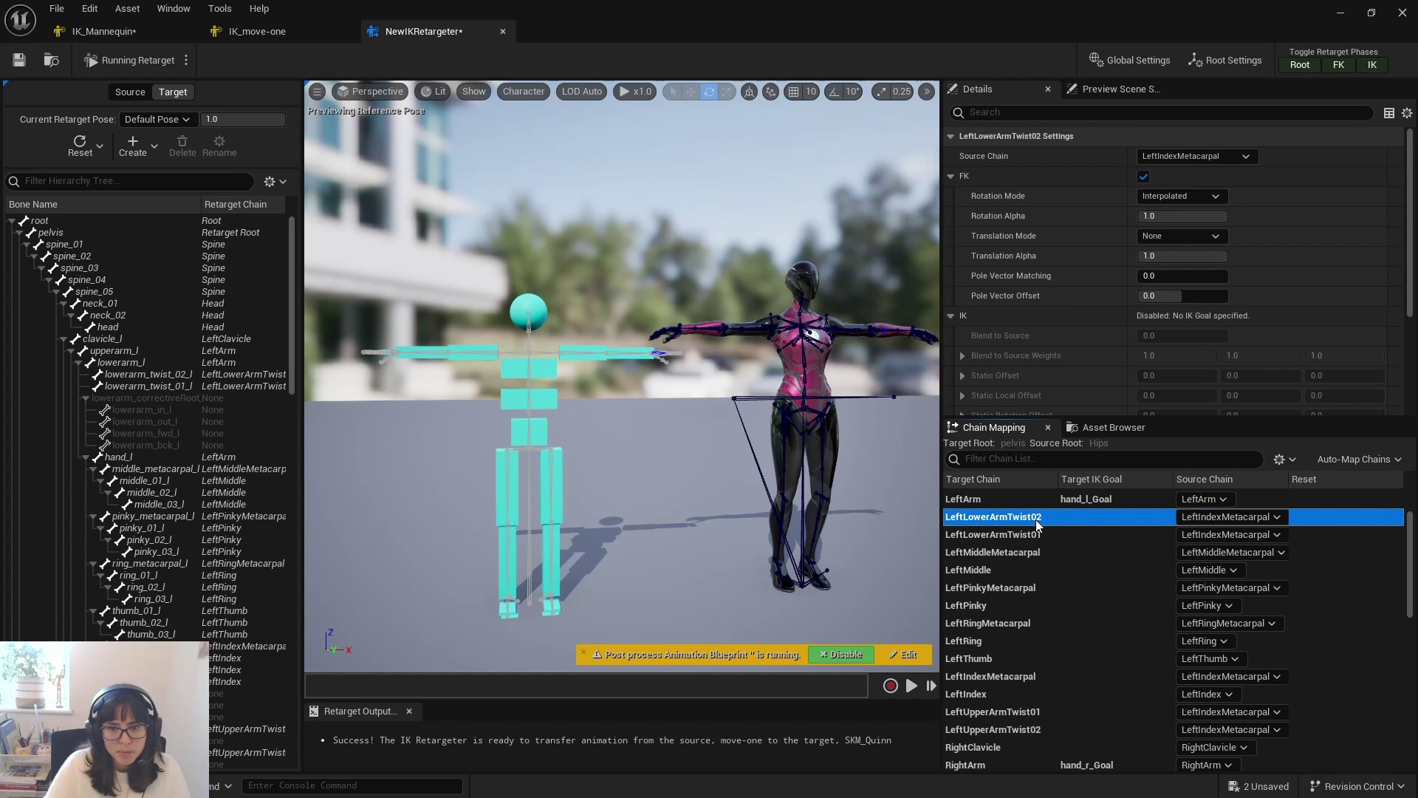
{"action": "left_click", "coordinate": [1271, 517]}
{"action": "left_click", "coordinate": [1194, 217]}
{"action": "left_click", "coordinate": [1105, 535]}
{"action": "left_click", "coordinate": [1229, 535]}
{"action": "left_click", "coordinate": [1193, 217]}
- Set the source chains of LeftUpperArmTwist01 and LeftUpperArmTwist02 to None
{"action": "left_click", "coordinate": [1068, 552]}
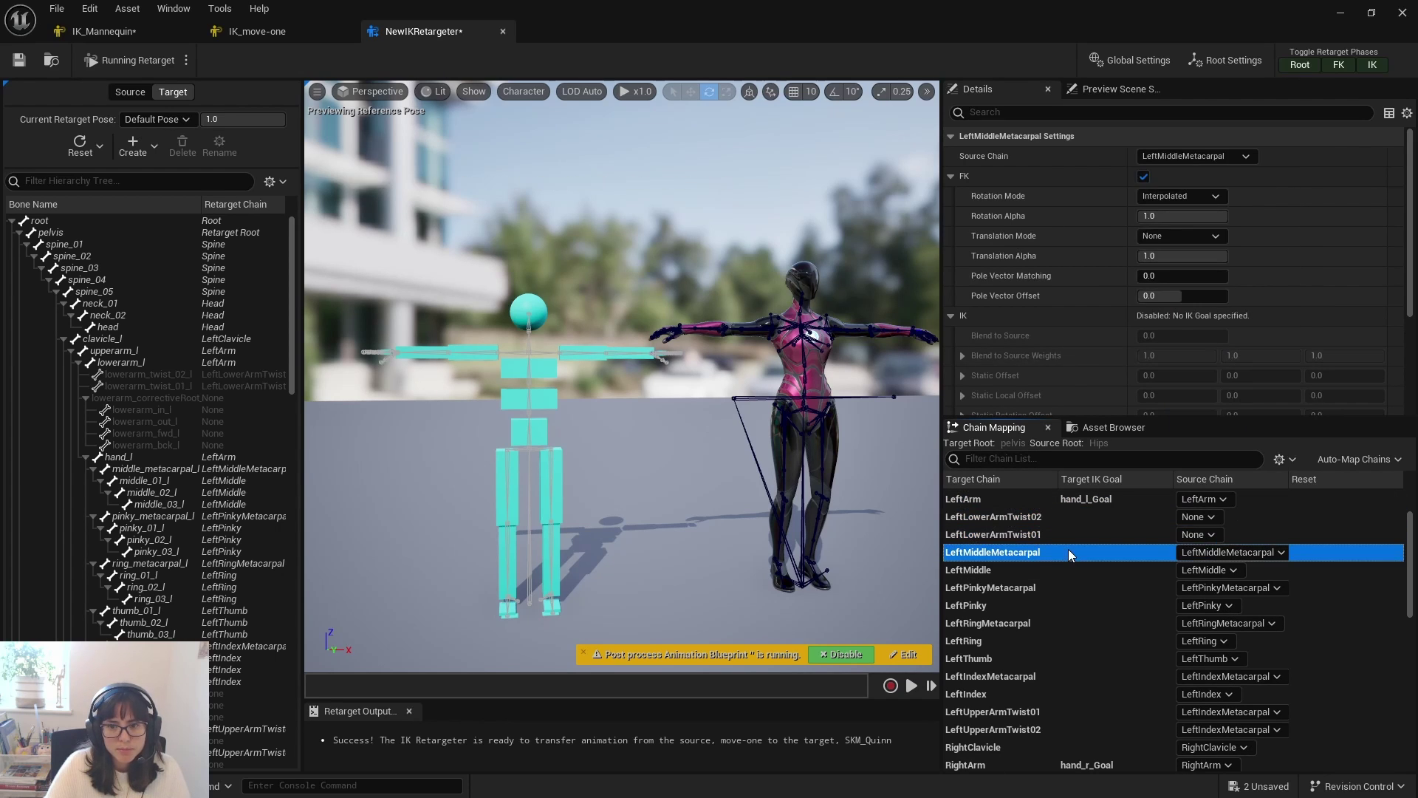
{"action": "scroll", "coordinate": [1068, 548], "scroll_direction": "down", "scroll_amount": 1}
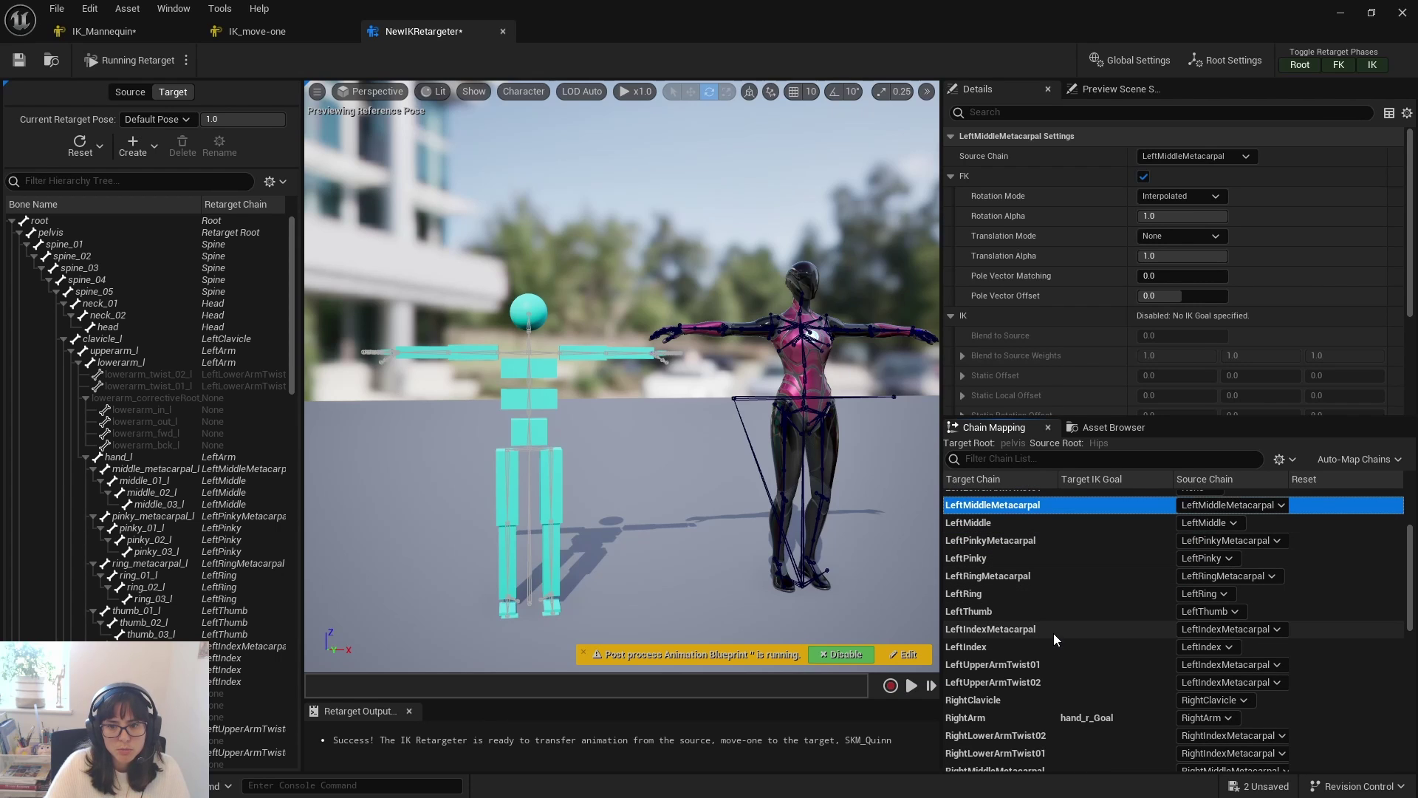
{"action": "scroll", "coordinate": [1053, 632], "scroll_direction": "down", "scroll_amount": 2}
{"action": "left_click", "coordinate": [1080, 593]}
{"action": "left_click", "coordinate": [1234, 595]}
{"action": "left_click", "coordinate": [1194, 276]}
{"action": "left_click", "coordinate": [1194, 593]}
{"action": "left_click", "coordinate": [1193, 294]}
- Set the source chains of RightLowerArmTwist02 and RightLowerArmTwist01 to None
{"action": "left_click", "coordinate": [1088, 631]}
{"action": "scroll", "coordinate": [1087, 636], "scroll_direction": "down", "scroll_amount": 2}
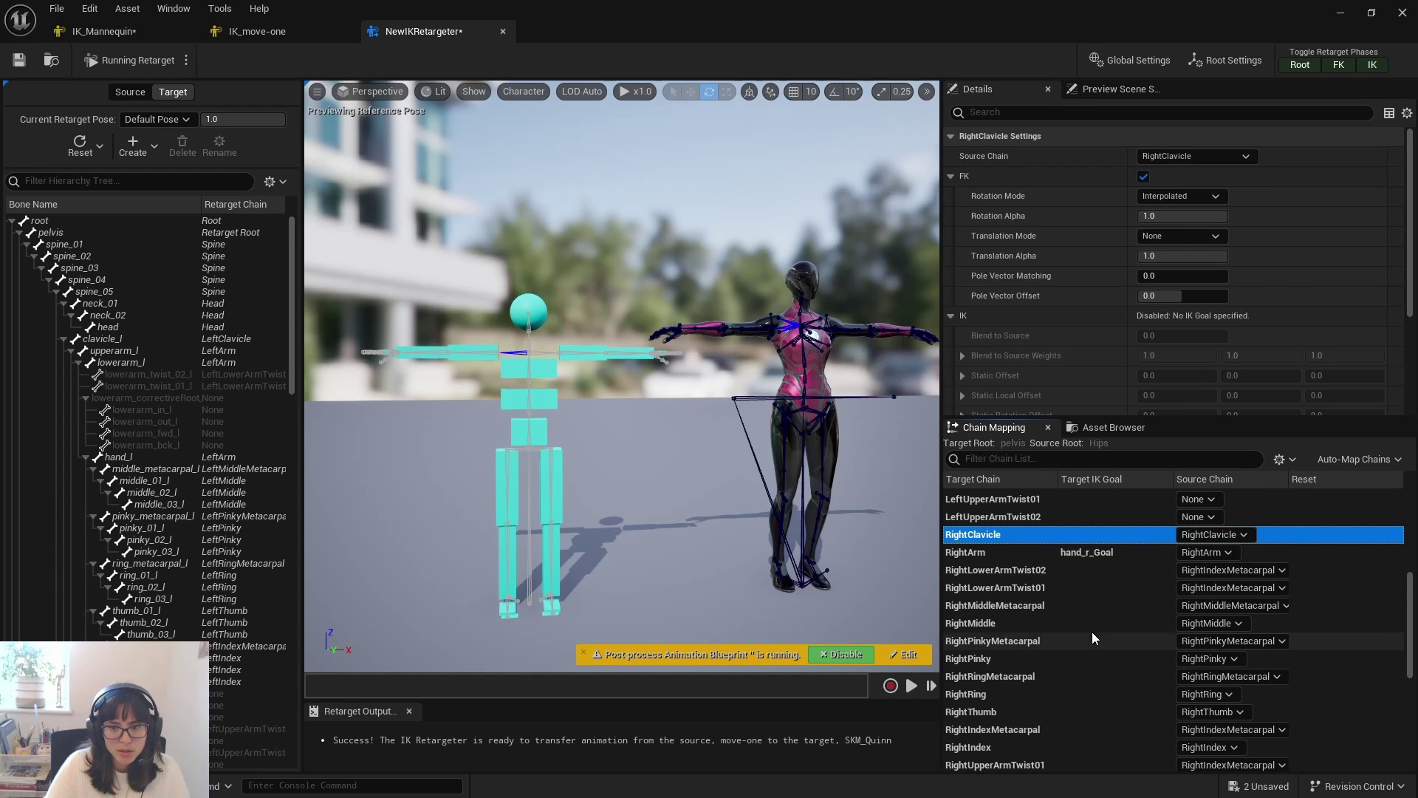
{"action": "left_click", "coordinate": [1048, 551]}
{"action": "scroll", "coordinate": [1091, 582], "scroll_direction": "down", "scroll_amount": 1}
{"action": "left_click", "coordinate": [1238, 522]}
{"action": "left_click", "coordinate": [1218, 205]}
{"action": "left_click", "coordinate": [1233, 541]}
{"action": "left_click", "coordinate": [1225, 222]}
- Set the source chains of RightUpperArmTwist01 and RightUpperArmTwist02 to None
{"action": "left_click", "coordinate": [1065, 559]}
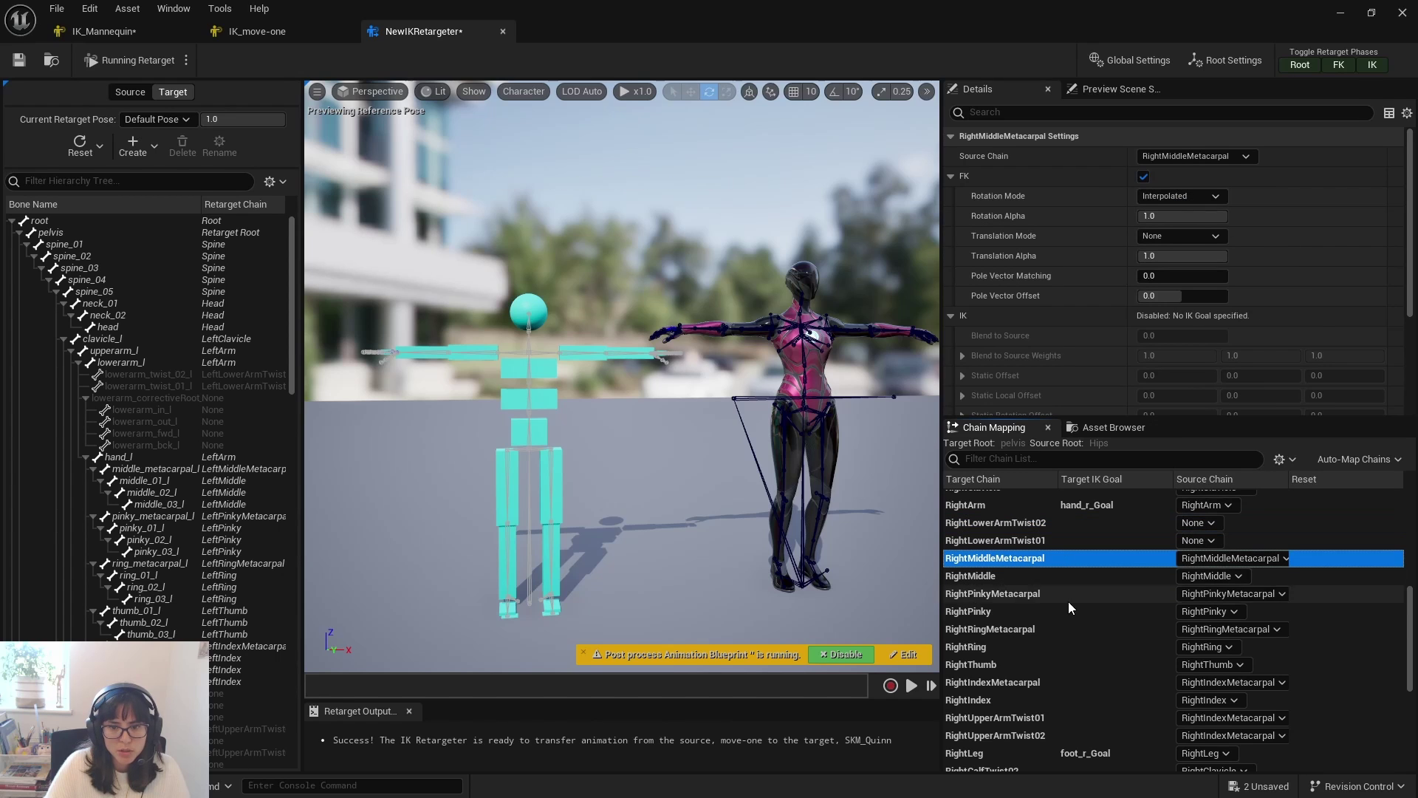
{"action": "scroll", "coordinate": [1071, 606], "scroll_direction": "down", "scroll_amount": 3}
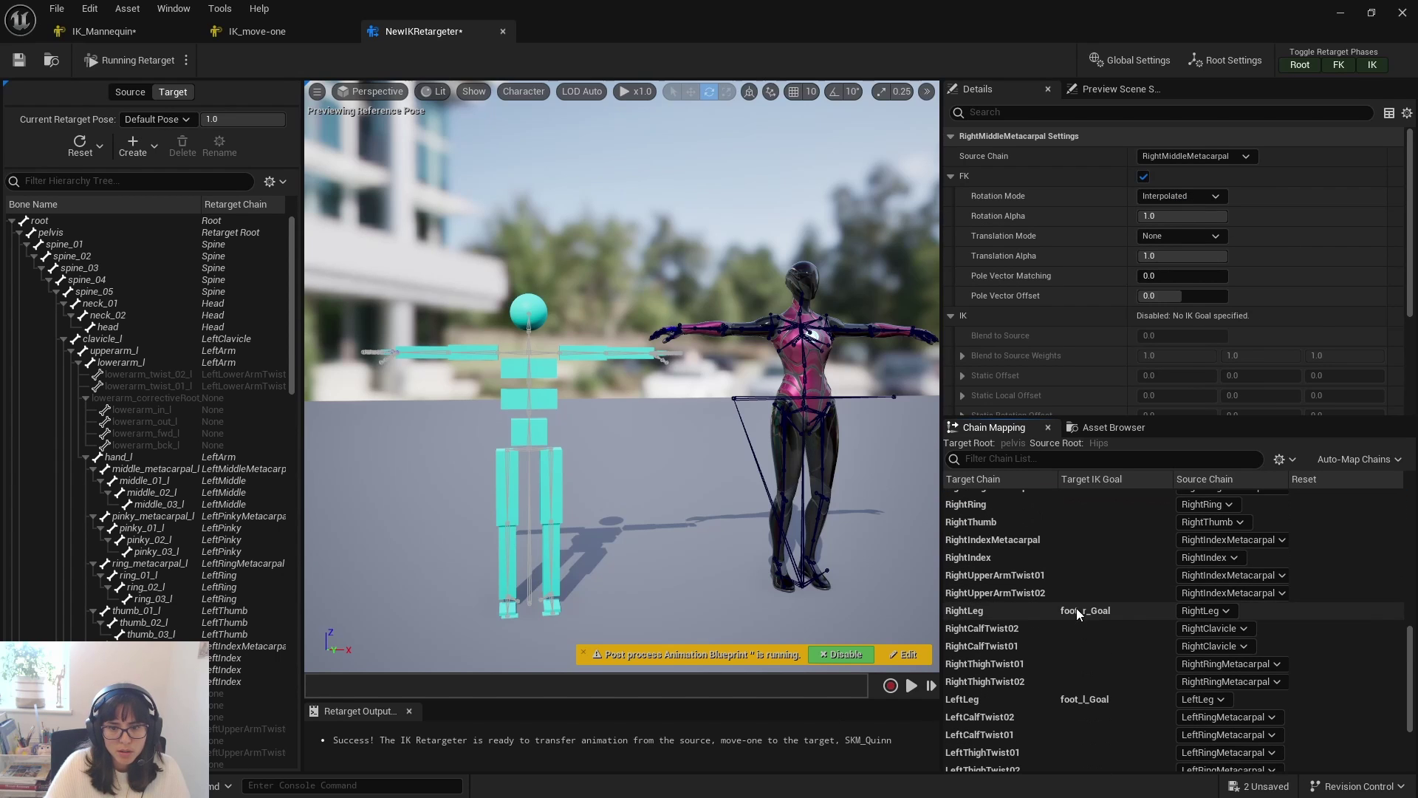
{"action": "left_click", "coordinate": [1078, 612]}
{"action": "left_click", "coordinate": [1092, 576]}
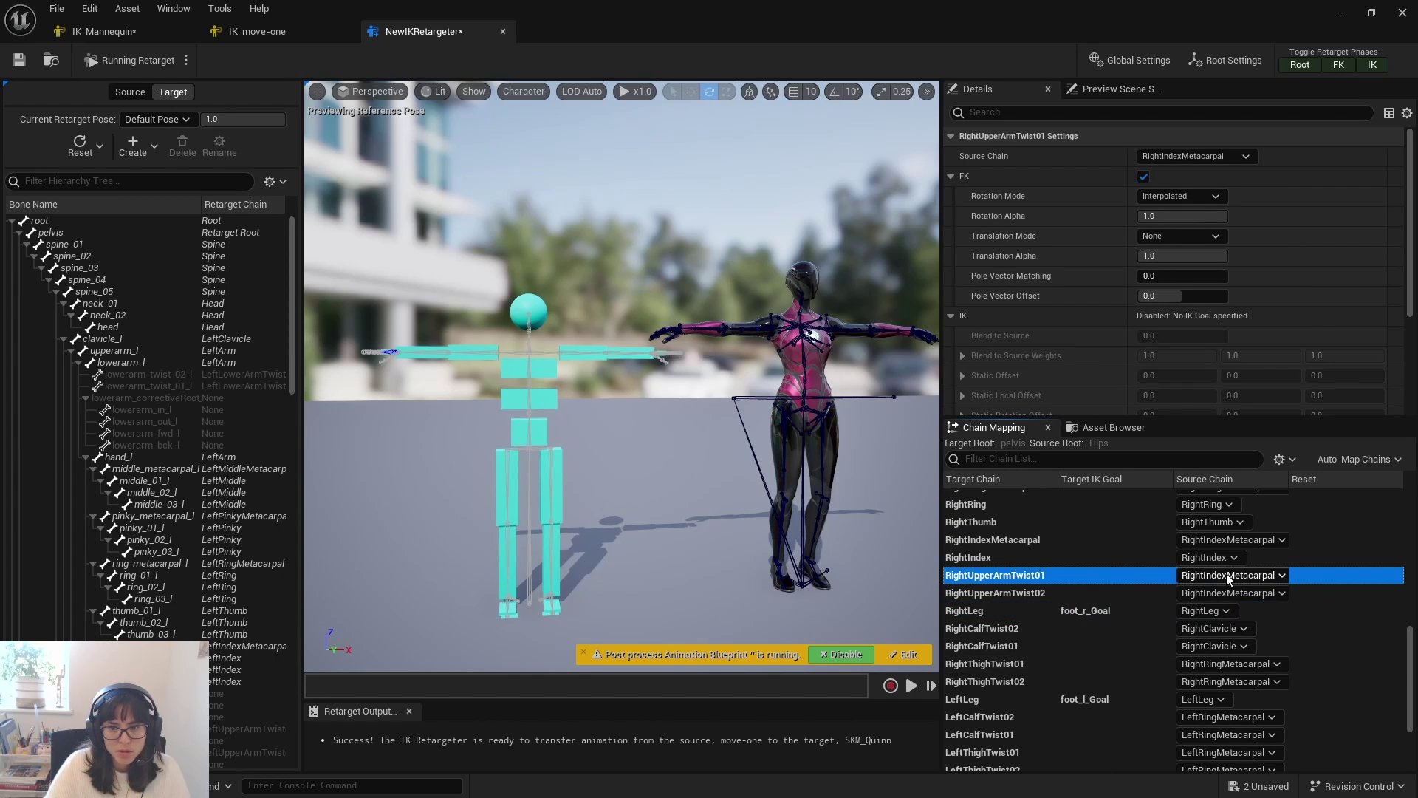
{"action": "left_click", "coordinate": [1226, 575]}
{"action": "left_click", "coordinate": [1204, 271]}
{"action": "left_click", "coordinate": [1112, 591]}
{"action": "left_click", "coordinate": [1229, 592]}
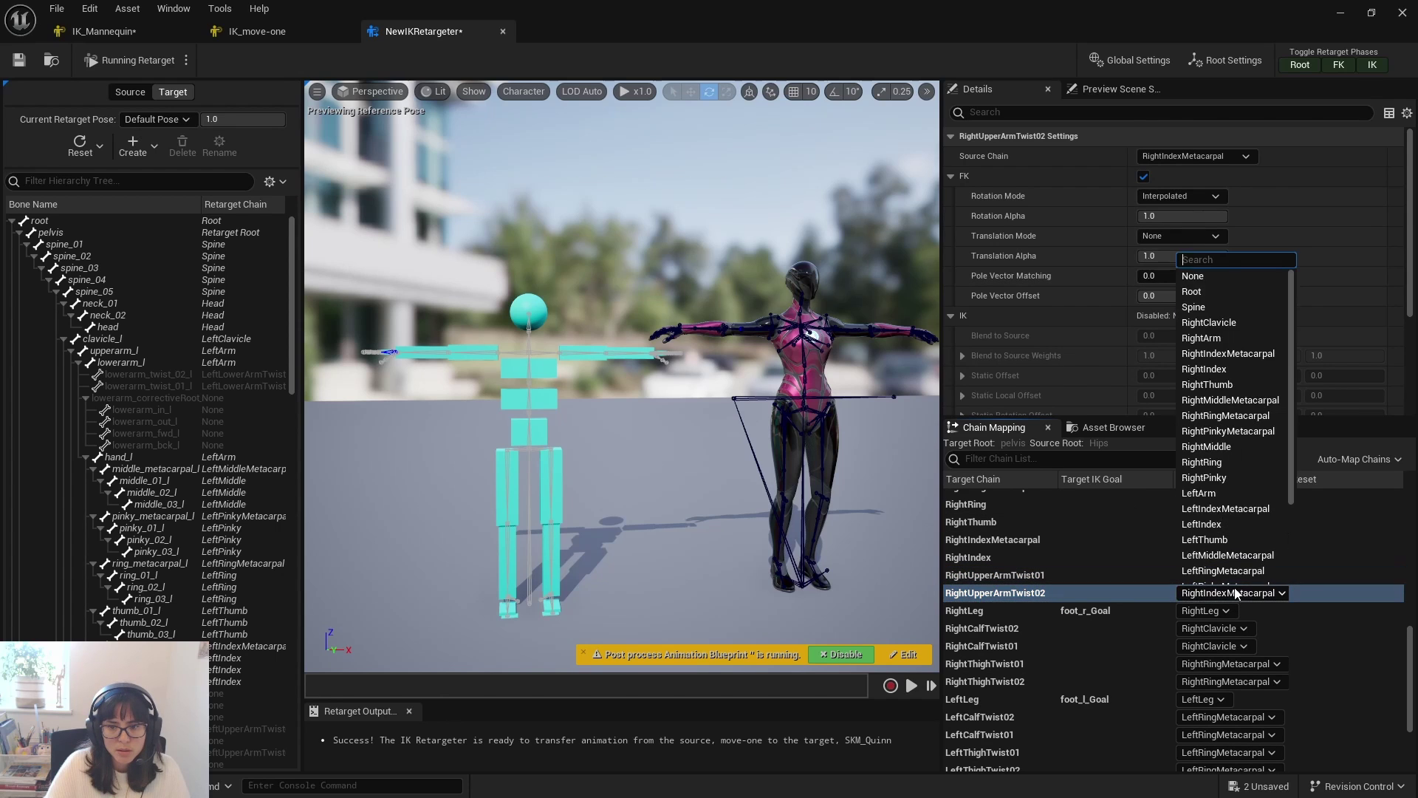
{"action": "left_click", "coordinate": [1207, 277]}
- Set the source chains of RightCalfTwist02 and RightCalfTwist01 to None
{"action": "left_click", "coordinate": [1062, 628]}
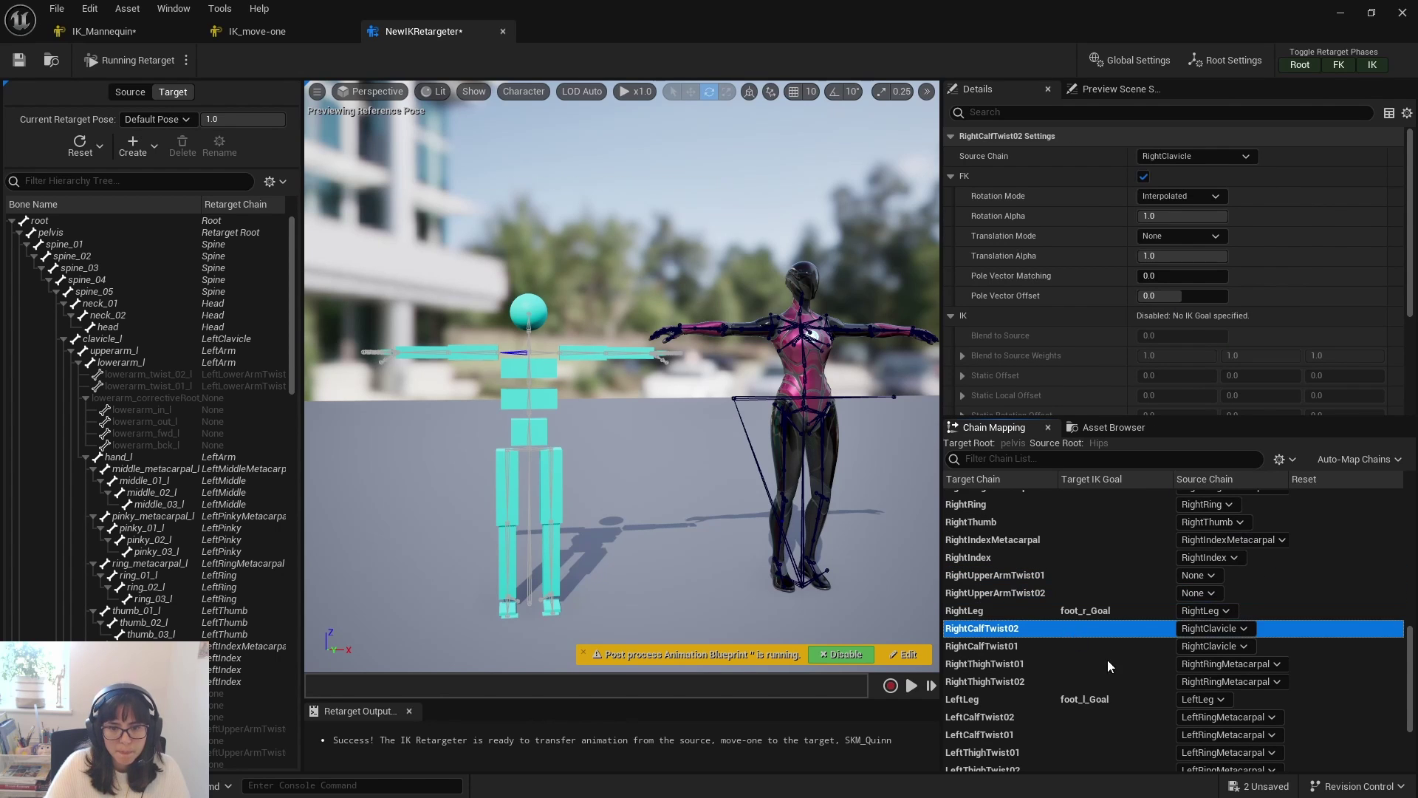
{"action": "left_click", "coordinate": [1211, 629]}
{"action": "left_click", "coordinate": [1210, 308]}
{"action": "left_click", "coordinate": [1208, 645]}
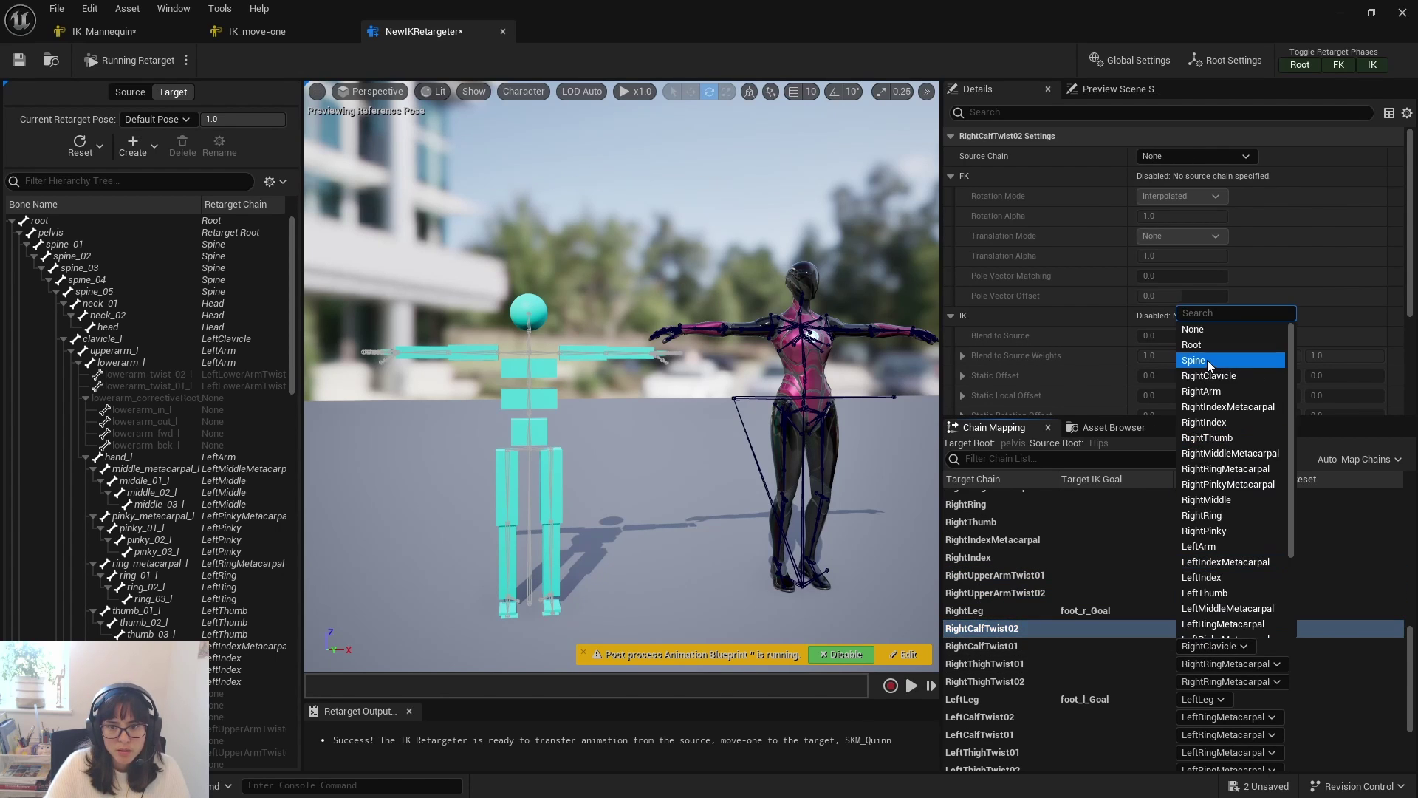
{"action": "left_click", "coordinate": [1194, 311]}
- Set the source chains of RightThighTwist01 and RightThighTwist02 to None
{"action": "left_click", "coordinate": [1061, 664]}
{"action": "left_click", "coordinate": [1128, 679], "text": "shift"}
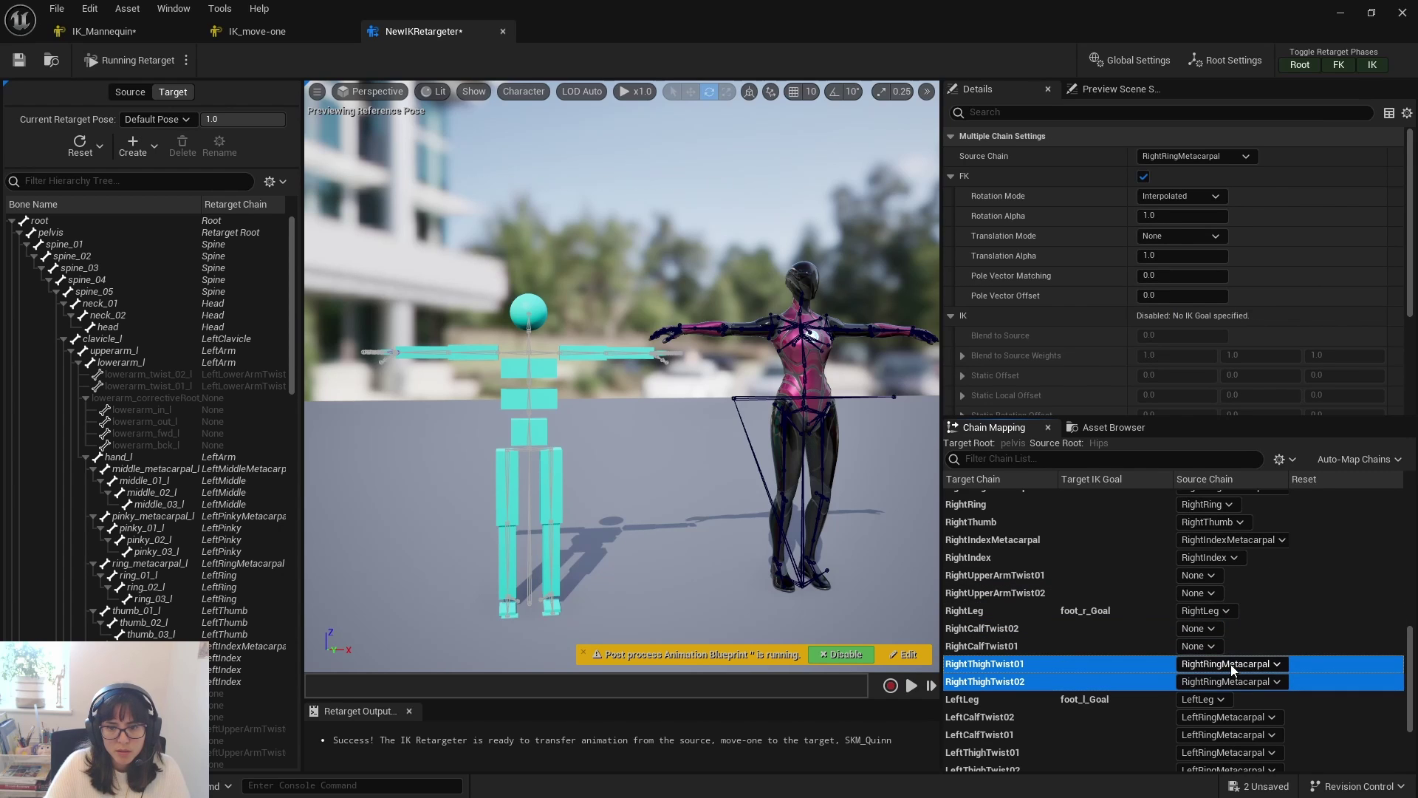
{"action": "left_click", "coordinate": [1231, 664]}
{"action": "left_click", "coordinate": [1216, 348]}
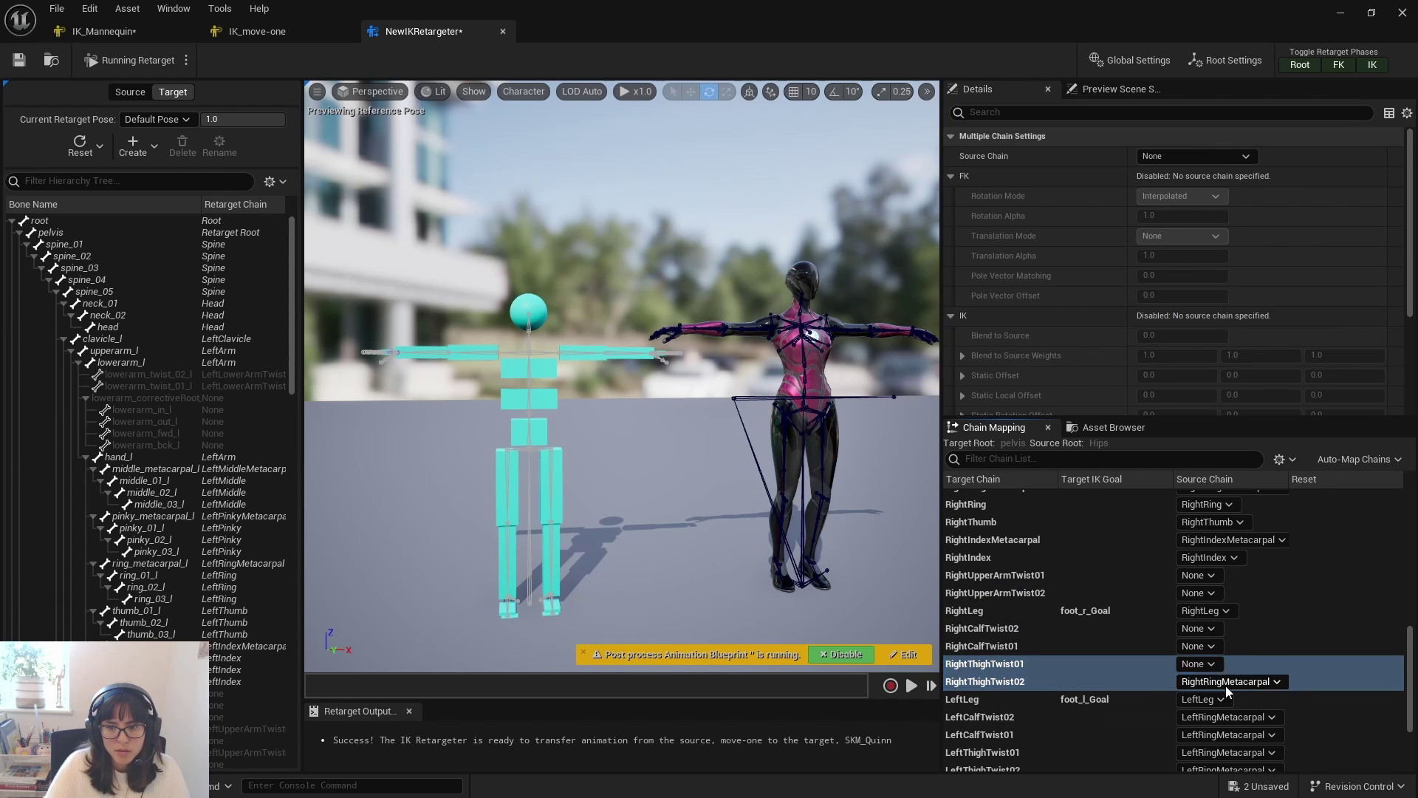
{"action": "left_click", "coordinate": [1248, 677]}
{"action": "left_click", "coordinate": [1228, 360]}
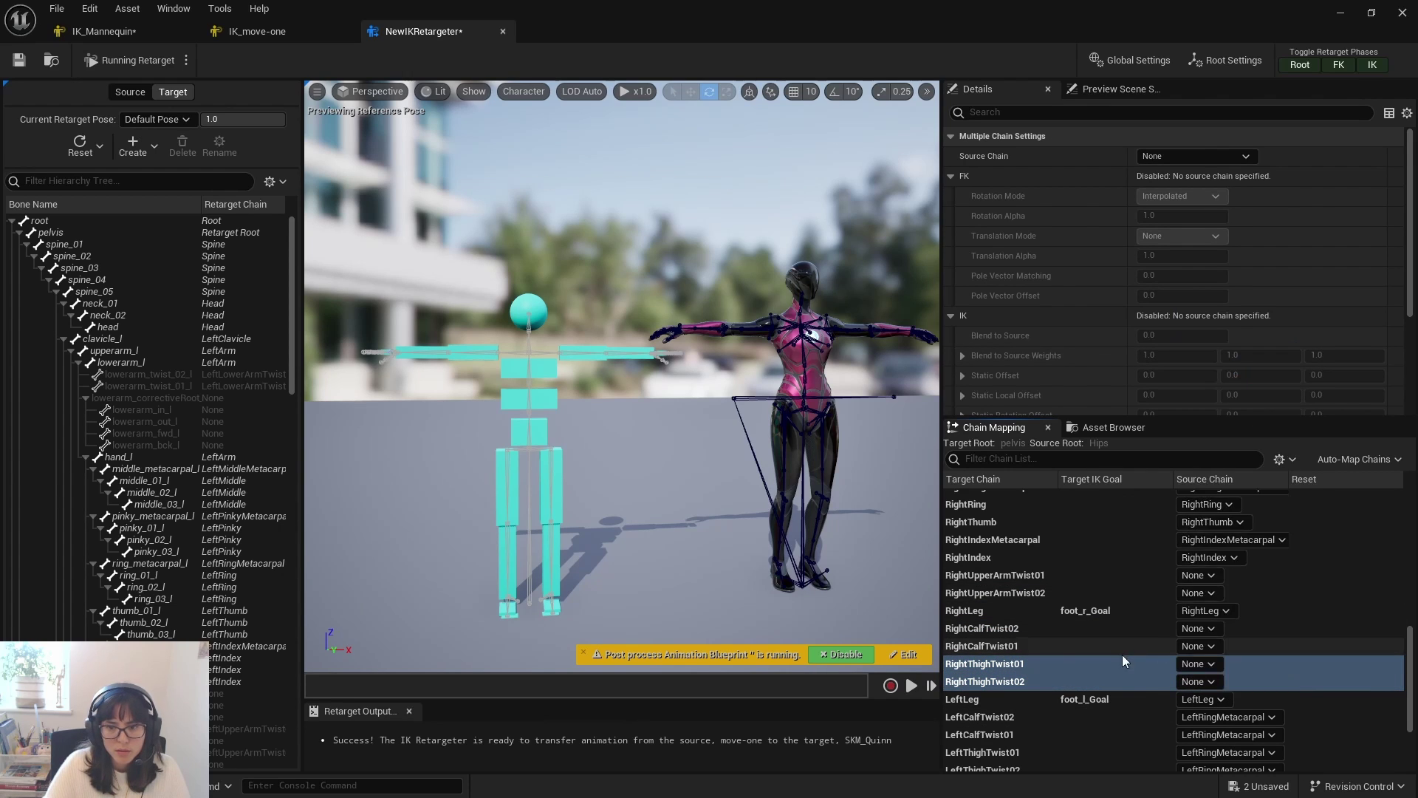
{"action": "left_click", "coordinate": [1108, 674]}
- Set the source chains of LeftCalfTwist02 and LeftCalfTwist01 to None
{"action": "scroll", "coordinate": [1108, 673], "scroll_direction": "down", "scroll_amount": 5}
{"action": "left_click", "coordinate": [1221, 598]}
{"action": "left_click", "coordinate": [1204, 299]}
{"action": "left_click", "coordinate": [1247, 619]}
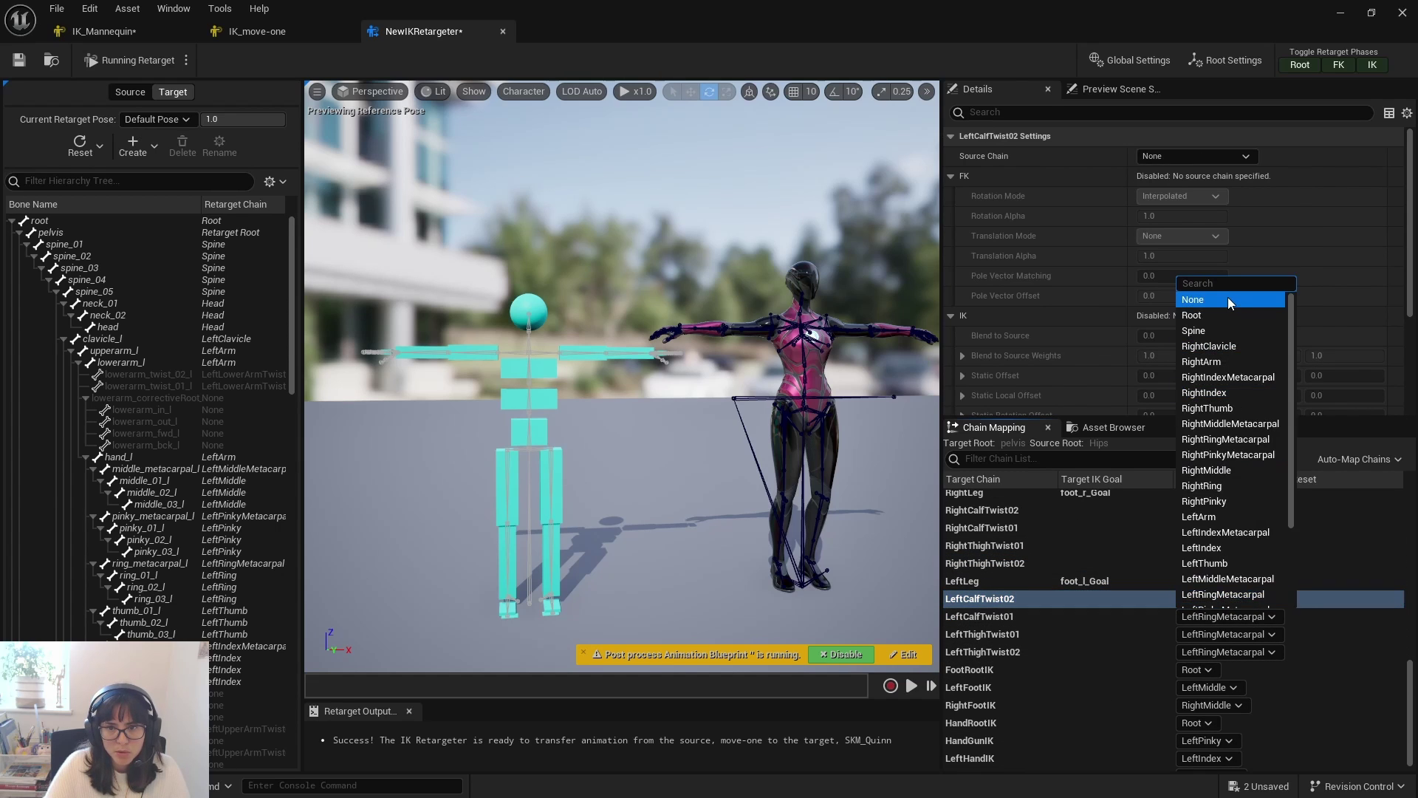
{"action": "left_click", "coordinate": [1228, 298]}
- Set the source chains of LeftThighTwist01 and LeftThighTwist02 to None
{"action": "left_click", "coordinate": [1249, 633]}
{"action": "left_click", "coordinate": [1231, 318]}
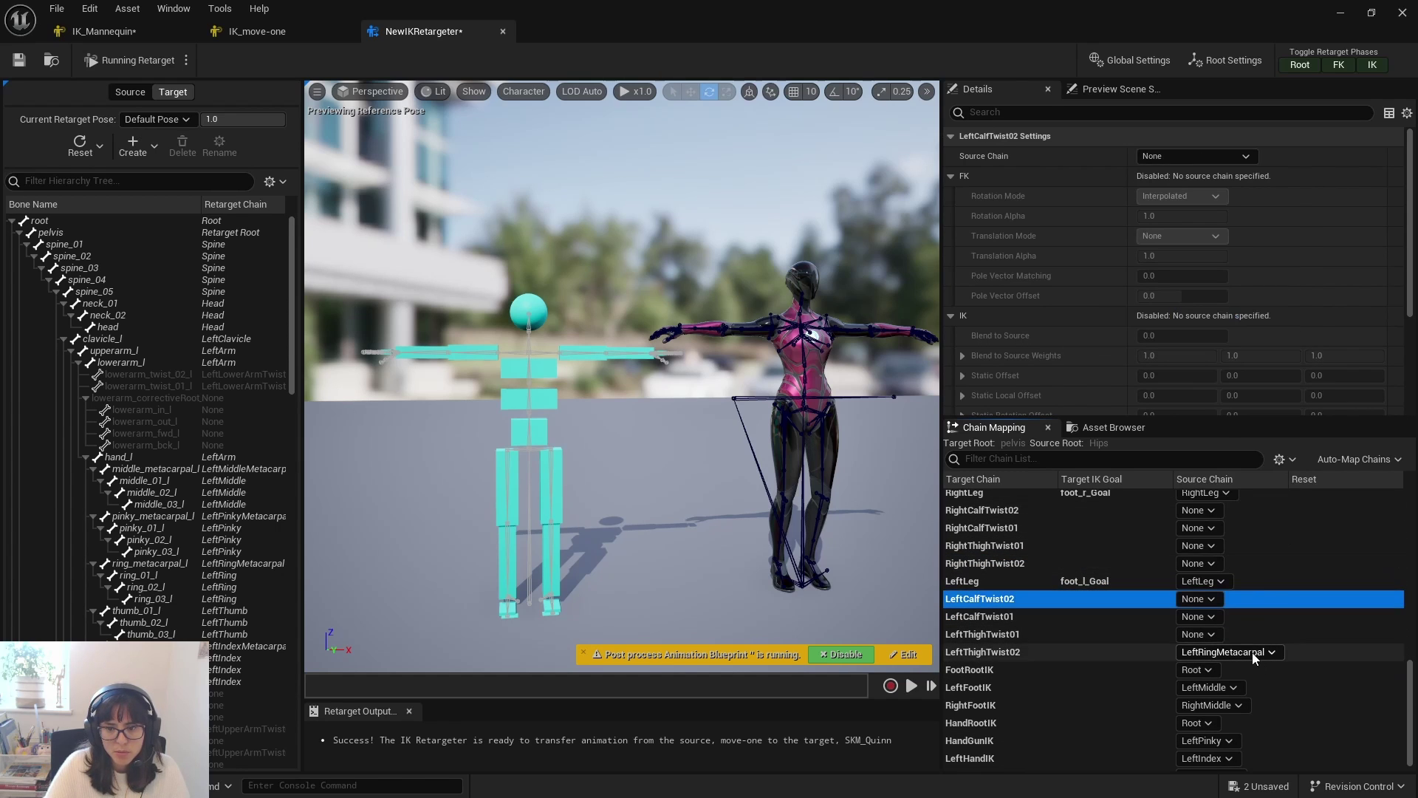
{"action": "left_click", "coordinate": [1252, 653]}
{"action": "left_click", "coordinate": [1216, 331]}
{"action": "left_click", "coordinate": [1107, 656]}
- Set the source chains of FootRootIK, LeftFootIK and RightFootIK to None
{"action": "scroll", "coordinate": [1099, 709], "scroll_direction": "down", "scroll_amount": 1}
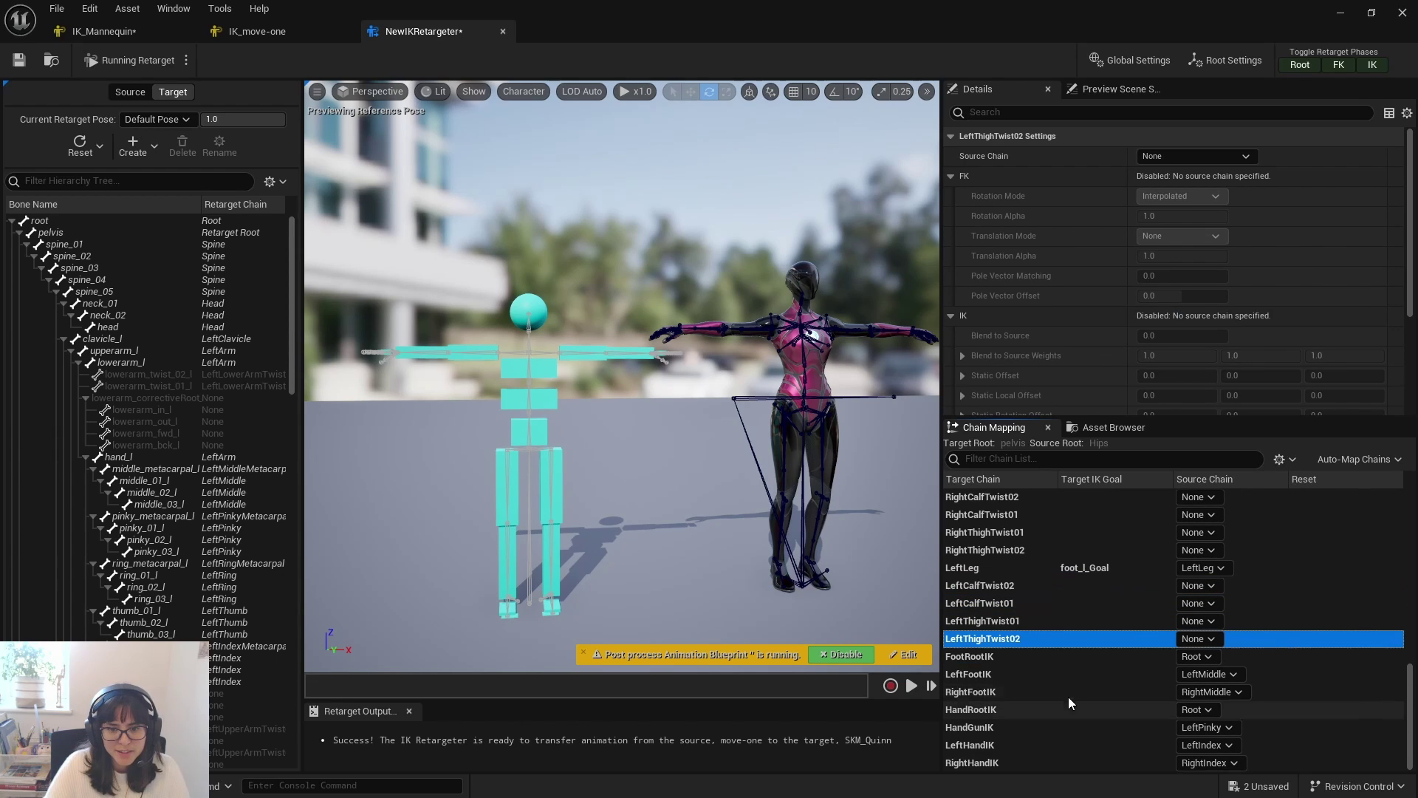
{"action": "left_click", "coordinate": [1211, 656]}
{"action": "left_click", "coordinate": [1210, 339]}
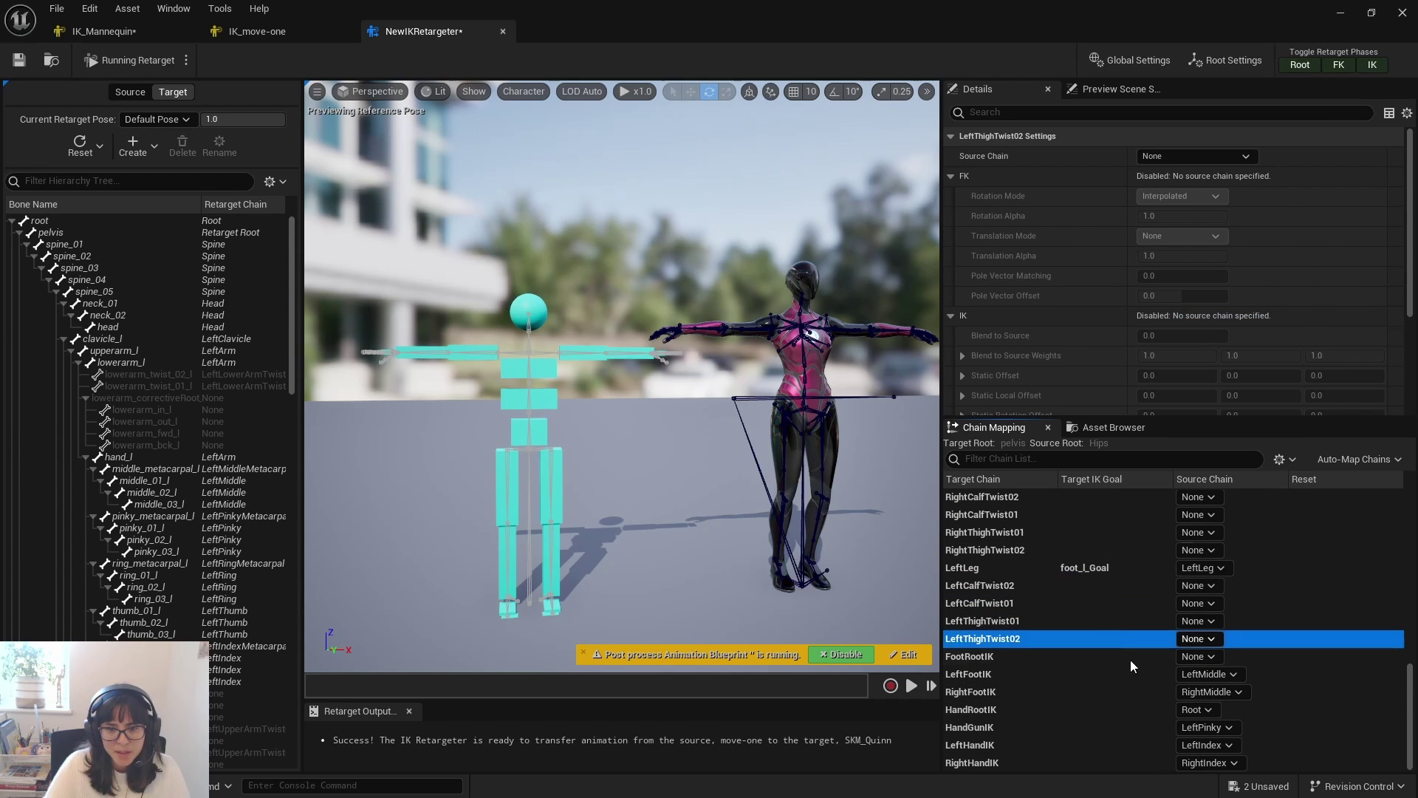
{"action": "left_click", "coordinate": [974, 659]}
{"action": "left_click", "coordinate": [1150, 676]}
{"action": "left_click", "coordinate": [1230, 676]}
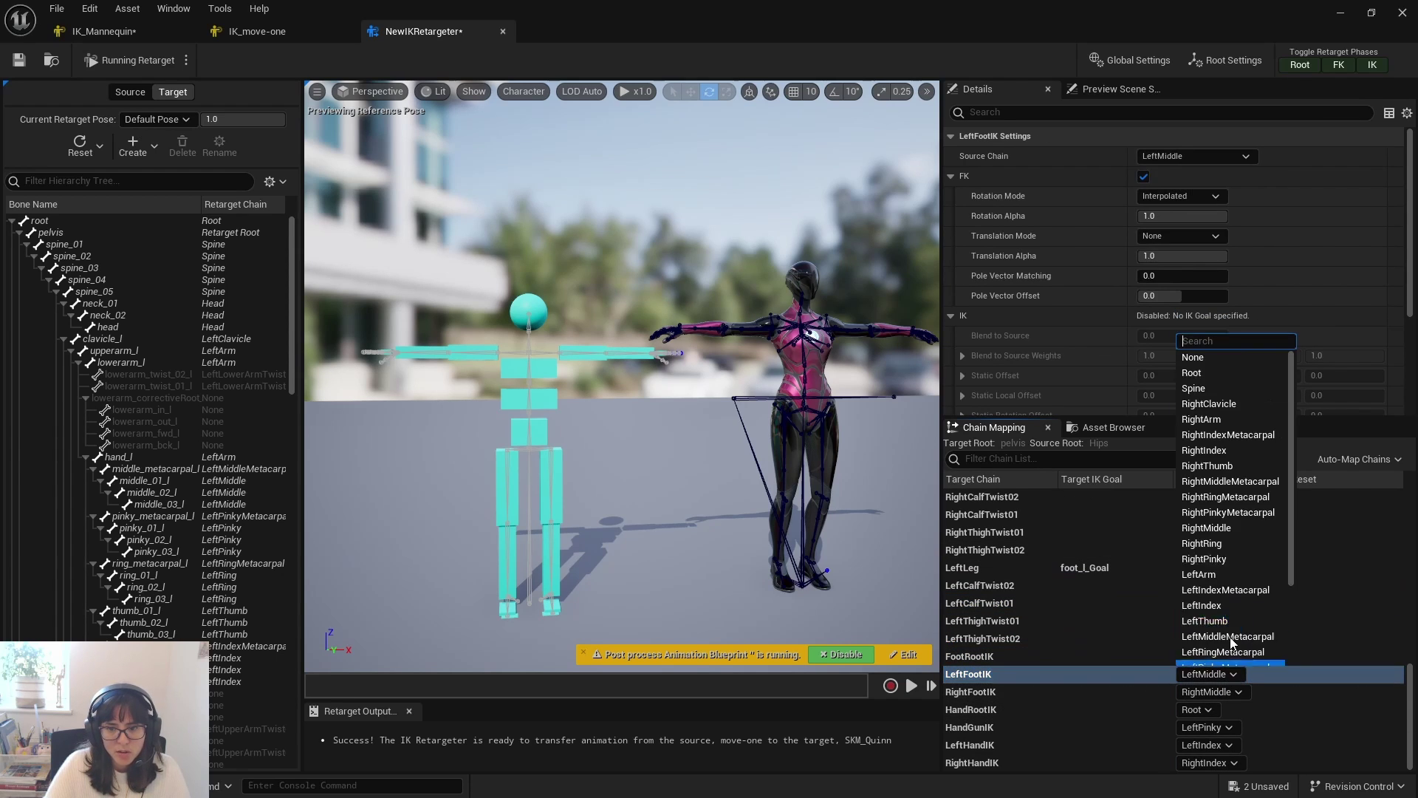
{"action": "left_click", "coordinate": [1207, 357]}
{"action": "left_click", "coordinate": [1233, 691]}
{"action": "left_click", "coordinate": [1224, 376]}
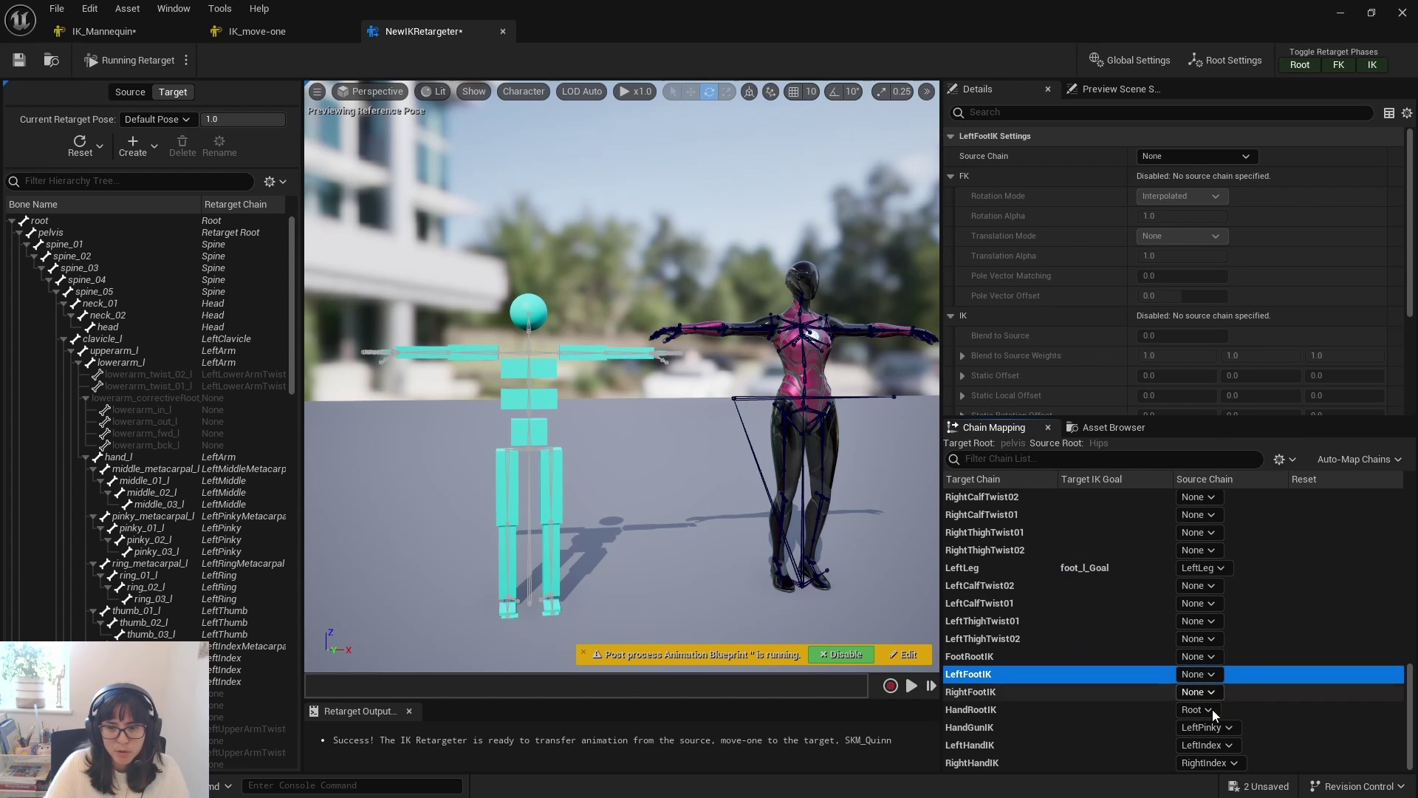
- Set the source chains of HandRootIK, HandGunIK, LeftHandIK and RightHandIK to None
{"action": "left_click", "coordinate": [1197, 709]}
{"action": "left_click", "coordinate": [1200, 390]}
{"action": "left_click", "coordinate": [1230, 728]}
{"action": "left_click", "coordinate": [1200, 417]}
{"action": "left_click", "coordinate": [1208, 749]}
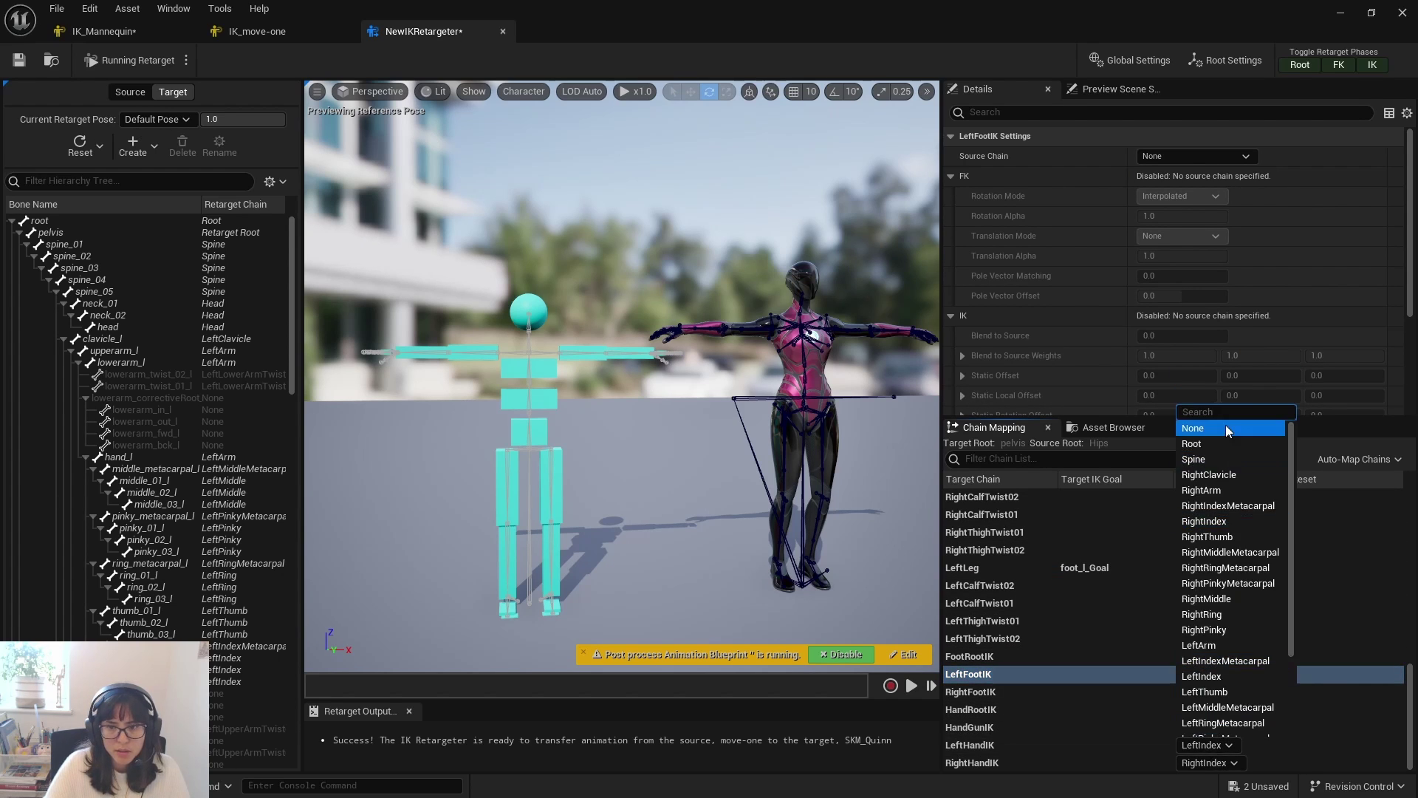
{"action": "left_click", "coordinate": [1226, 427]}
{"action": "left_click", "coordinate": [1212, 762]}
{"action": "left_click", "coordinate": [1193, 446]}
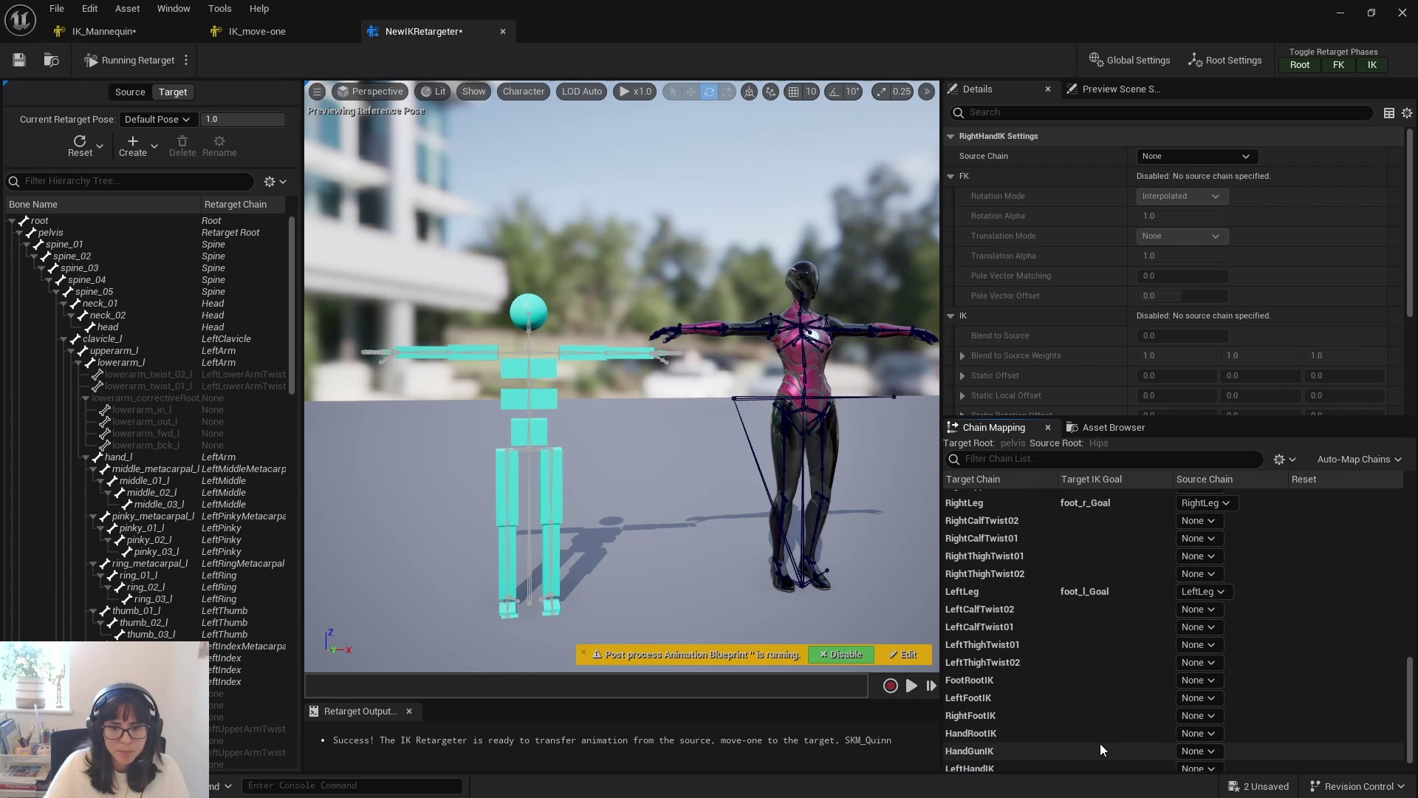
- Review the source chains across the whole chain mapping list and save the IK Retargeter
{"action": "left_click", "coordinate": [969, 654]}
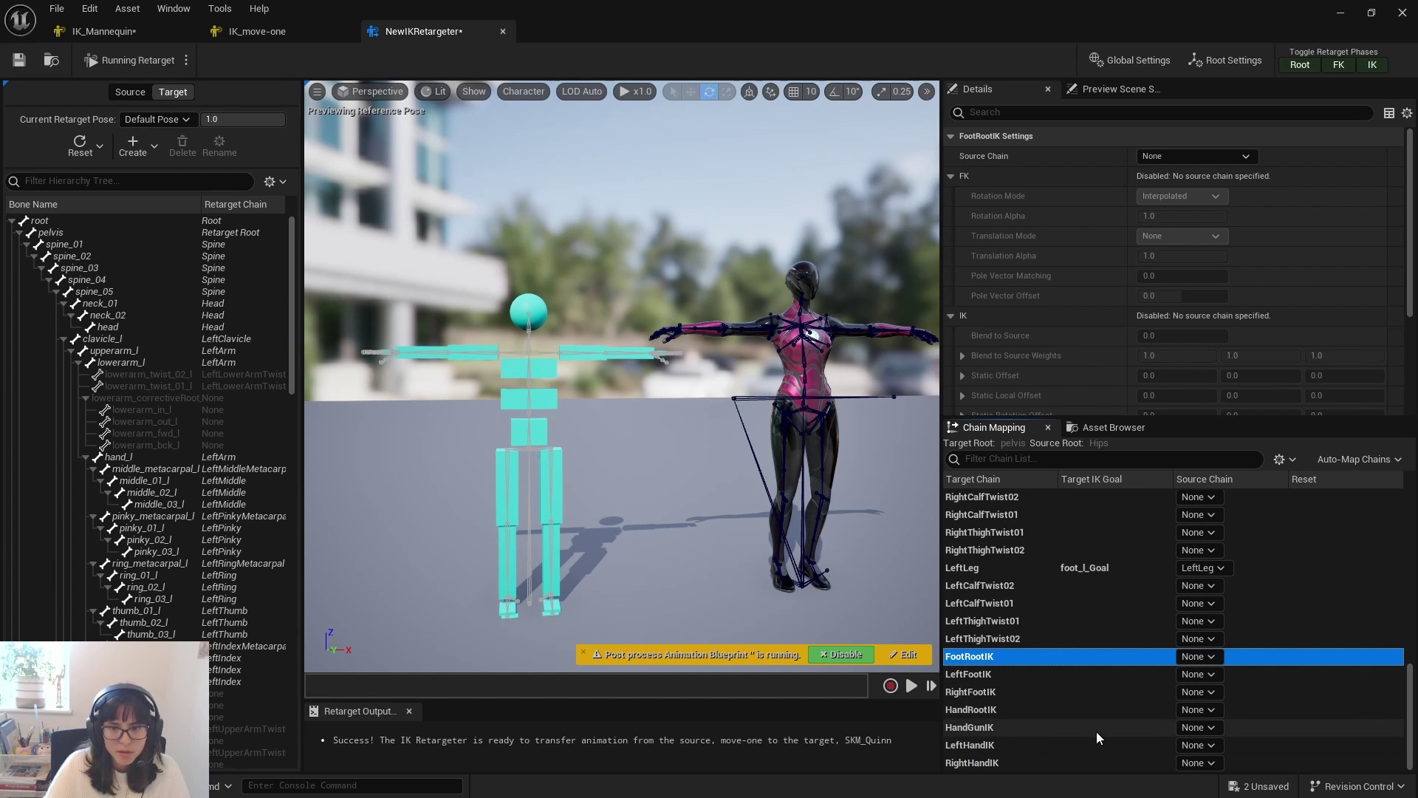
{"action": "scroll", "coordinate": [1097, 732], "scroll_direction": "up", "scroll_amount": 8}
{"action": "scroll", "coordinate": [1103, 684], "scroll_direction": "up", "scroll_amount": 3}
{"action": "scroll", "coordinate": [1108, 687], "scroll_direction": "down", "scroll_amount": 5}
{"action": "scroll", "coordinate": [1106, 681], "scroll_direction": "up", "scroll_amount": 2}
{"action": "scroll", "coordinate": [1106, 681], "scroll_direction": "up", "scroll_amount": 2}
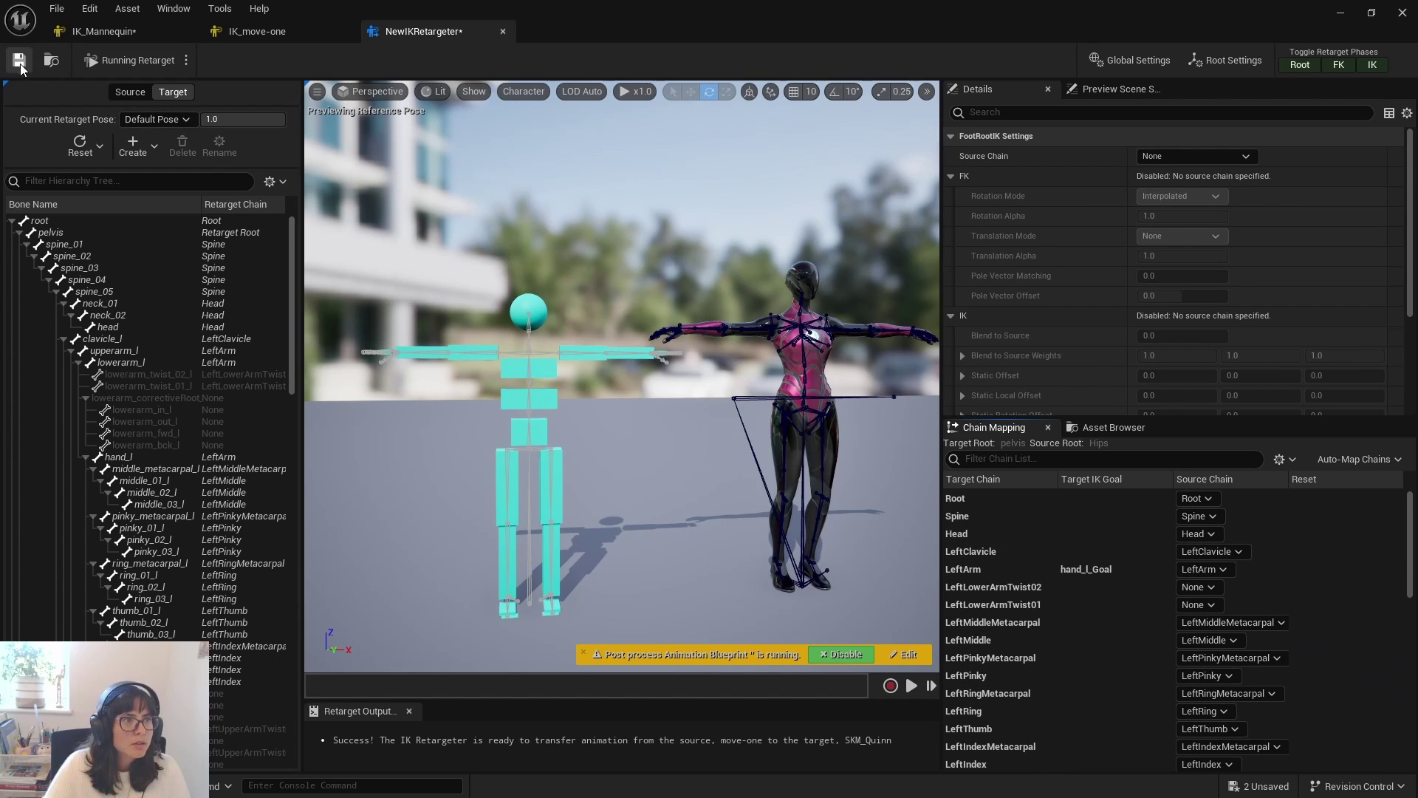
- Preview the move-one_Anim animation on the source and target characters
{"action": "left_click", "coordinate": [1145, 428]}
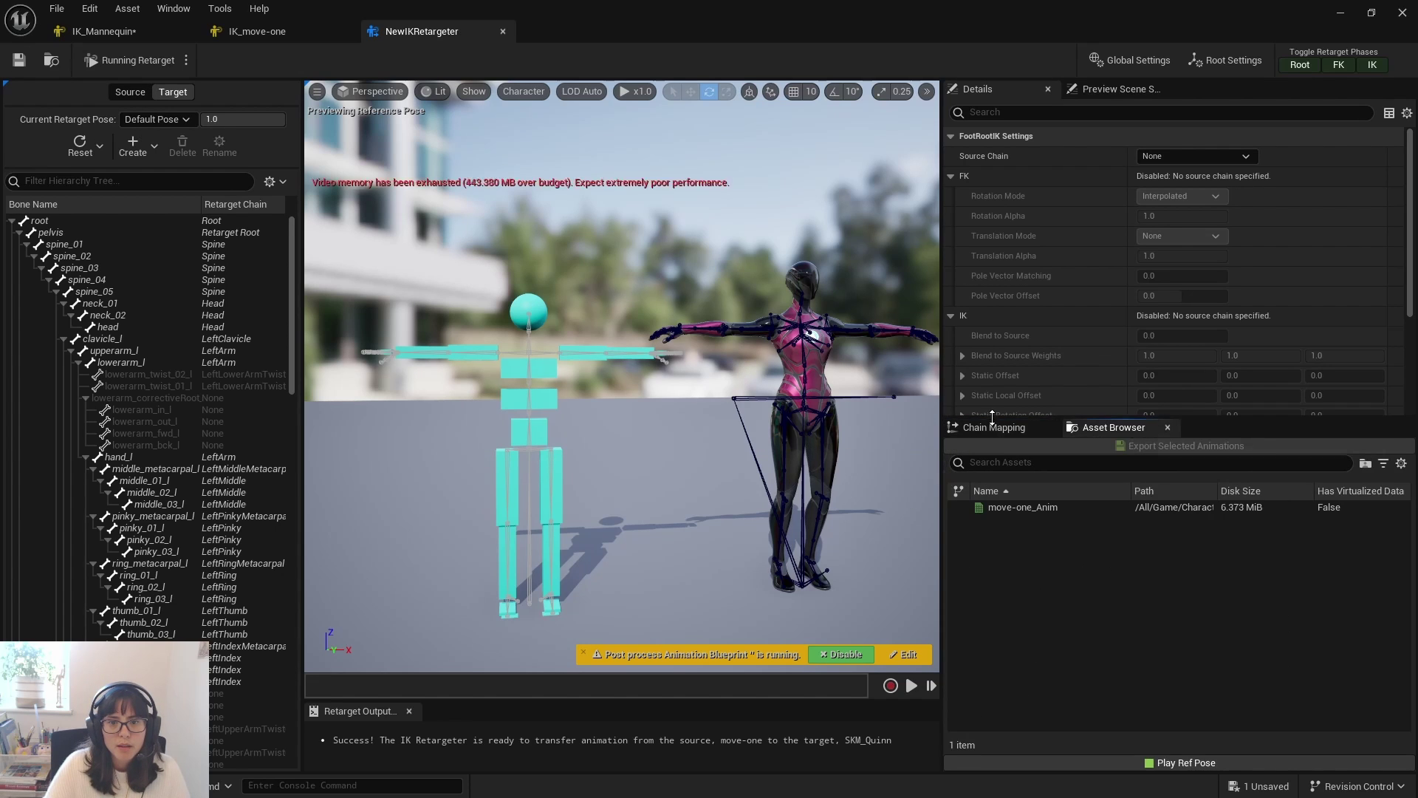
{"action": "scroll", "coordinate": [1039, 295], "scroll_direction": "down", "scroll_amount": 5}
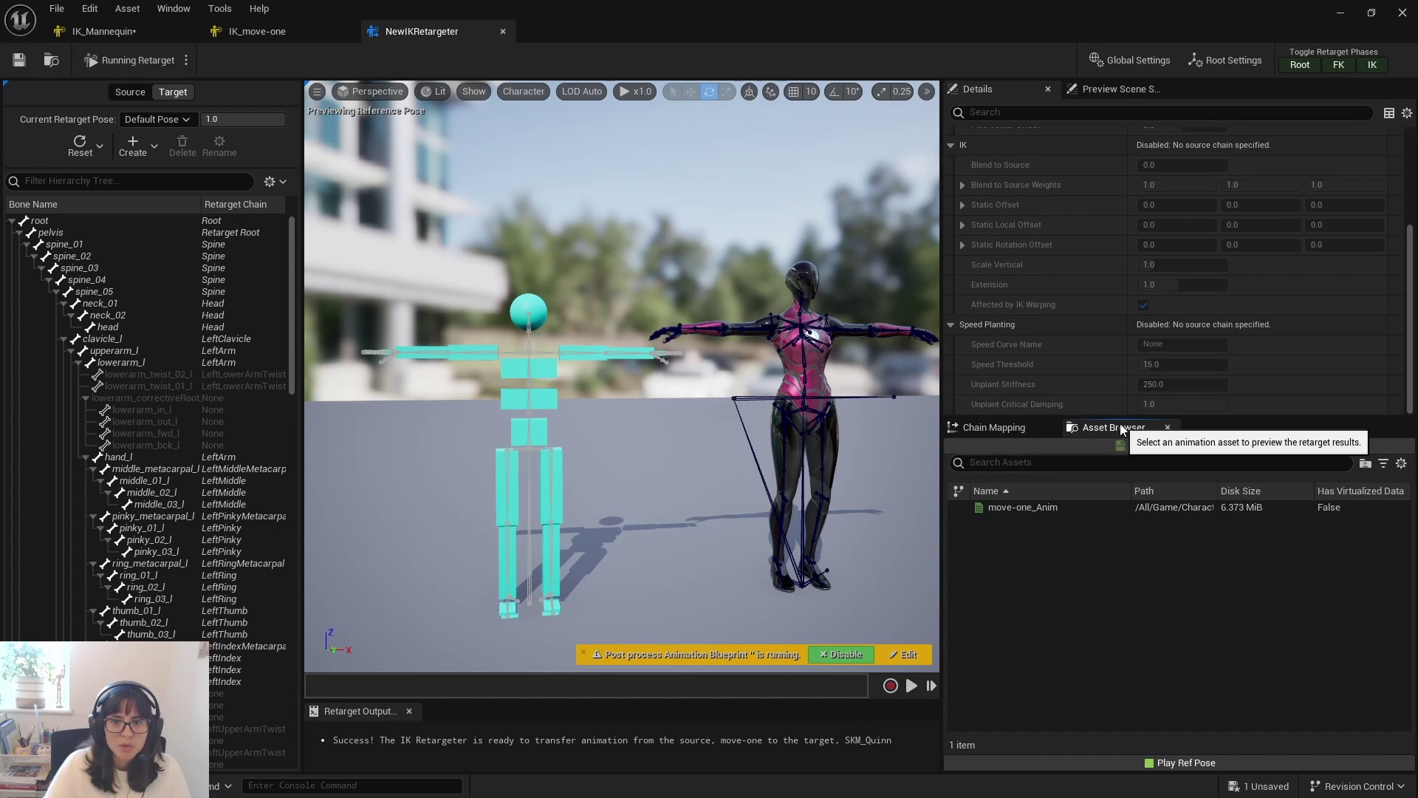
{"action": "left_click", "coordinate": [1056, 508]}
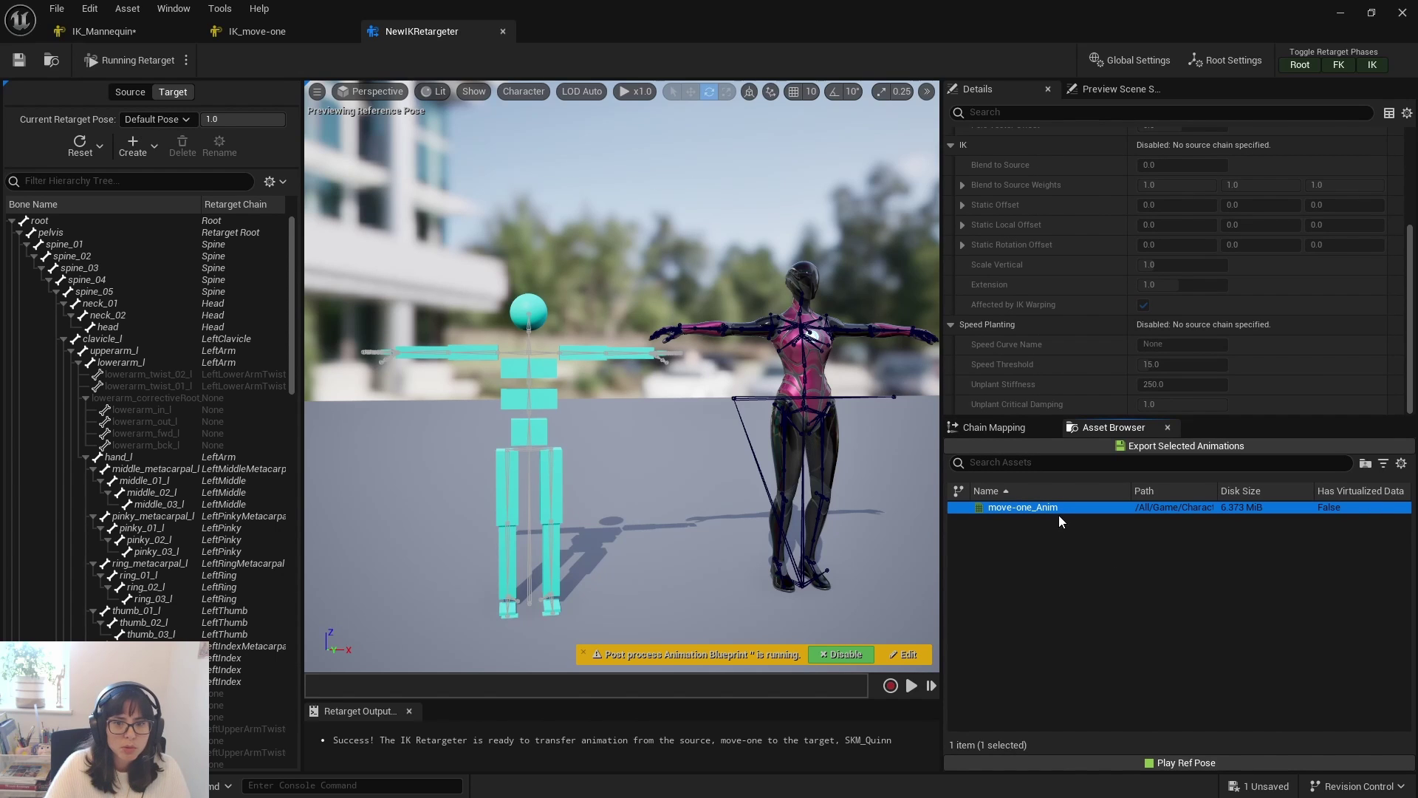
{"action": "double_click", "coordinate": [1058, 508]}
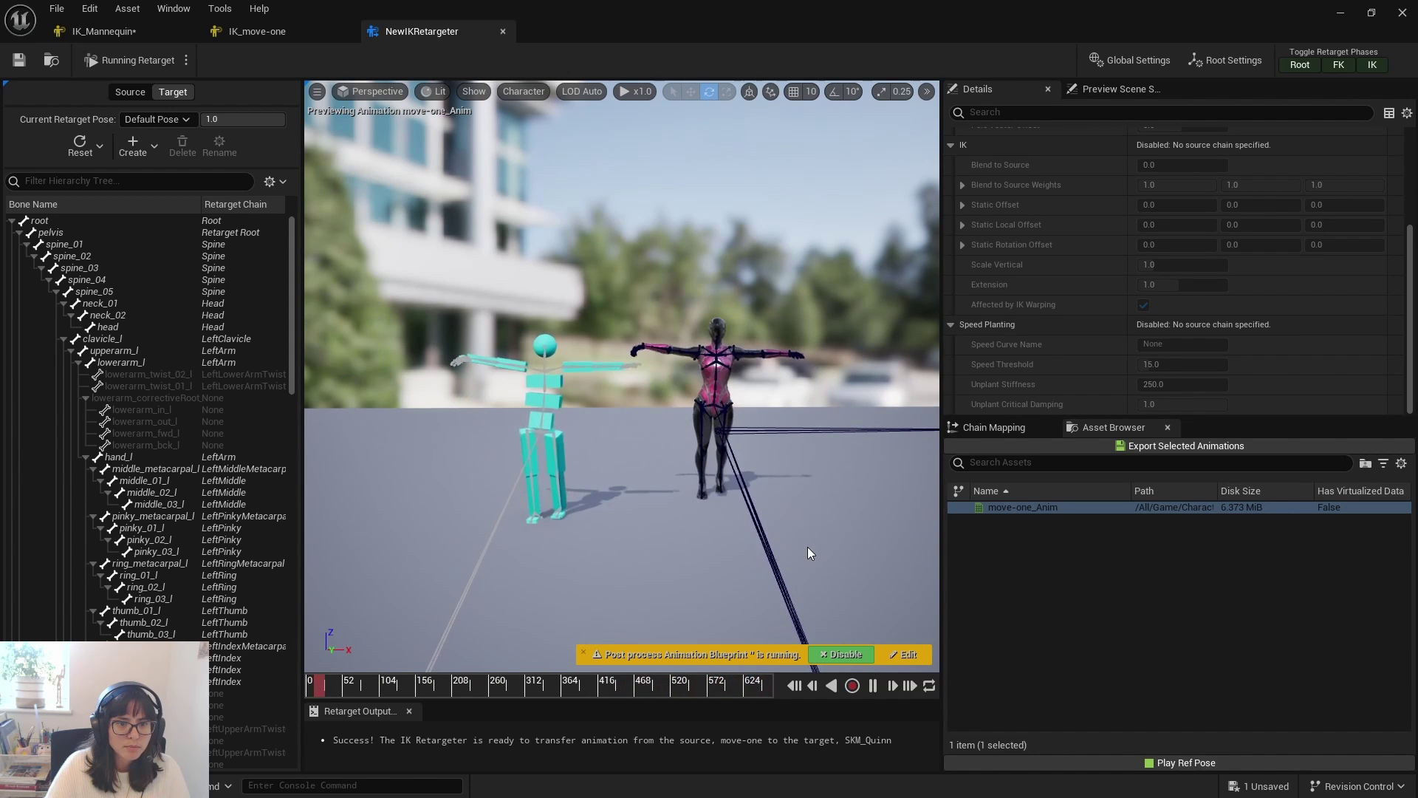
{"action": "right_click_drag", "start_coordinate": [805, 540], "coordinate": [747, 514]}
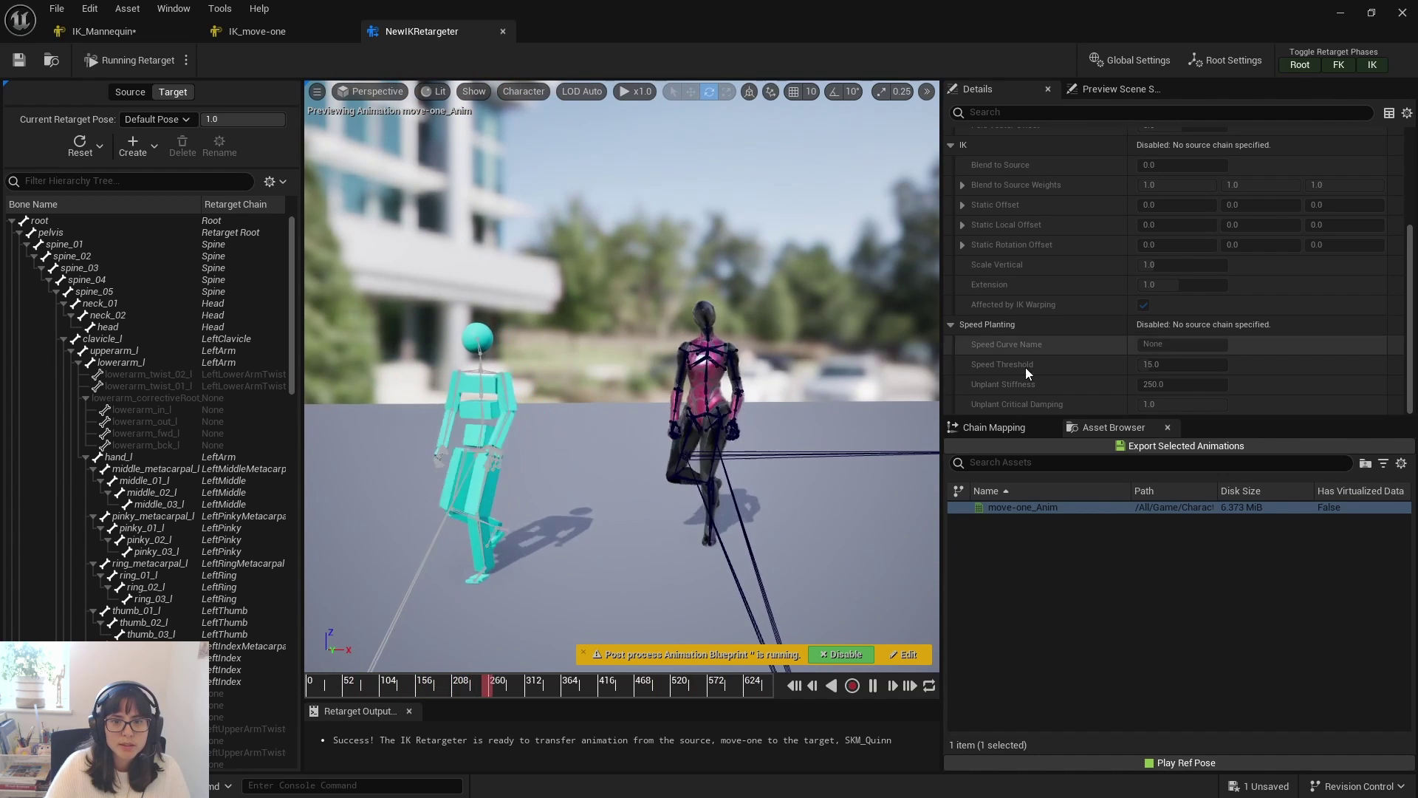
- Test the Root, FK and IK retarget phases in the global settings by disabling and re-enabling each one
{"action": "left_click", "coordinate": [1137, 57]}
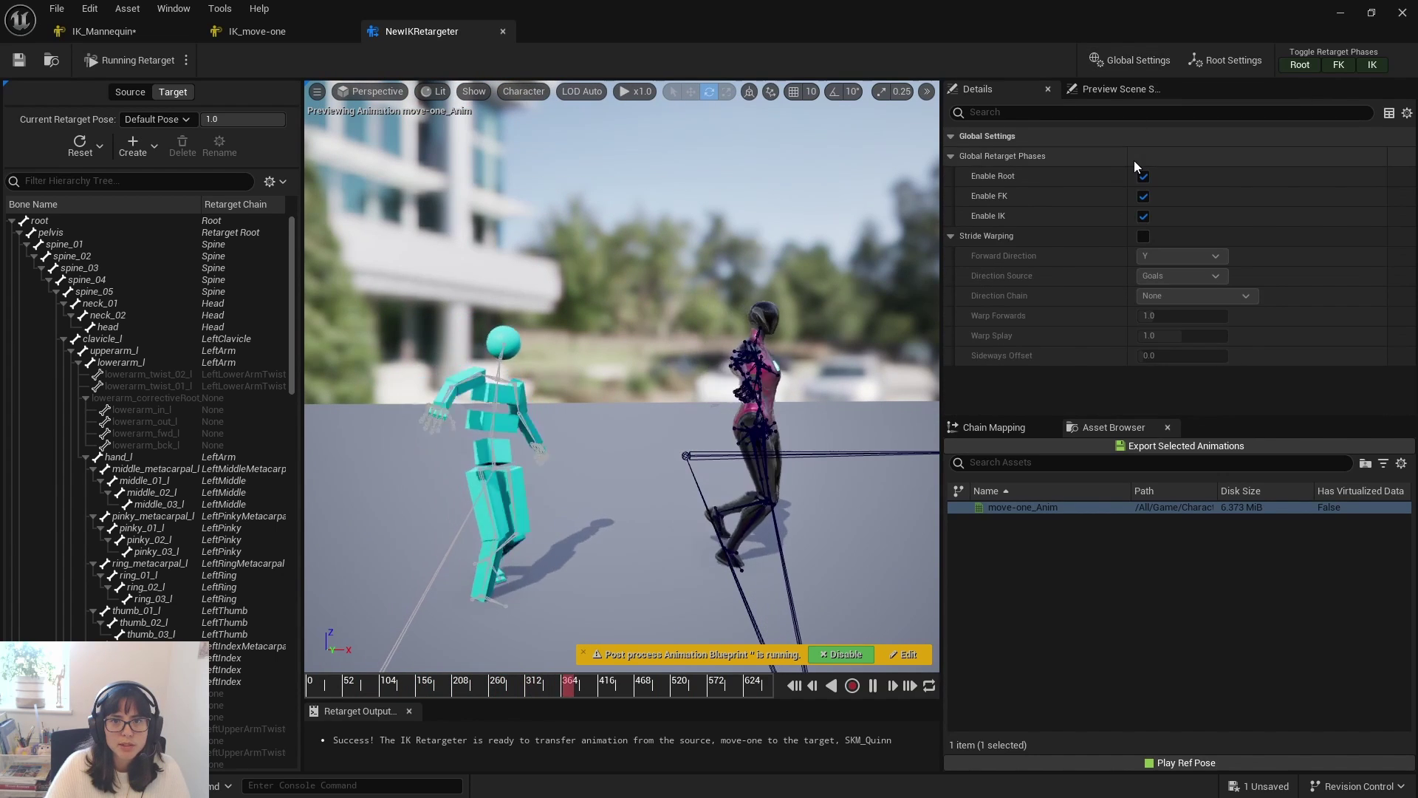
{"action": "left_click", "coordinate": [1144, 176]}
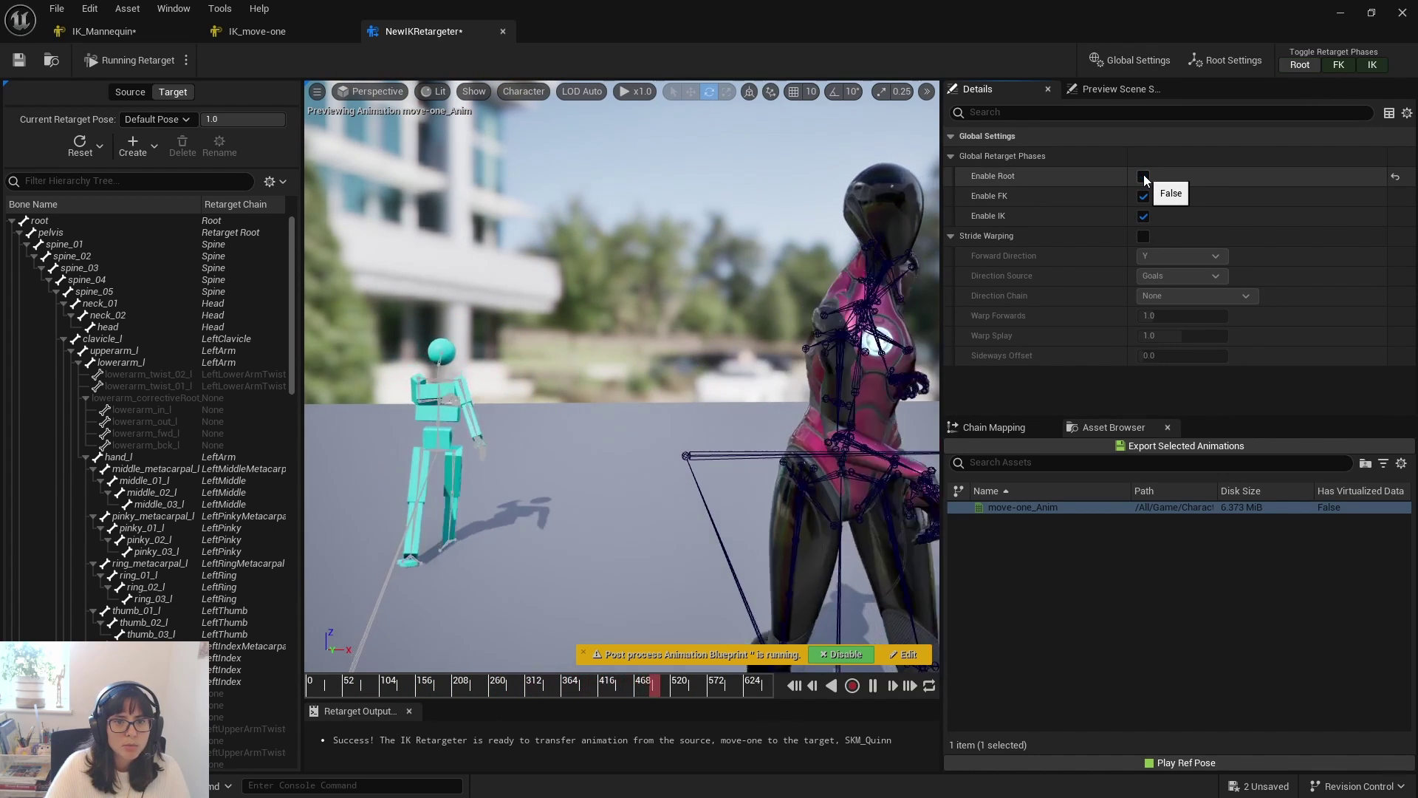
{"action": "left_click", "coordinate": [1145, 176]}
{"action": "left_click", "coordinate": [1145, 196]}
{"action": "left_click", "coordinate": [1144, 197]}
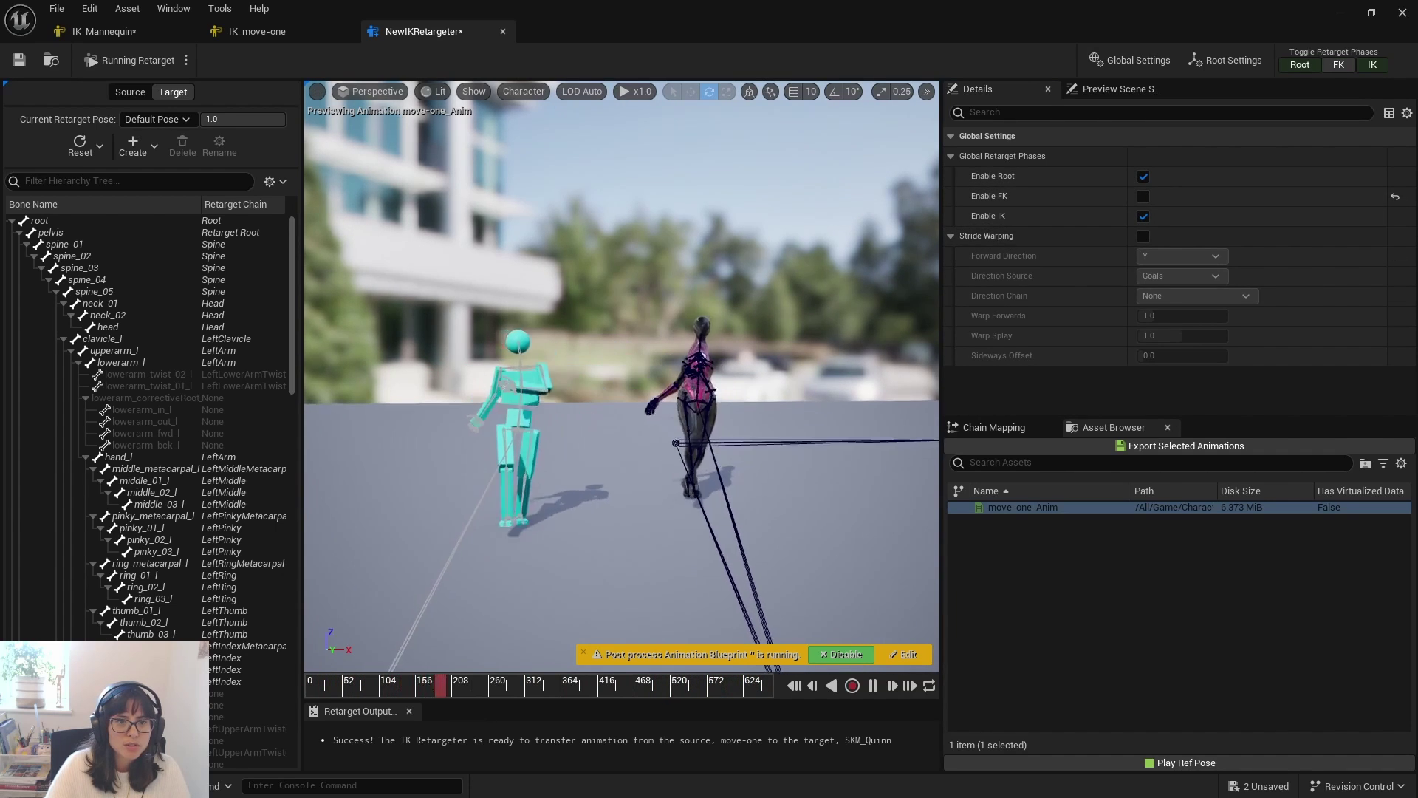
{"action": "left_click", "coordinate": [1144, 196]}
{"action": "left_click", "coordinate": [1145, 215]}
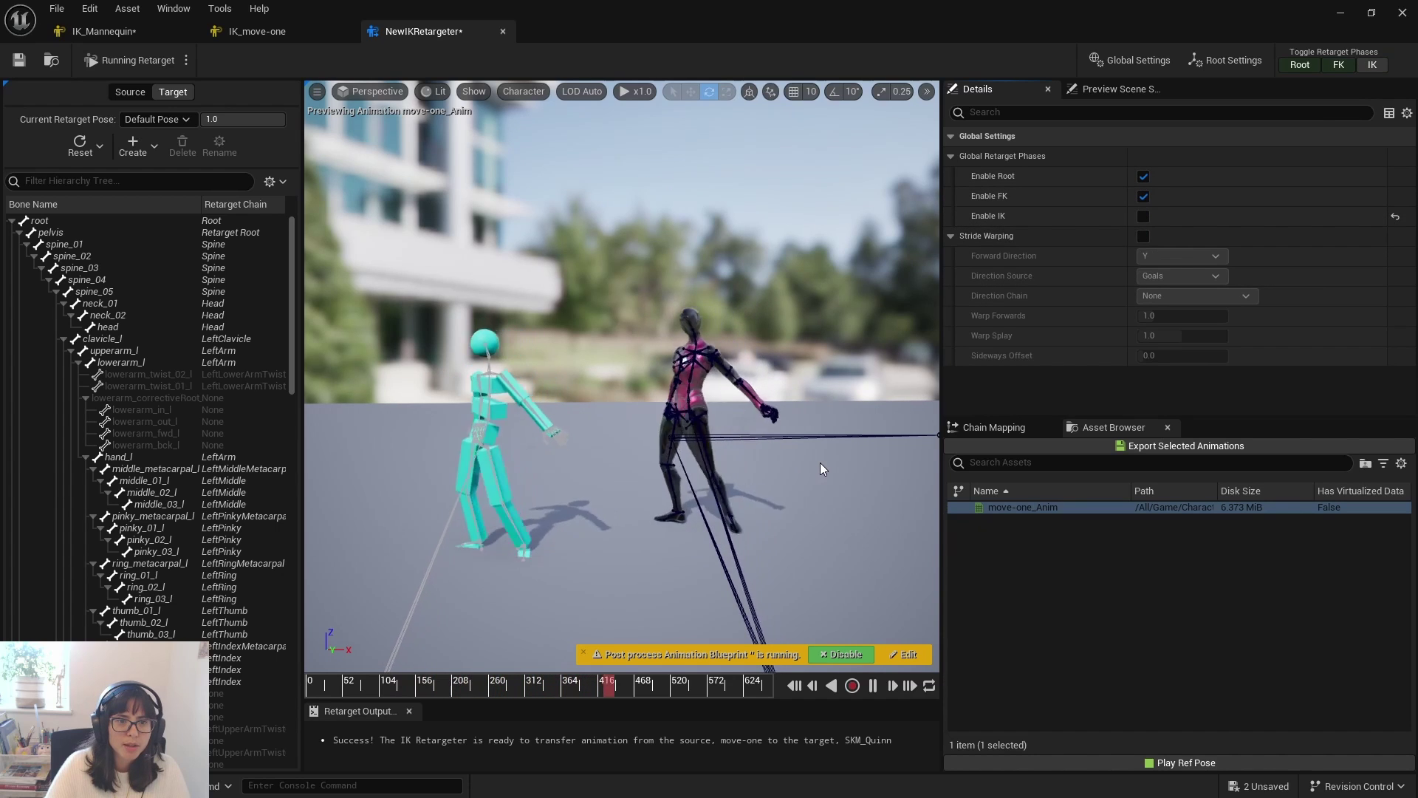
{"action": "left_click", "coordinate": [1144, 216]}
- Try out the root settings for Translation Offset, Rotation Alpha and Translation Alpha, returning both alphas to 1.0
{"action": "left_click", "coordinate": [1231, 63]}
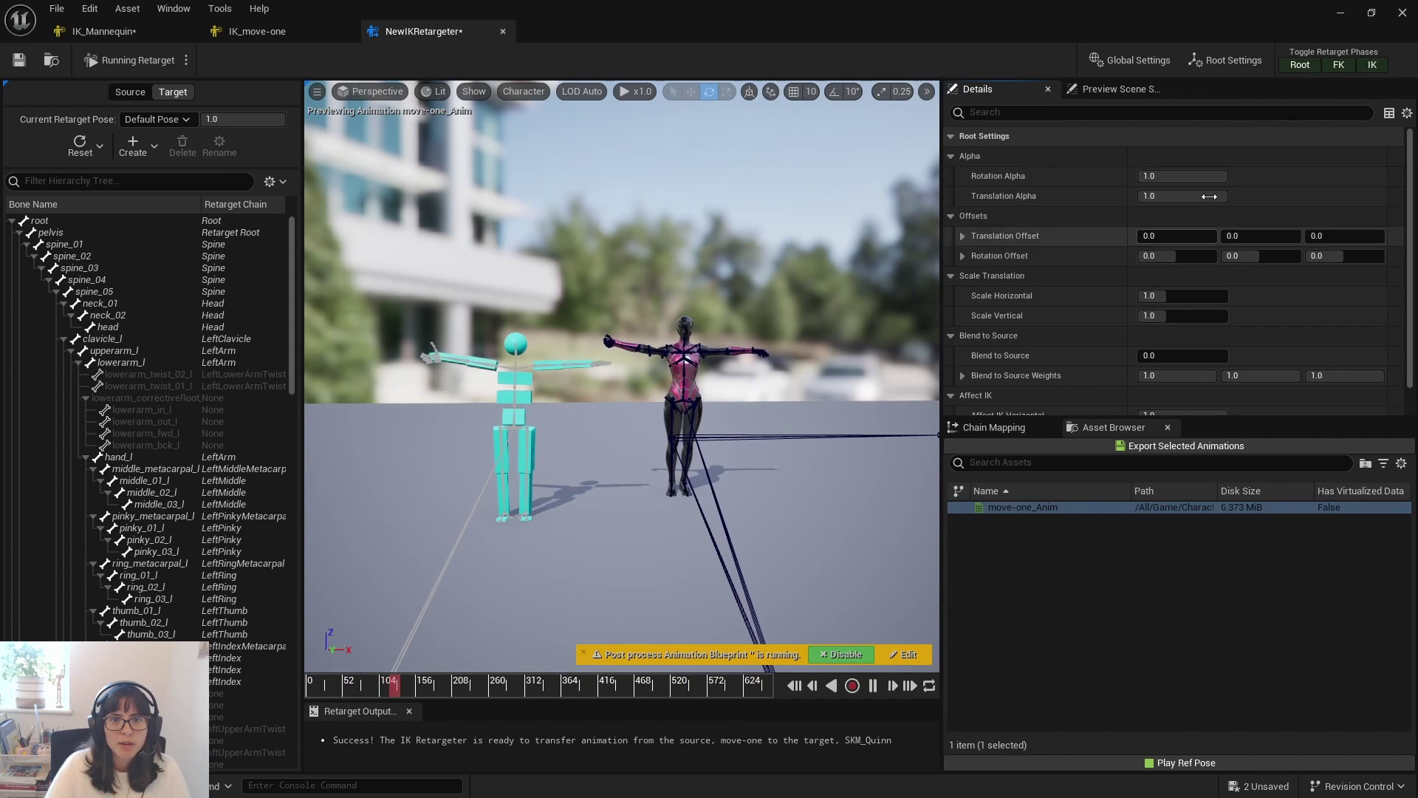
{"action": "mouse_move", "coordinate": [1156, 238]}
{"action": "left_mouse_down"}
{"action": "mouse_move", "coordinate": [1196, 238]}
{"action": "mouse_move", "coordinate": [1180, 238]}
{"action": "left_mouse_up"}
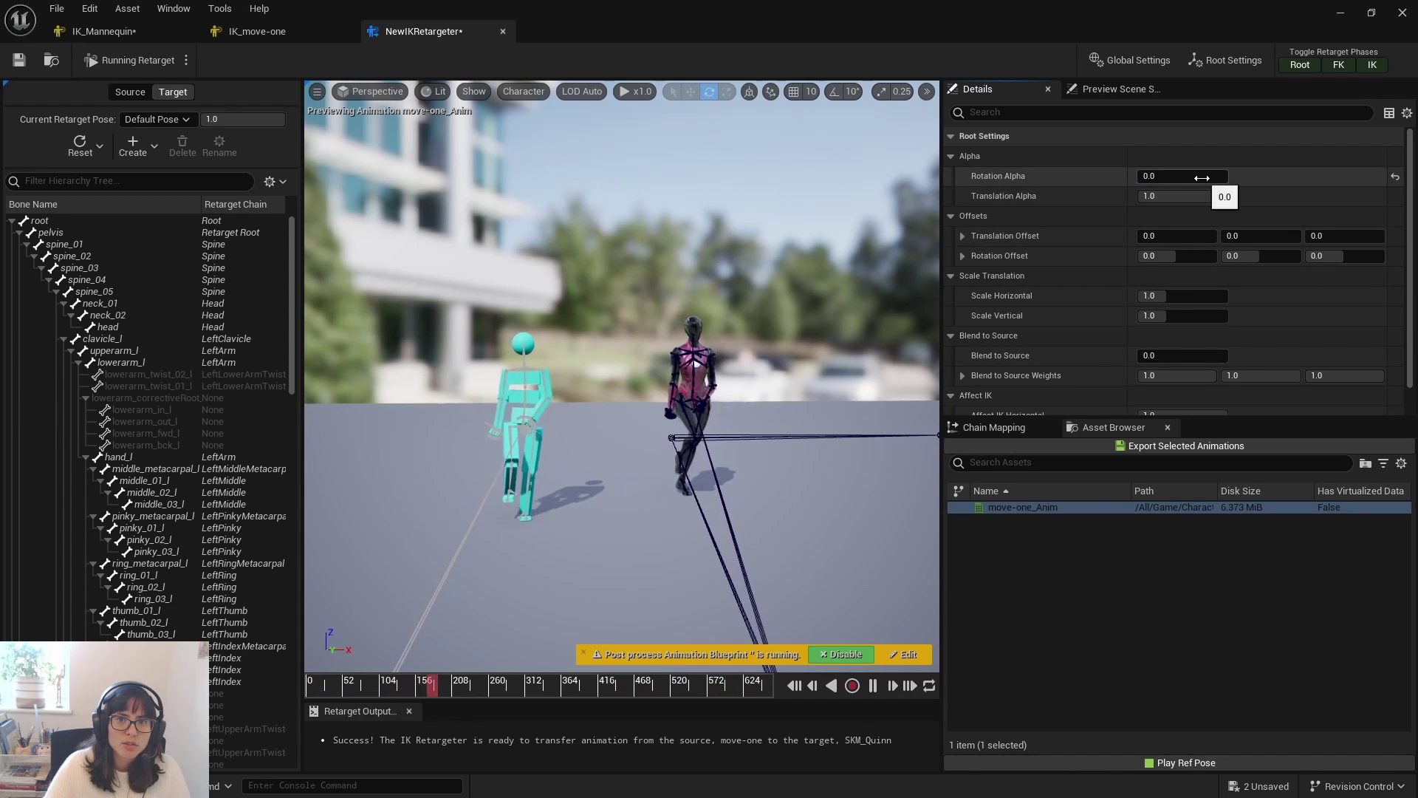
{"action": "mouse_move", "coordinate": [1153, 175]}
{"action": "left_mouse_down"}
{"action": "mouse_move", "coordinate": [1228, 176]}
{"action": "mouse_move", "coordinate": [1138, 195]}
{"action": "left_mouse_up"}
{"action": "scroll", "coordinate": [789, 473], "scroll_direction": "down", "scroll_amount": 2}
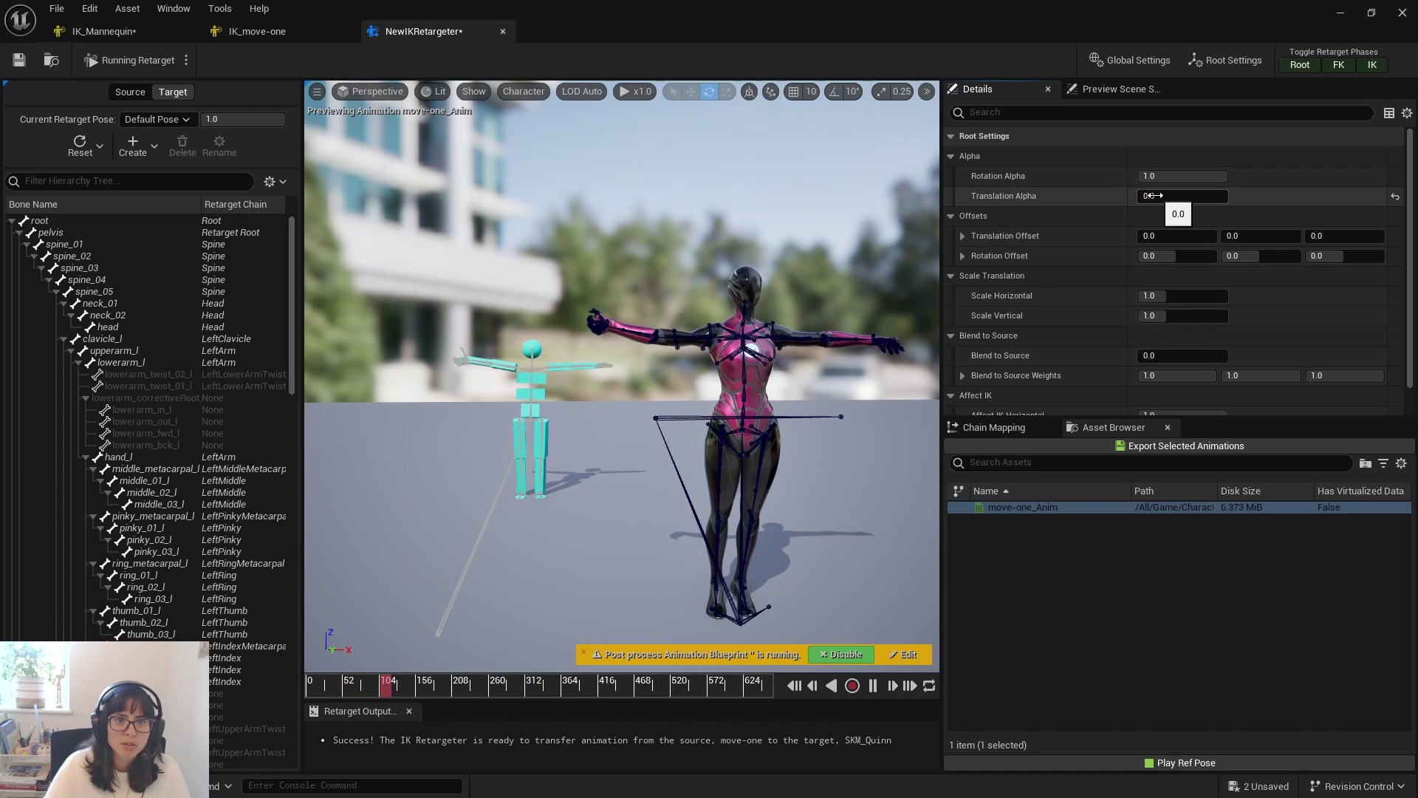
{"action": "left_click_drag", "start_coordinate": [1156, 195], "coordinate": [1228, 195]}
{"action": "key", "text": "Return"}
{"action": "scroll", "coordinate": [1182, 221], "scroll_direction": "down", "scroll_amount": 1}
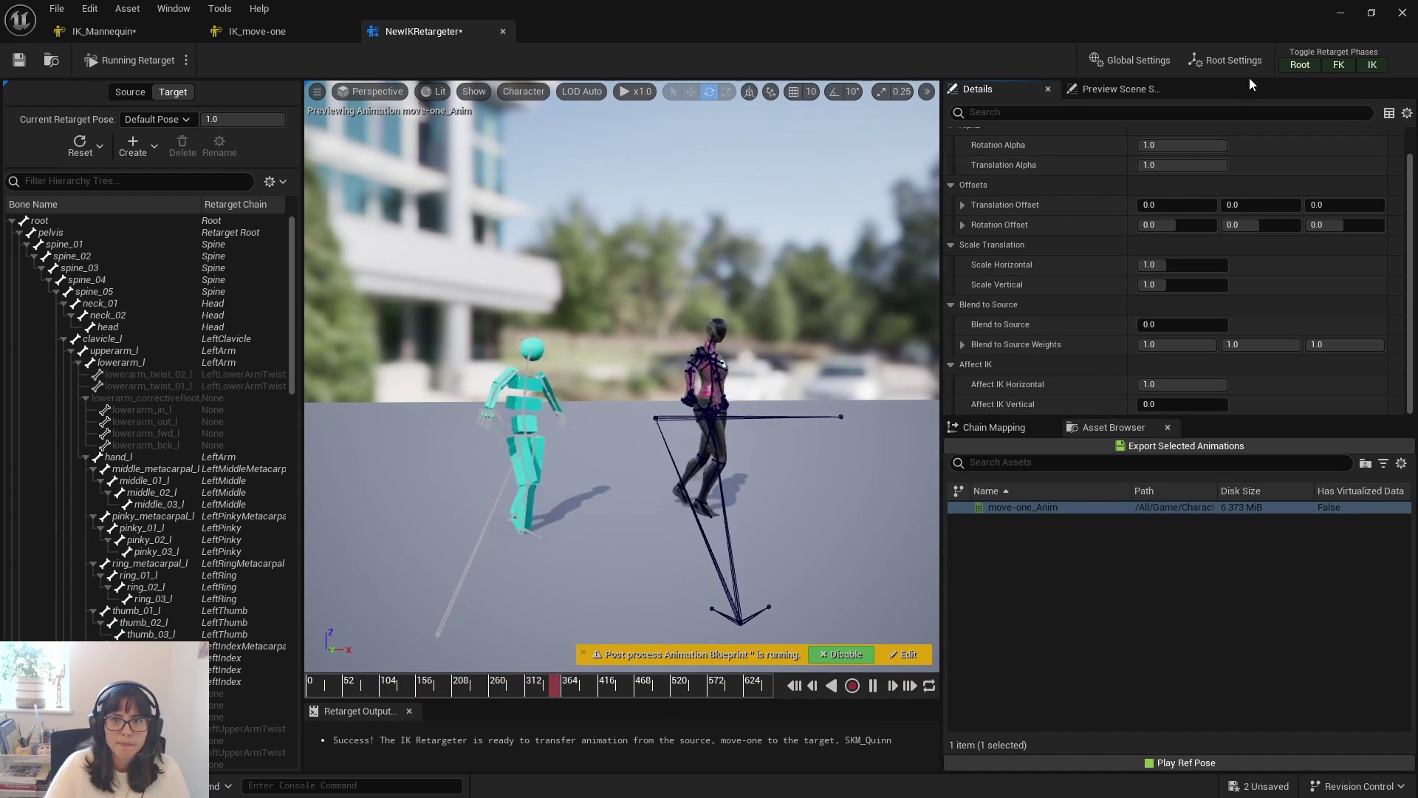
- Show the LeftArm chain's settings and pause the animation preview near frame 156
{"action": "left_click", "coordinate": [1012, 425]}
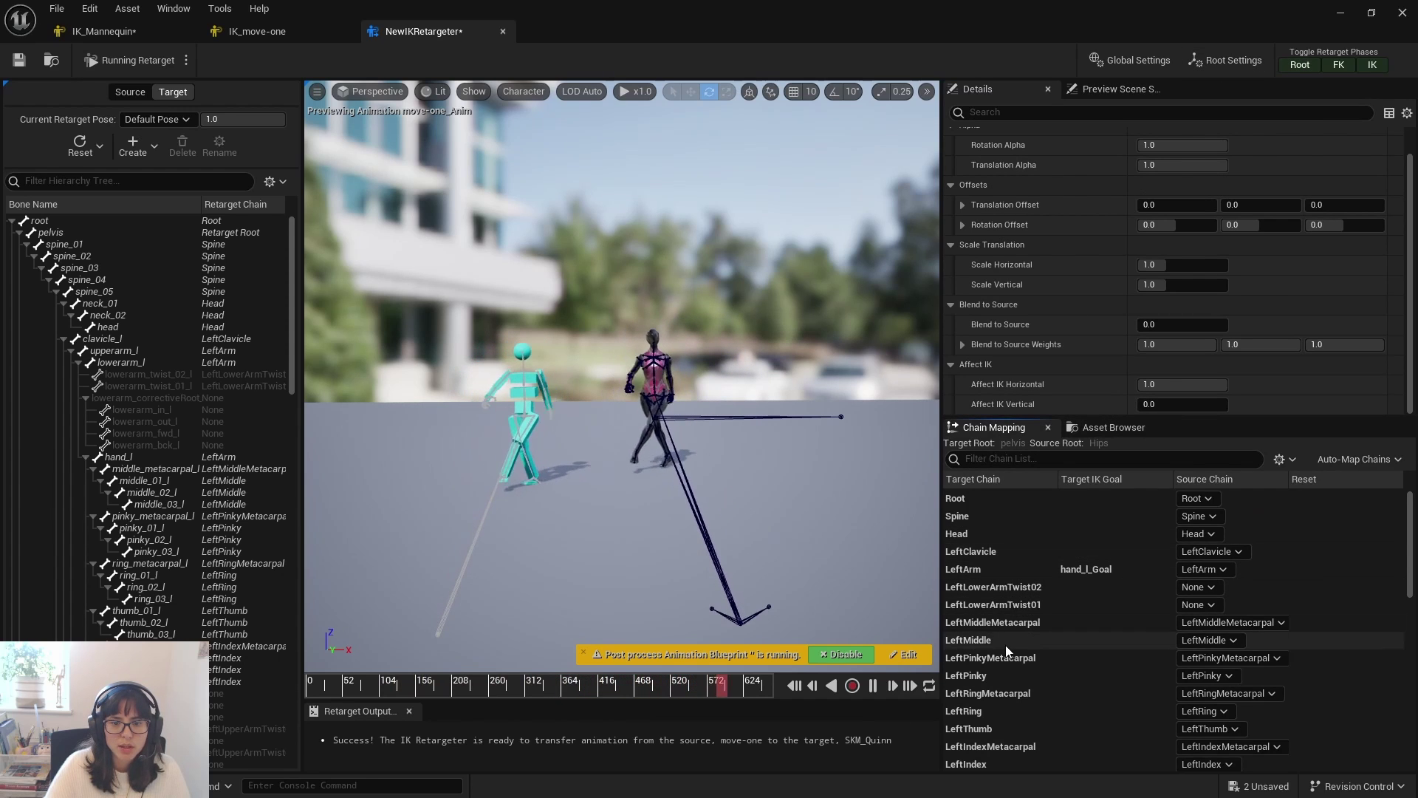
{"action": "left_click", "coordinate": [1026, 567]}
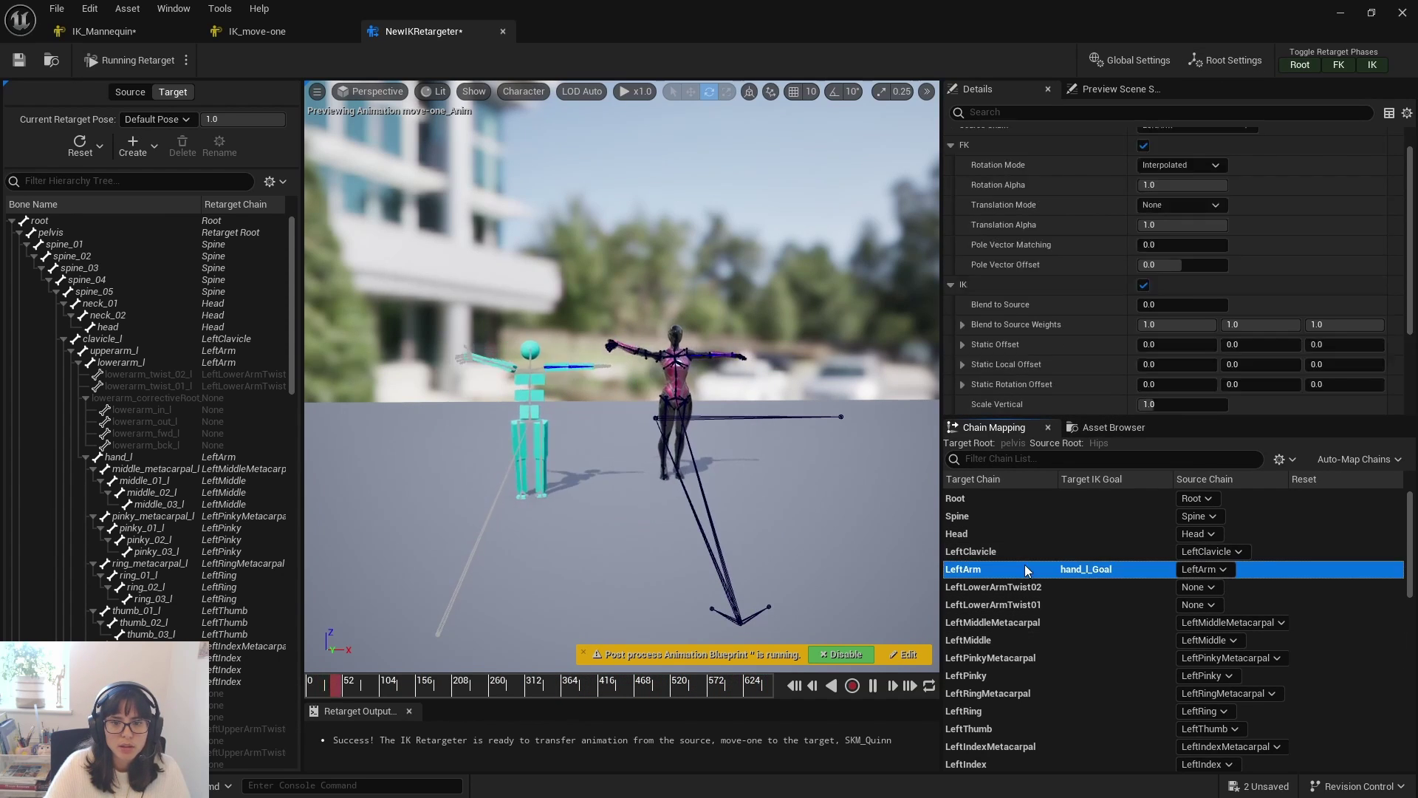
{"action": "right_click_drag", "start_coordinate": [760, 439], "coordinate": [716, 436]}
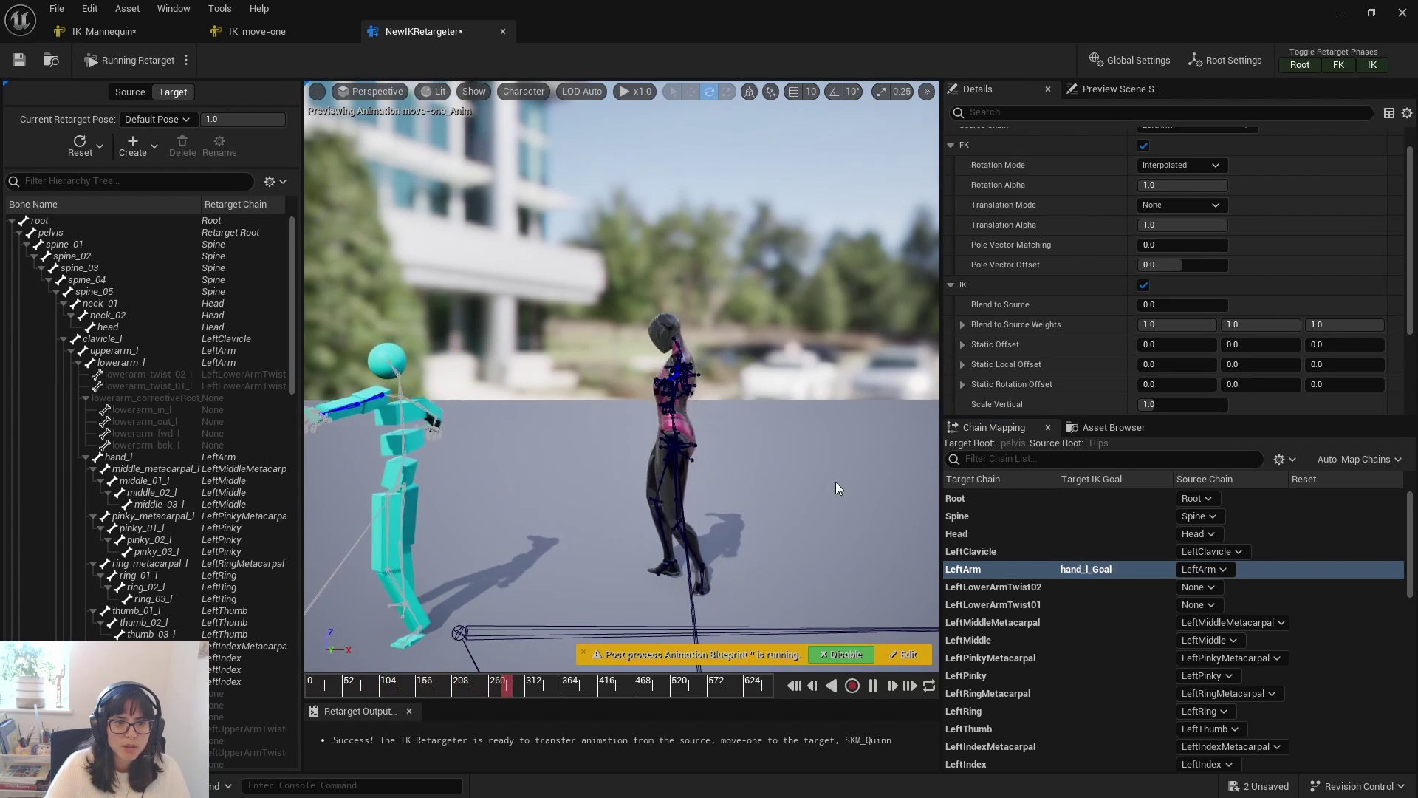
{"action": "left_click", "coordinate": [875, 685]}
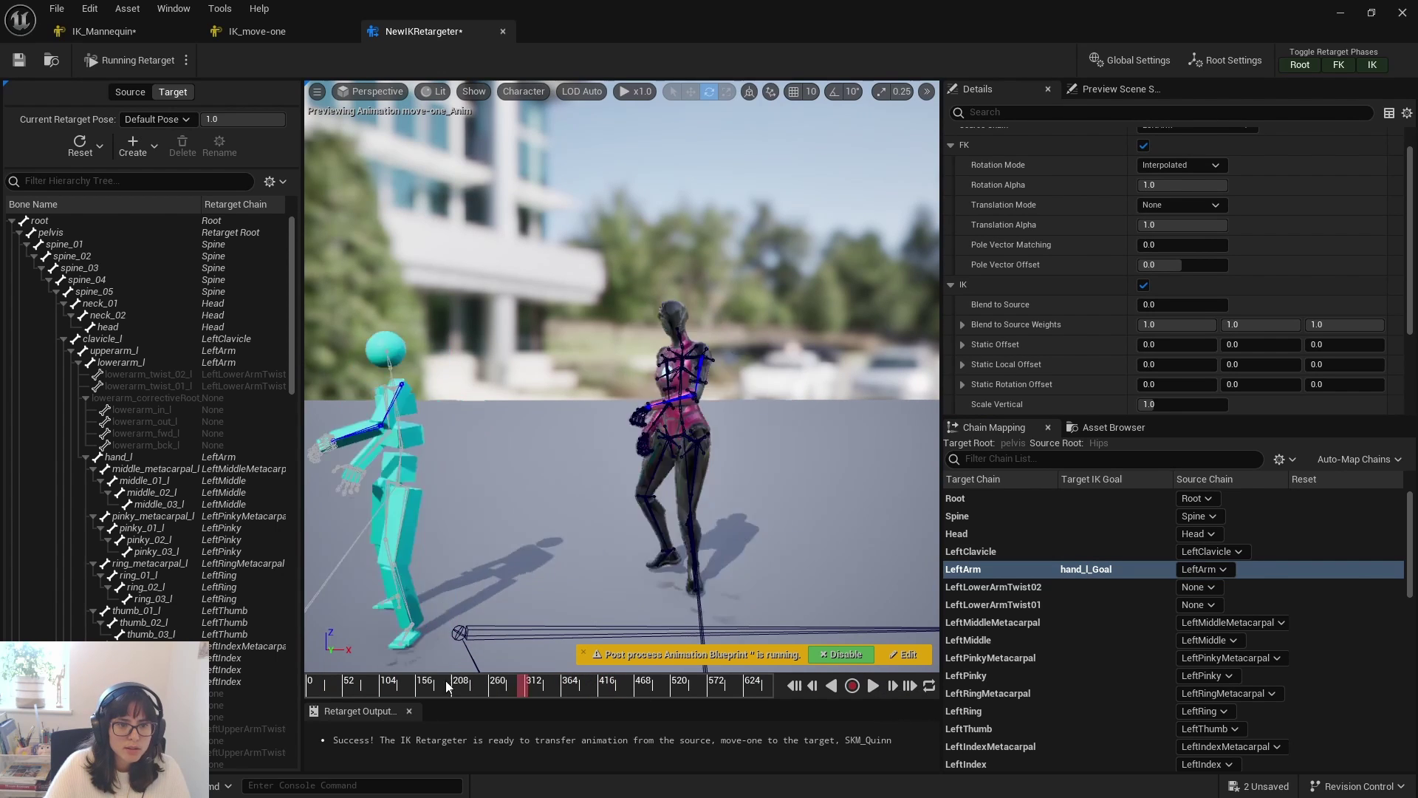
{"action": "left_click_drag", "start_coordinate": [428, 680], "coordinate": [430, 686]}
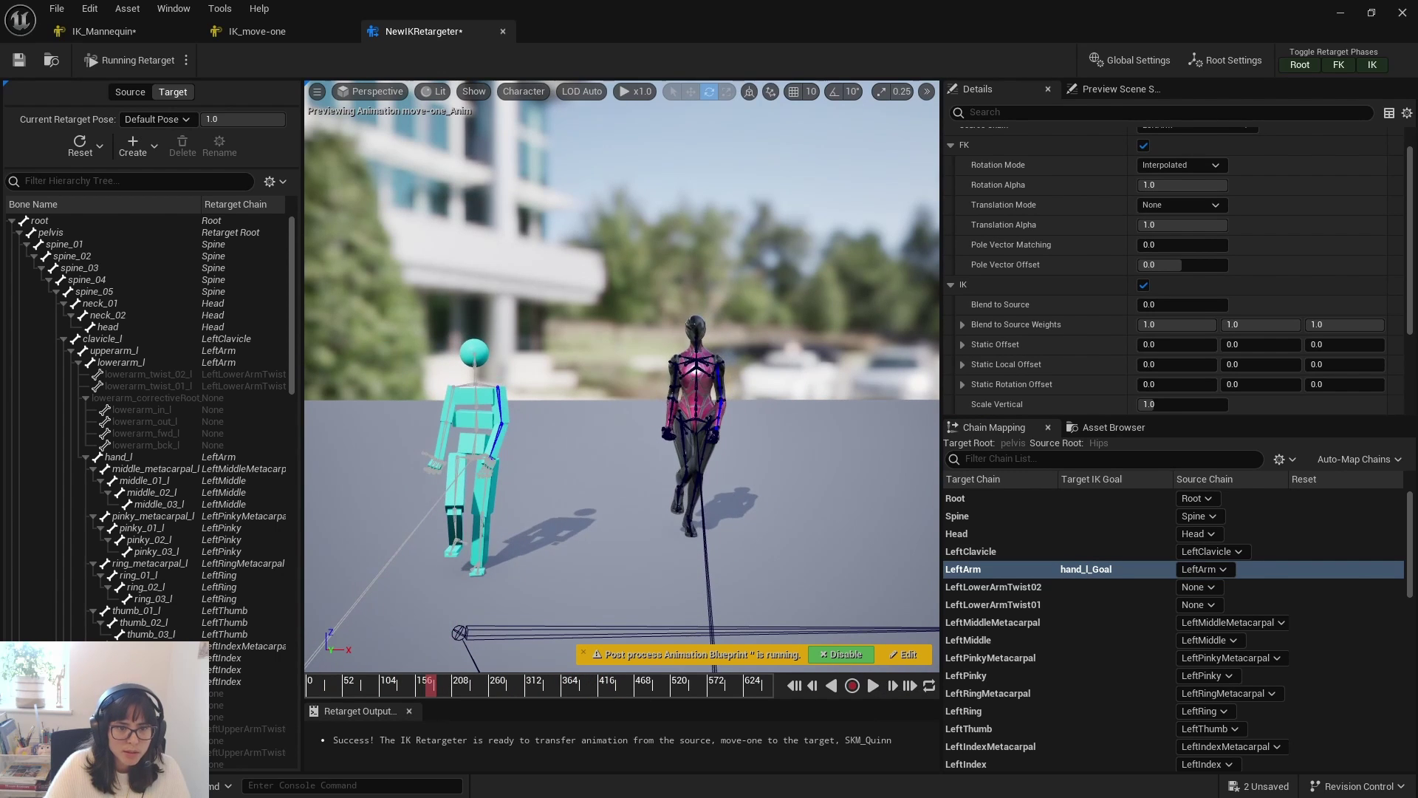
- Set the first Static Offset value in the LeftArm chain's IK settings to about 3.43, checking the arm on the target character up close
{"action": "right_click_drag", "start_coordinate": [622, 443], "coordinate": [352, 414]}
{"action": "key", "text": "d"}
{"action": "right_click_drag", "start_coordinate": [562, 498], "coordinate": [820, 517]}
{"action": "key", "text": "a"}
{"action": "right_click_drag", "start_coordinate": [622, 444], "coordinate": [746, 496]}
{"action": "key", "text": "s"}
{"action": "right_click_drag", "start_coordinate": [675, 408], "coordinate": [676, 409]}
{"action": "key", "text": "w"}
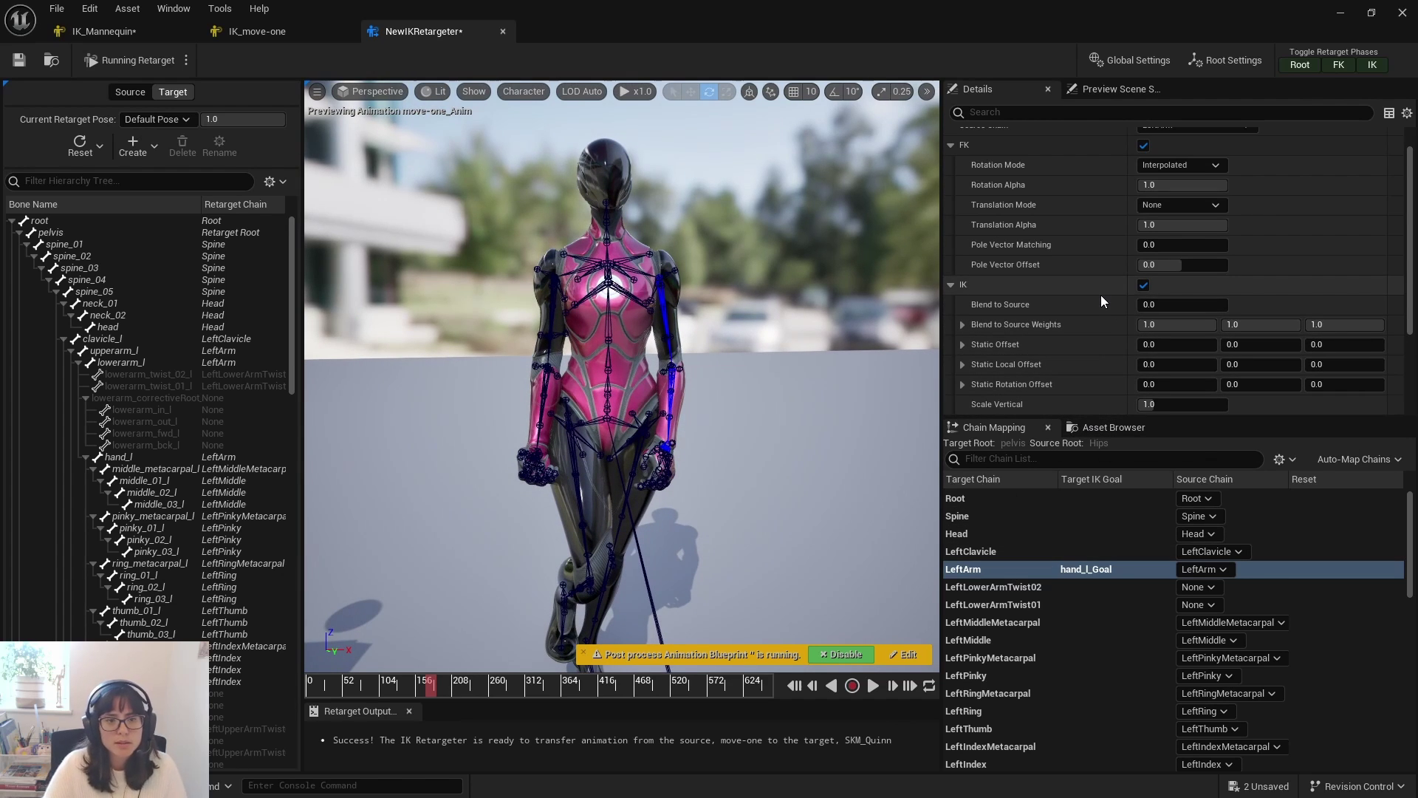
{"action": "scroll", "coordinate": [1101, 296], "scroll_direction": "down", "scroll_amount": 2}
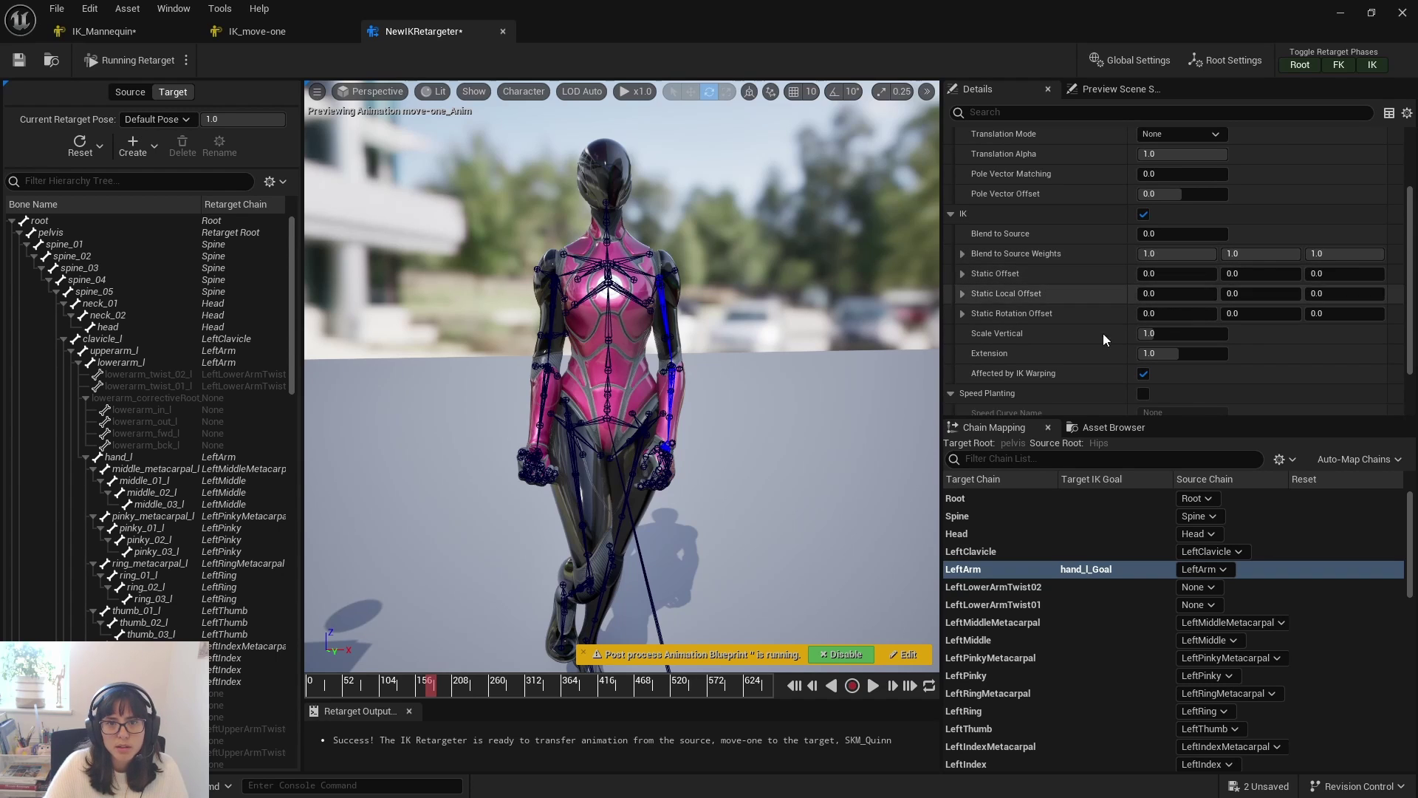
{"action": "scroll", "coordinate": [1108, 342], "scroll_direction": "up", "scroll_amount": 1}
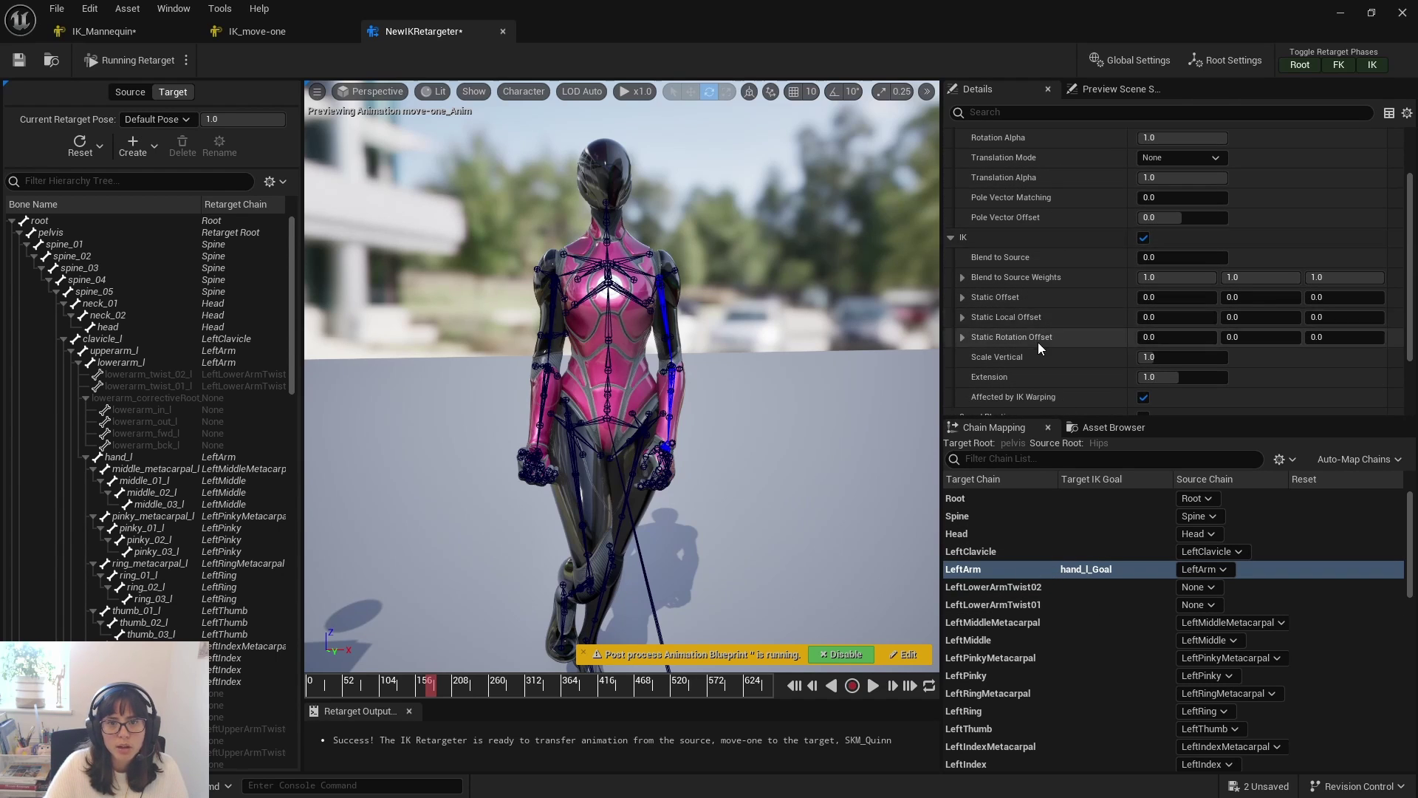
{"action": "scroll", "coordinate": [1105, 370], "scroll_direction": "down", "scroll_amount": 1}
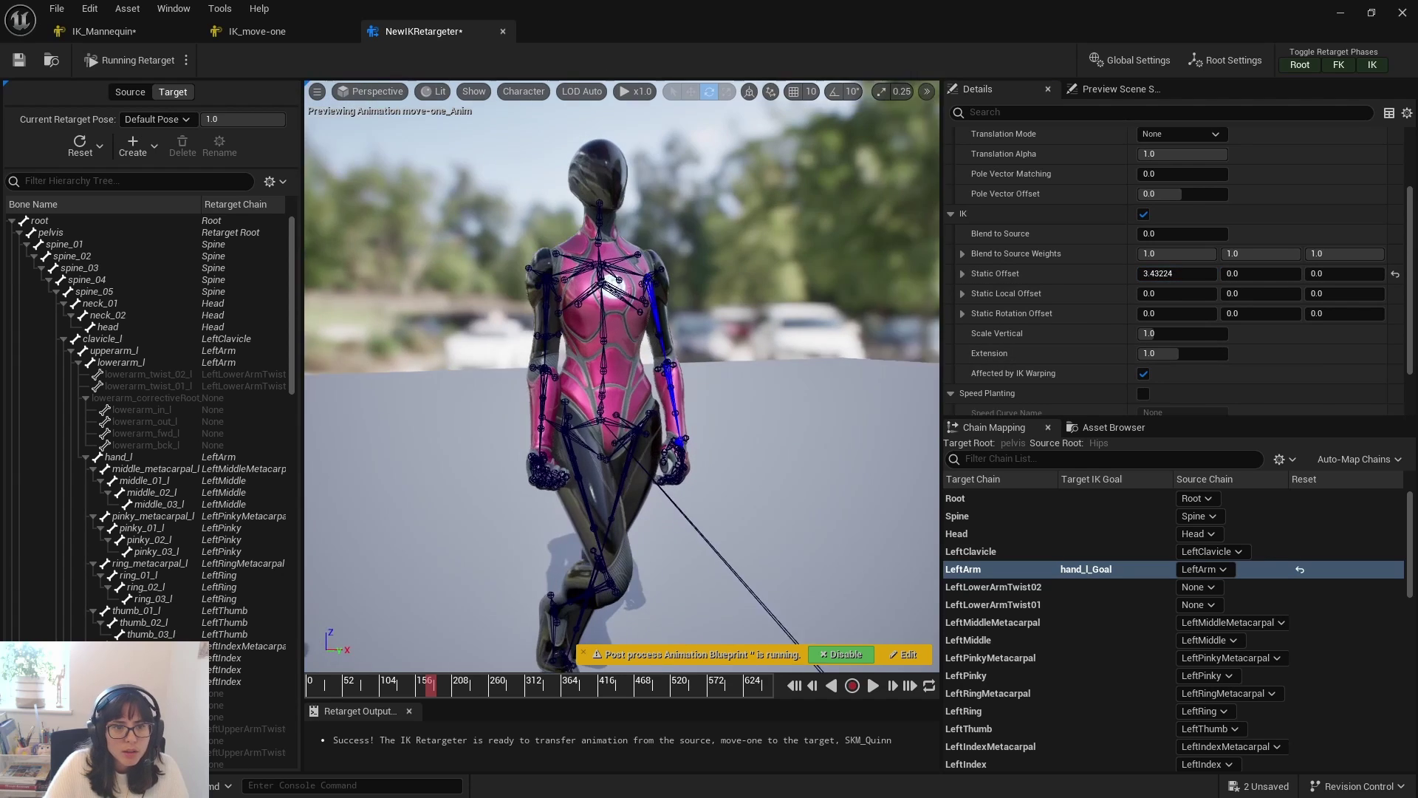
- Play the retargeted animation from about frame 104 to review both characters and save the IK Retargeter
{"action": "left_click_drag", "start_coordinate": [437, 685], "coordinate": [390, 690]}
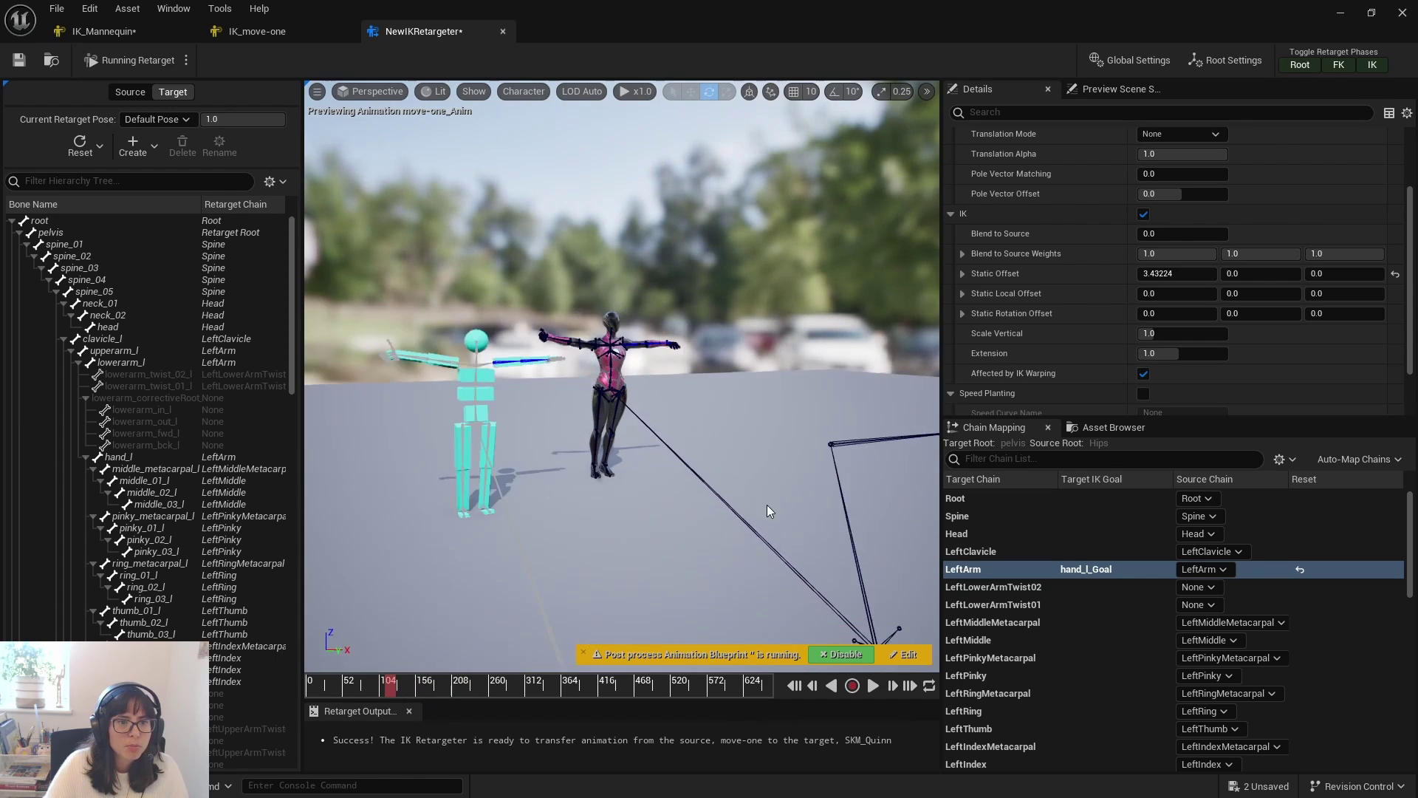
{"action": "left_click", "coordinate": [874, 686]}
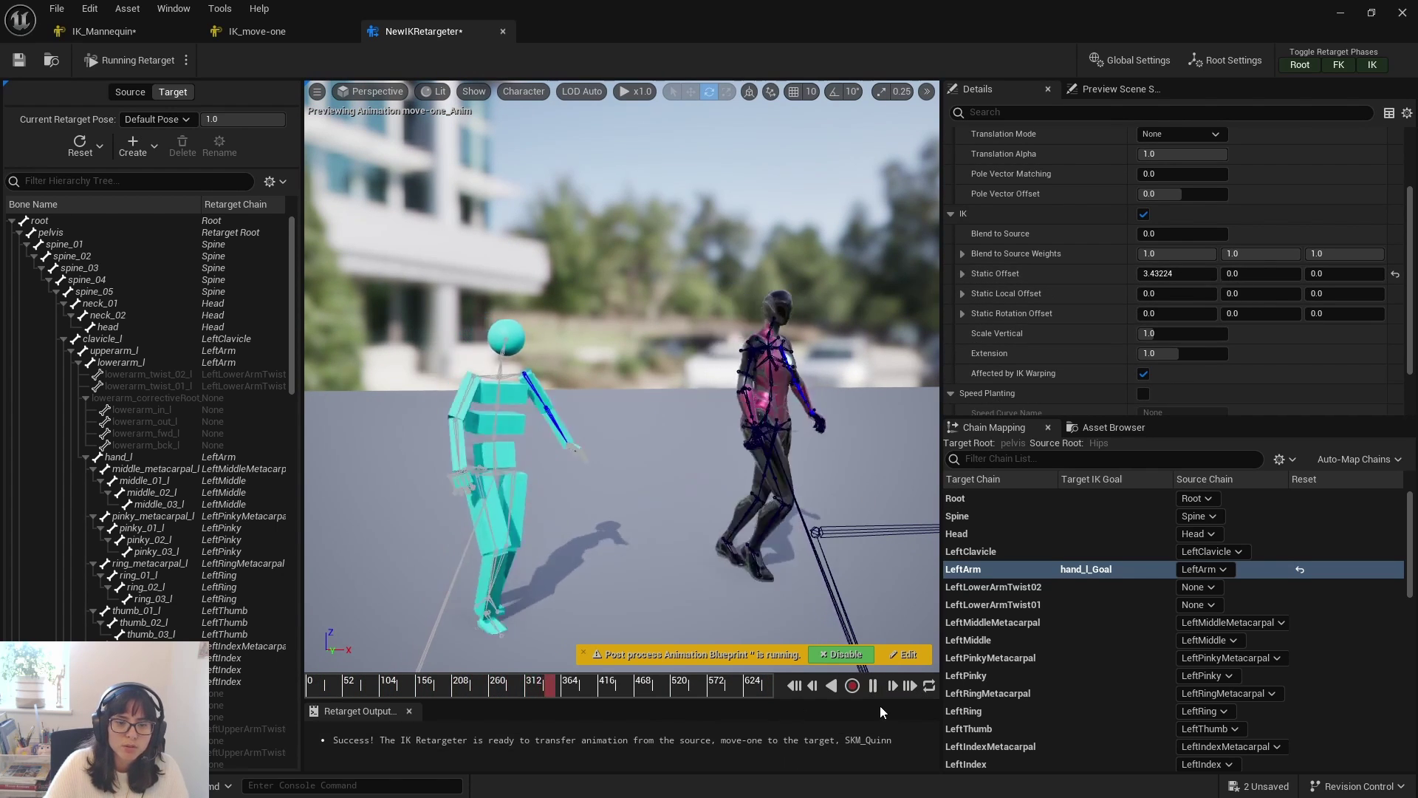
{"action": "key", "text": "ctrl+s"}
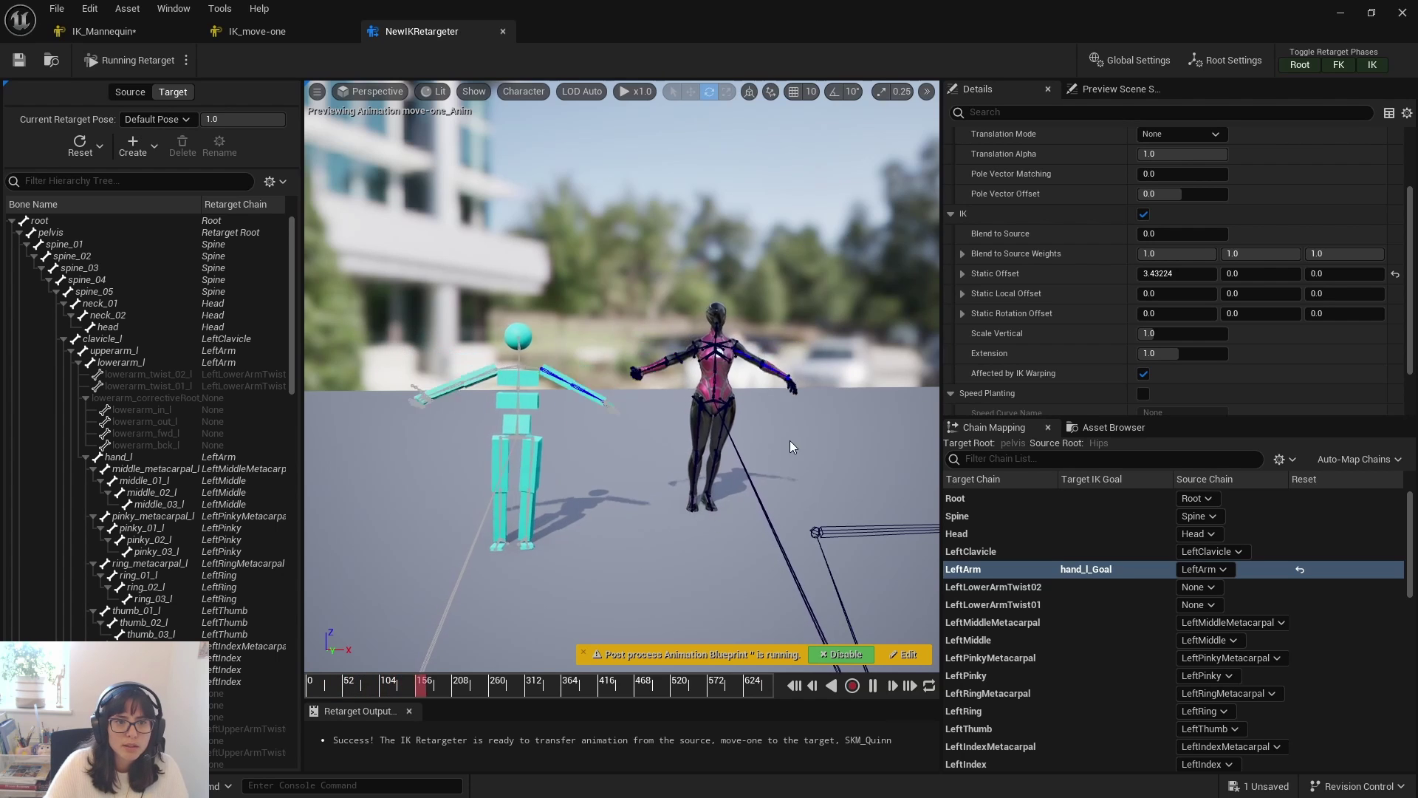
{"action": "left_click_drag", "start_coordinate": [793, 442], "coordinate": [793, 418], "text": "alt"}
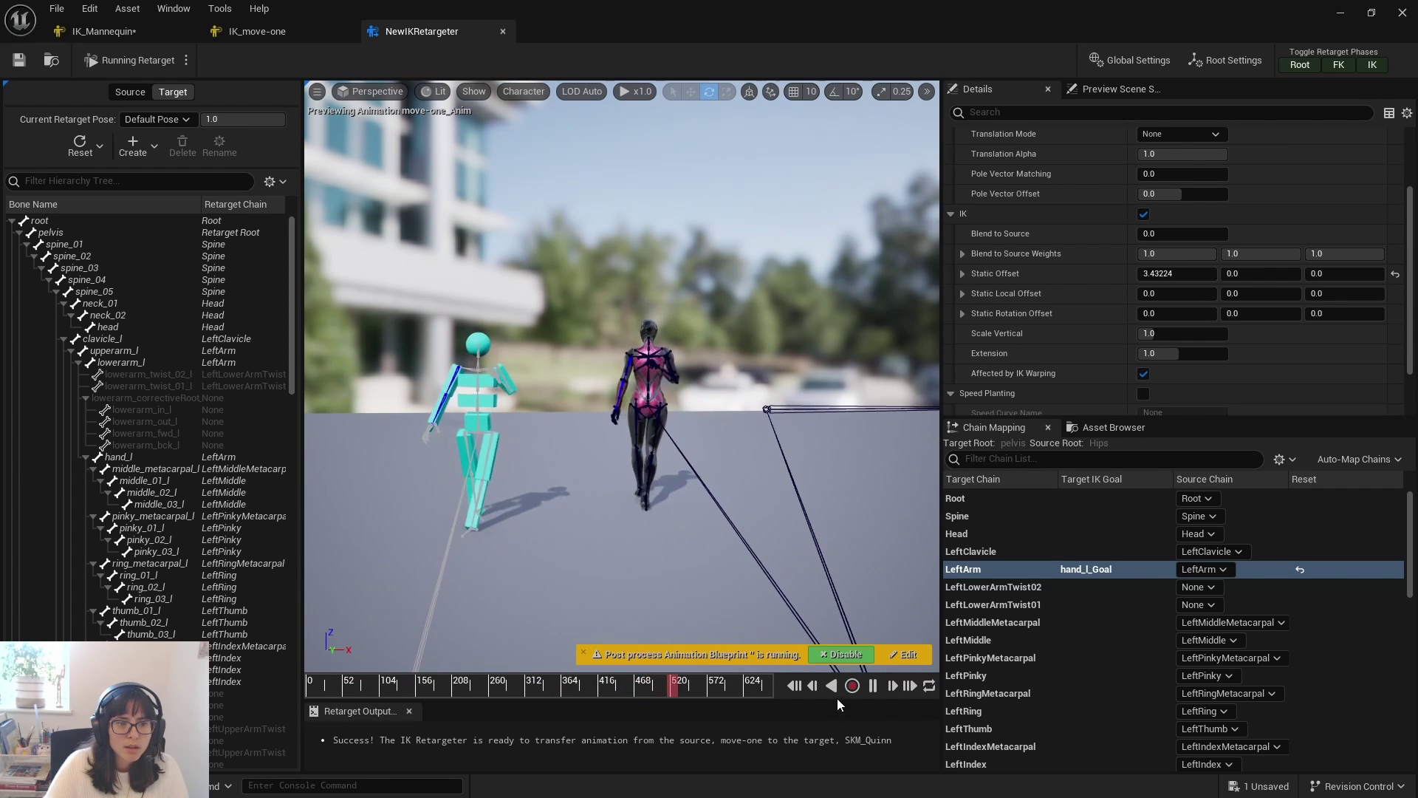
{"action": "left_click", "coordinate": [873, 686]}
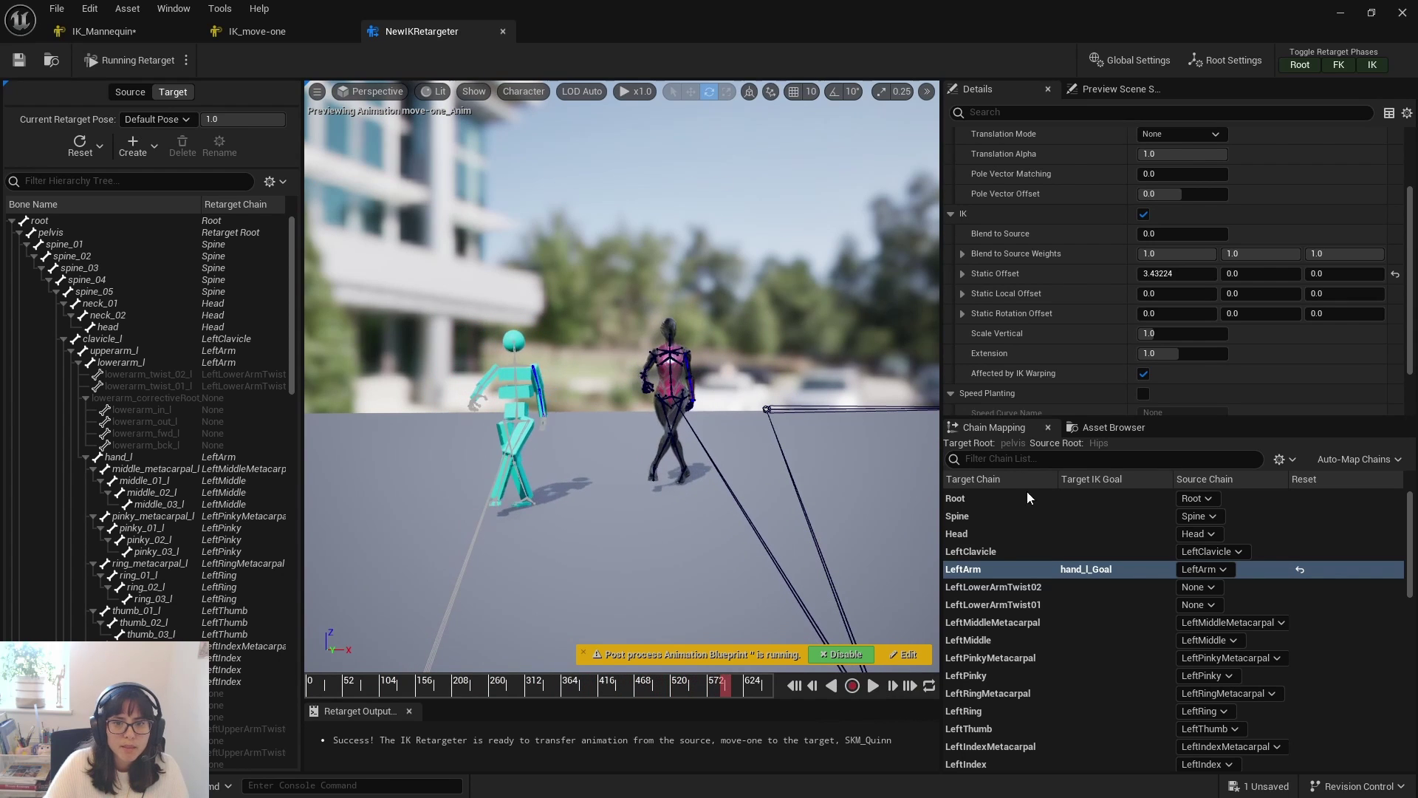
- Export the retargeted move-one_Anim animation to the Characters/MoveAi folder with the suffix _moveaimannequin
{"action": "left_click", "coordinate": [1106, 433]}
{"action": "scroll", "coordinate": [1125, 278], "scroll_direction": "down", "scroll_amount": 2}
{"action": "left_click", "coordinate": [1116, 507]}
{"action": "left_click", "coordinate": [1160, 446]}
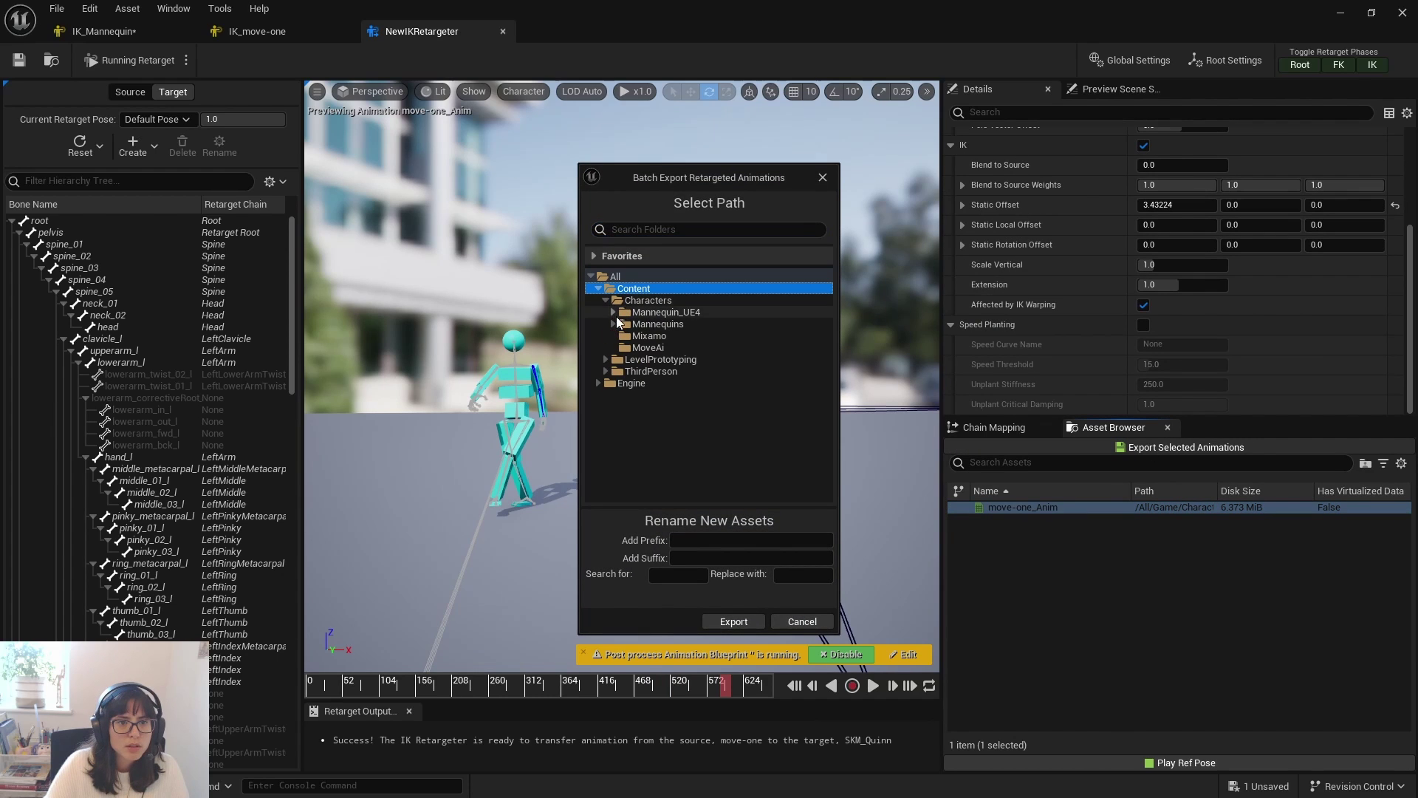
{"action": "left_click", "coordinate": [641, 347]}
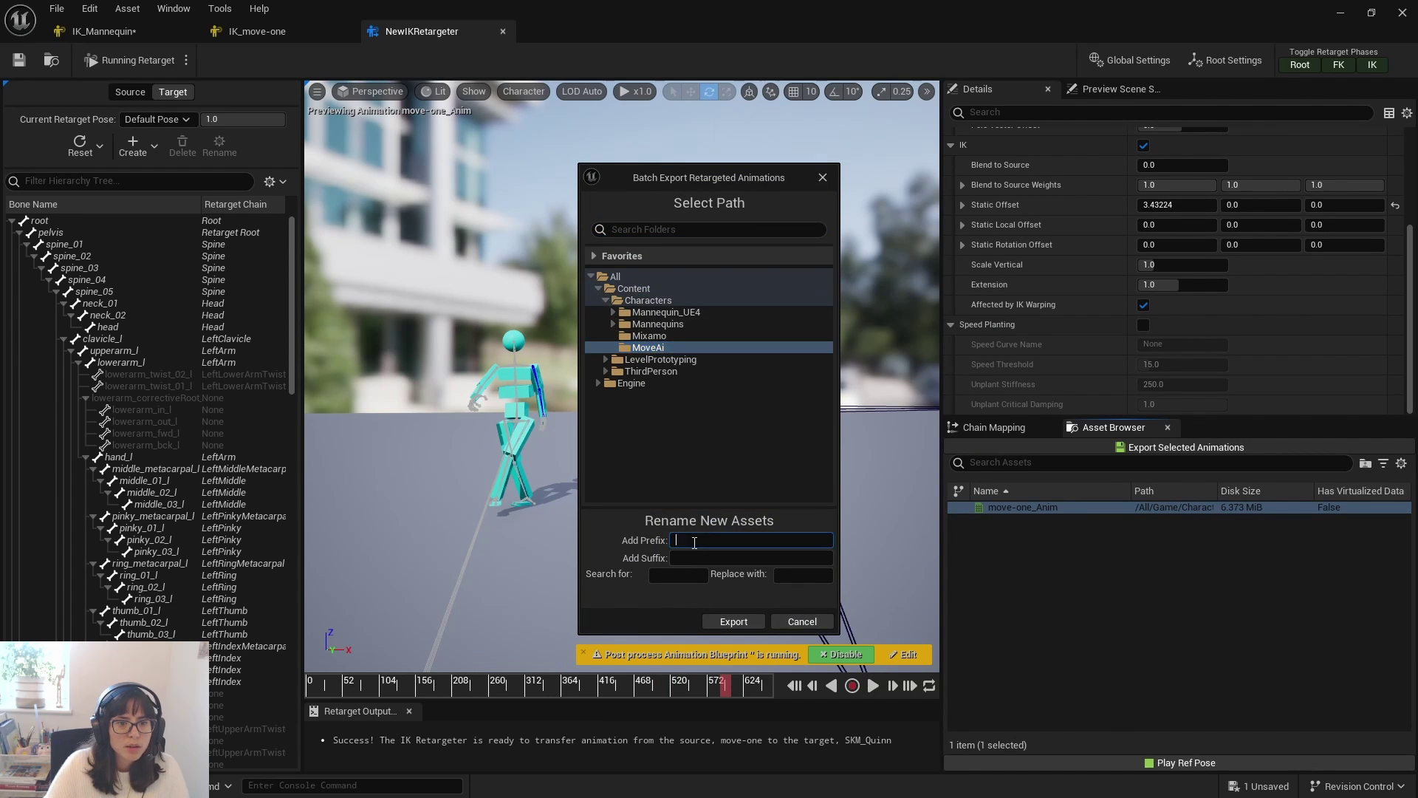
{"action": "type", "text": "moveaimannequin"}
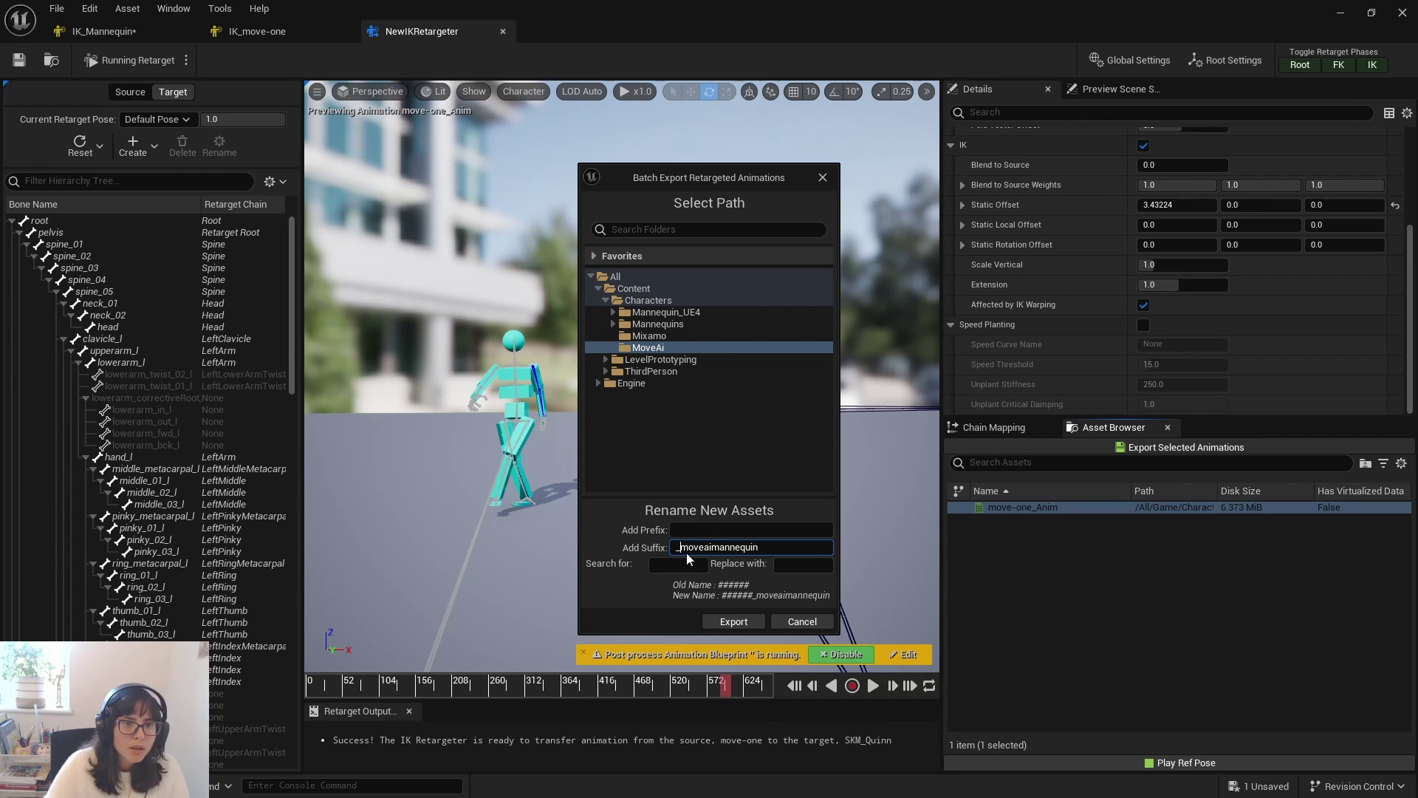
{"action": "left_click", "coordinate": [737, 623]}
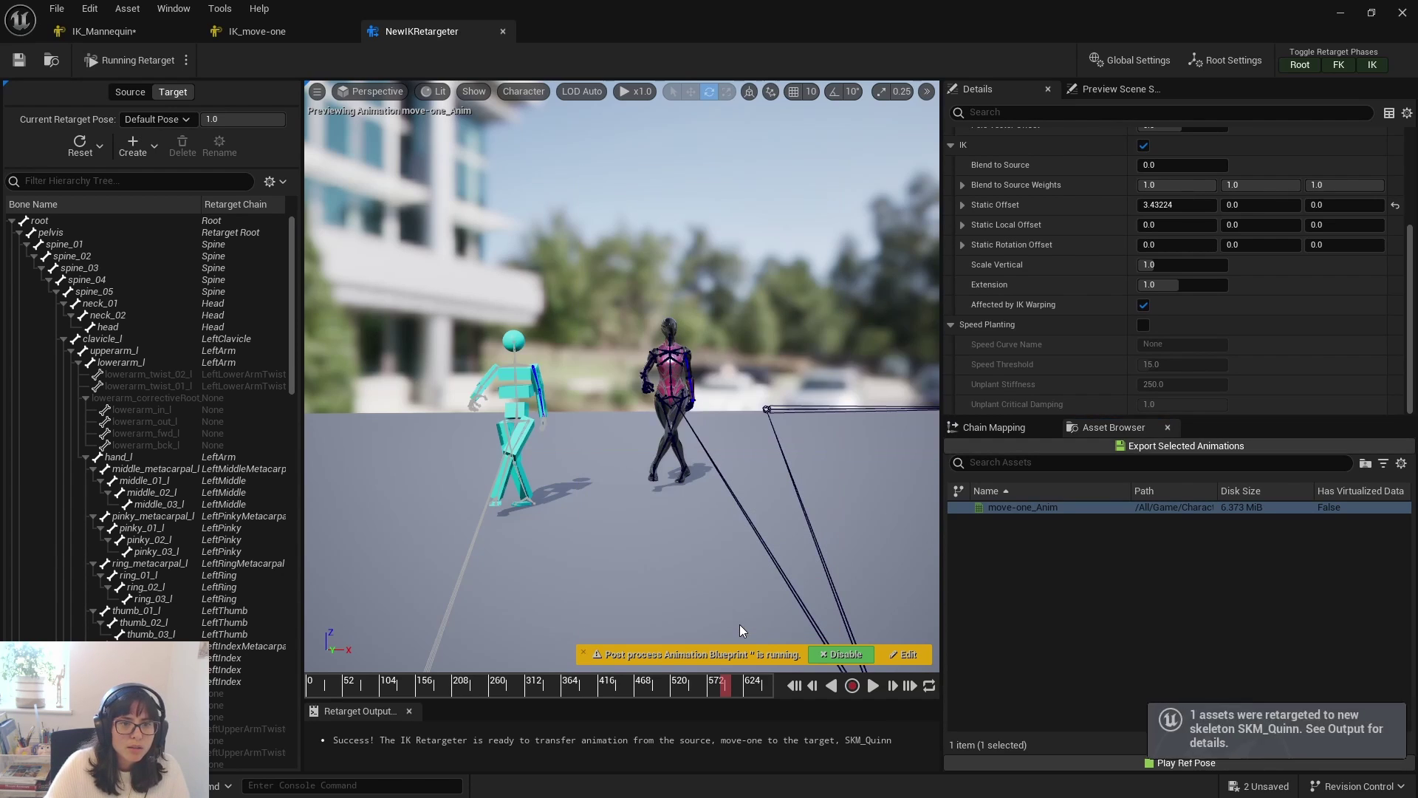
- Return to the level editor and open the exported mannequin animation from the MoveAi folder
{"action": "left_click", "coordinate": [1343, 13]}
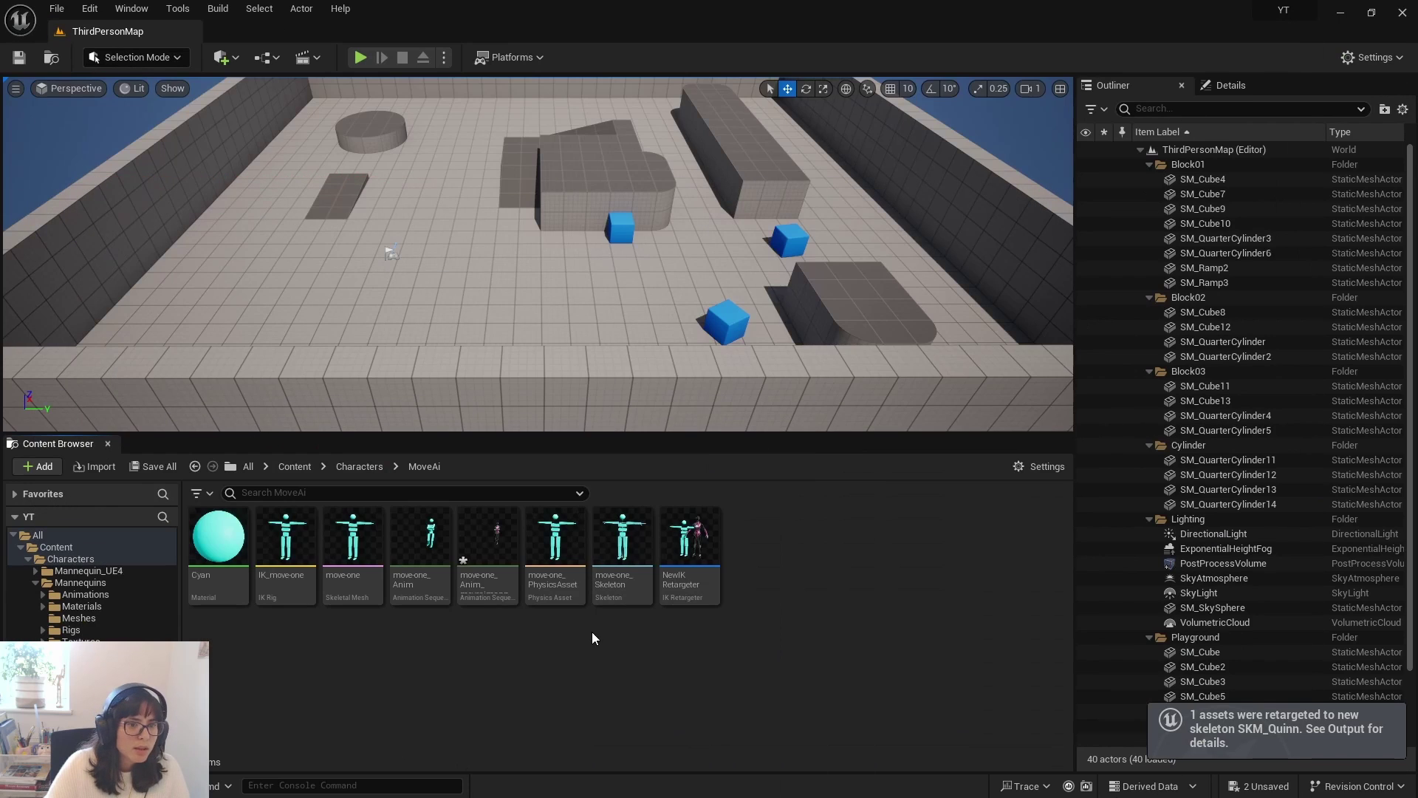
{"action": "double_click", "coordinate": [480, 576]}
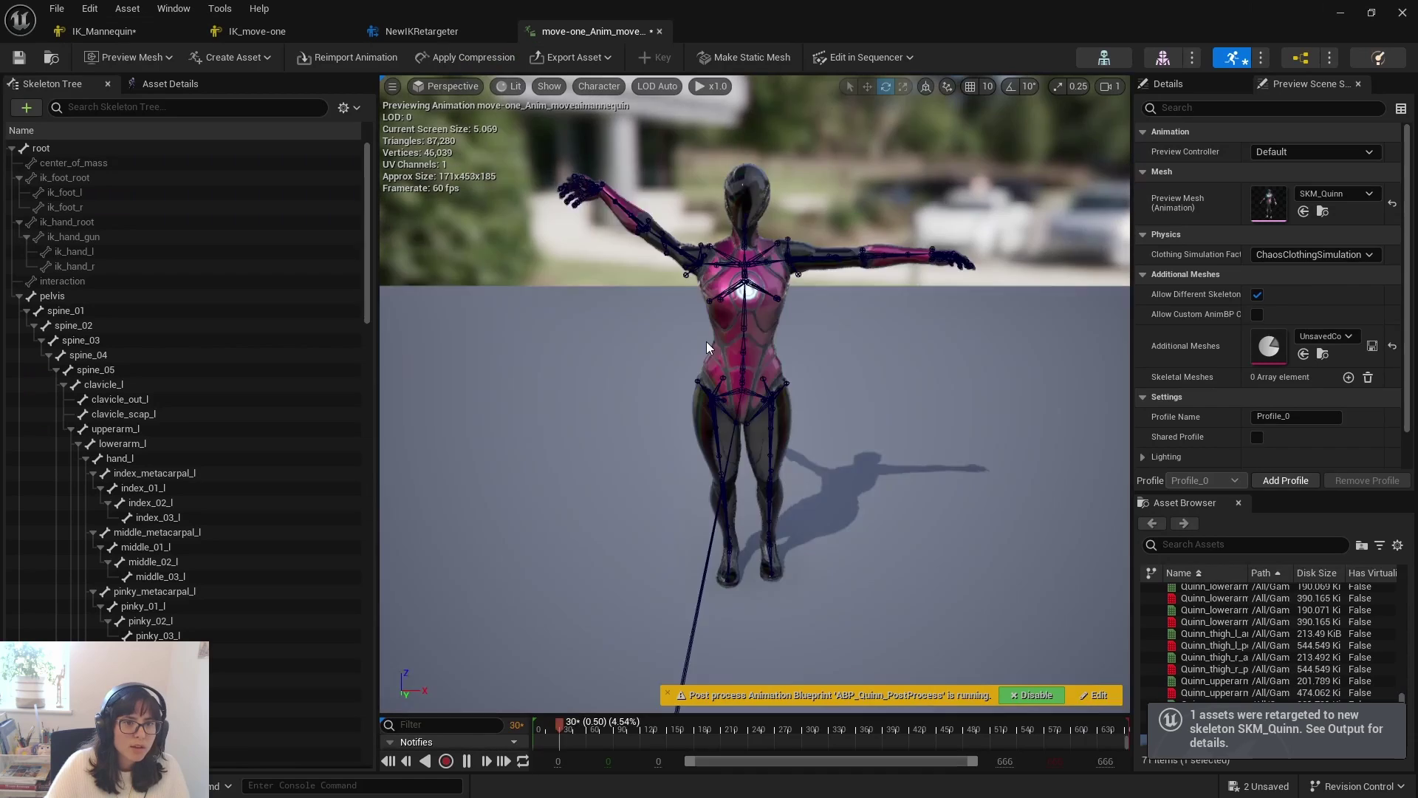
{"action": "scroll", "coordinate": [846, 437], "scroll_direction": "up", "scroll_amount": 2}
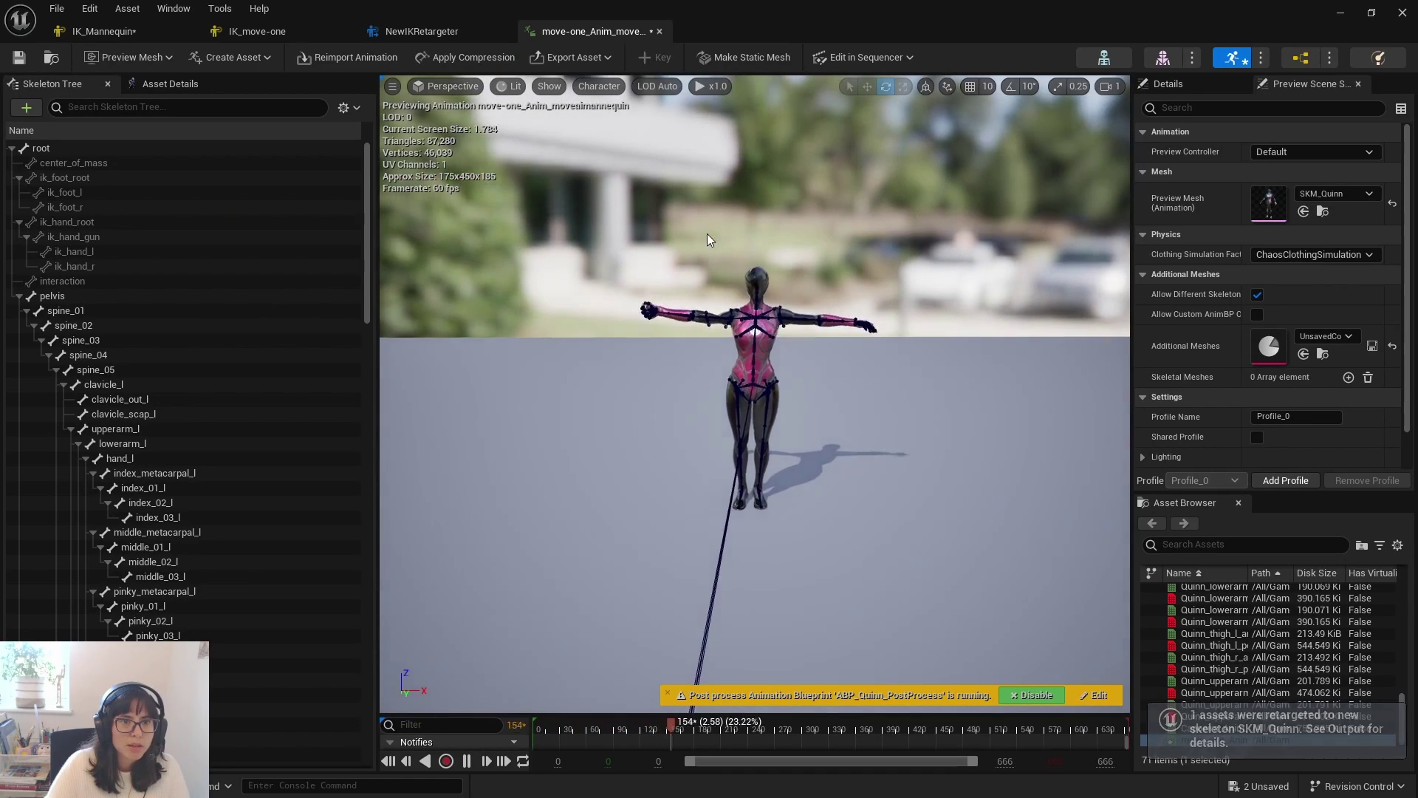
- Set the bone drawing to None in the animation preview and save the exported animation
{"action": "left_click", "coordinate": [584, 86]}
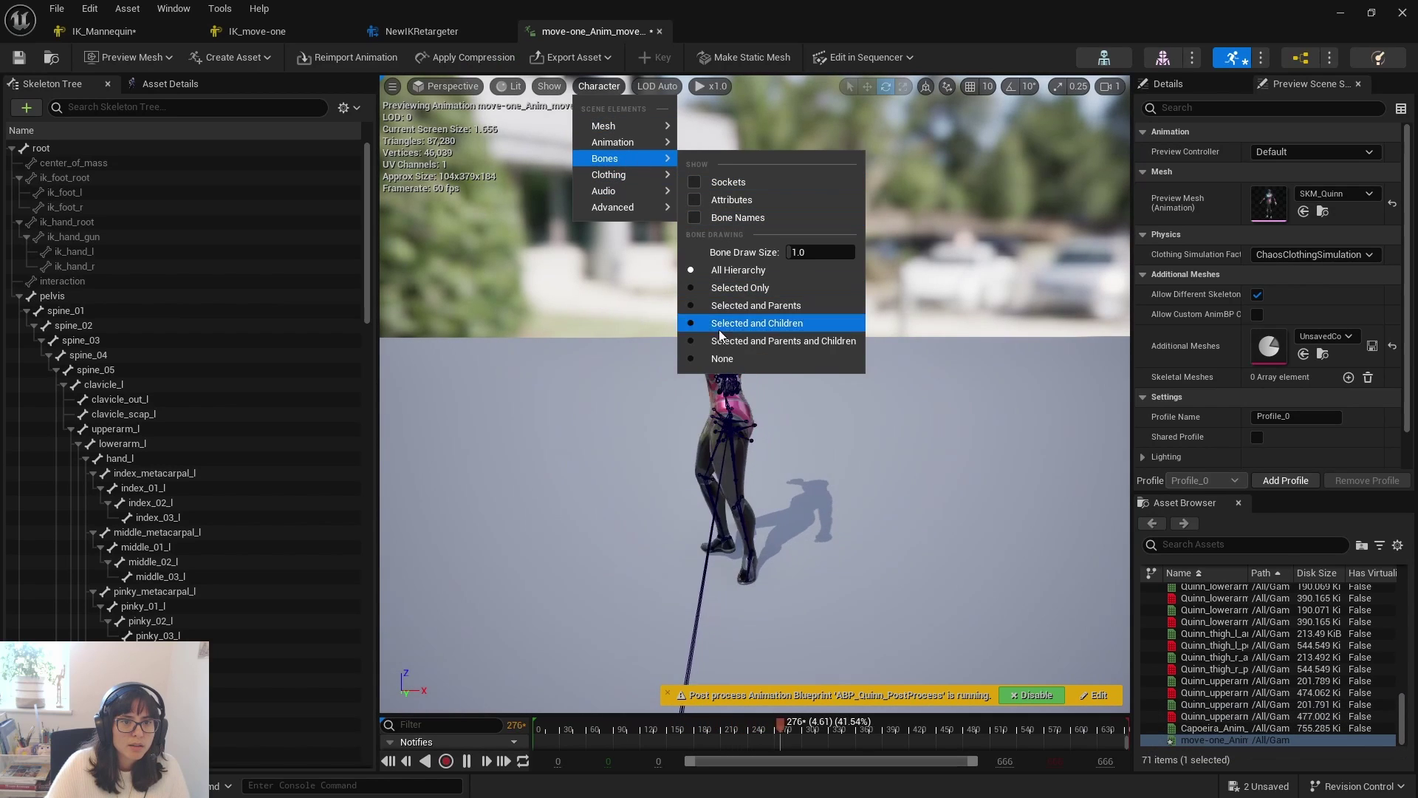
{"action": "left_click", "coordinate": [720, 364]}
{"action": "scroll", "coordinate": [1032, 504], "scroll_direction": "down", "scroll_amount": 3}
{"action": "left_click_drag", "start_coordinate": [1032, 502], "coordinate": [1033, 490], "text": "alt"}
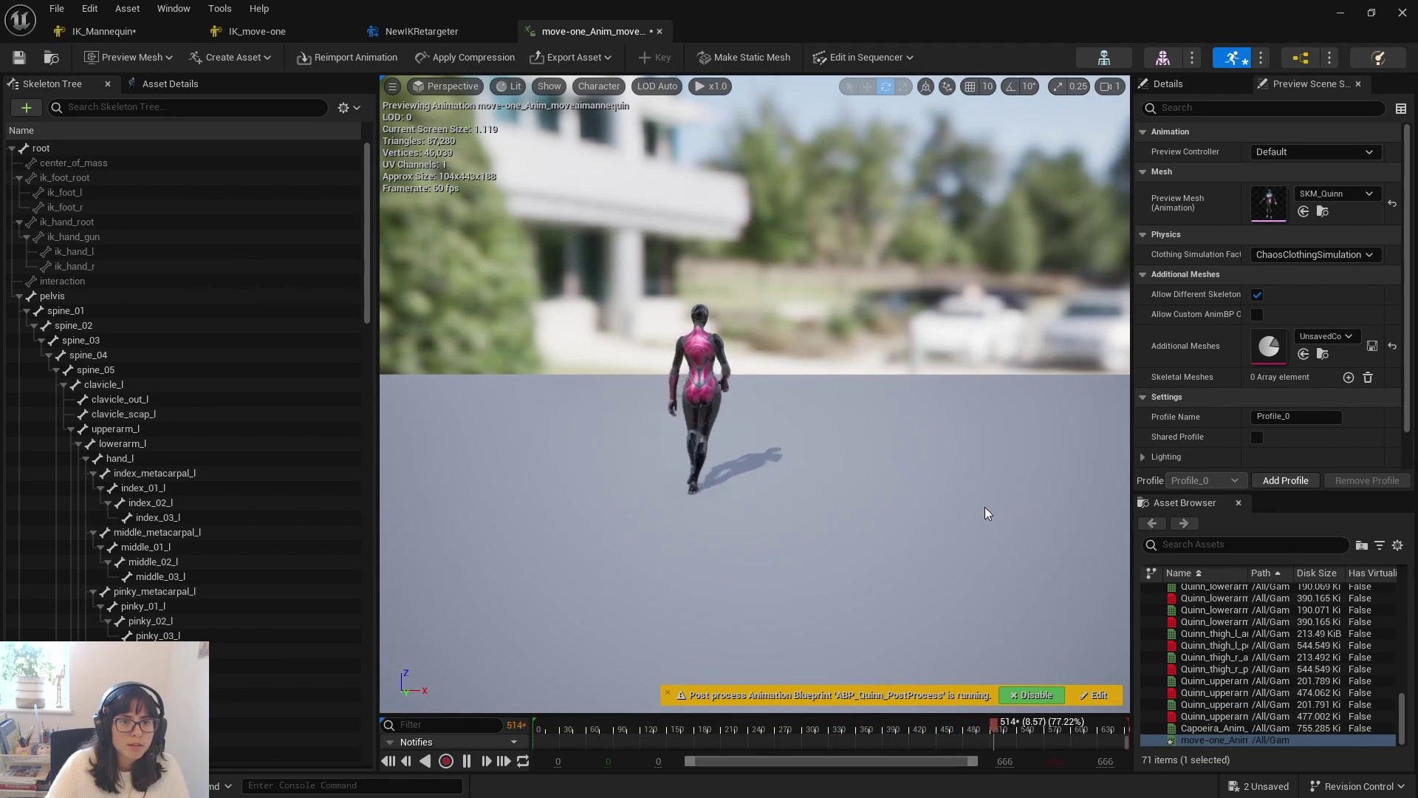
{"action": "left_click", "coordinate": [19, 57]}
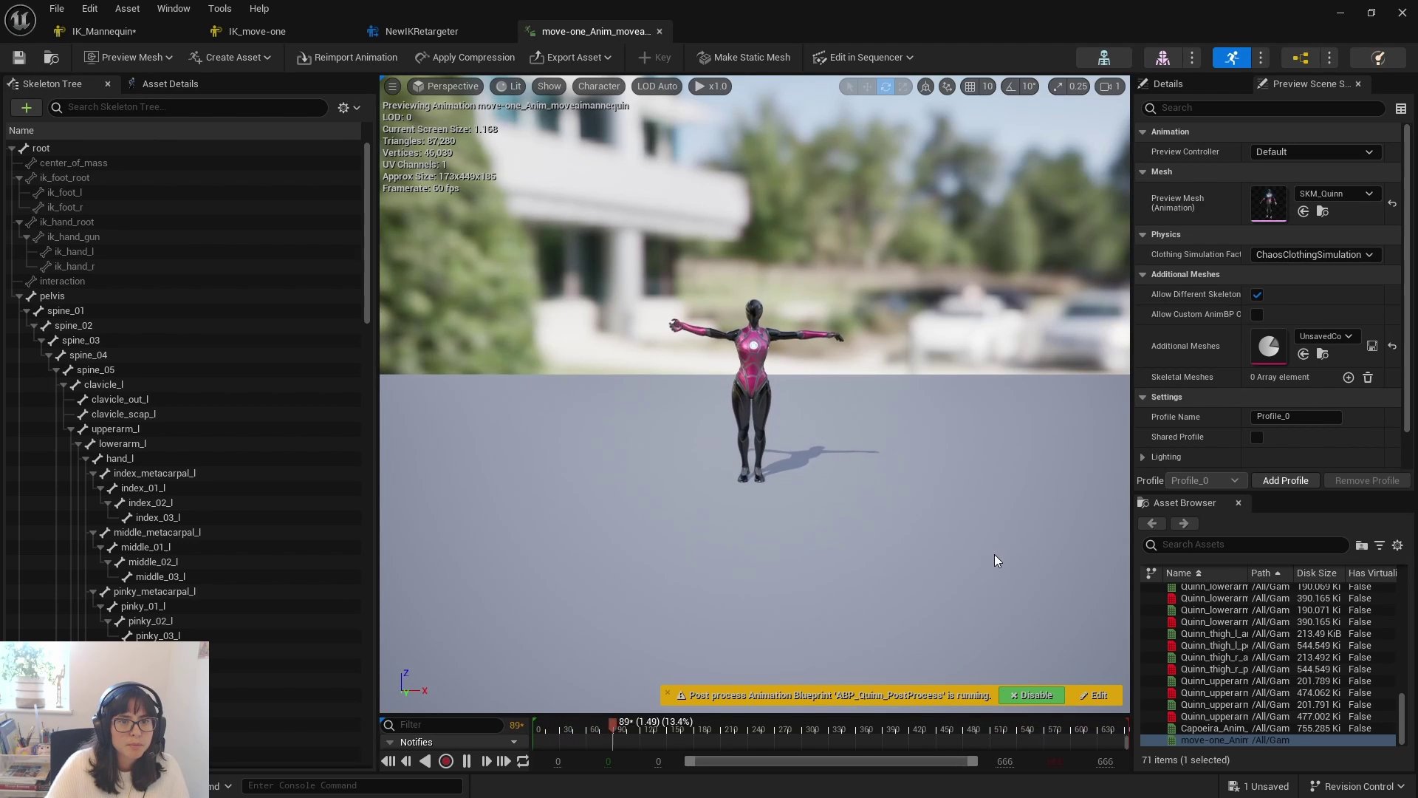
{"action": "left_click_drag", "start_coordinate": [917, 441], "coordinate": [940, 456]}
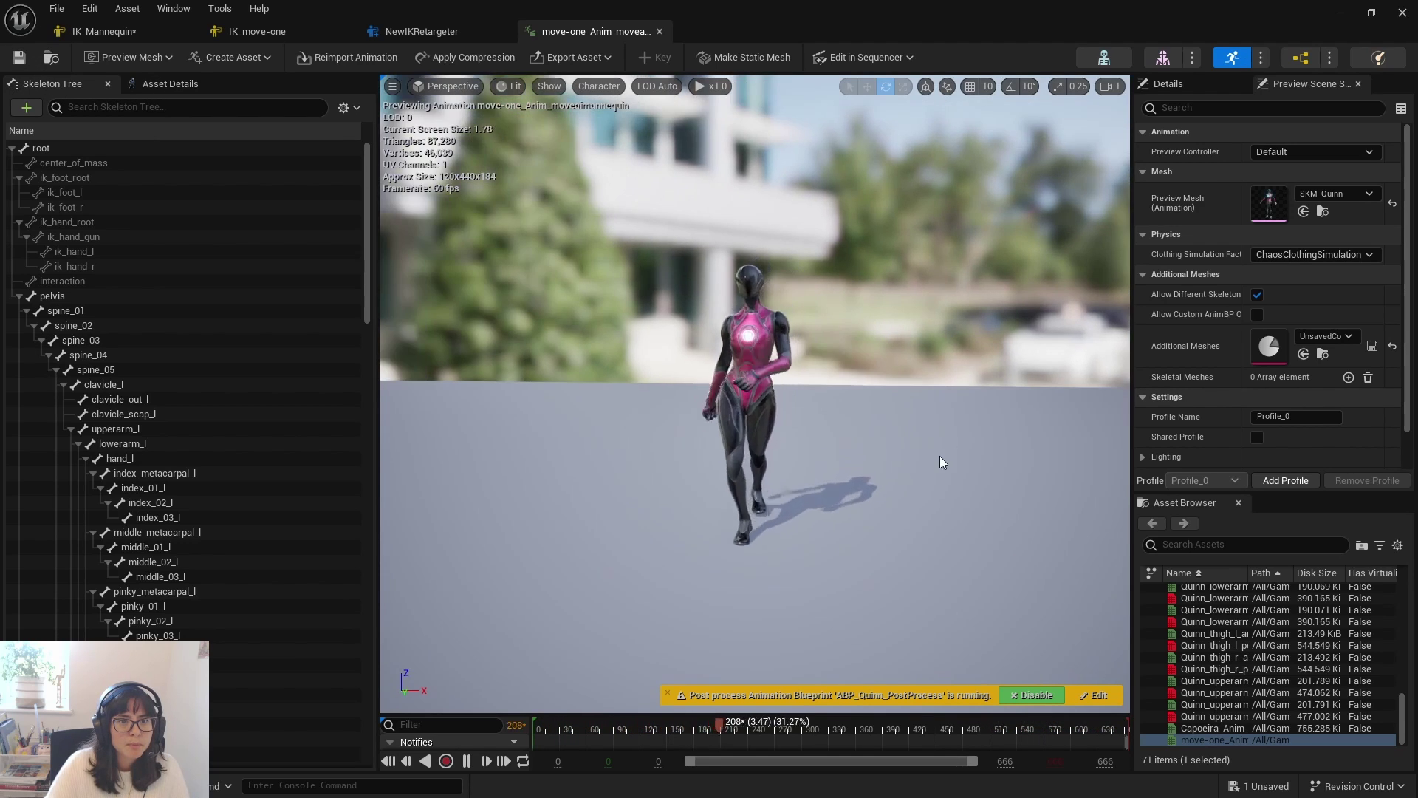